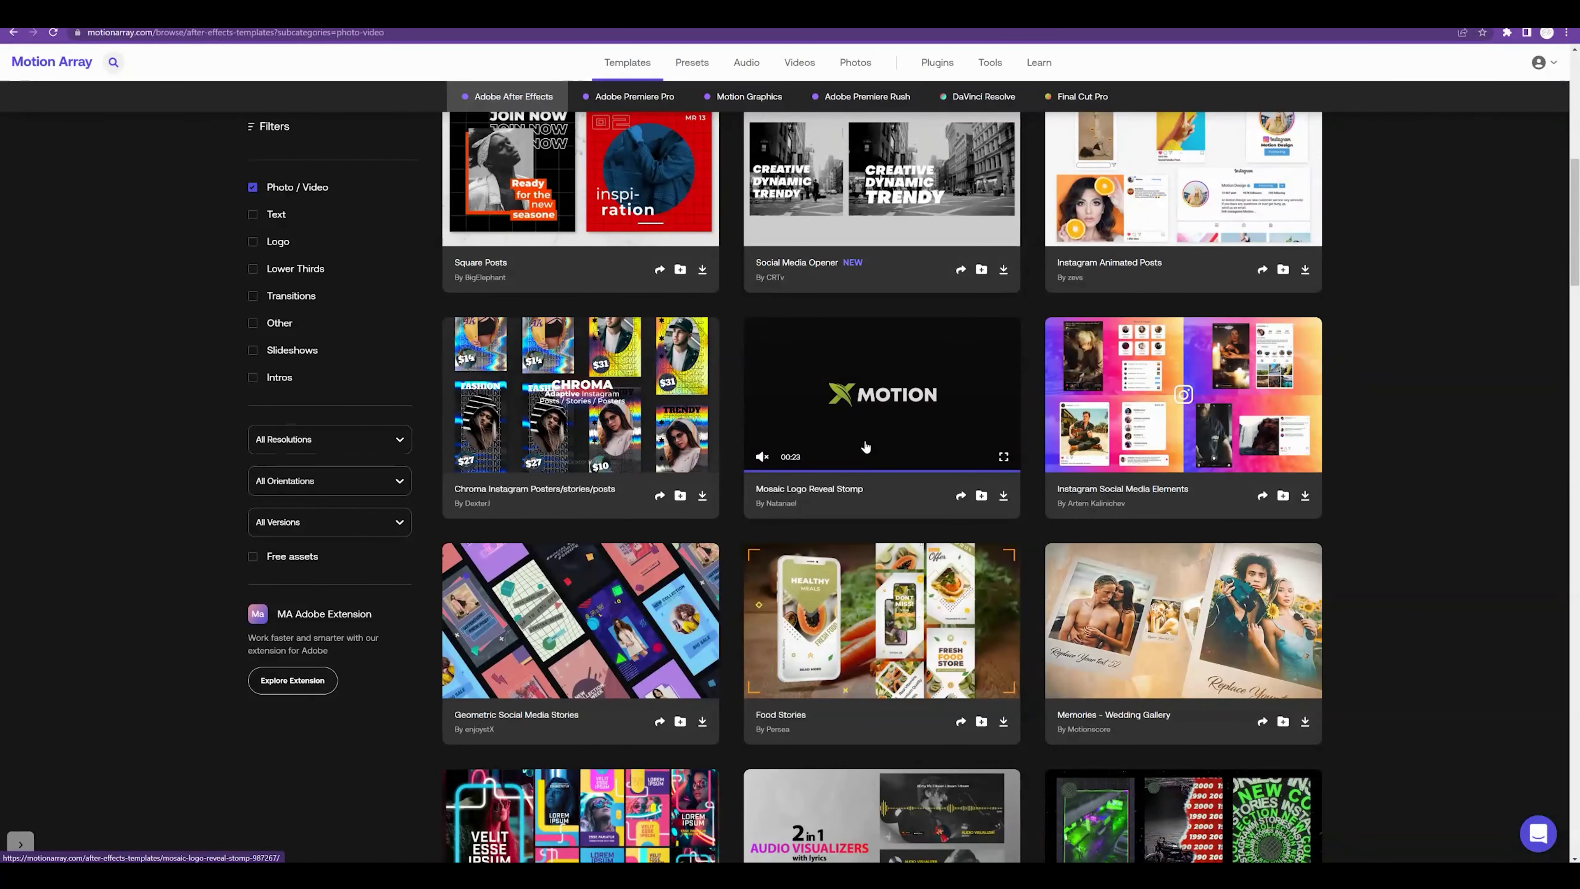
Open the Mosaic Logo Reveal Stomp template page and play its preview muted, then pause
click(843, 488)
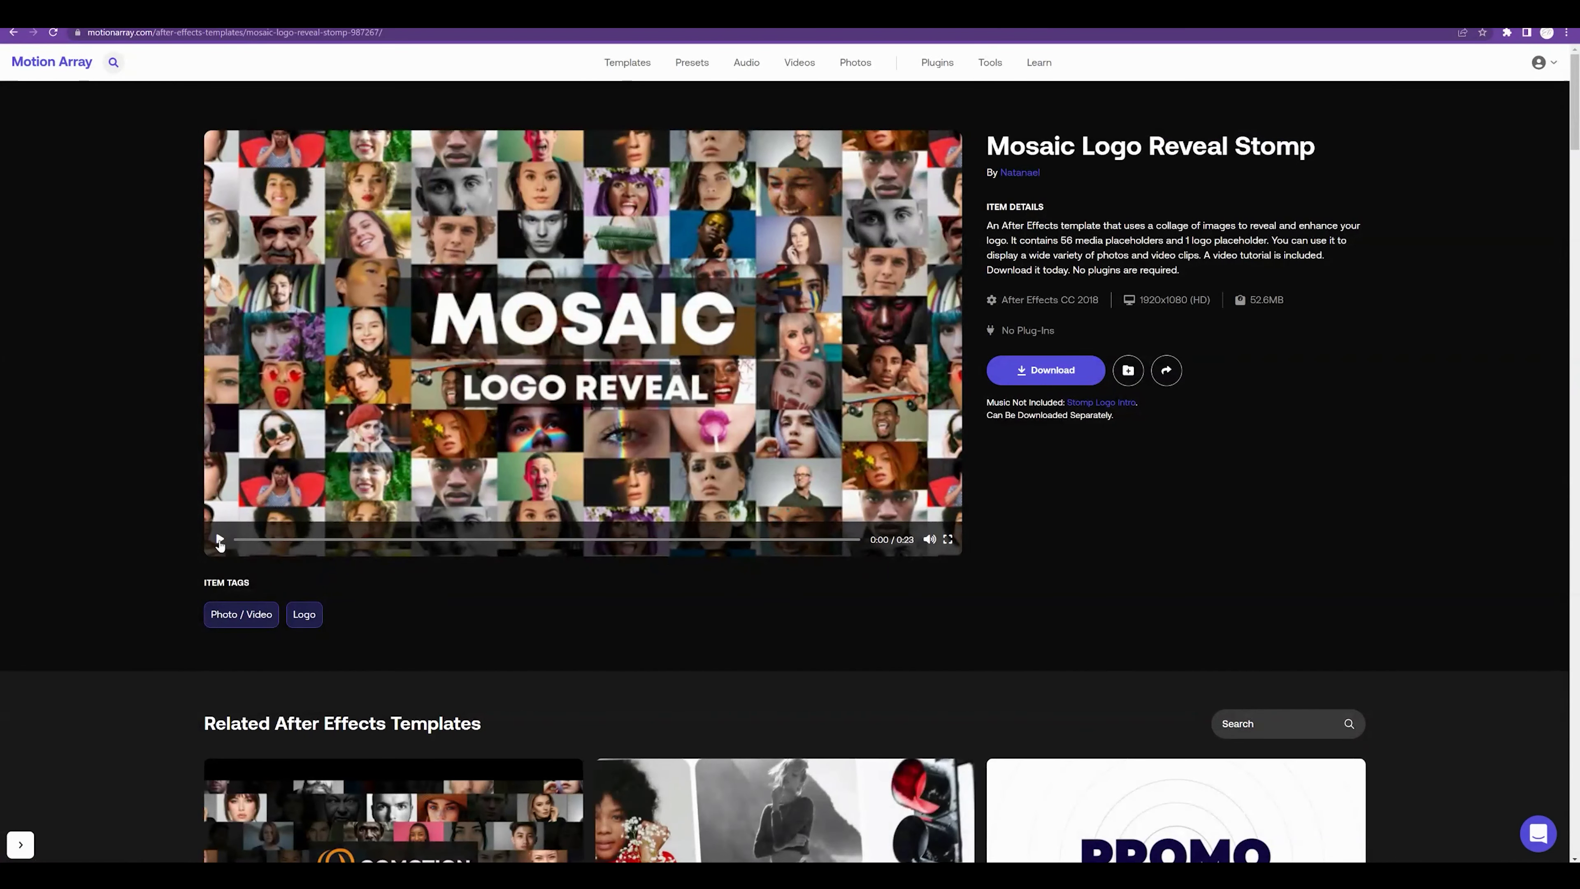
click(219, 539)
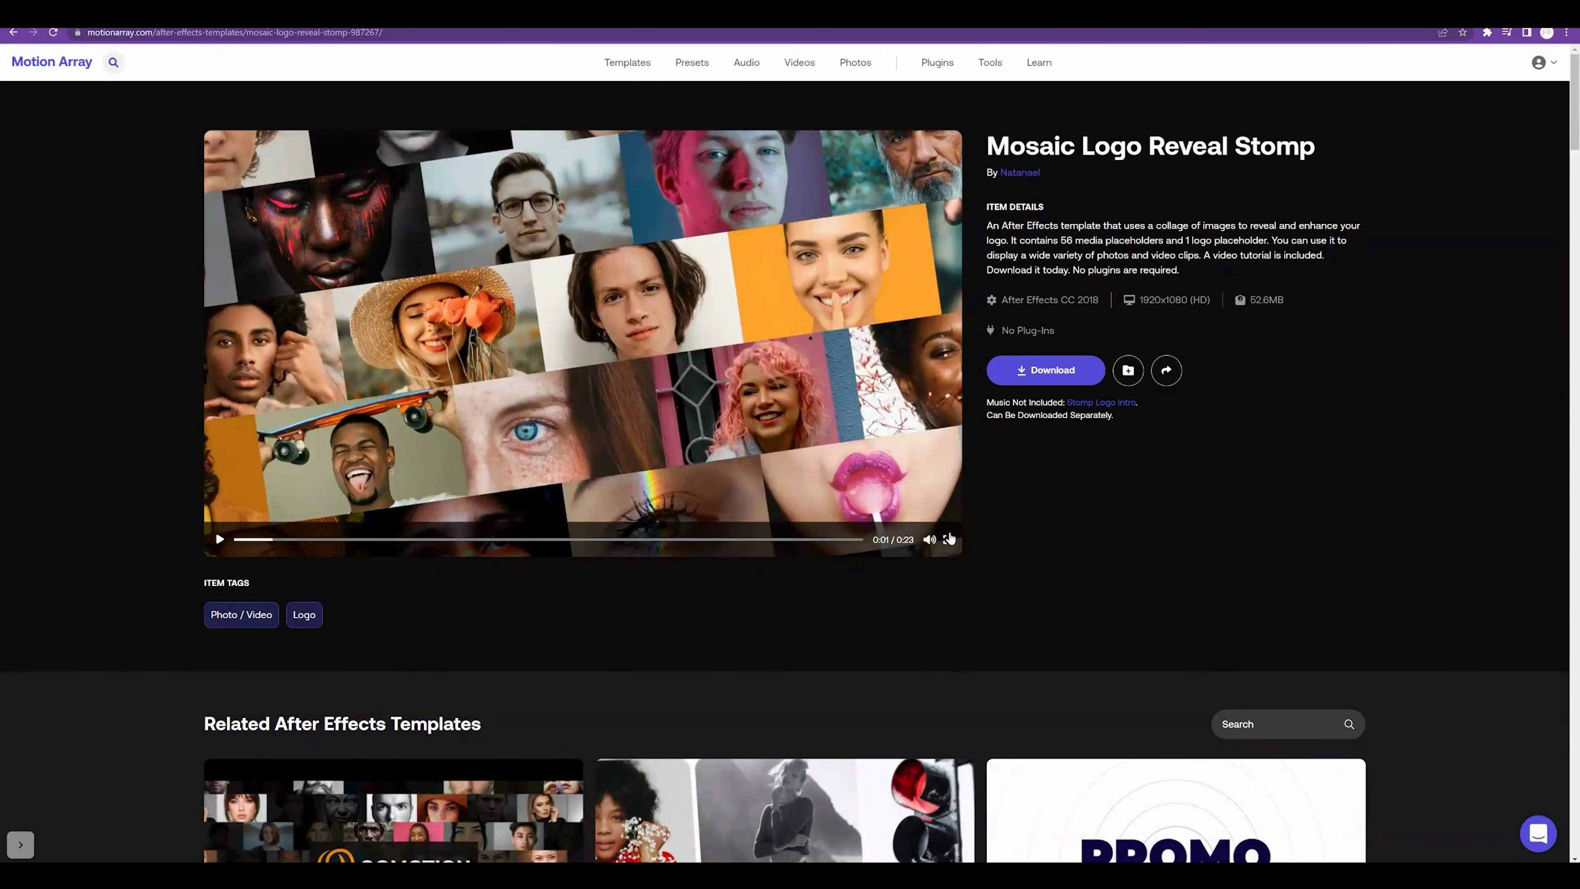
mouse_move(933, 539)
click(914, 540)
click(215, 539)
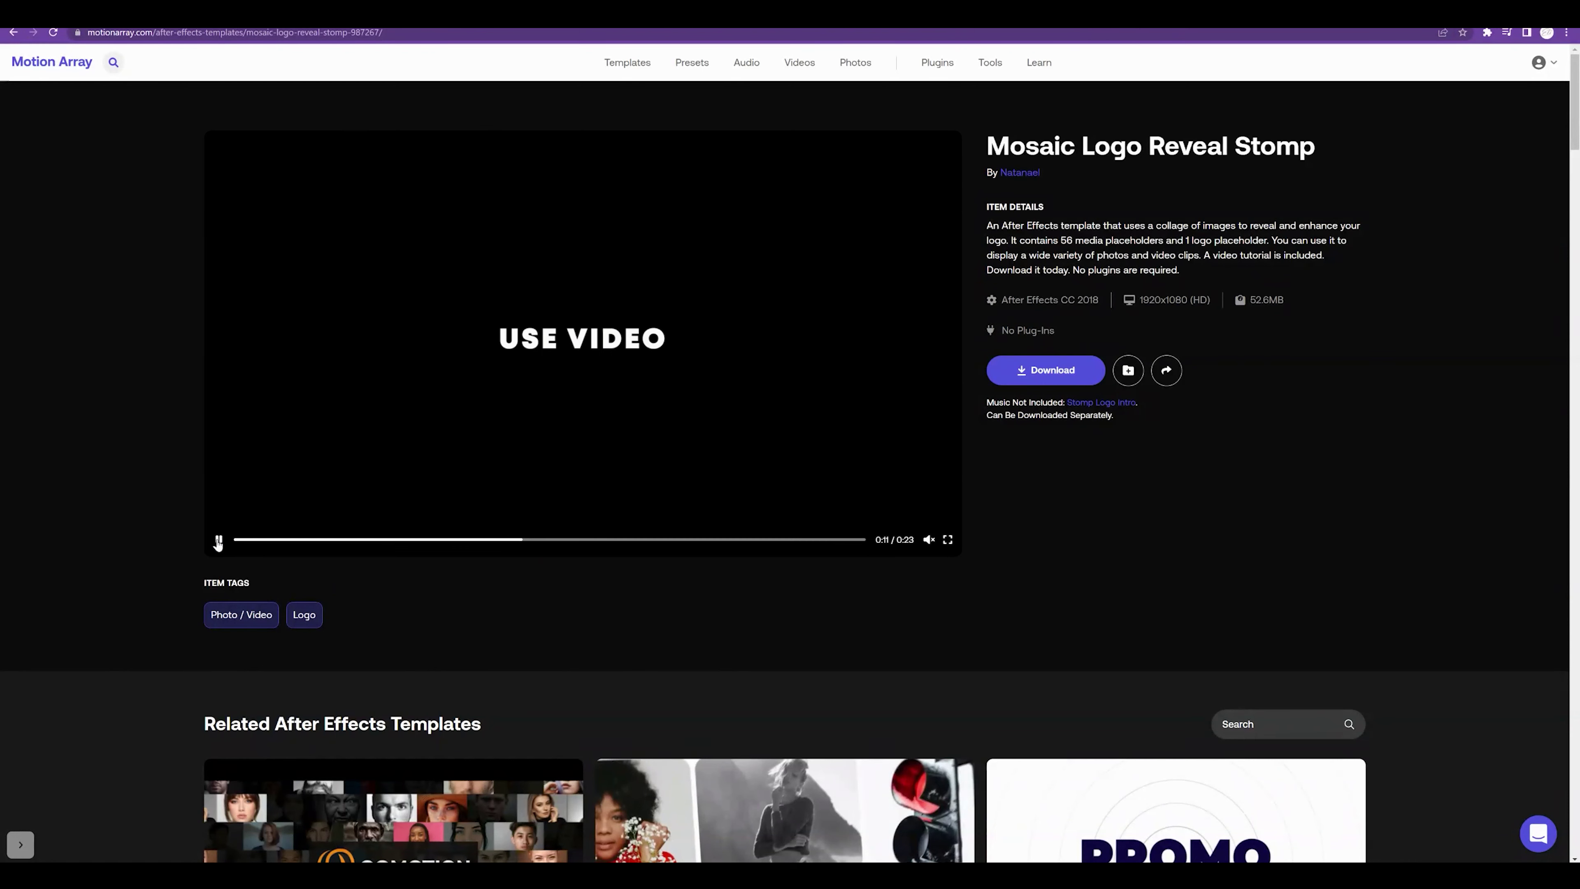
click(218, 541)
Download the Mosaic Logo Reveal Stomp zip and save it into the Downloads folder
click(1050, 377)
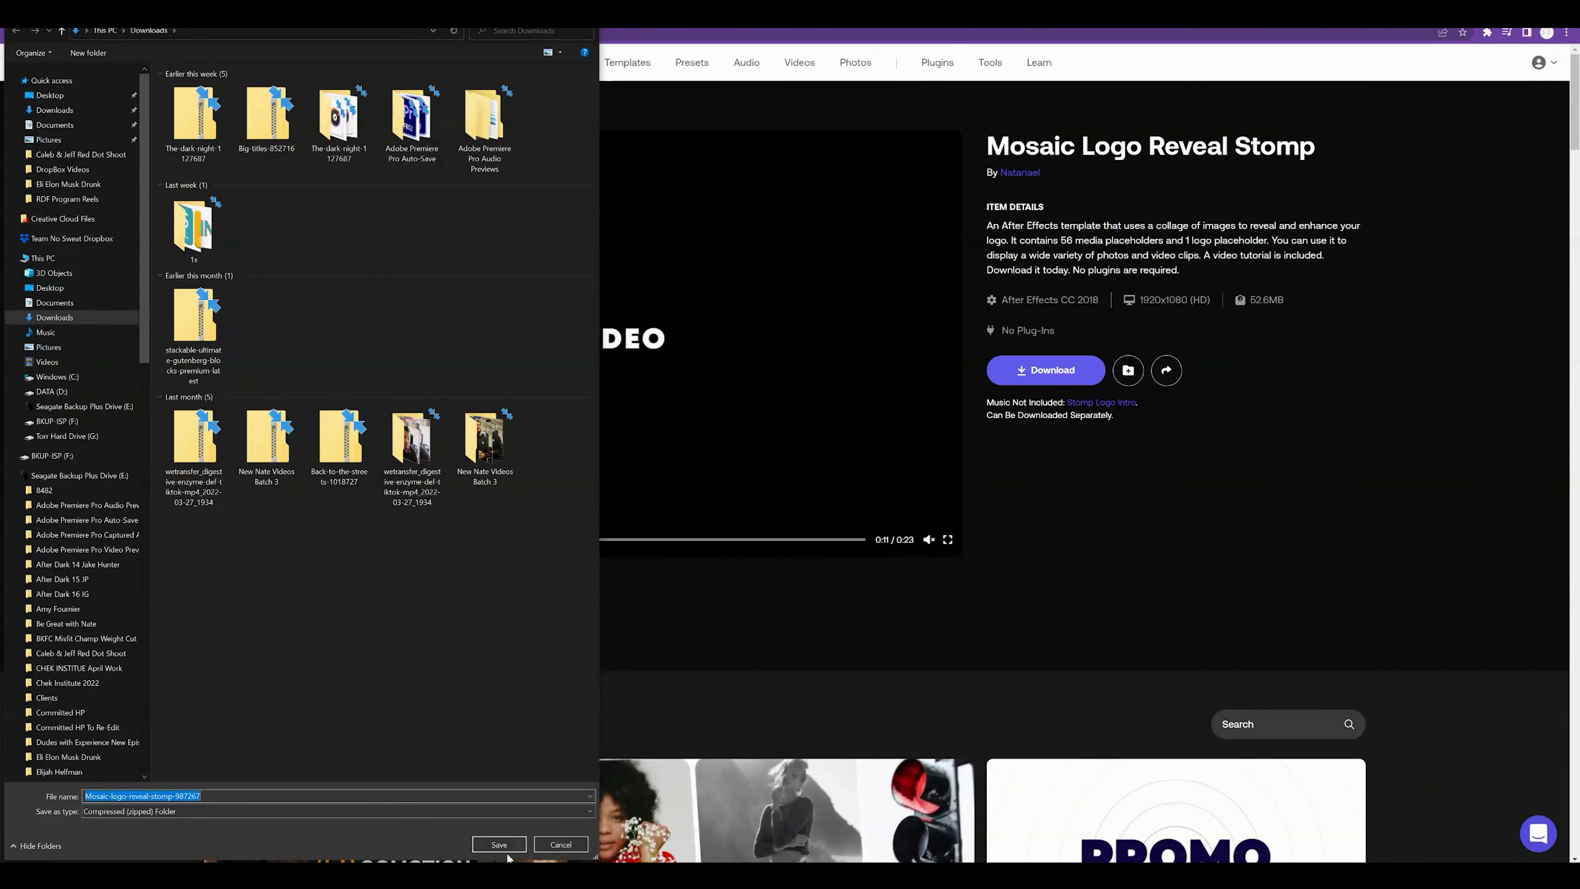
click(498, 843)
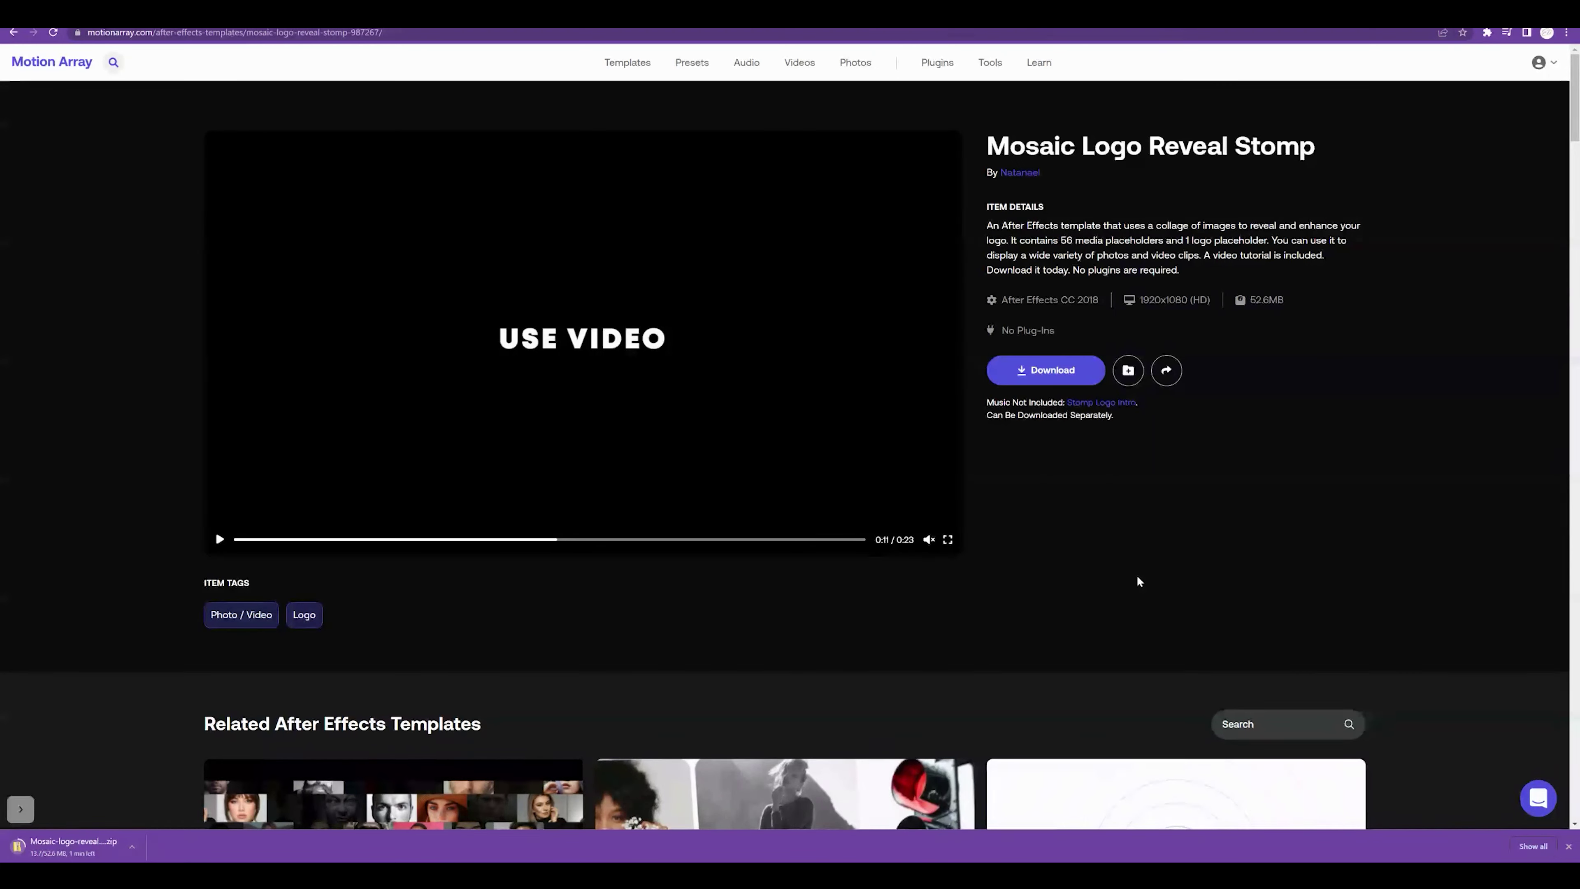
scroll(1139, 564, down, 5)
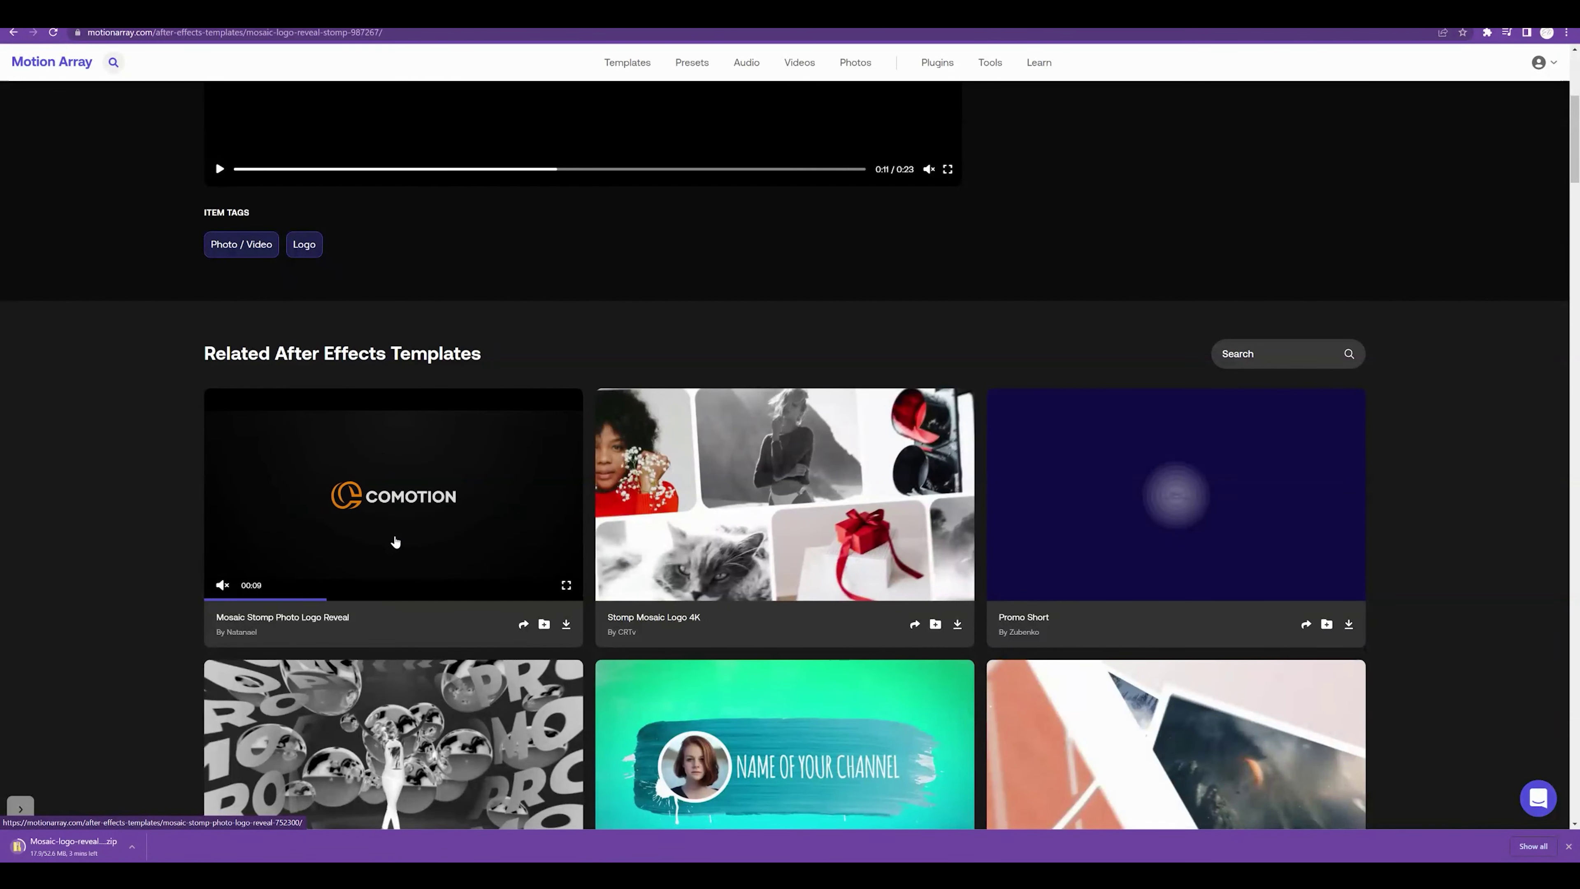
scroll(151, 485, down, 6)
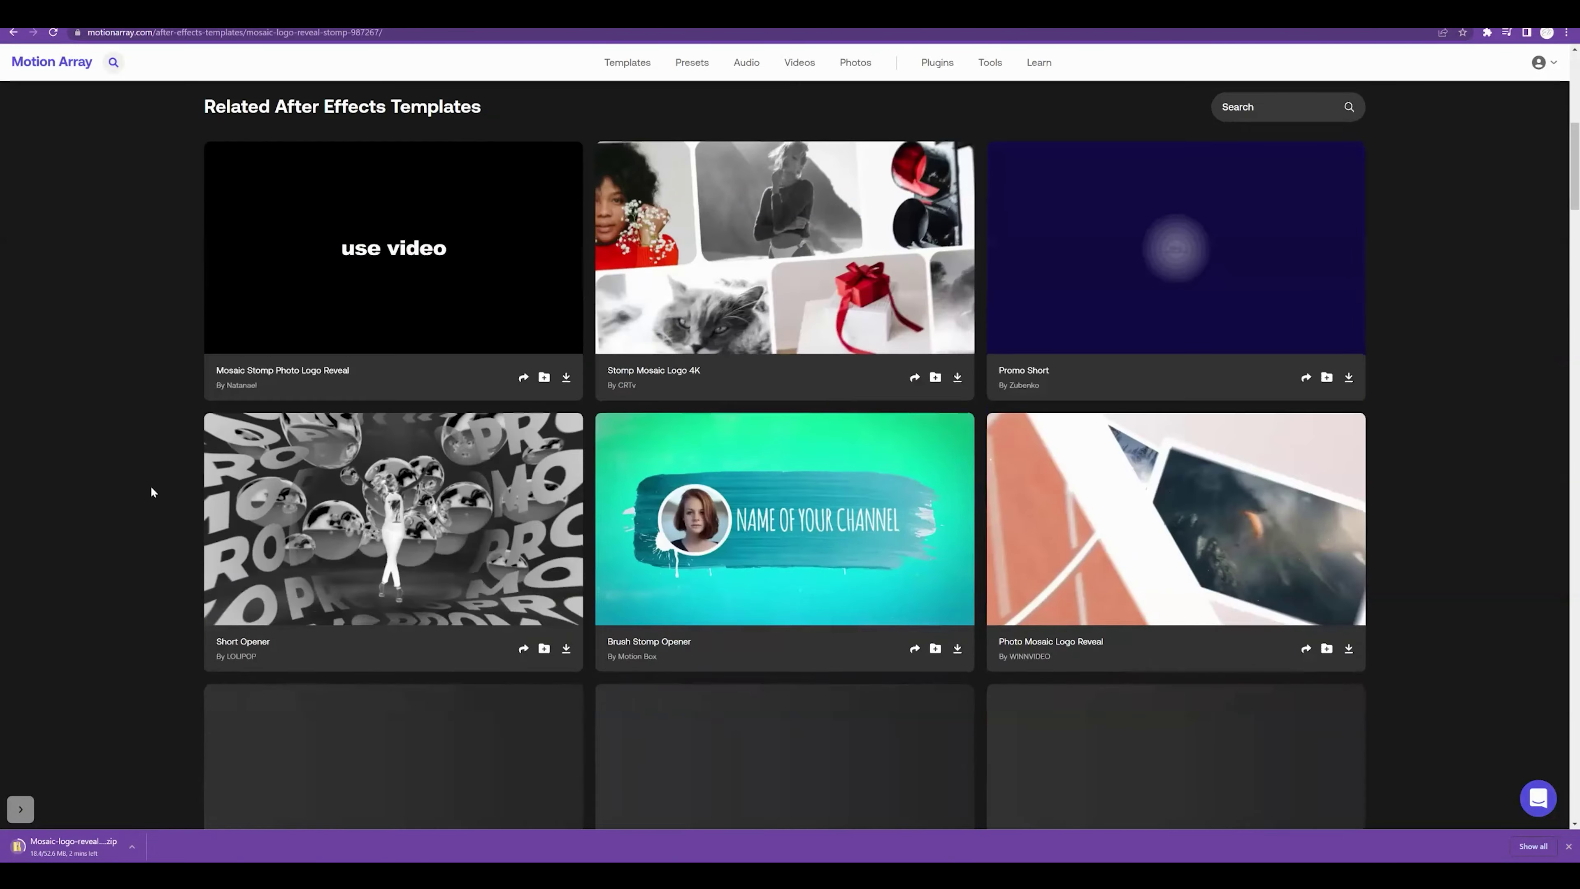
scroll(151, 491, up, 8)
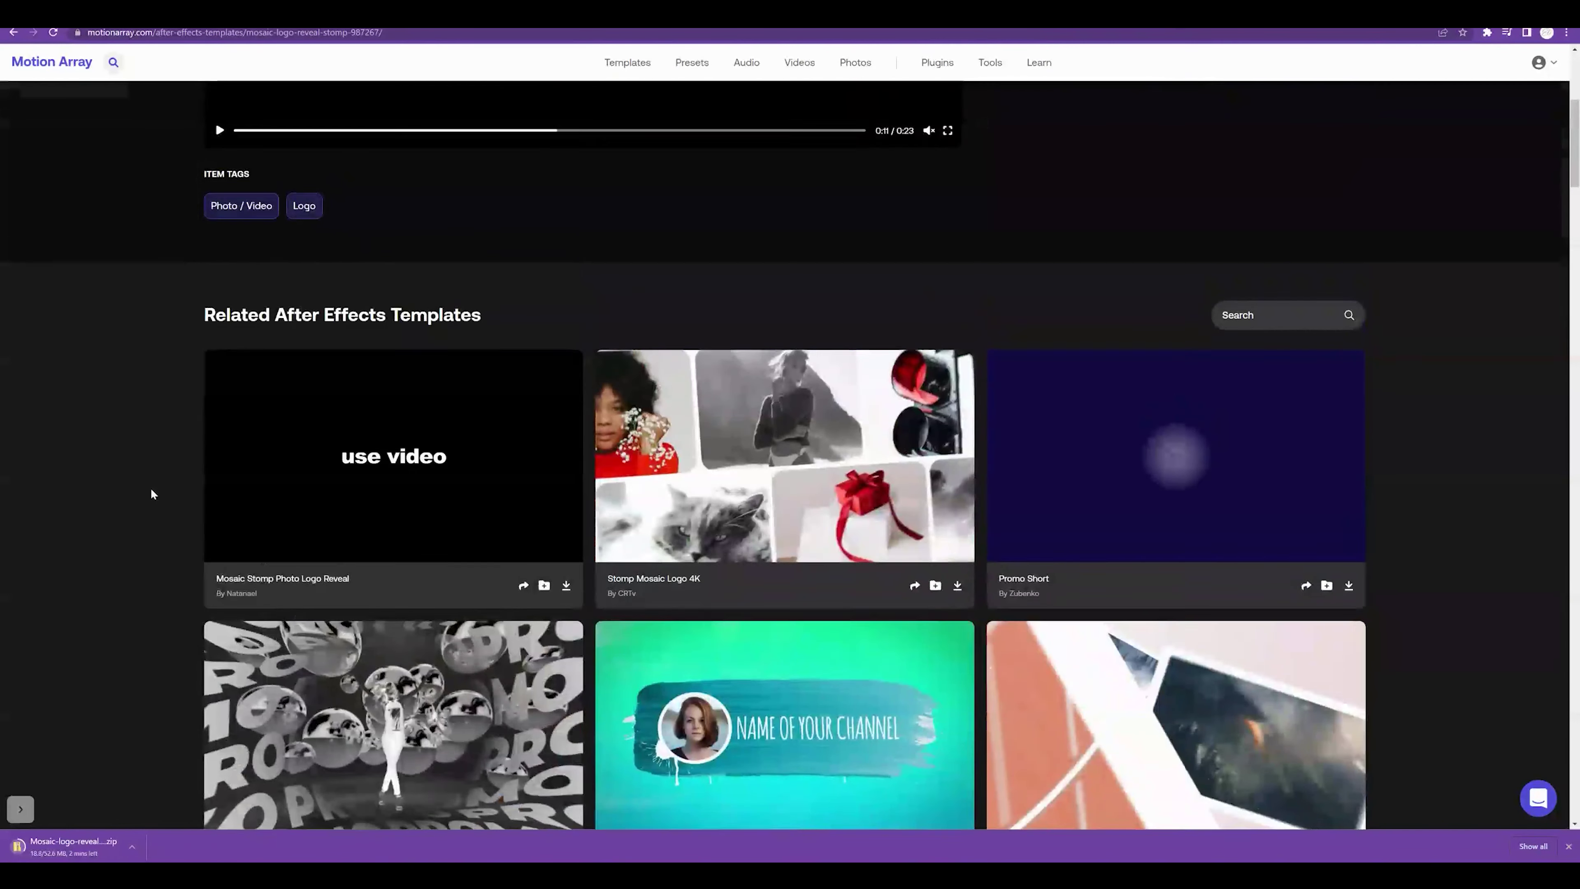
scroll(150, 489, up, 3)
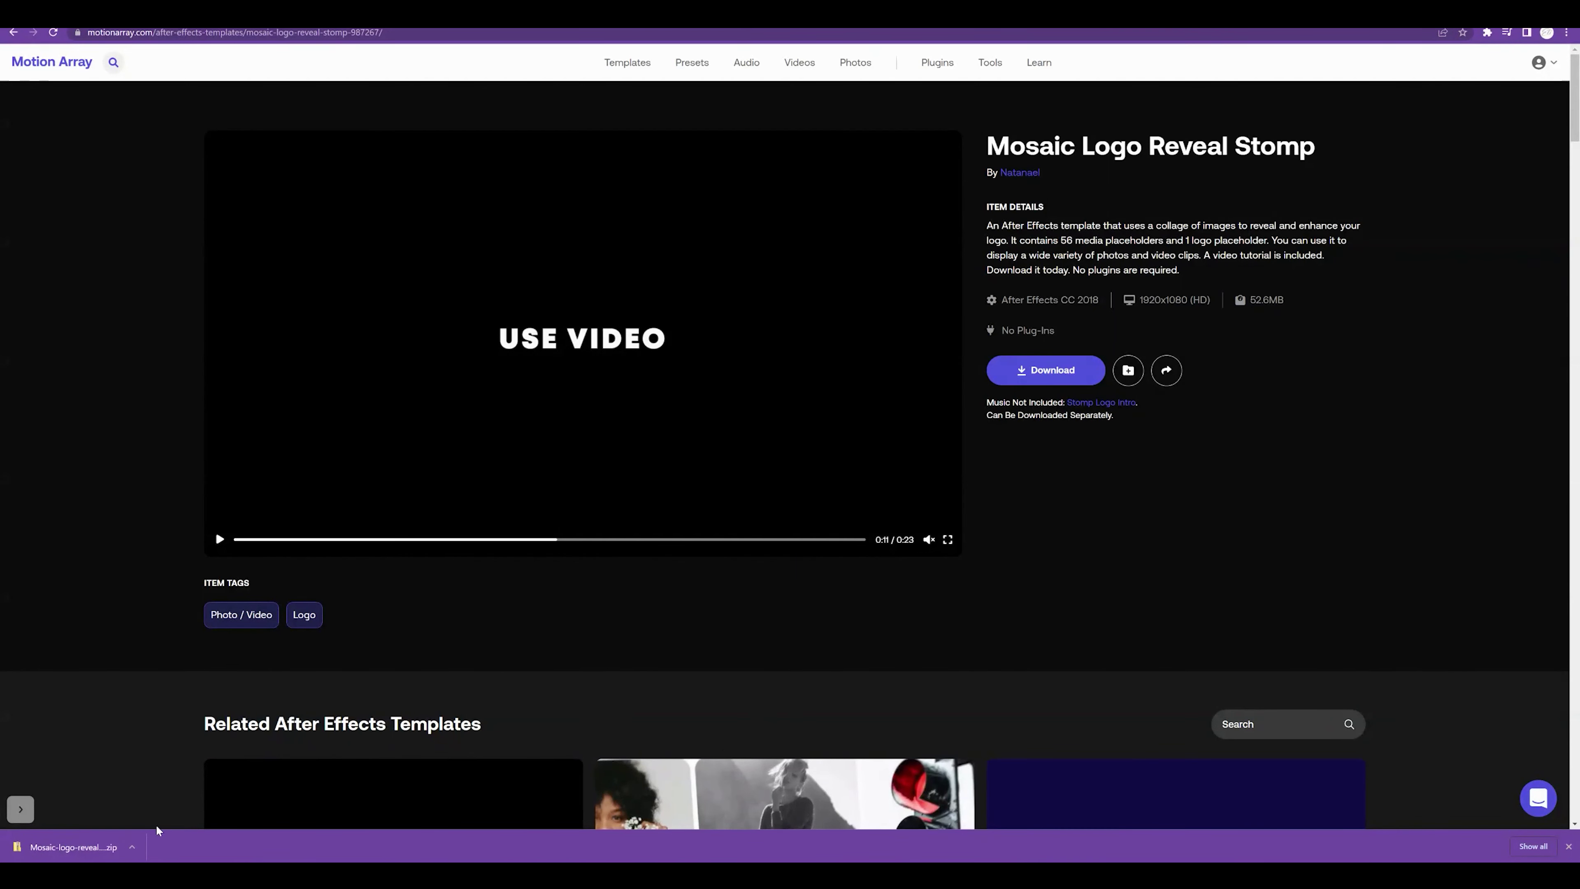
Locate the downloaded Mosaic zip in its folder and extract all files into Downloads
click(132, 845)
click(168, 800)
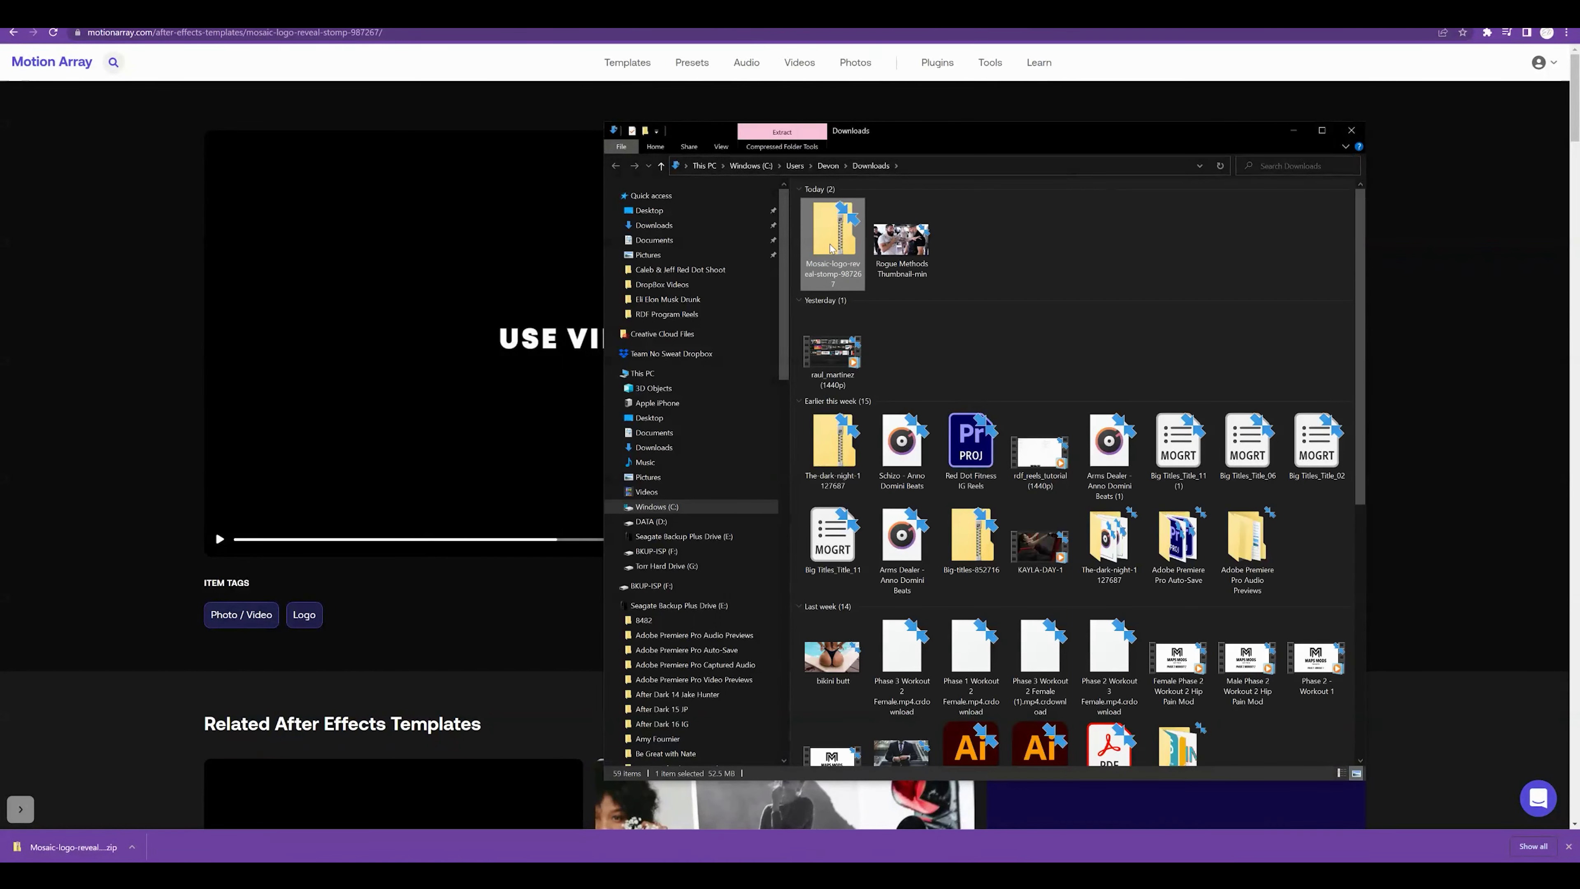
double_click(832, 249)
right_click(832, 249)
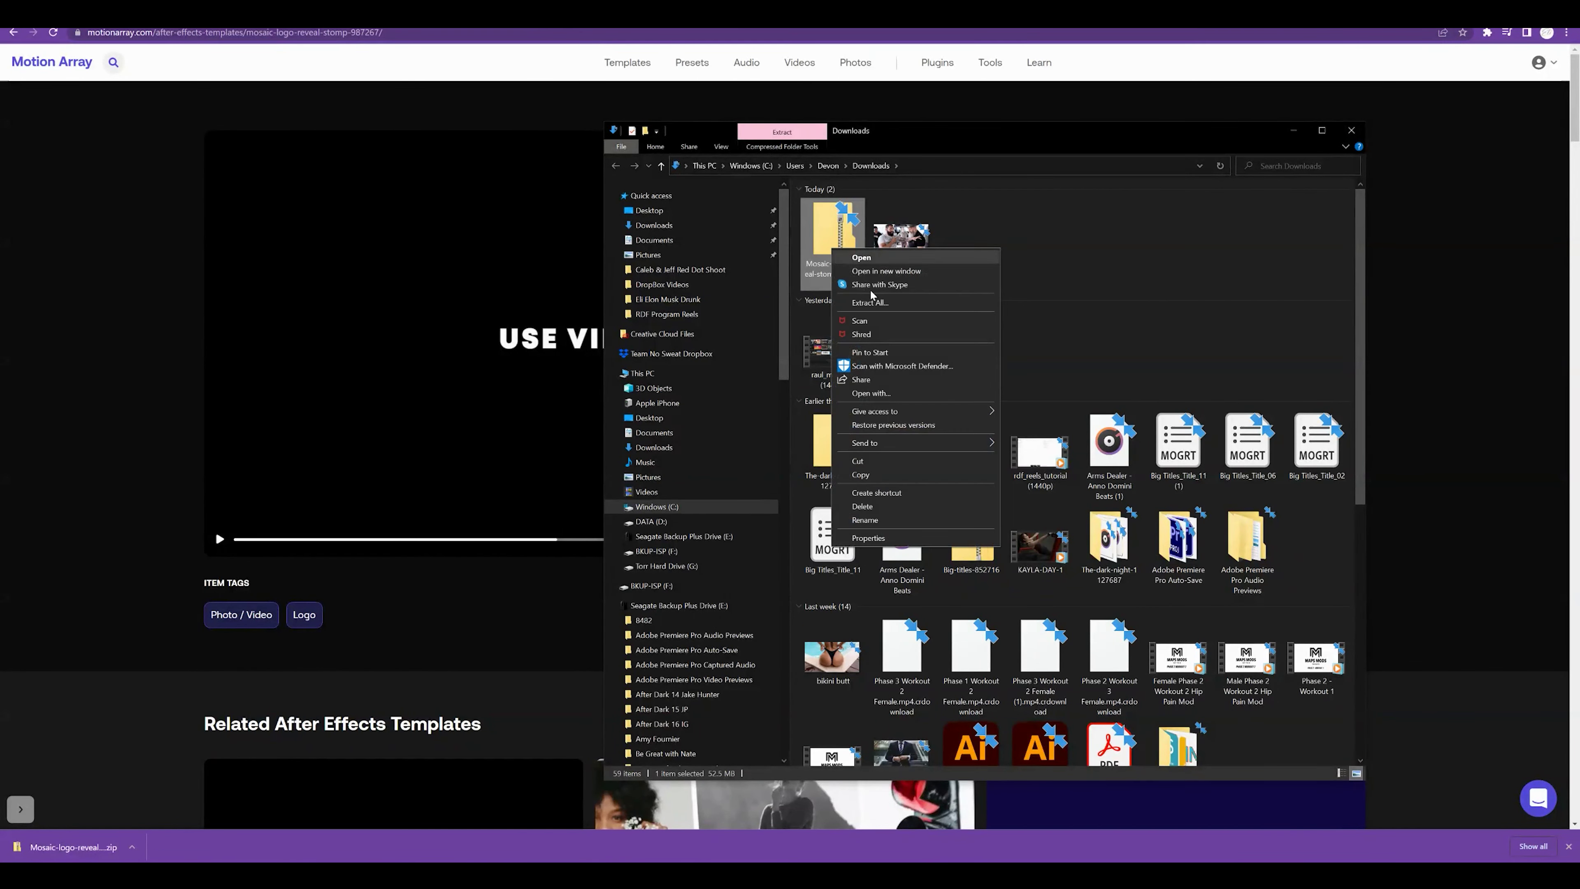
click(884, 303)
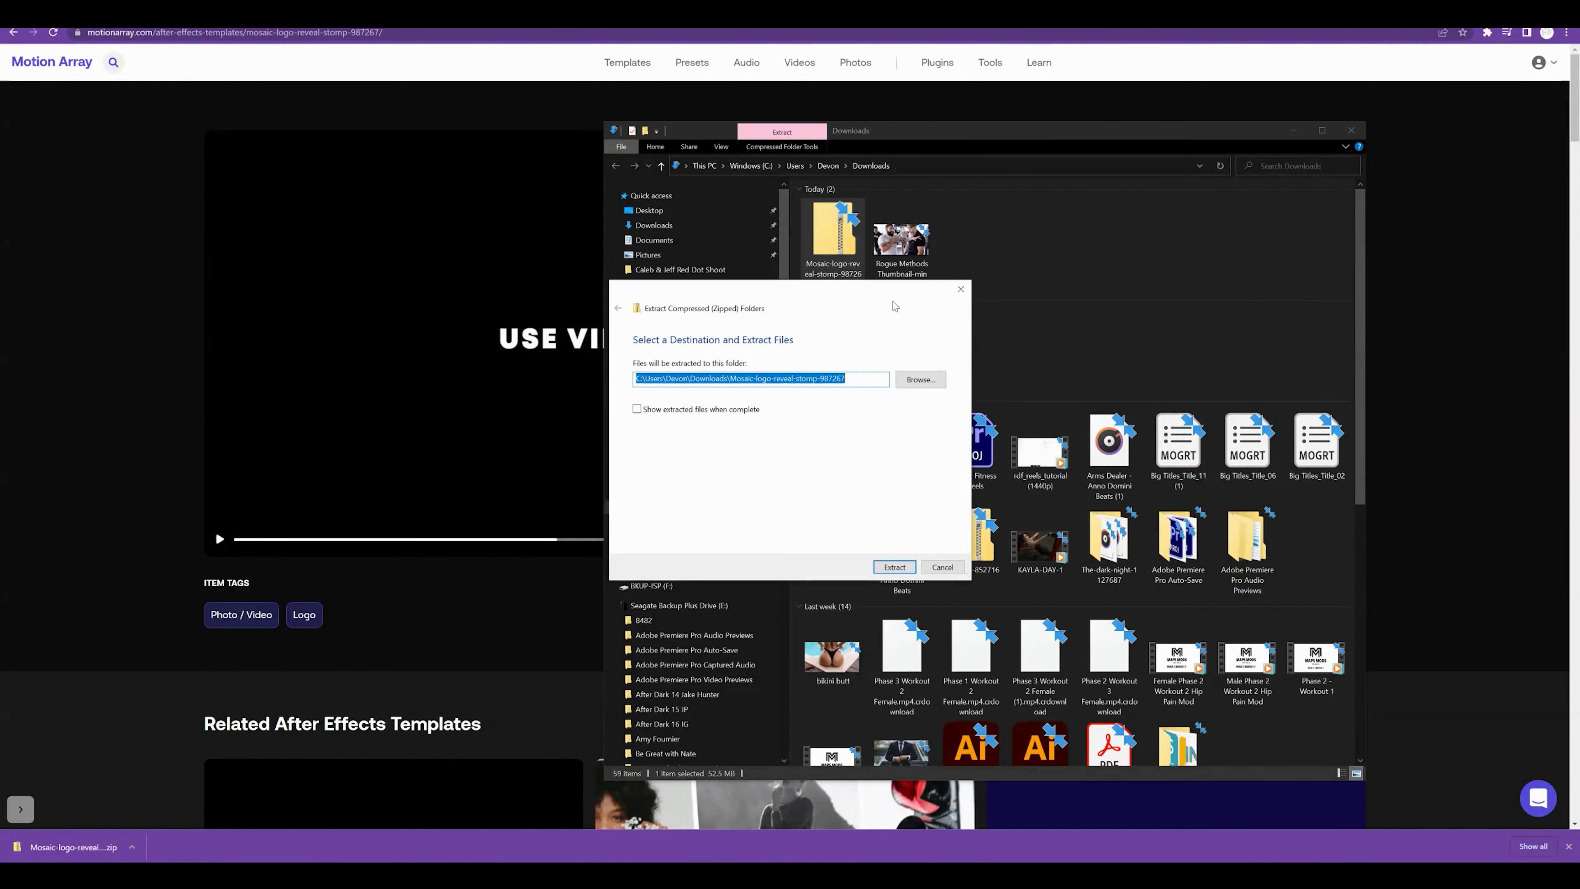
click(893, 565)
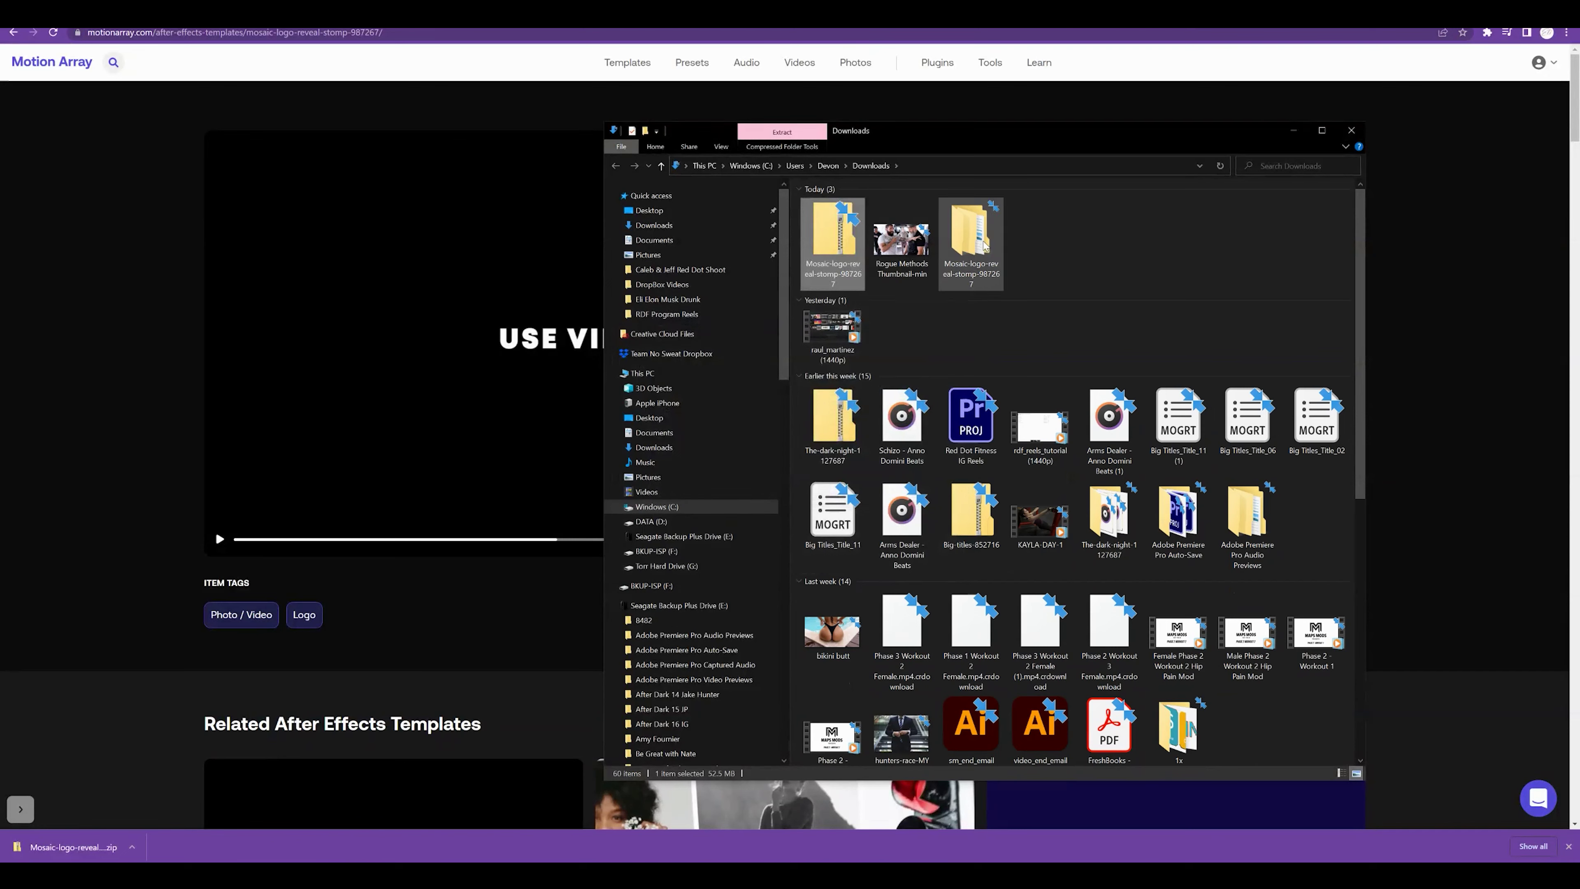
Launch the Mosaic Logo Reveal Stomp project from the extracted After Effects subfolder
double_click(985, 245)
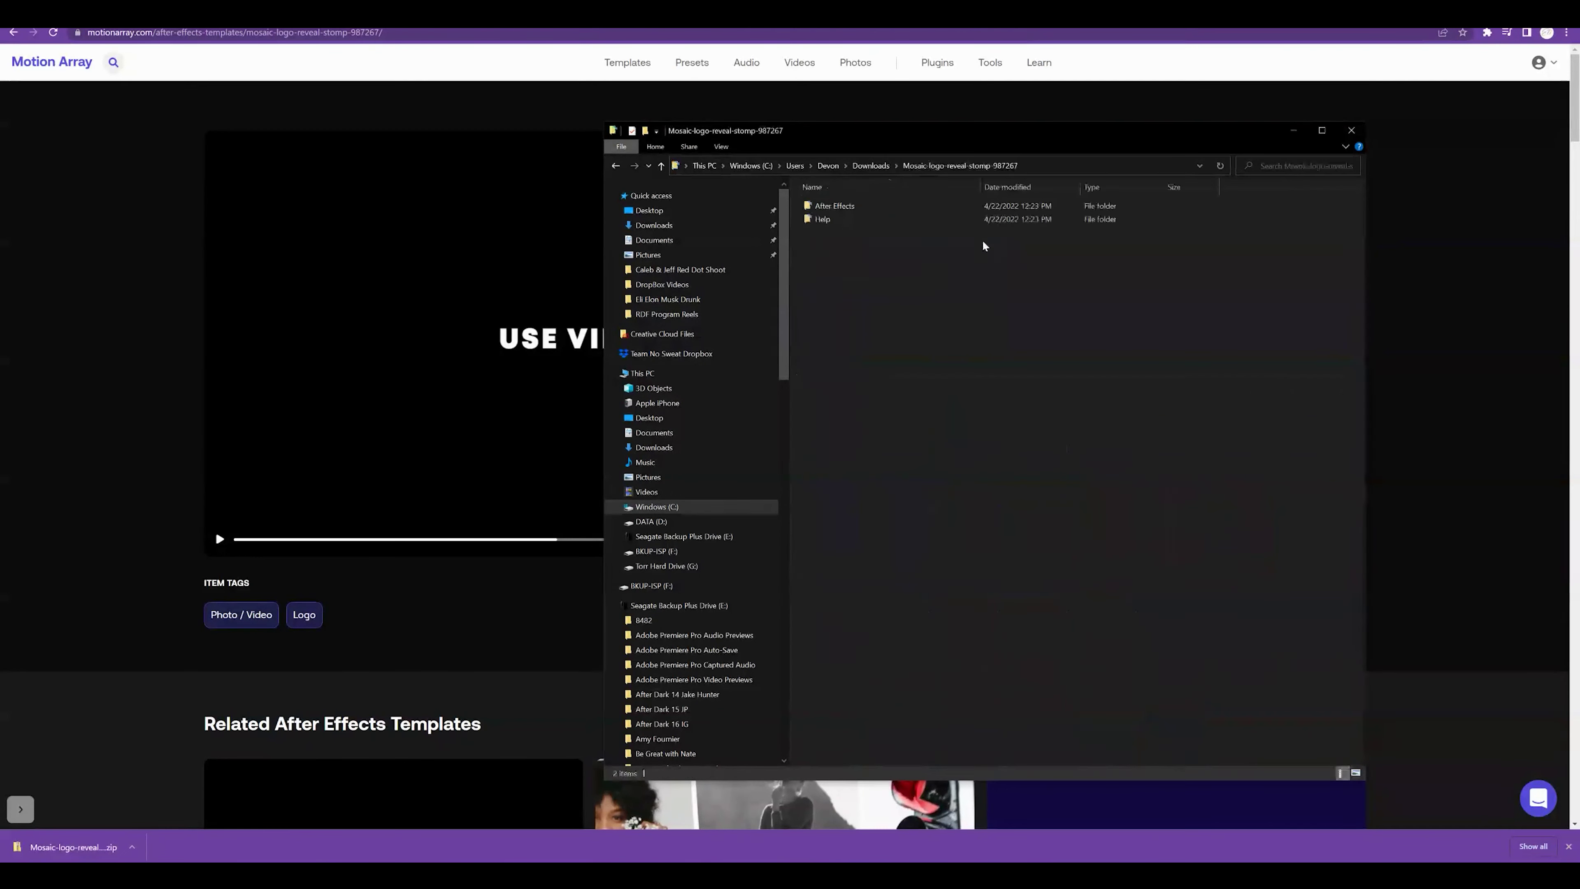
double_click(845, 210)
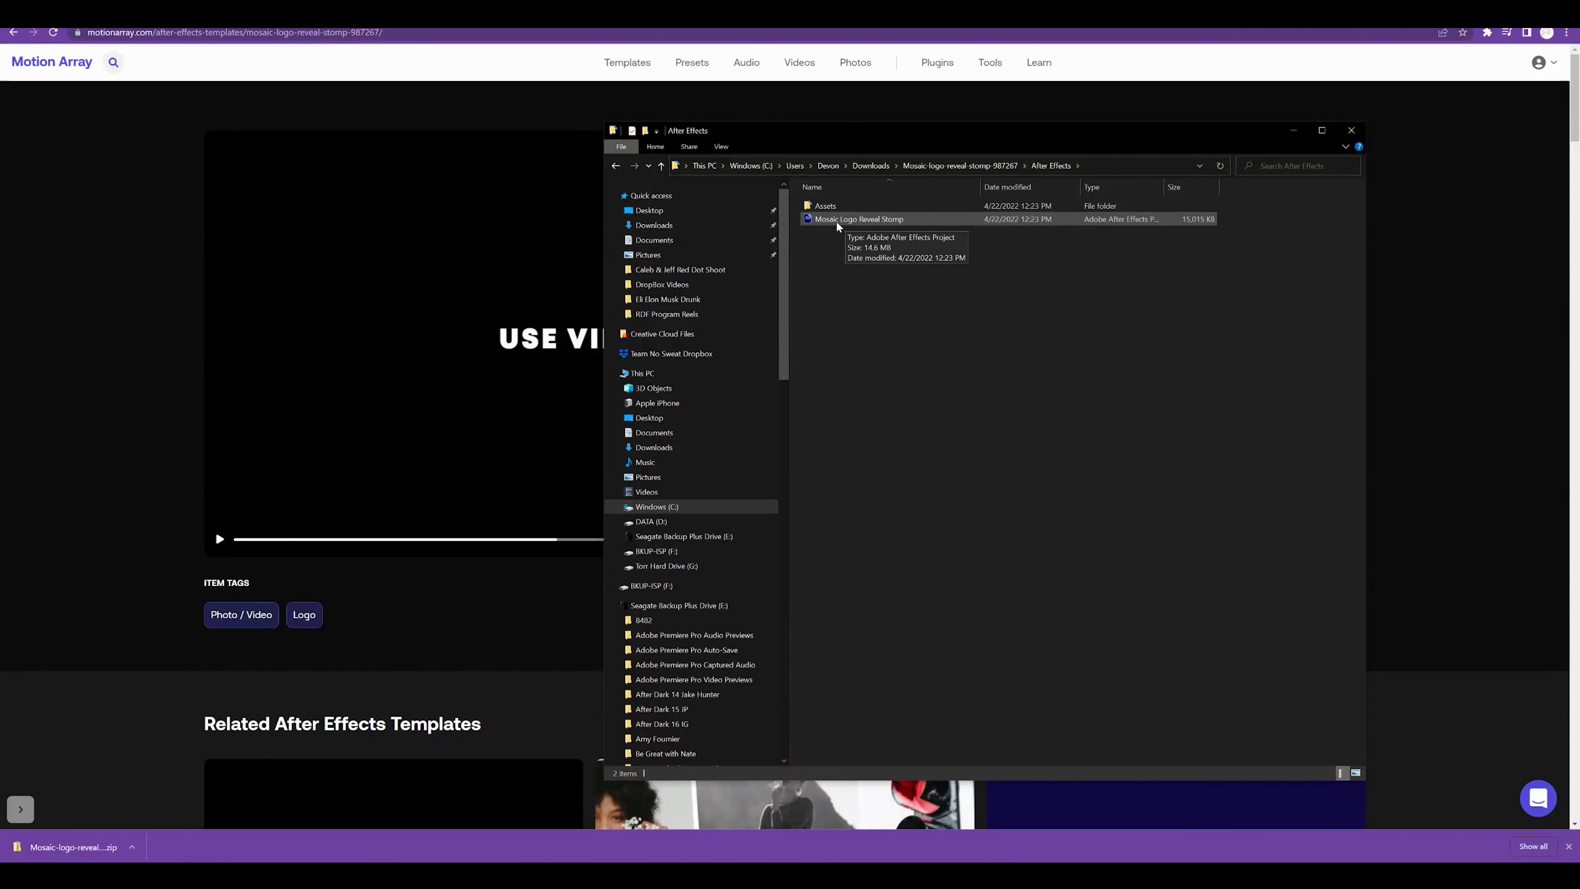
double_click(860, 219)
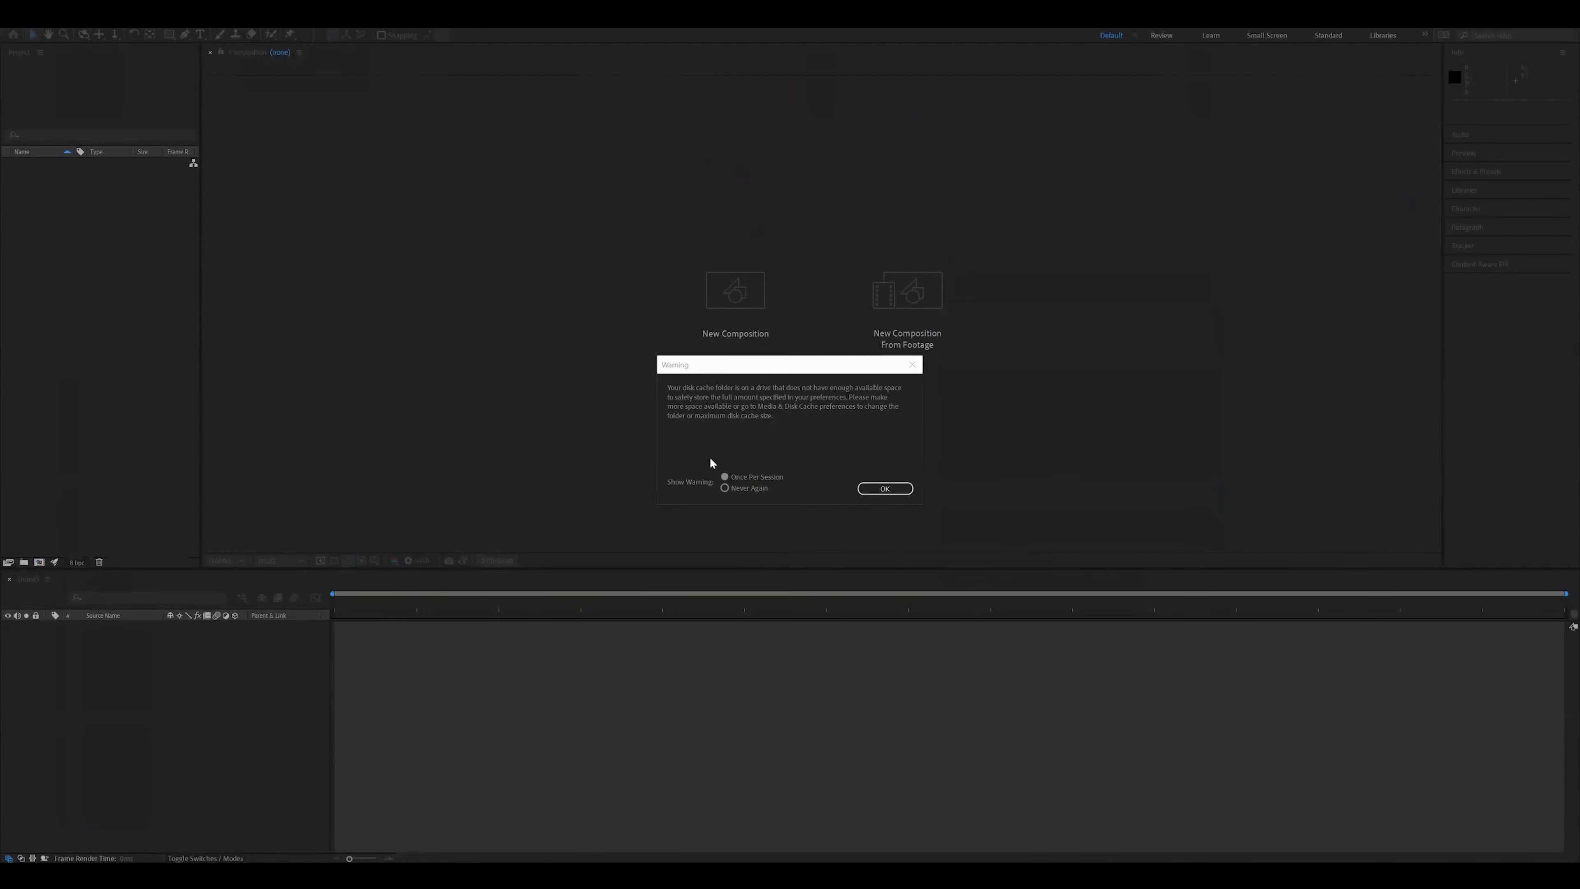
Dismiss the disk cache warning and accept converting the project to this After Effects version
click(884, 488)
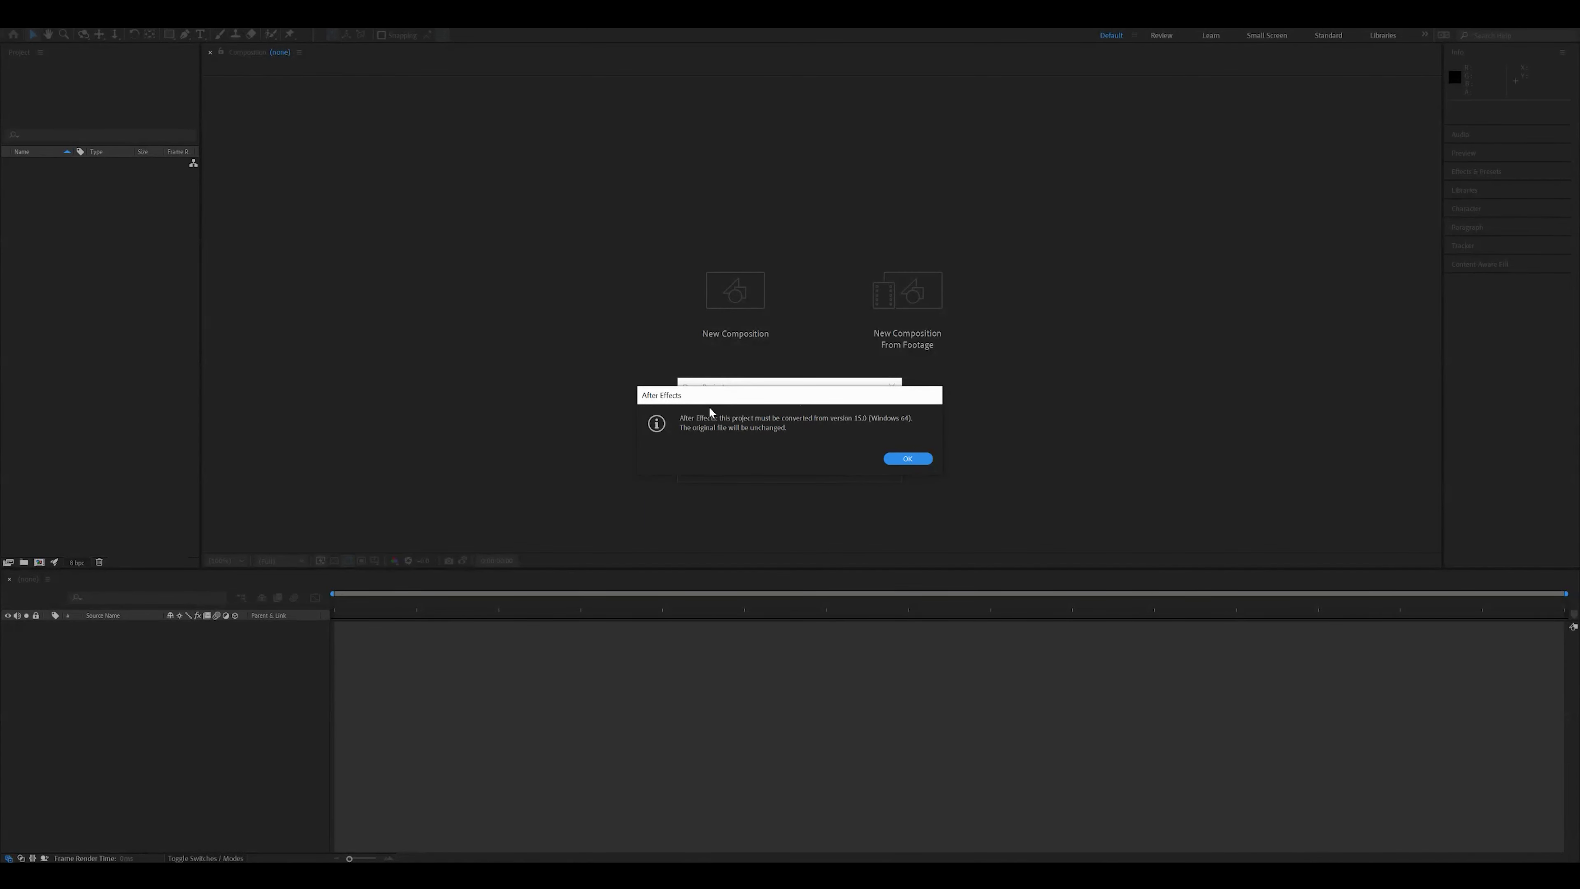
click(907, 459)
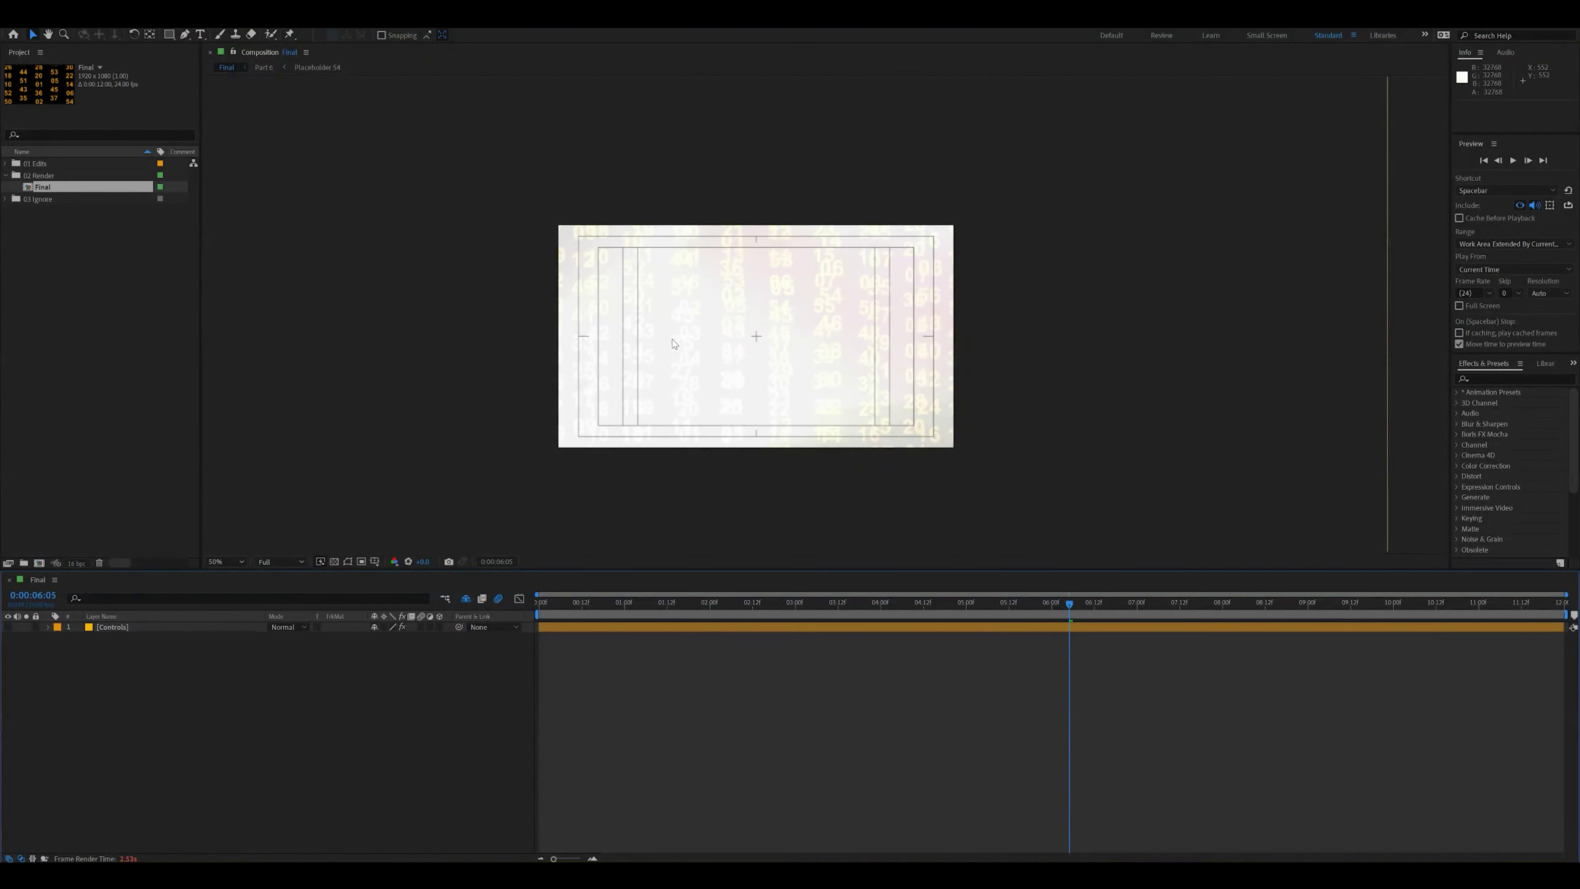
click(909, 615)
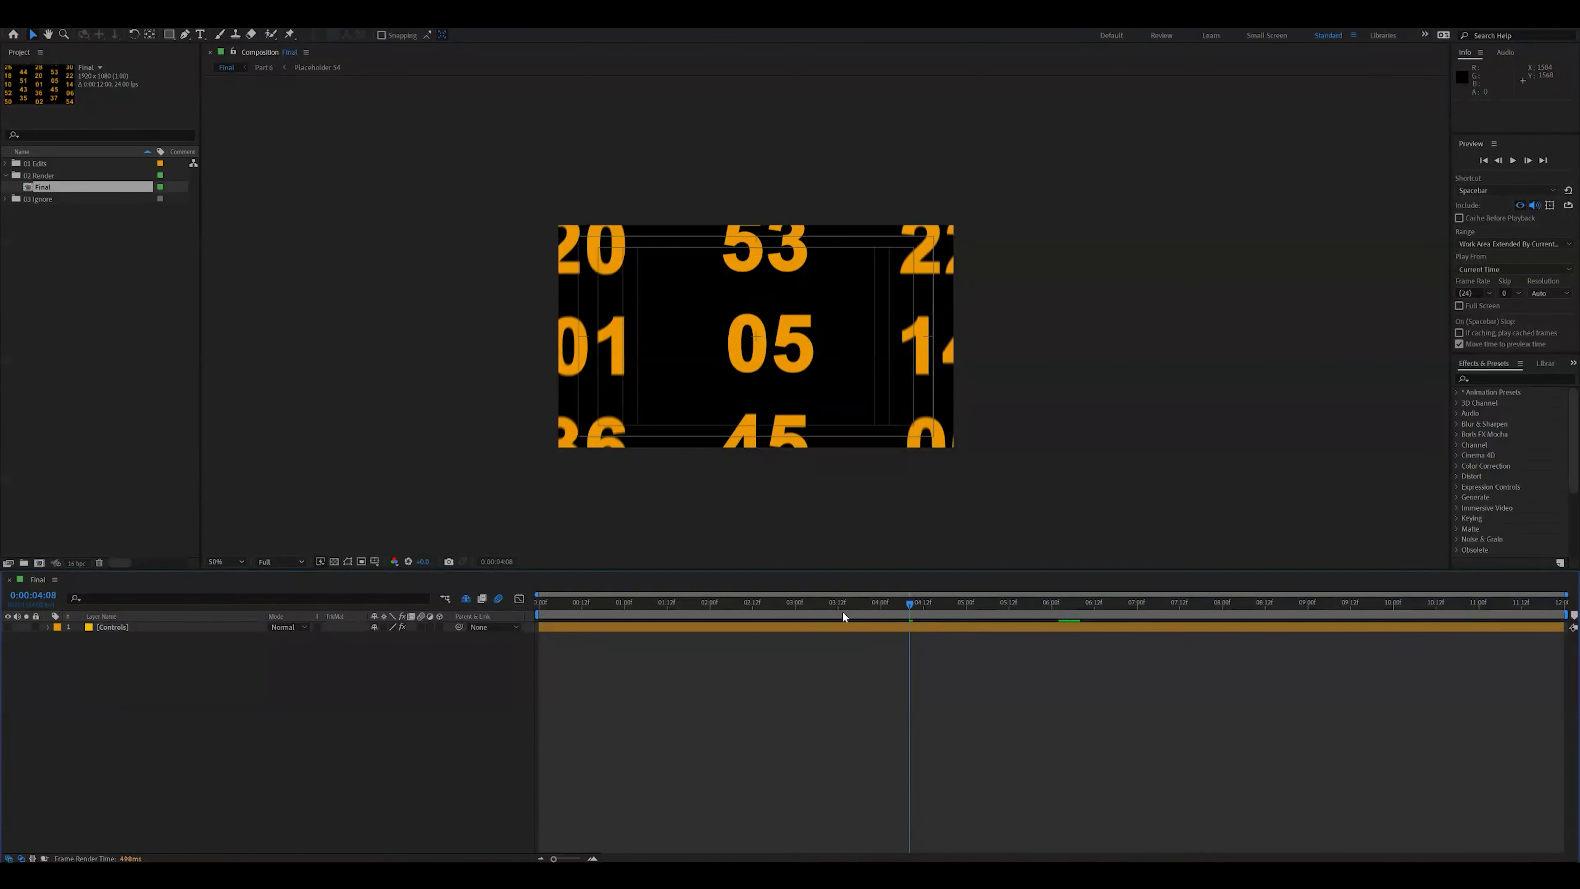
drag(840, 606, 717, 618)
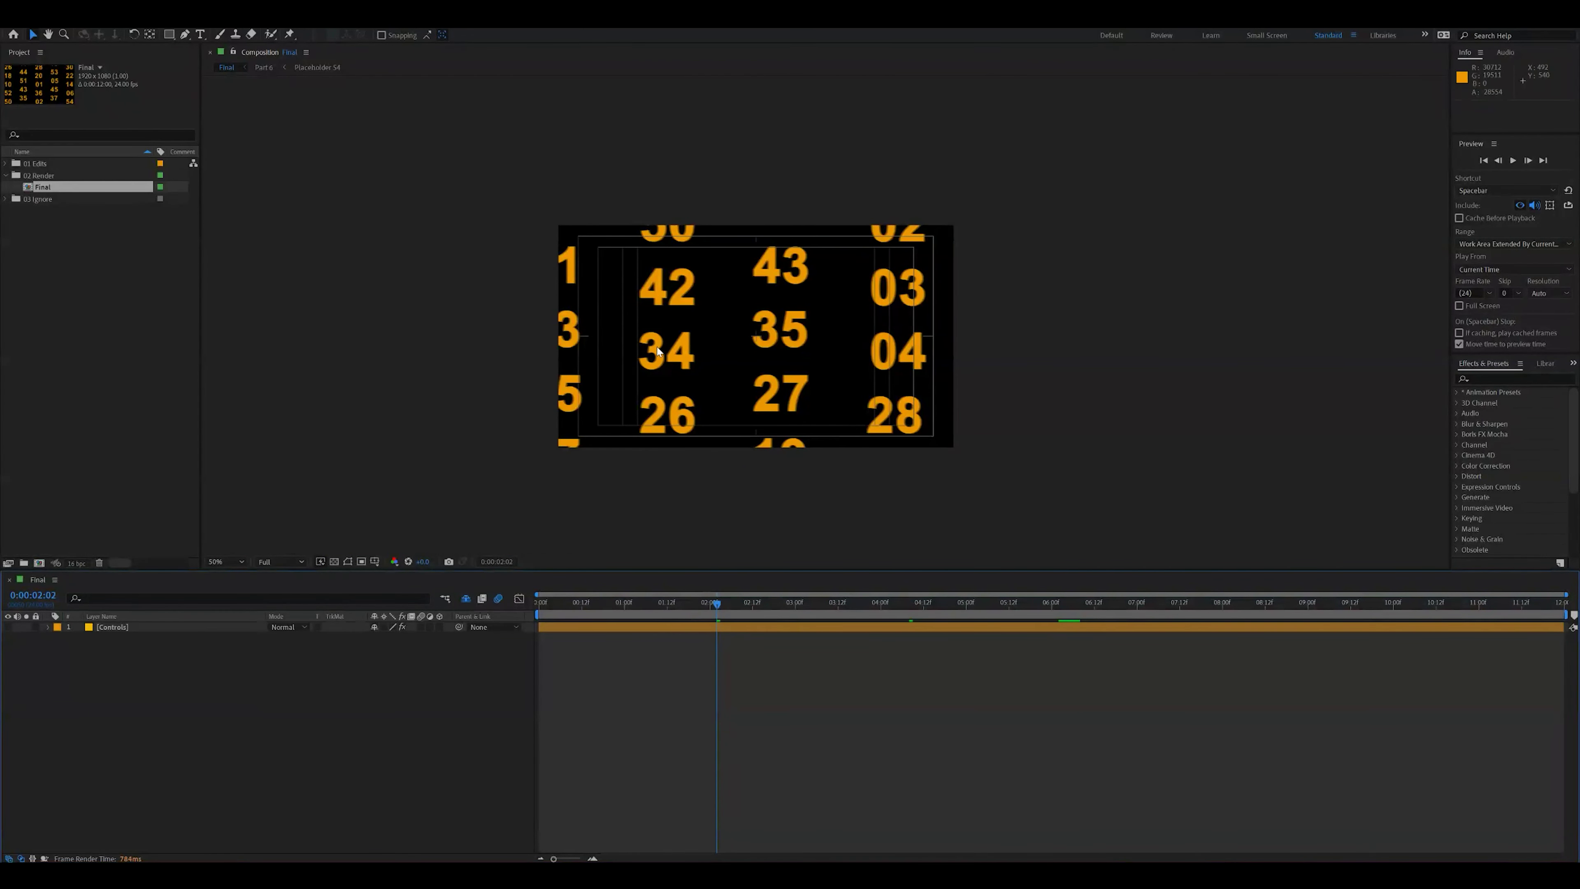
drag(624, 608, 568, 607)
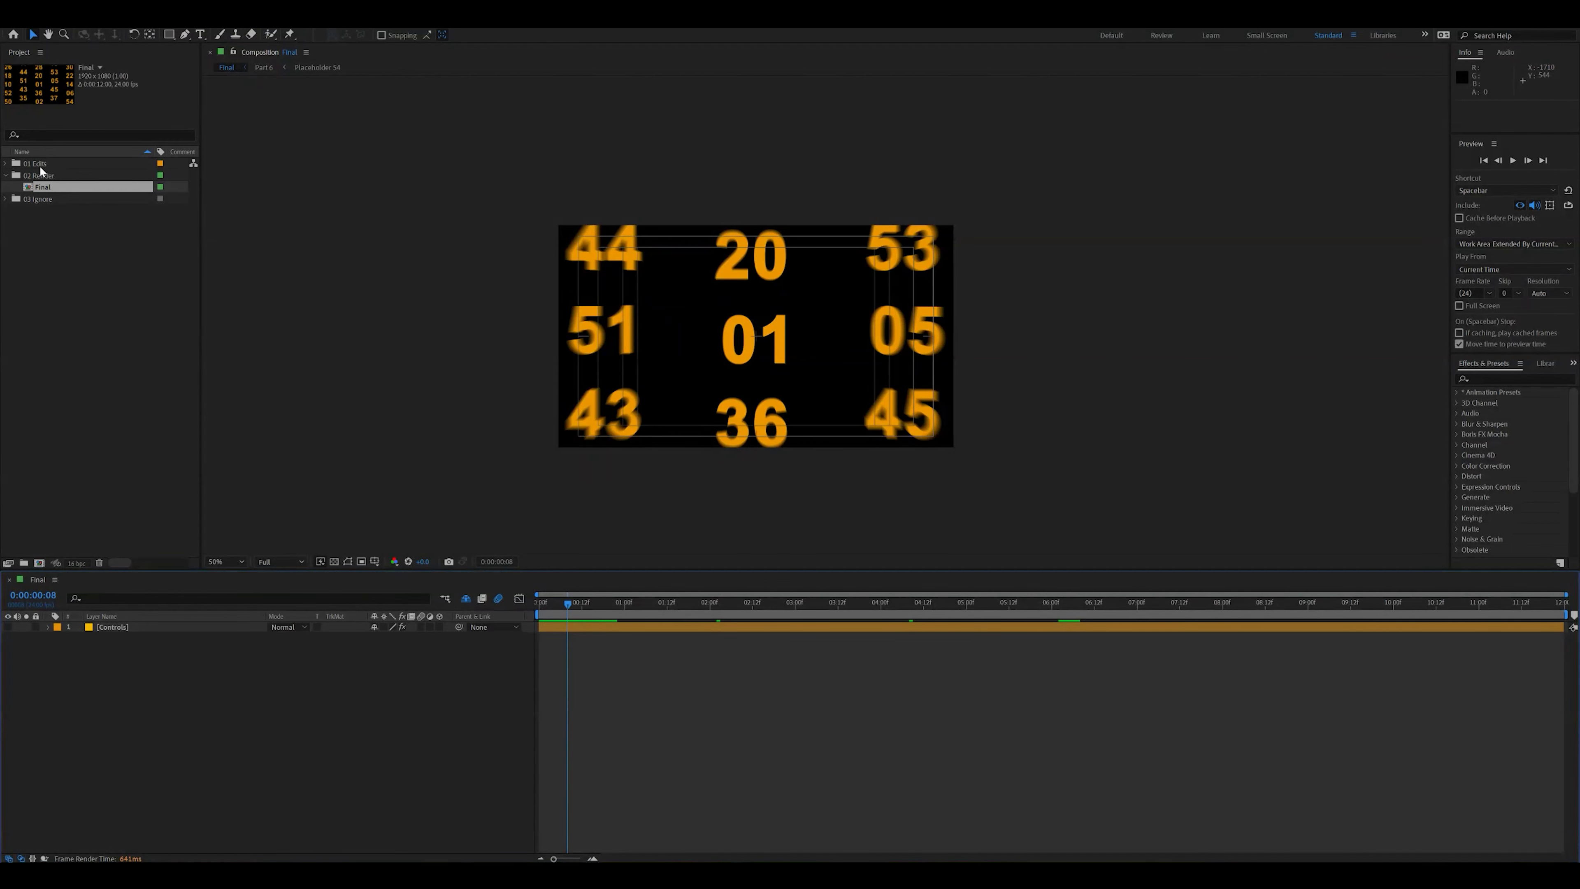
click(6, 163)
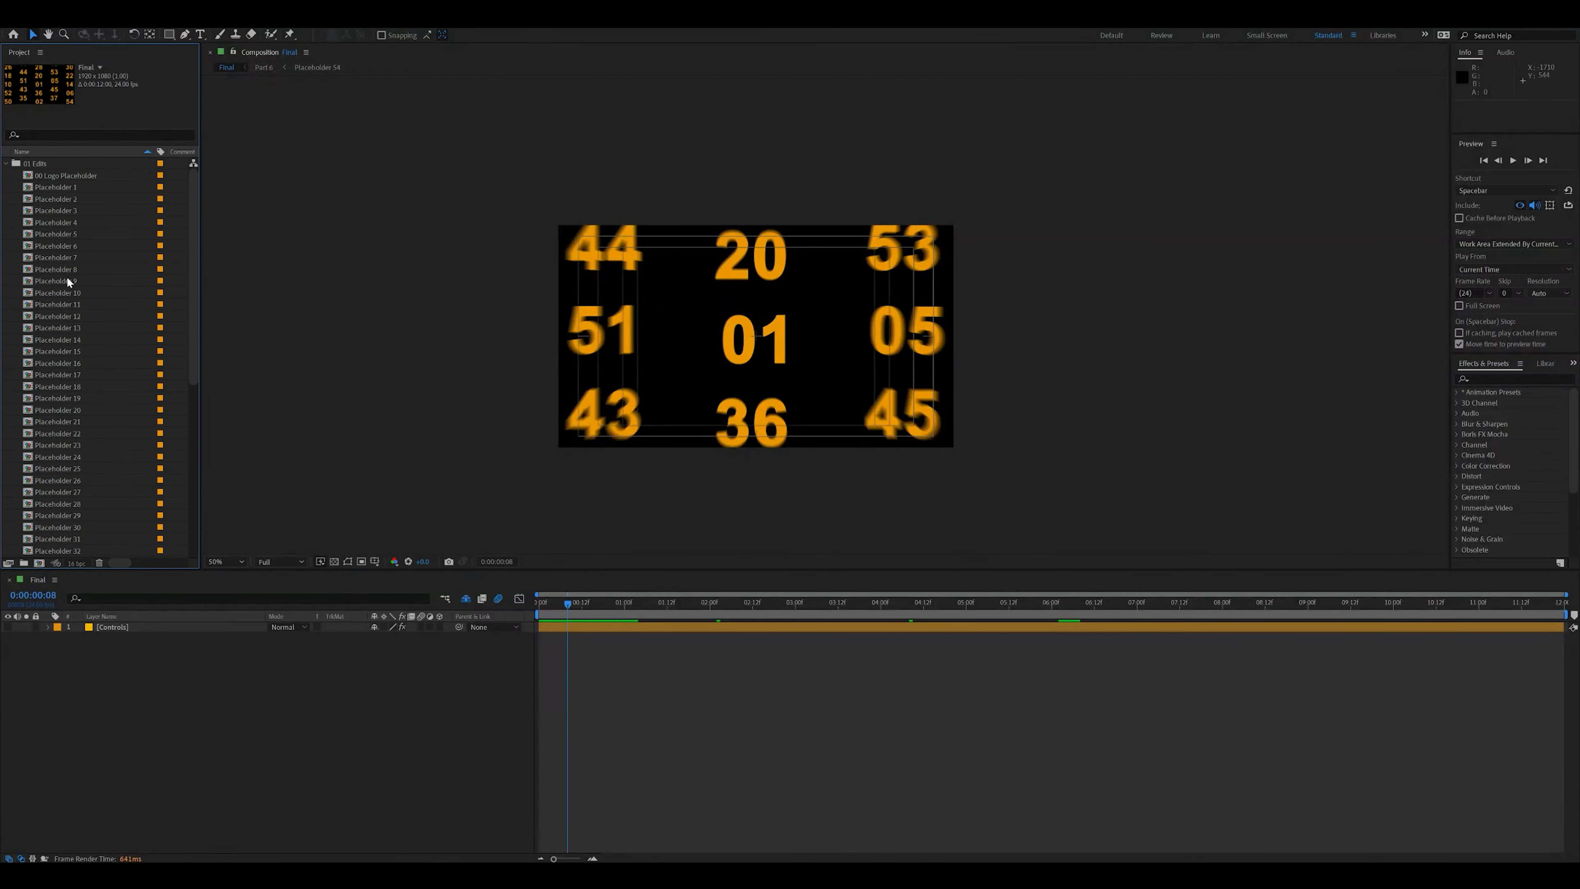
Open Placeholder 1, compare it with Final, and show the frame with the orange 01
double_click(61, 186)
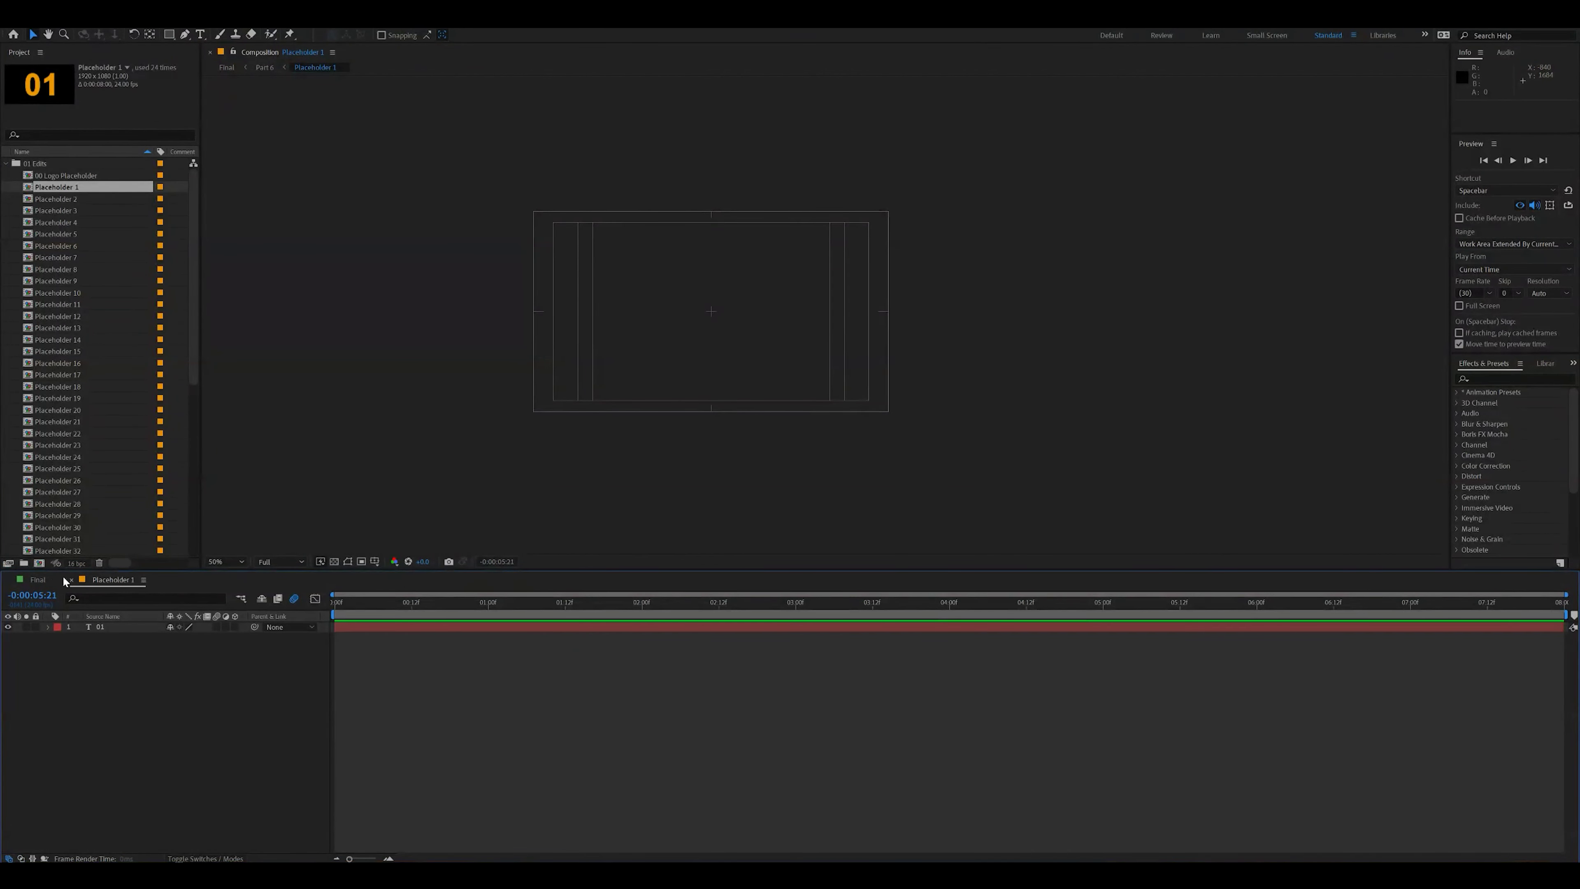
click(40, 580)
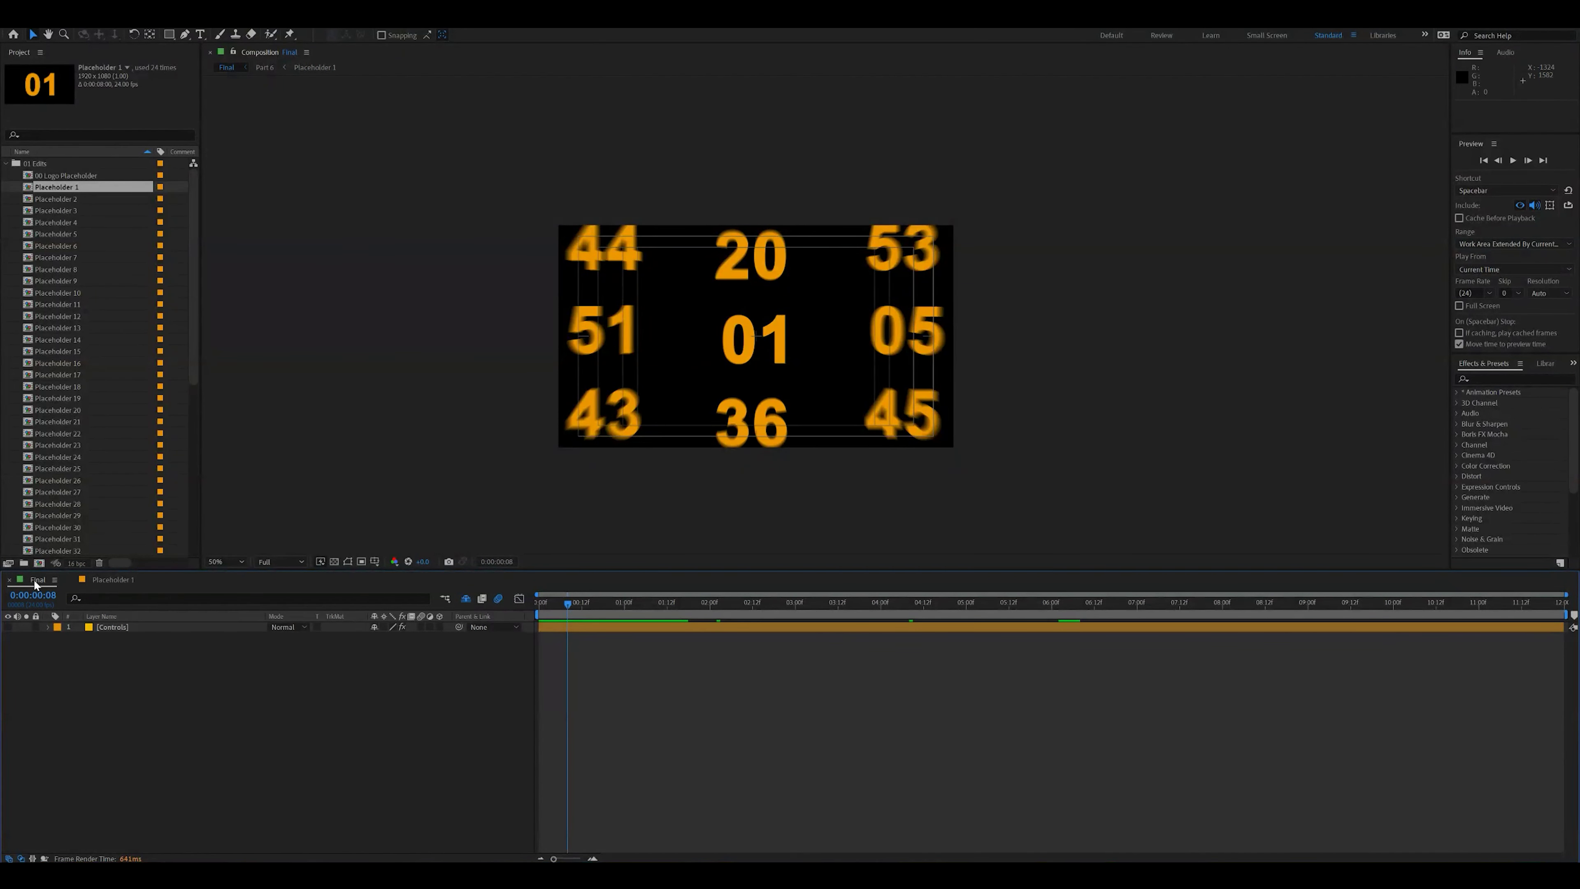
click(122, 580)
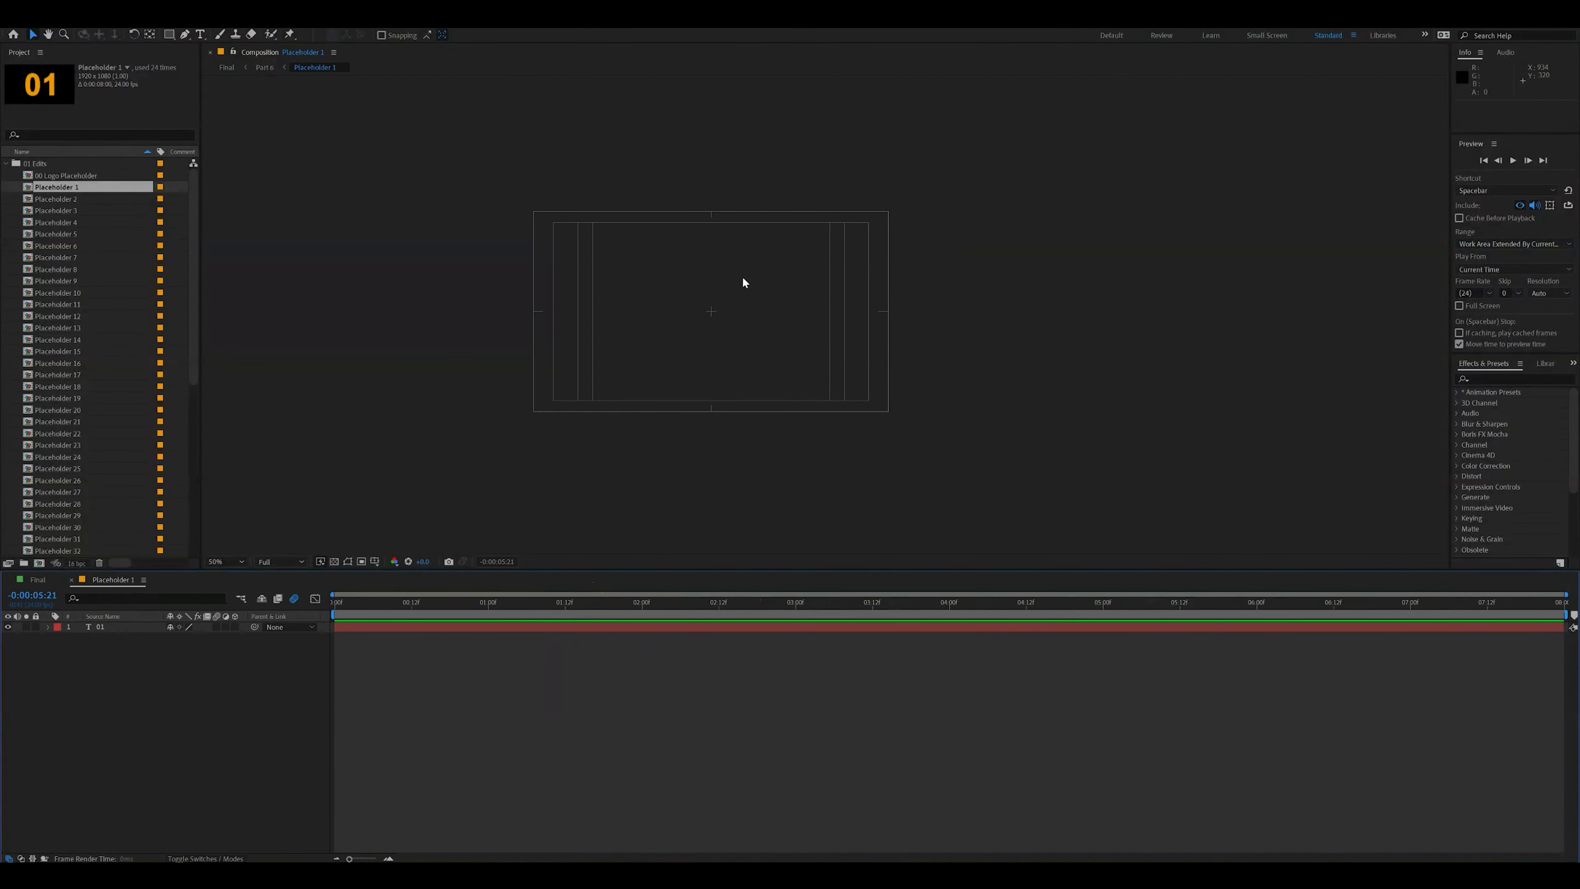
click(421, 605)
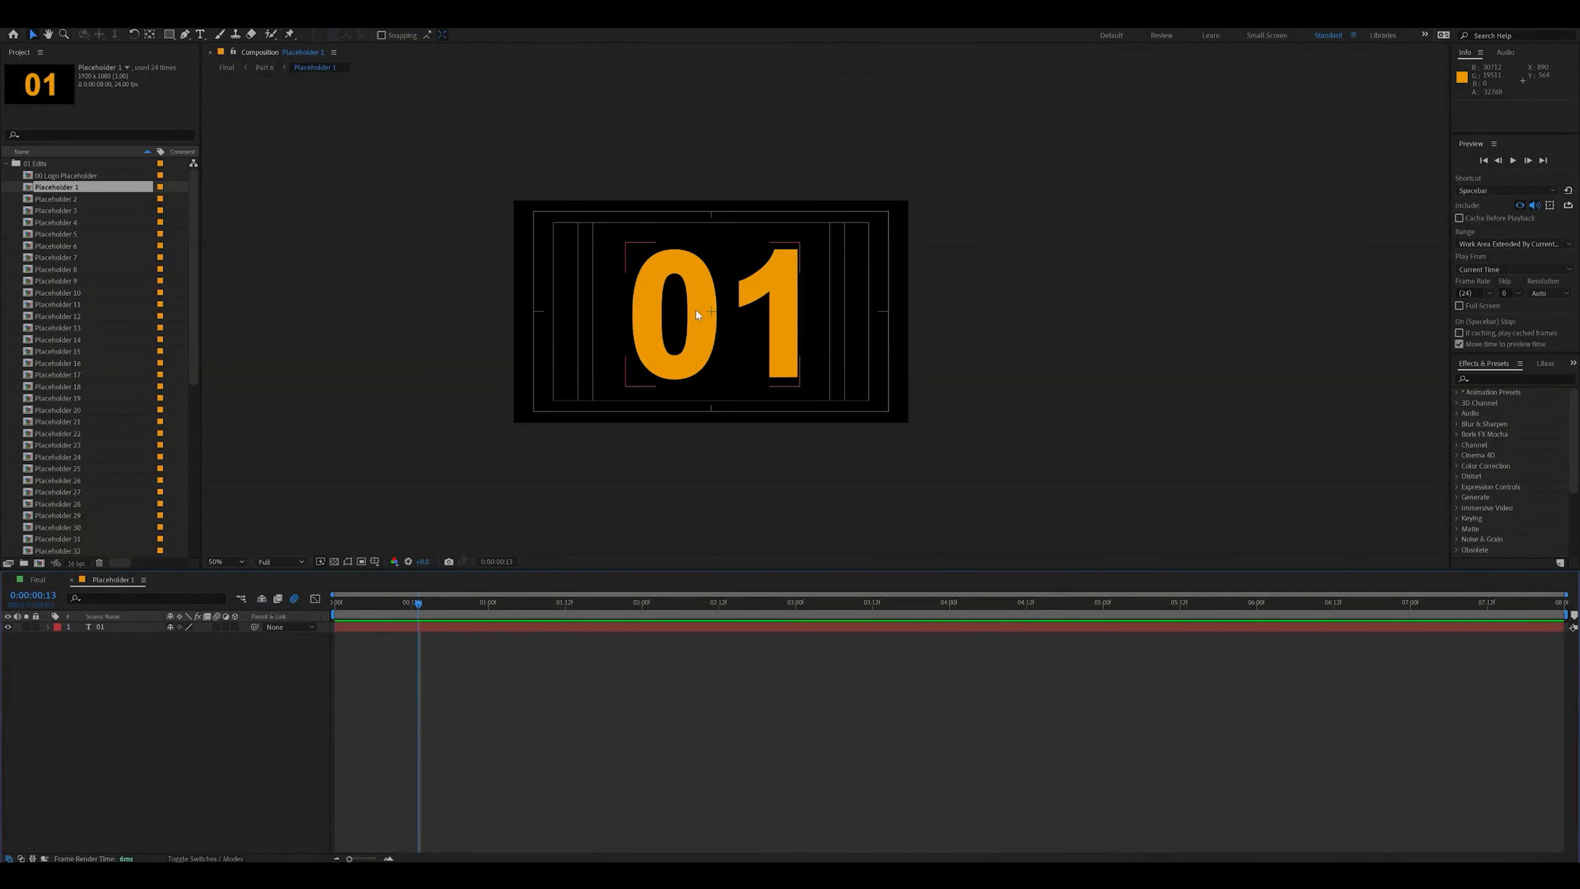
click(38, 583)
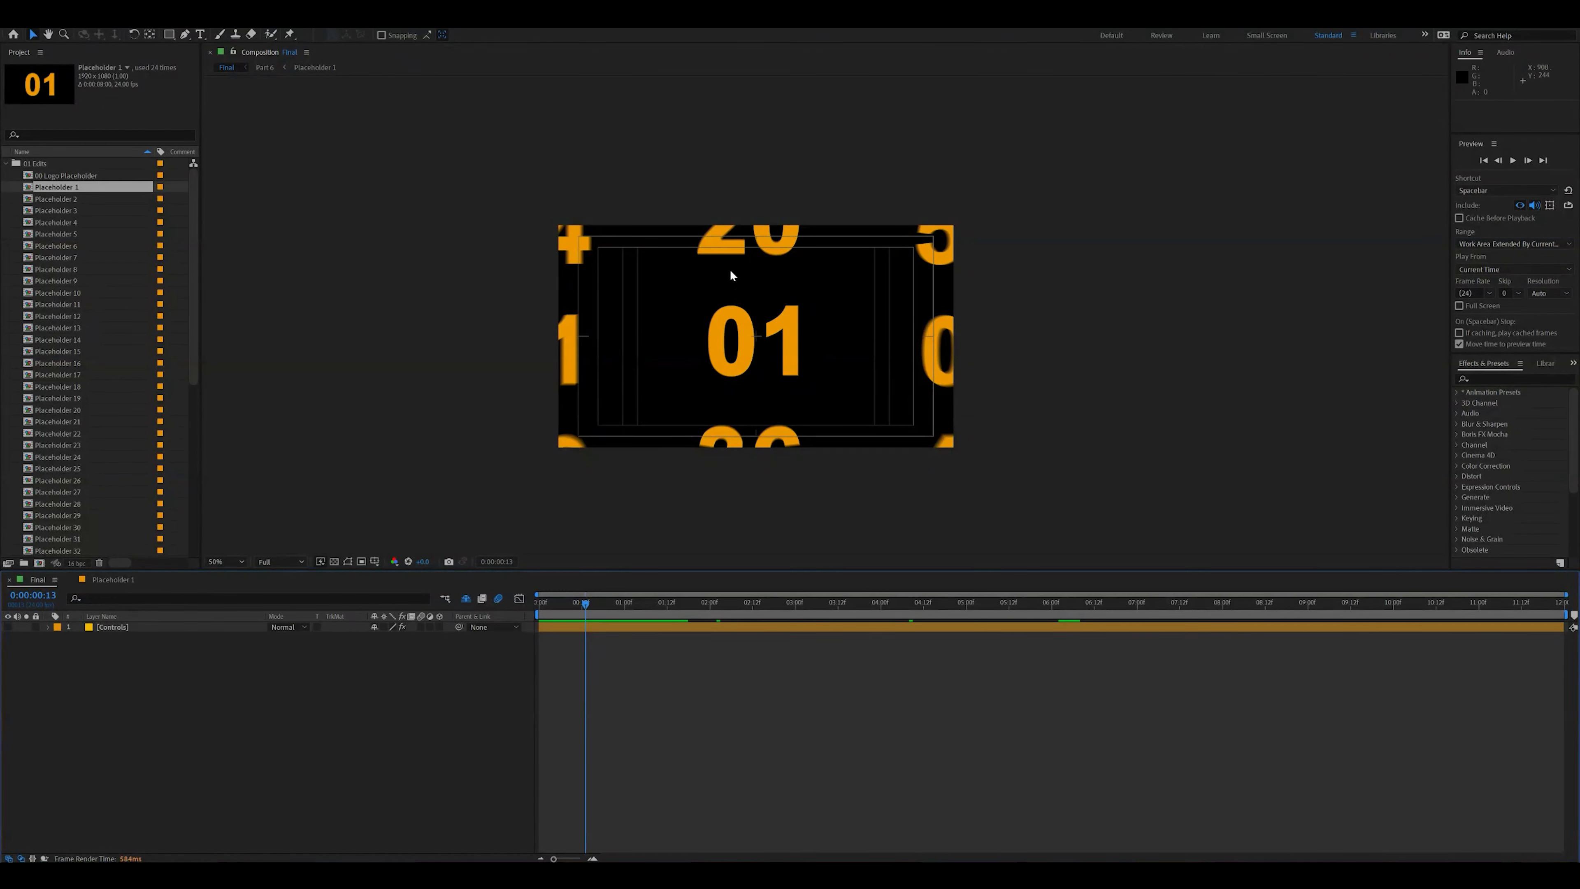
click(110, 579)
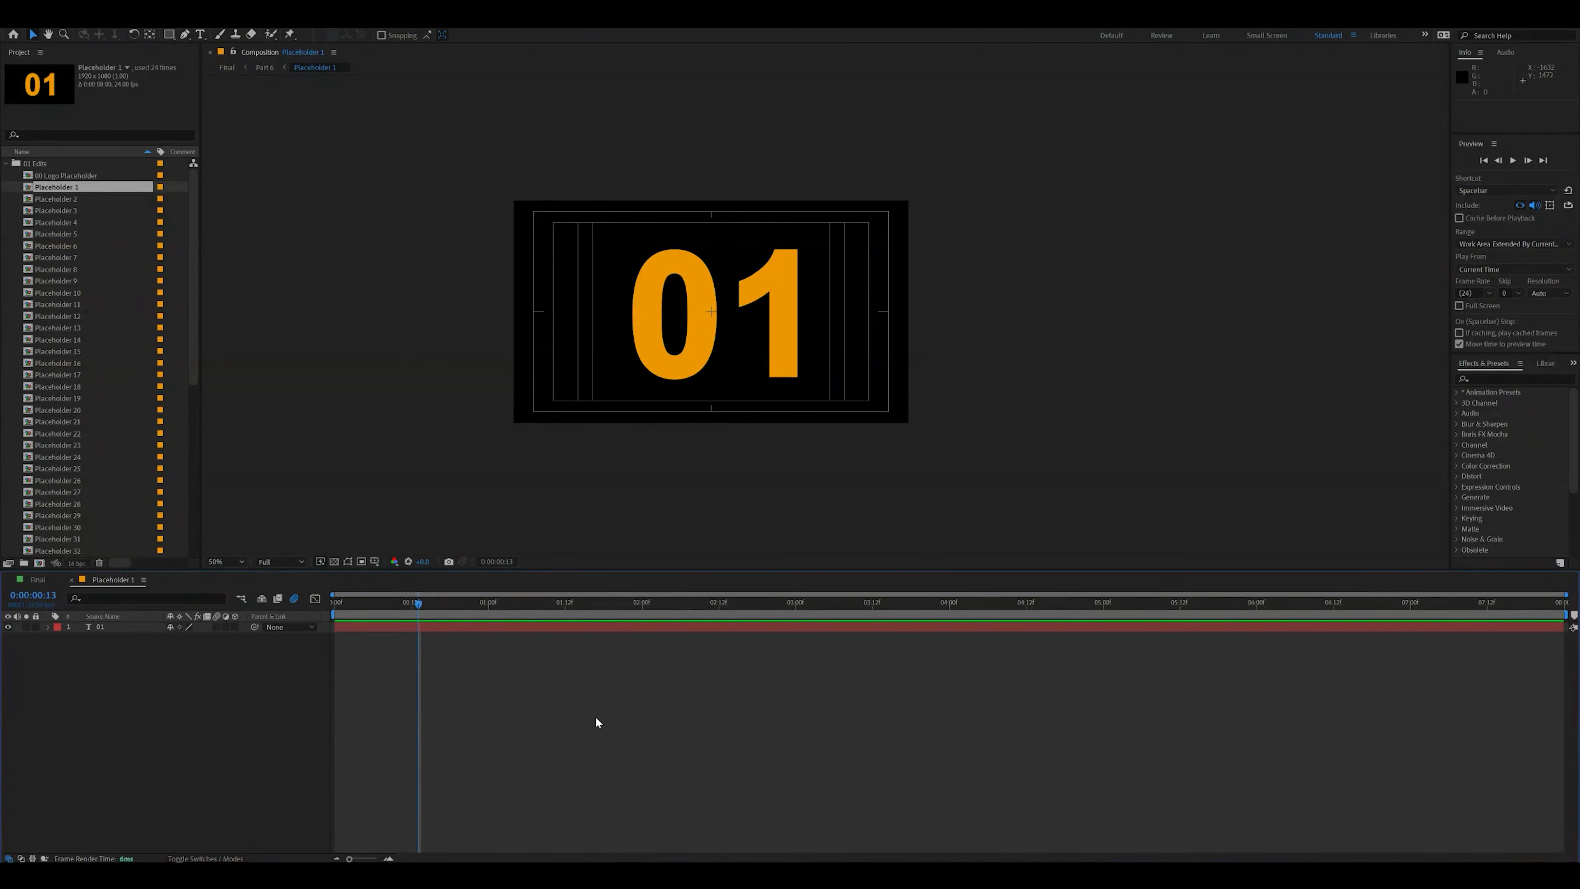
key(alt+Tab)
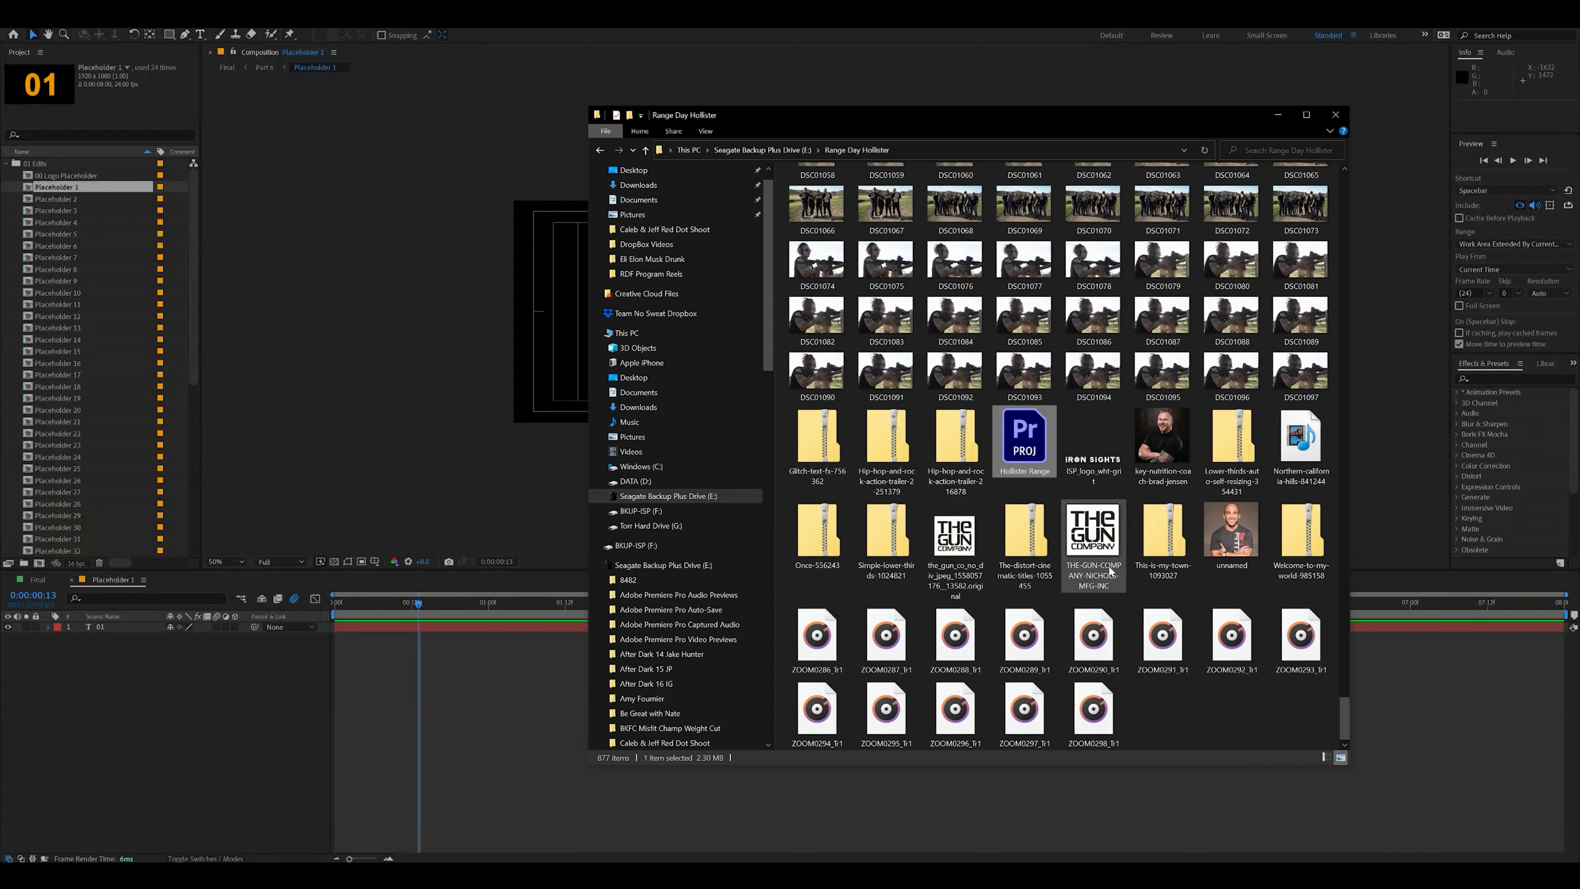
Drag the finished range-day .mp4 from Final Videos onto the Placeholder 1 timeline
scroll(1176, 459, up, 15)
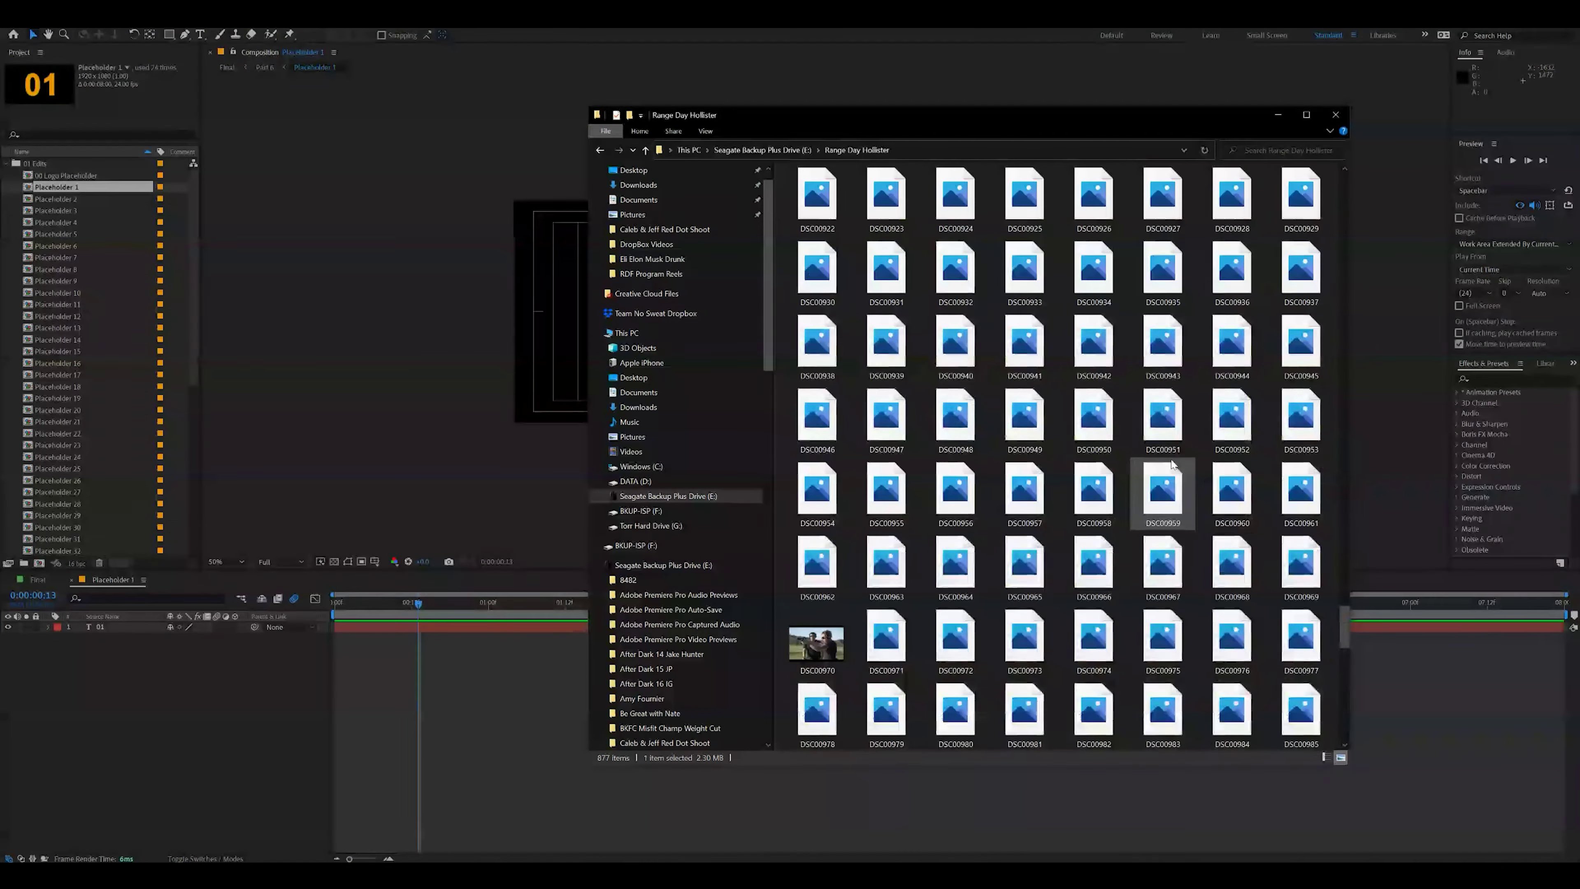
drag(1345, 466, 1336, 177)
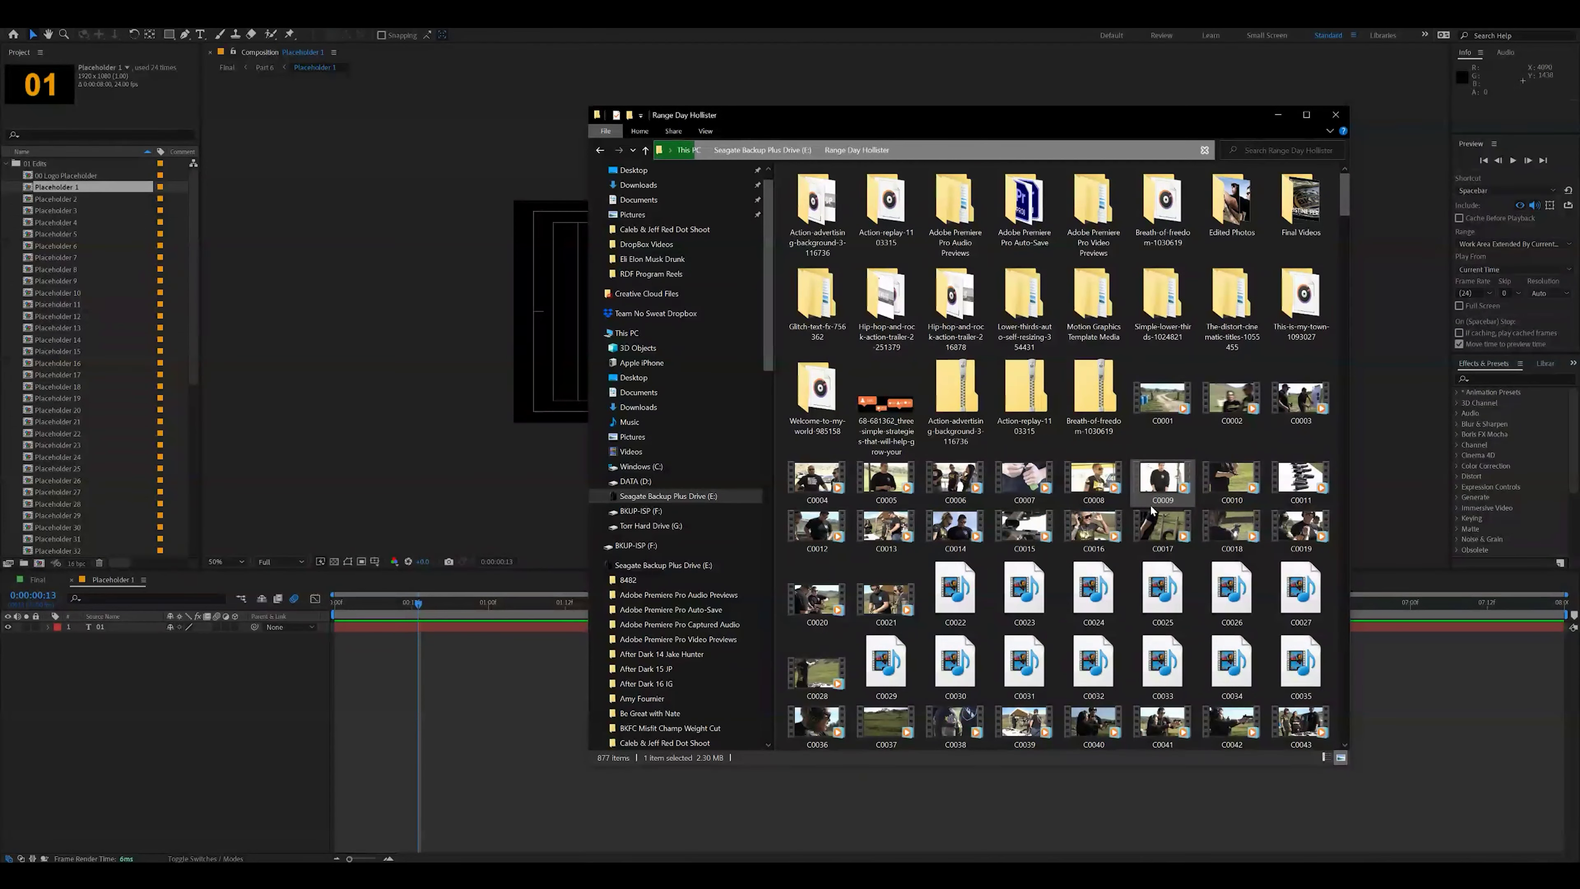
click(1303, 193)
double_click(1303, 193)
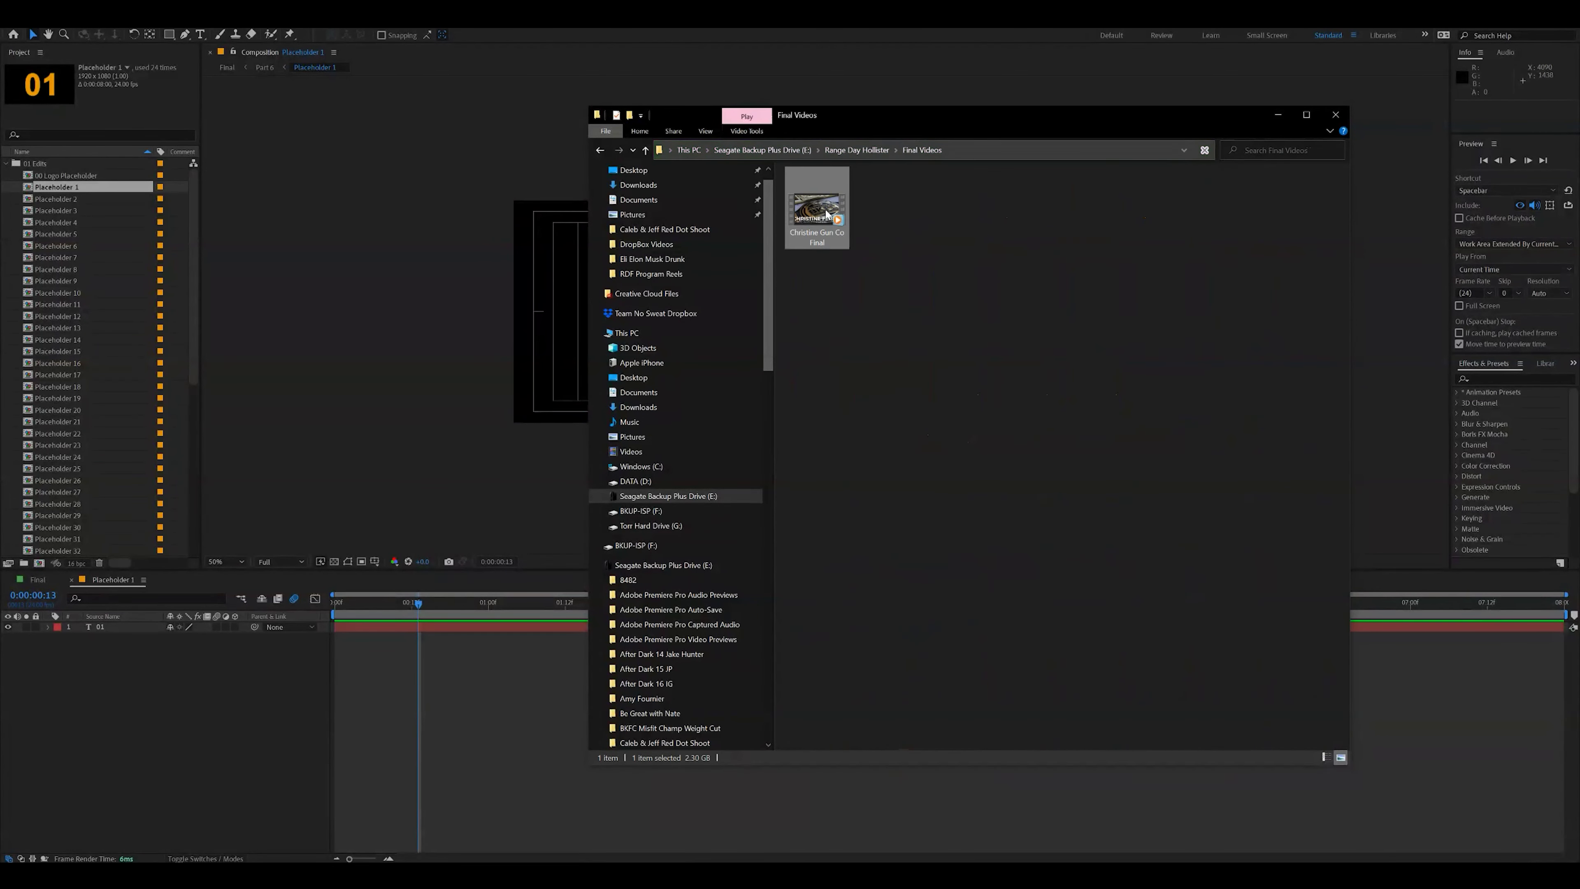
drag(817, 205, 205, 709)
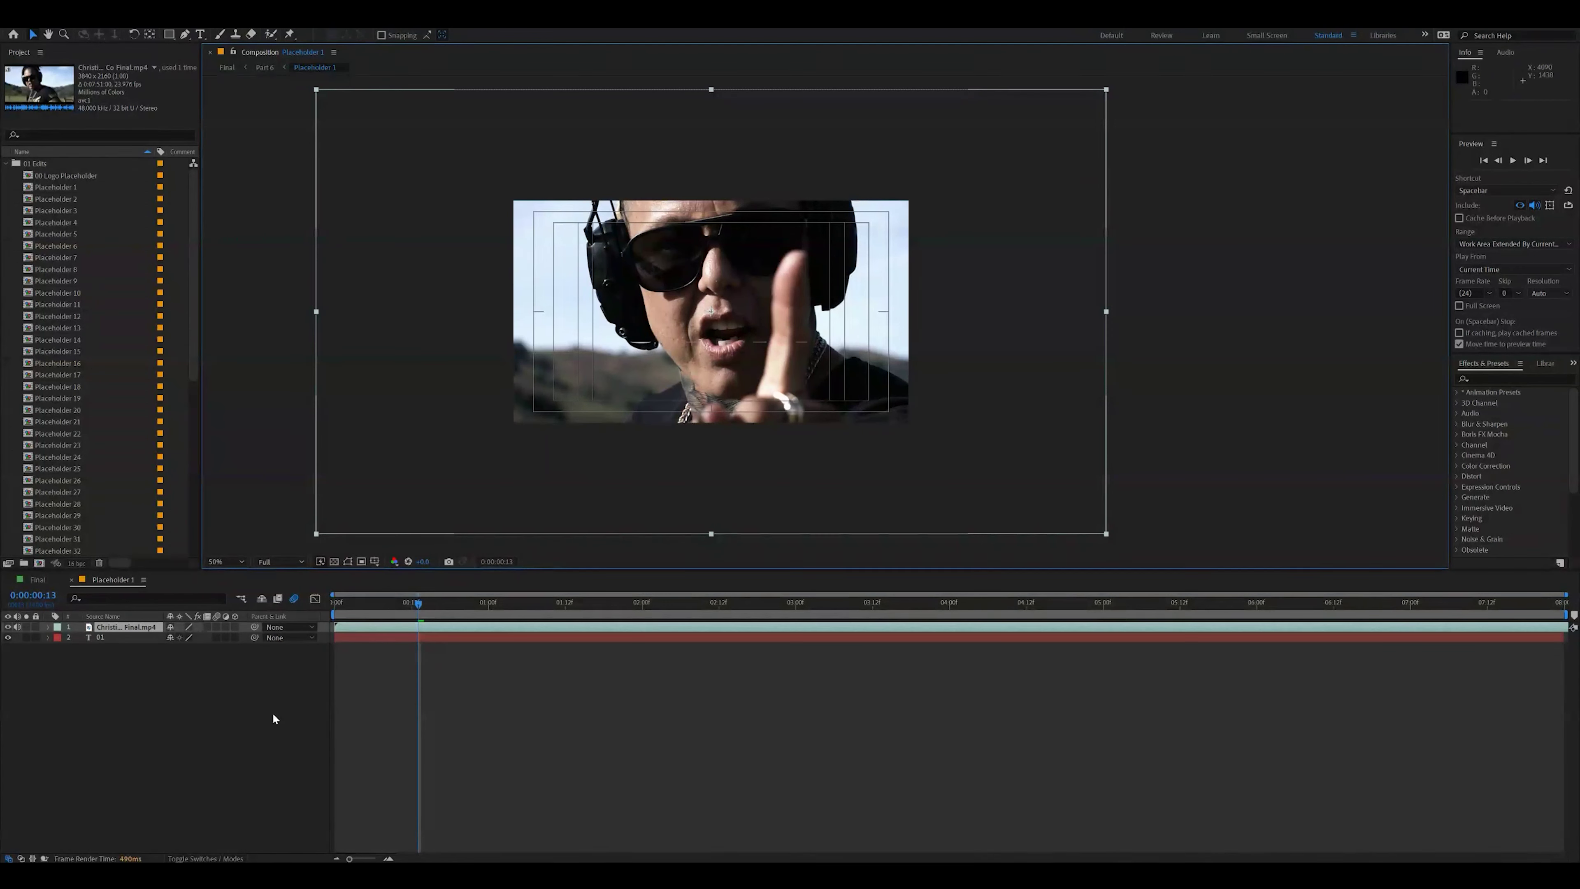
Slide the video layer about eight seconds earlier and Fit to Comp to fill the frame
drag(711, 627, 438, 629)
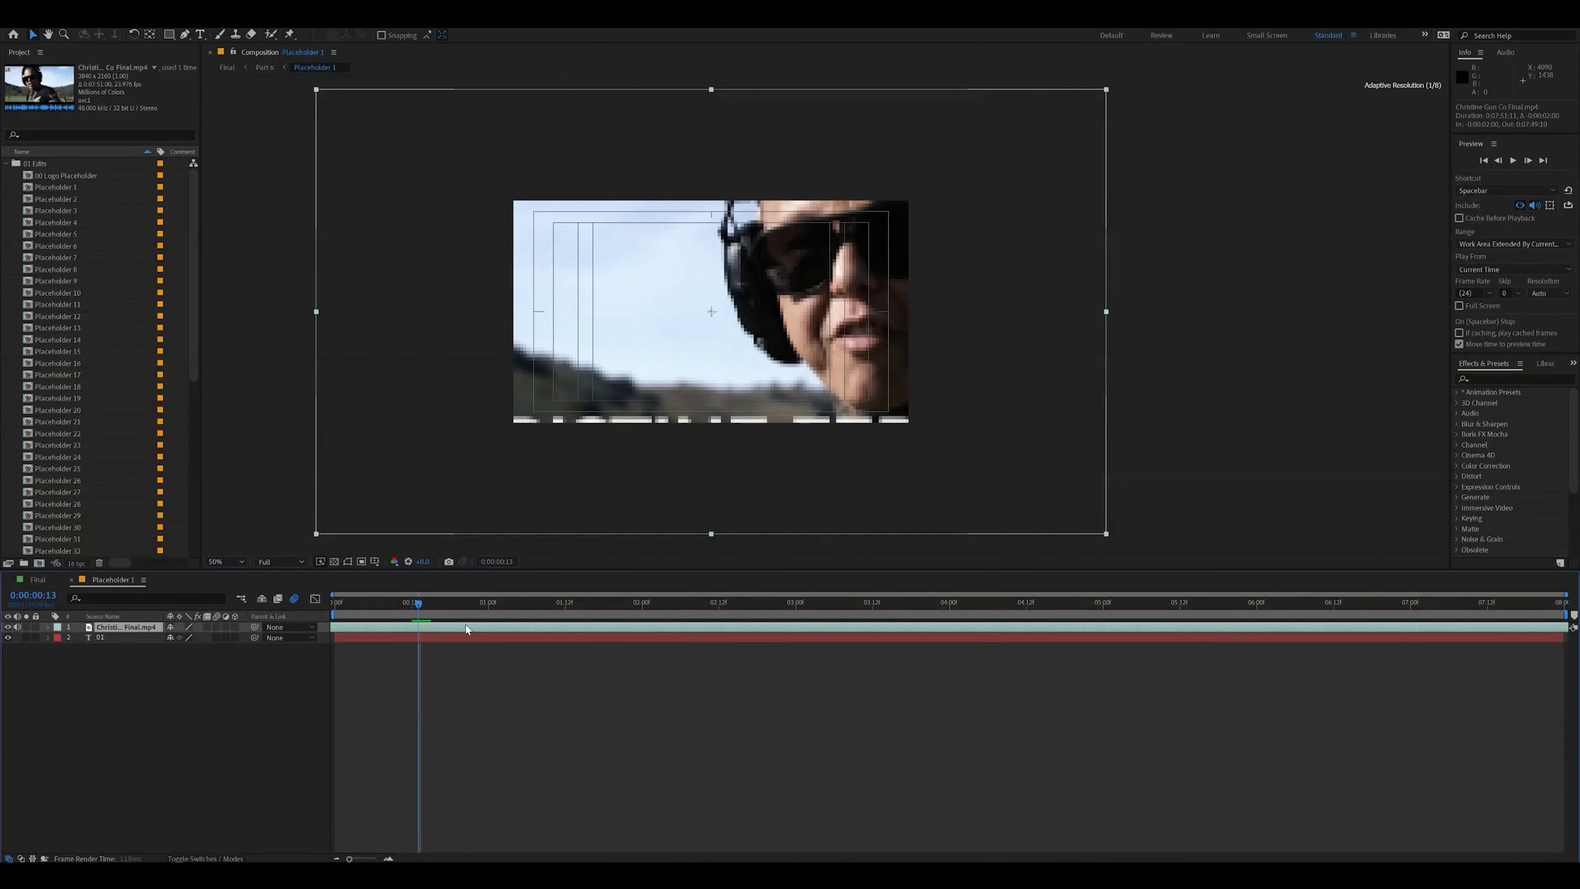
drag(719, 630, 196, 624)
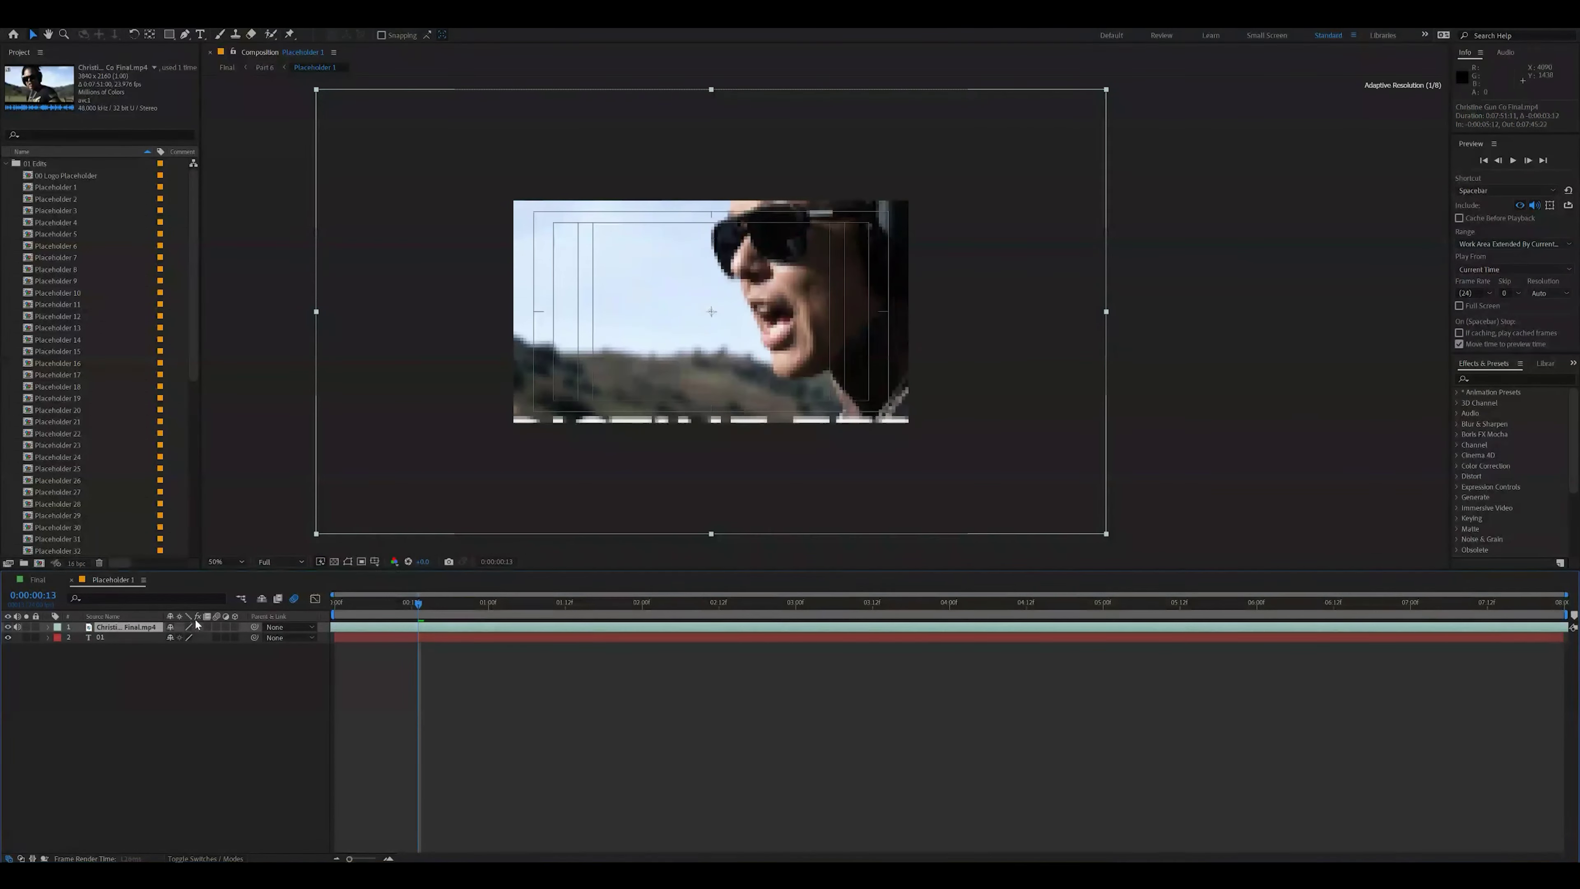
drag(388, 608, 325, 608)
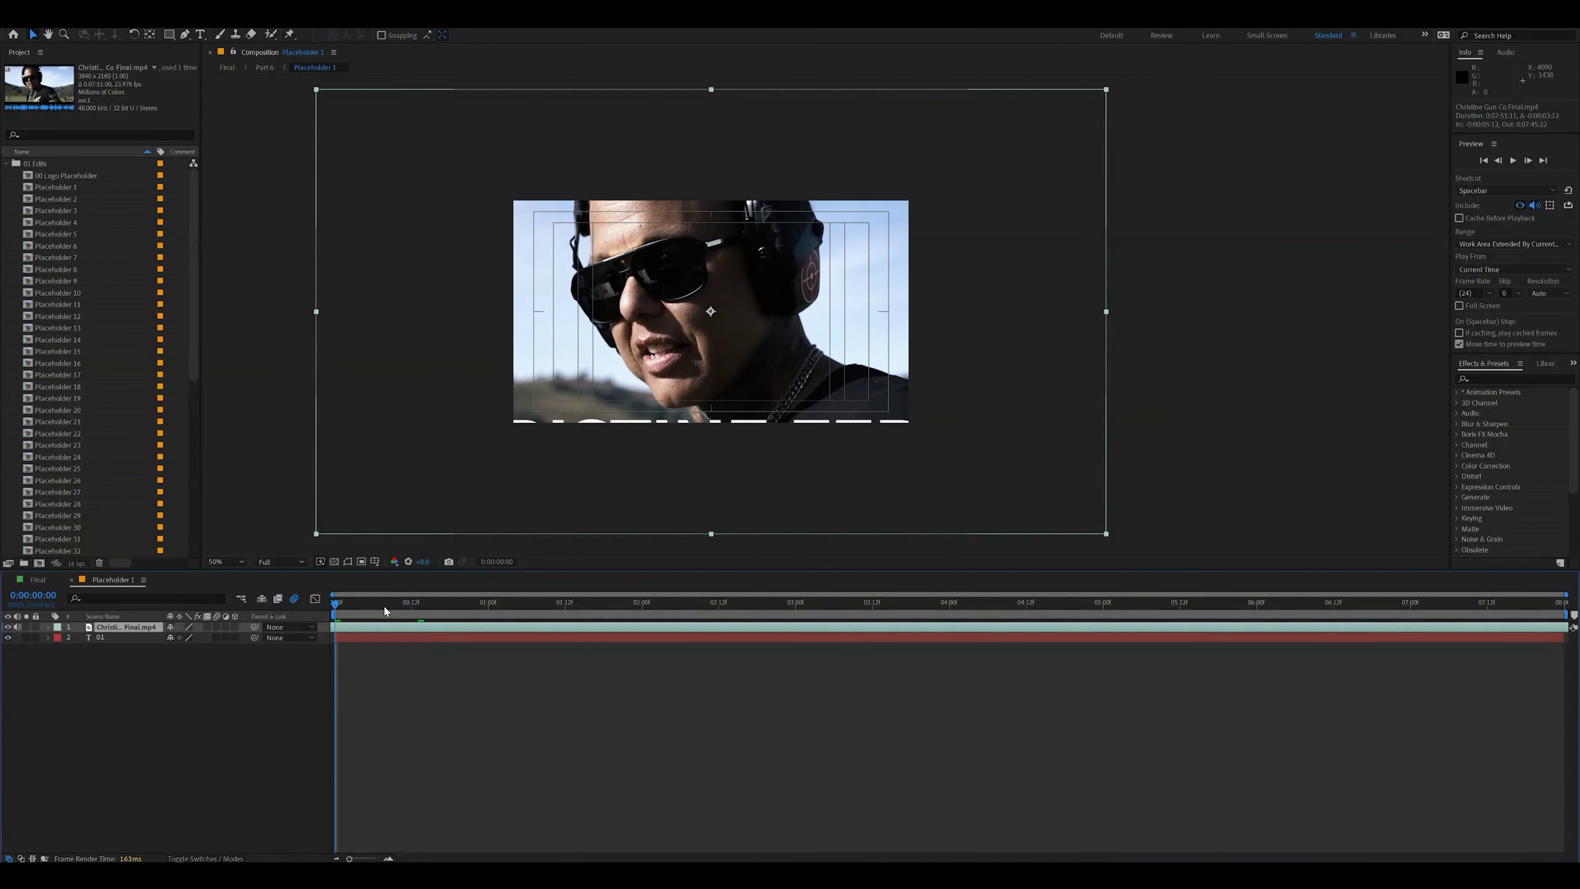
drag(831, 630, 448, 628)
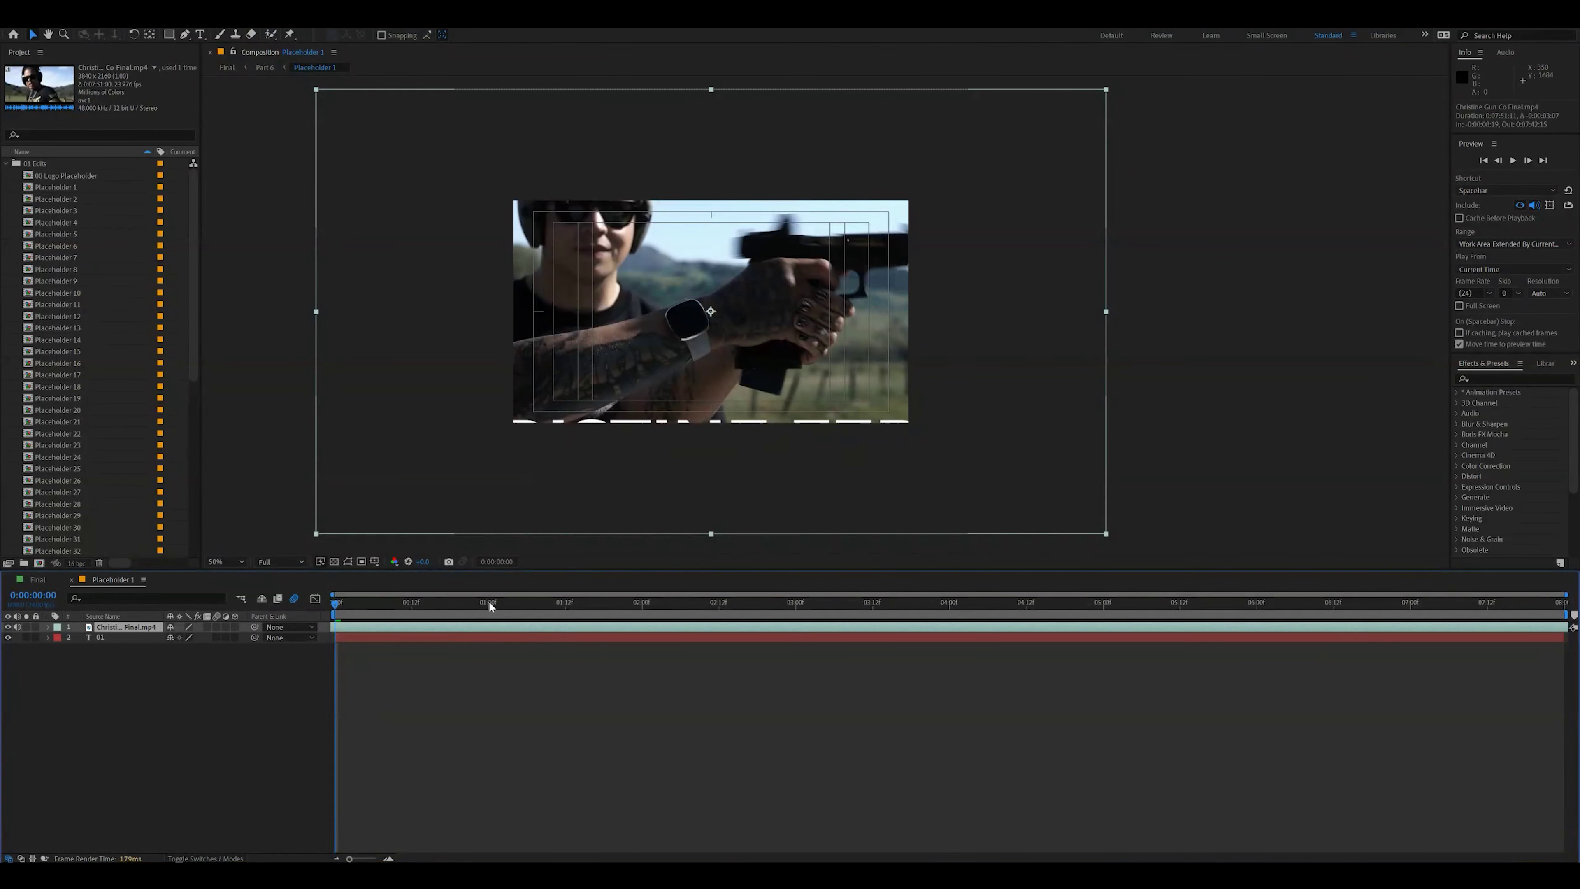
right_click(486, 629)
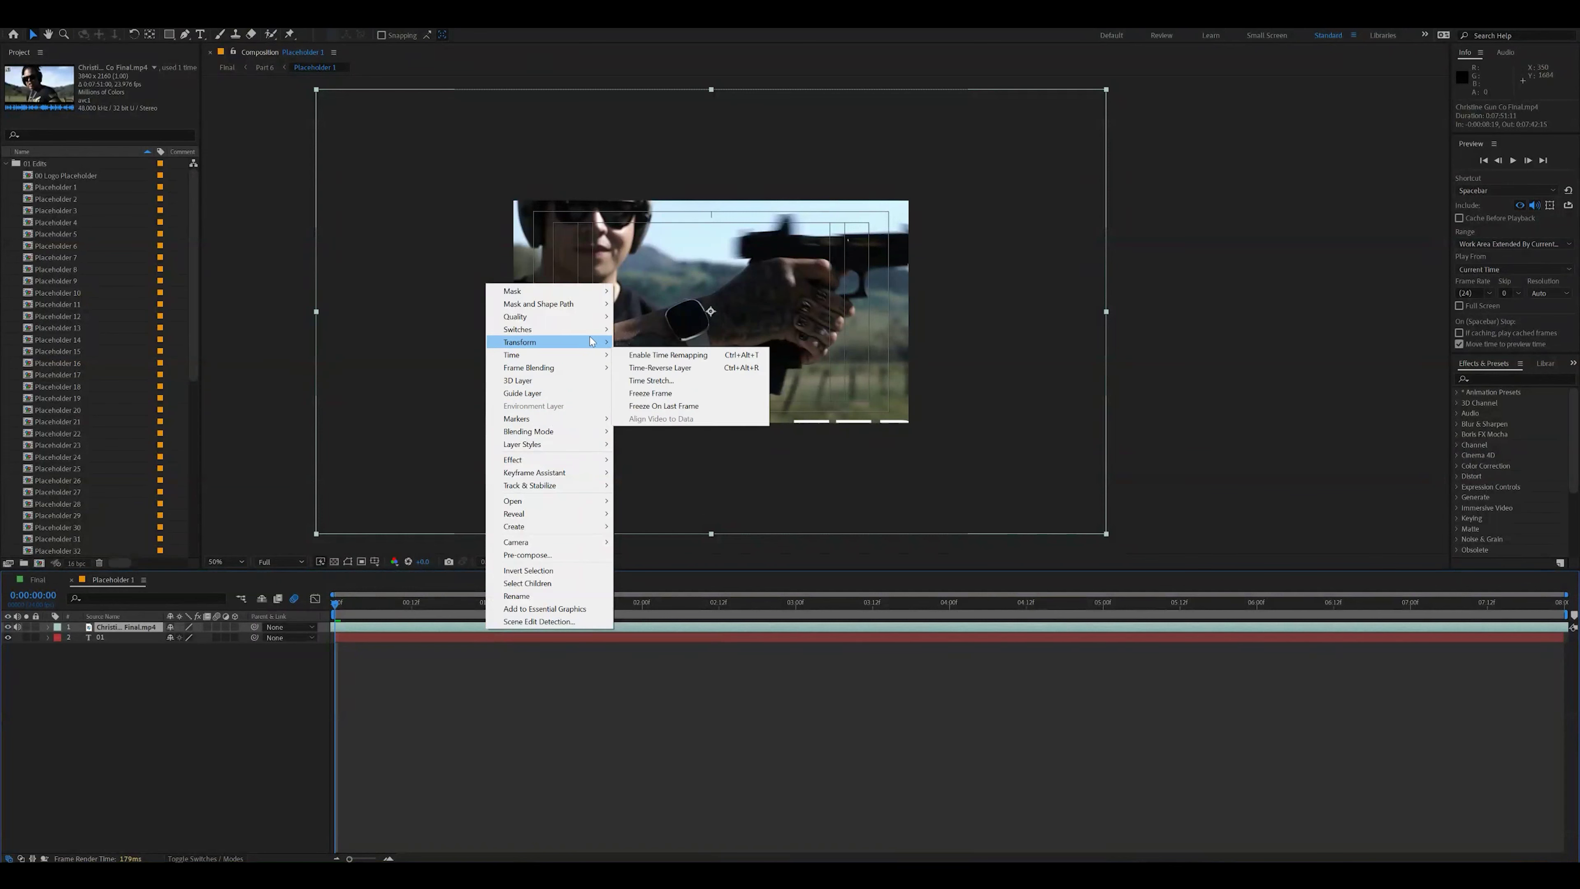
mouse_move(585, 342)
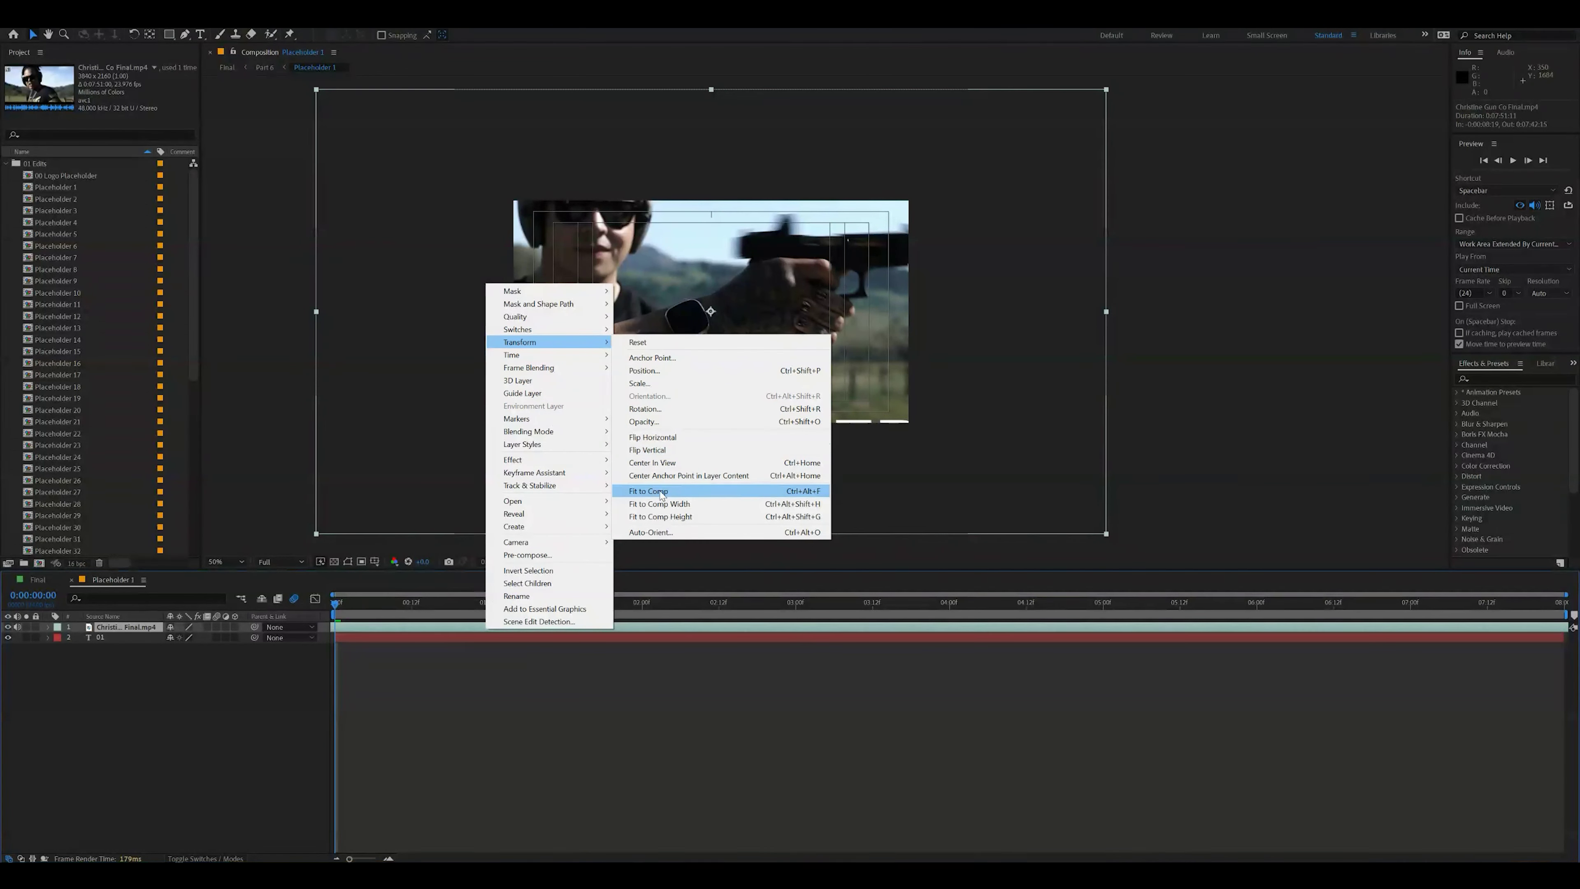
click(662, 493)
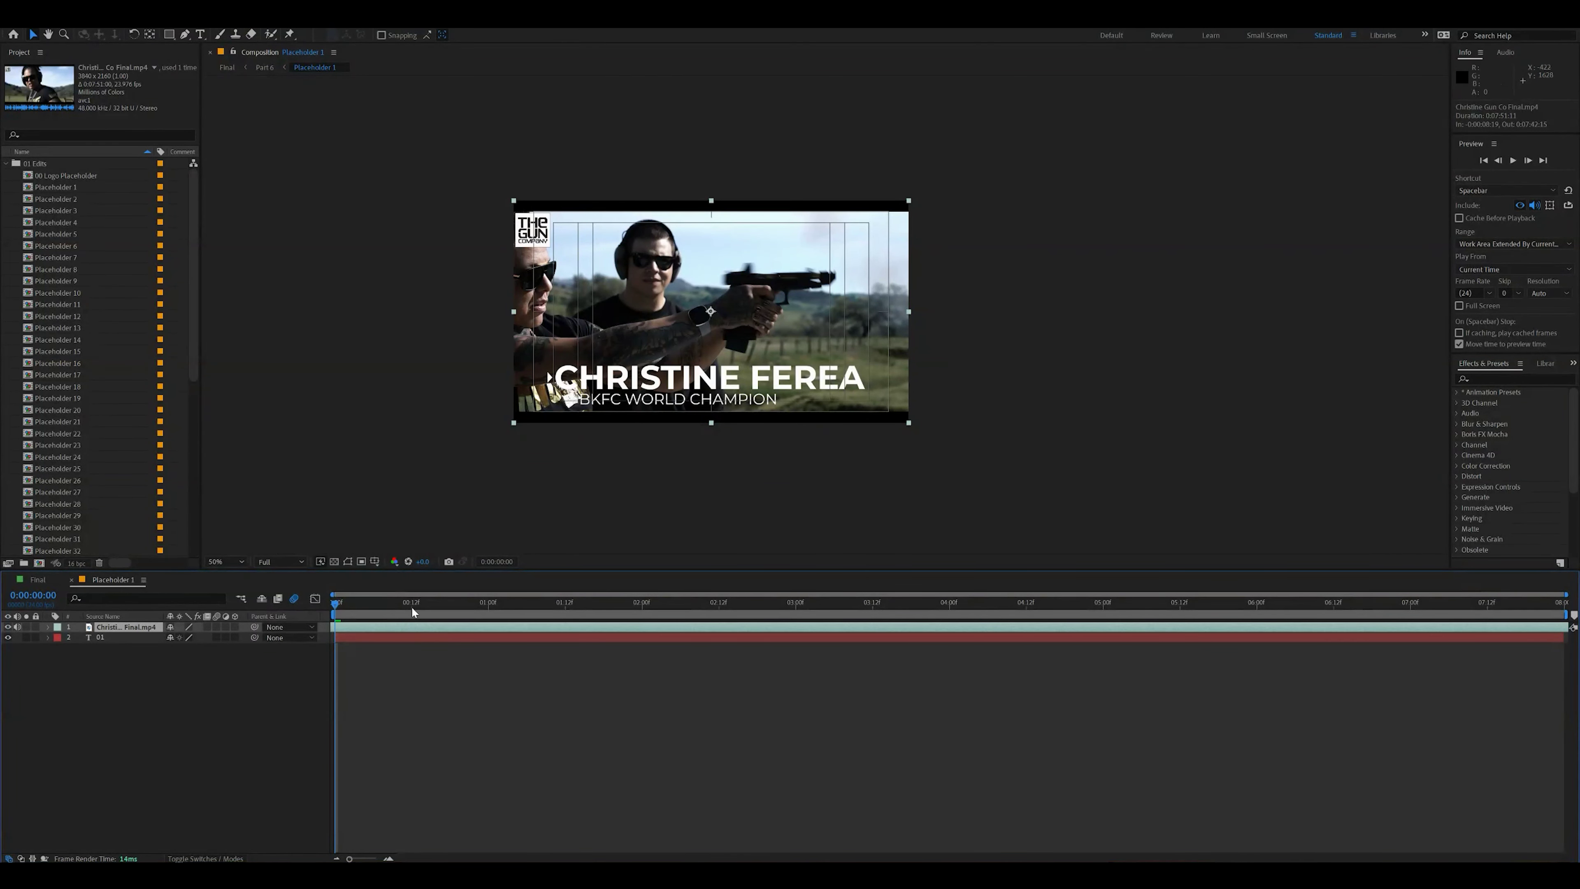
Scrub the Placeholder 1 timeline to check the adjusted clip's opening and ending
drag(412, 609, 1155, 644)
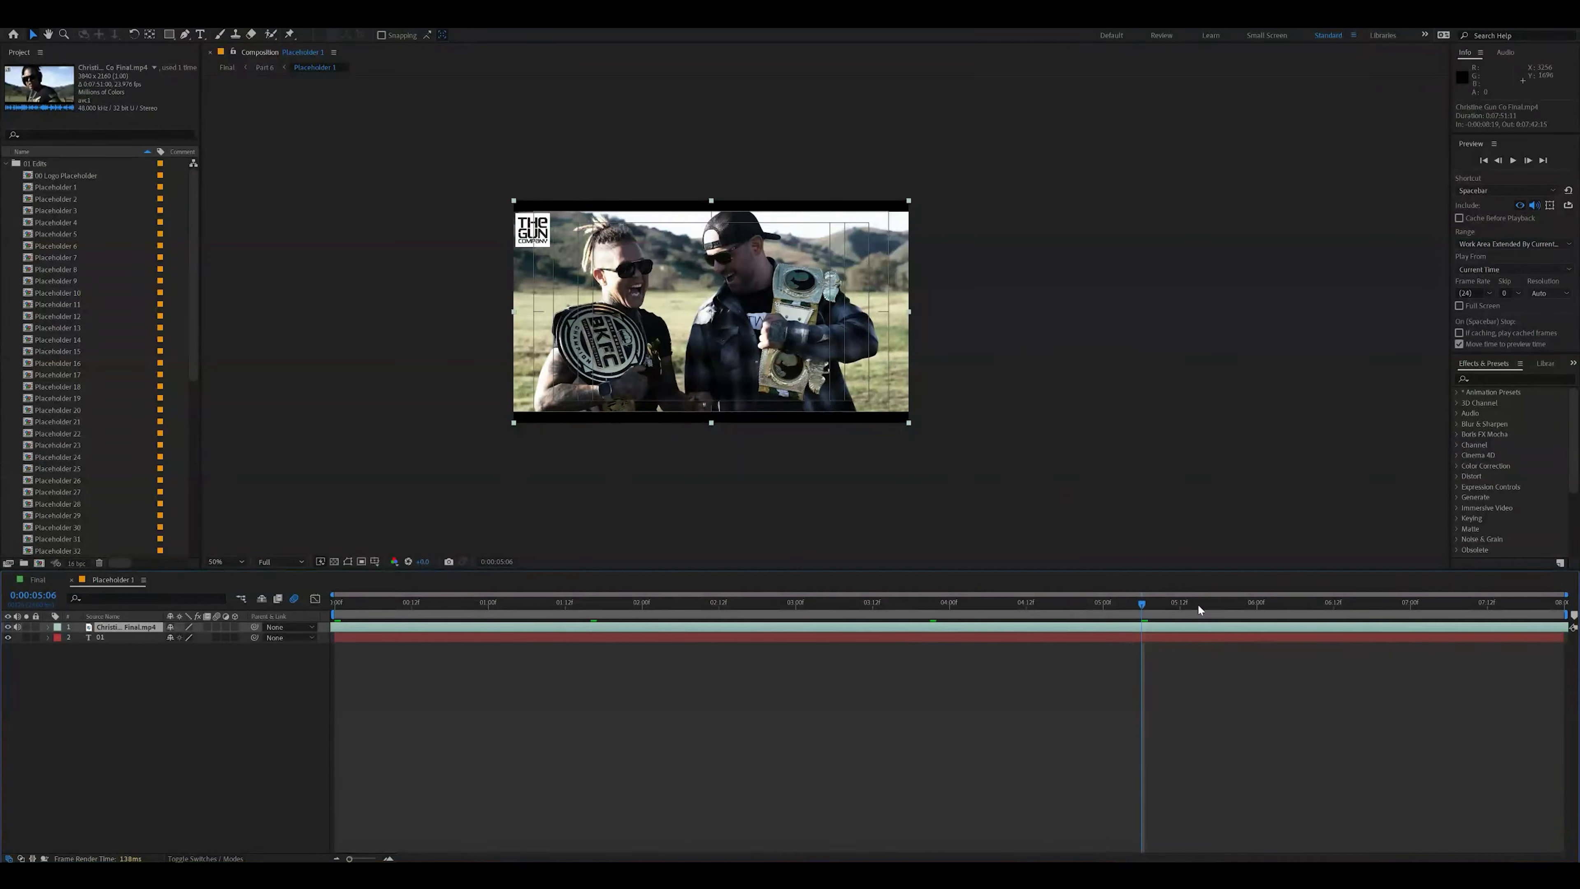
drag(1243, 605, 289, 610)
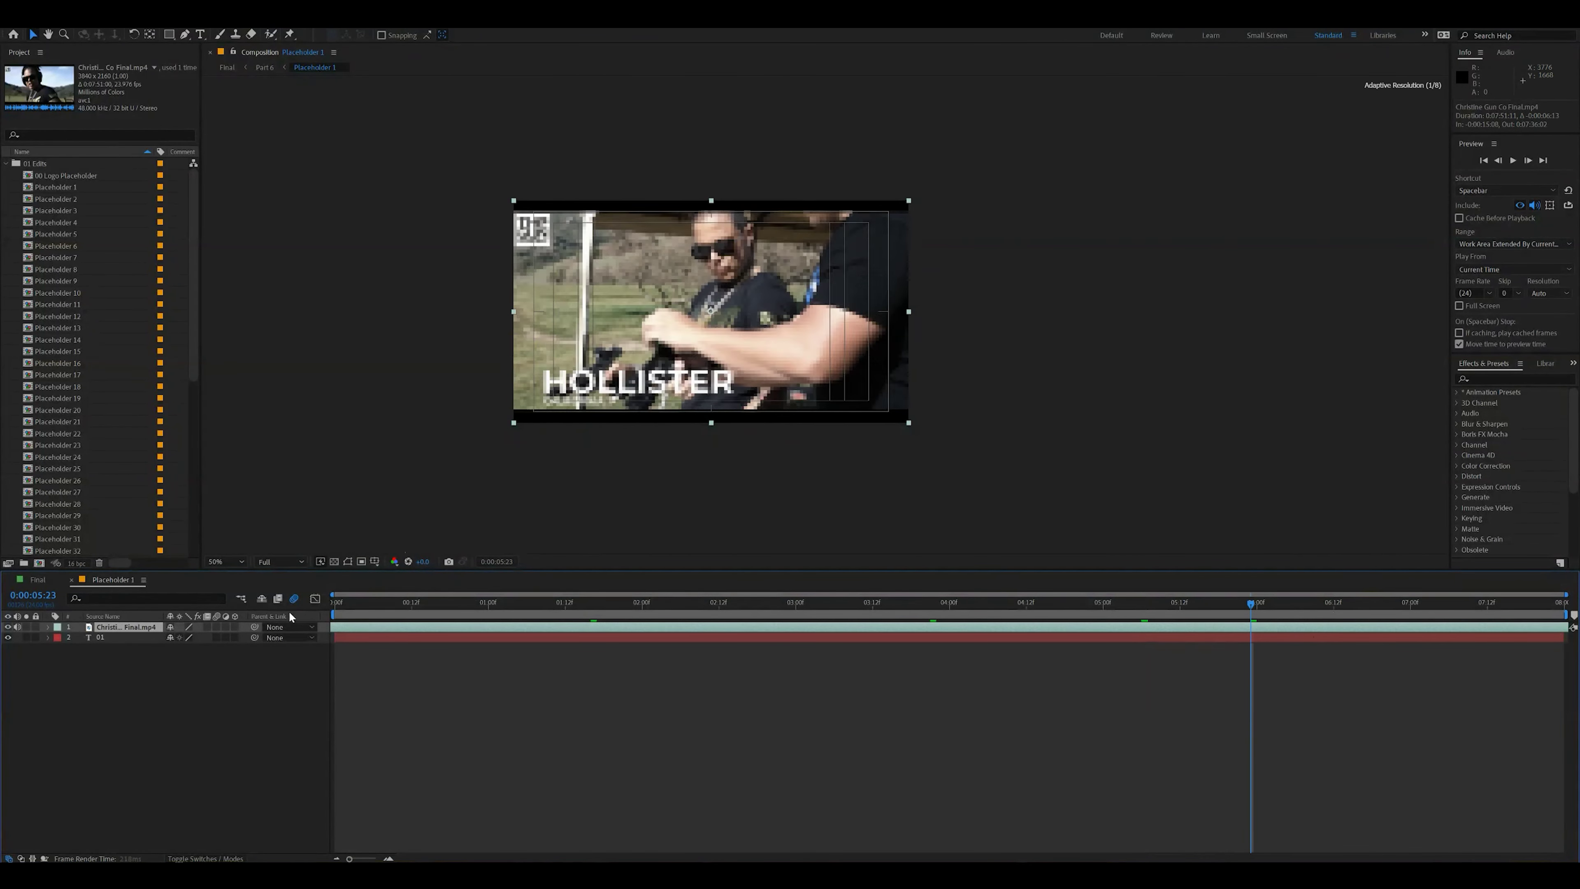
click(341, 602)
click(392, 602)
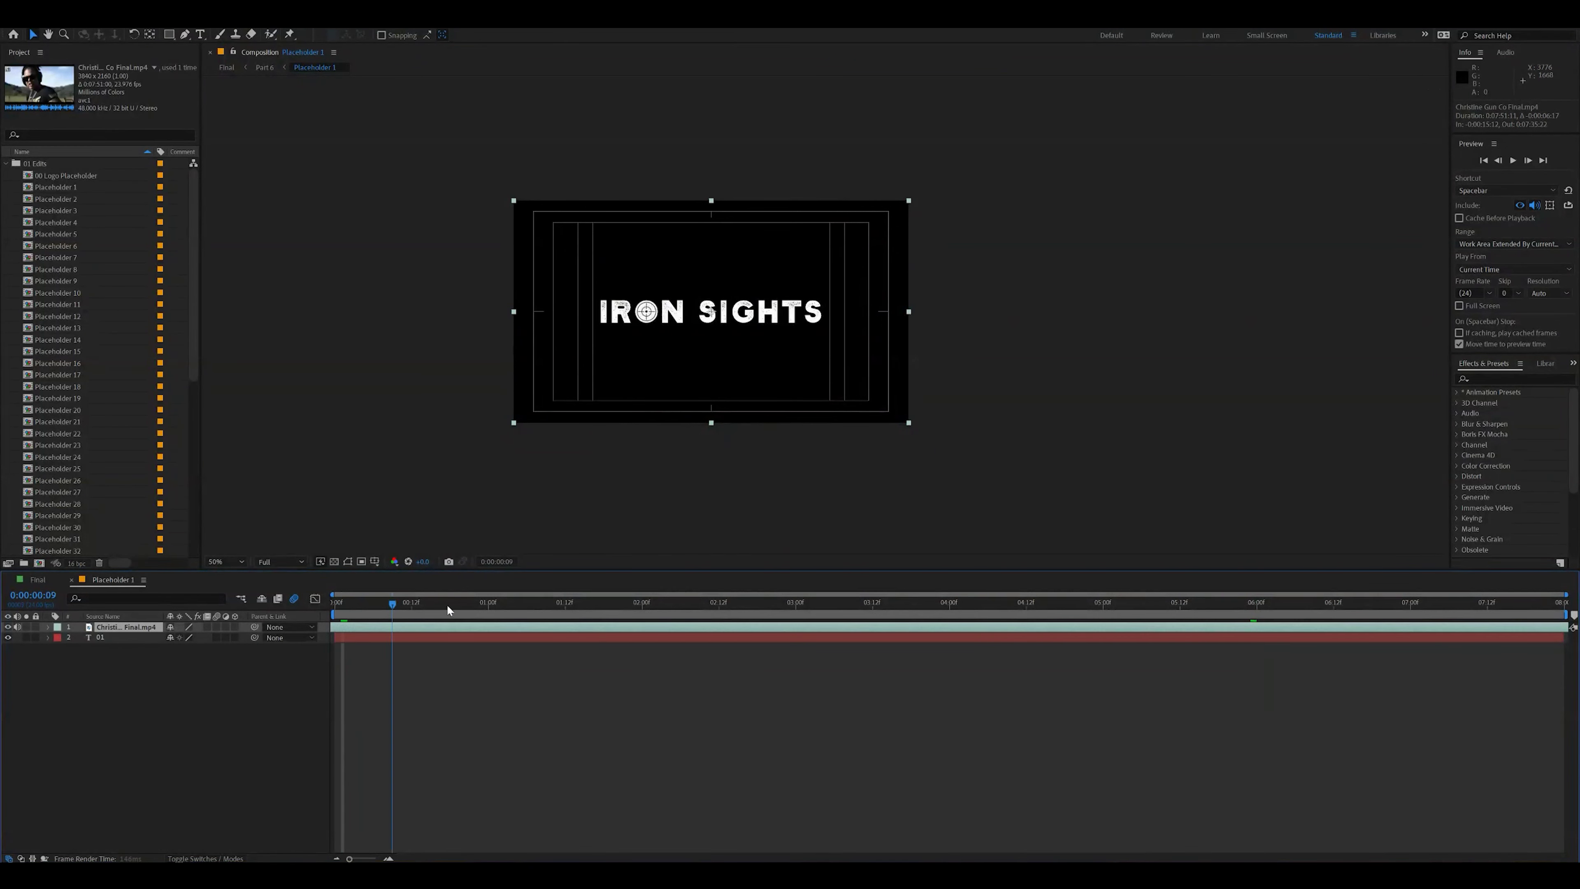
drag(446, 603, 534, 588)
click(335, 603)
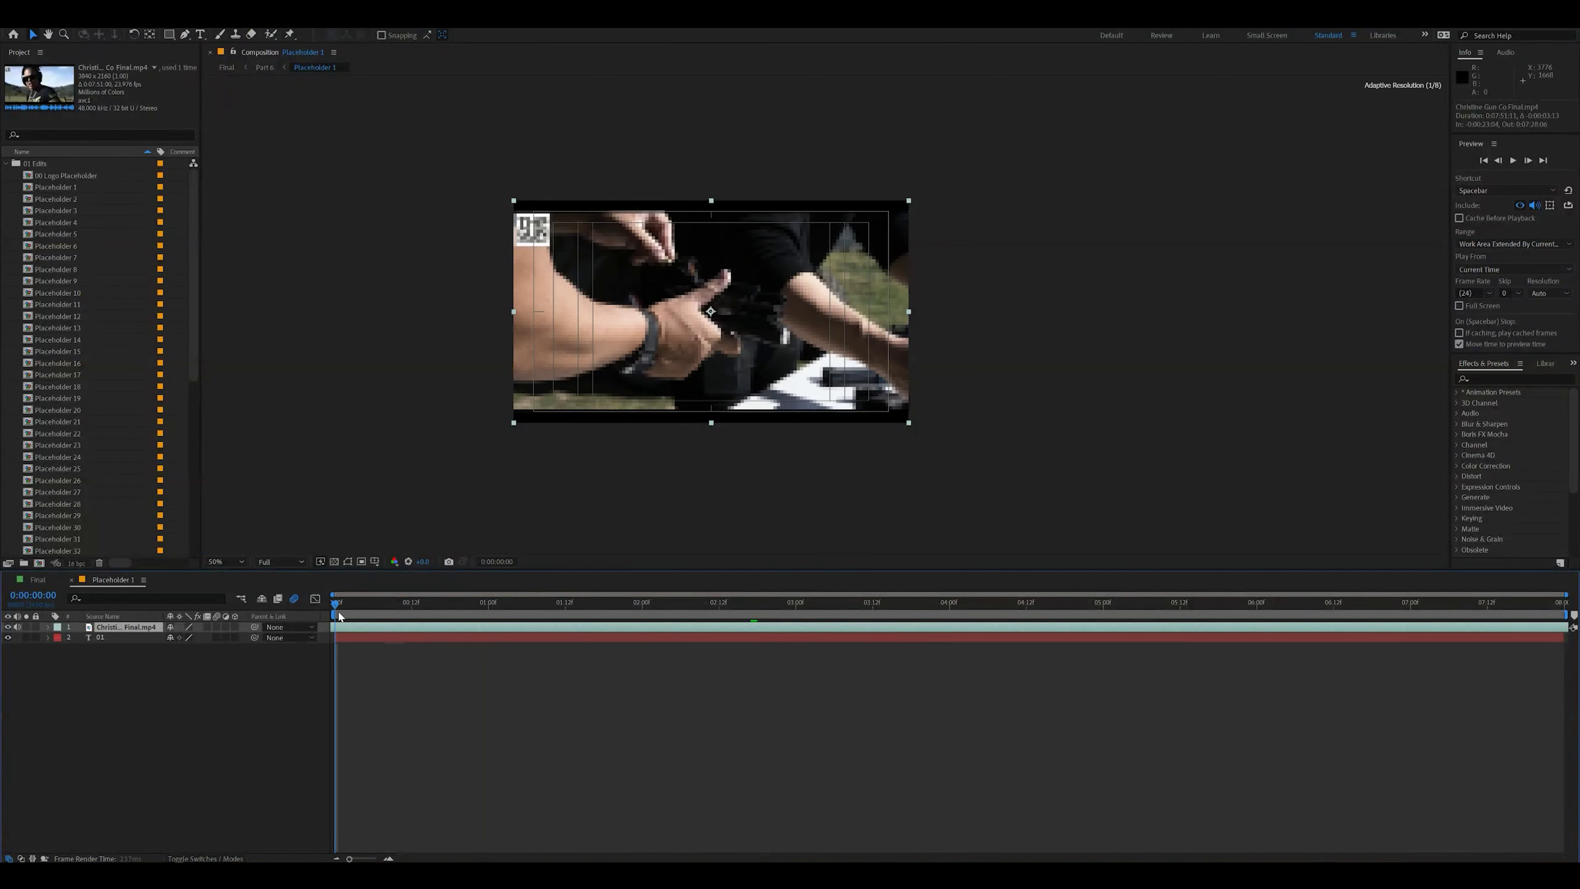
drag(344, 609, 584, 611)
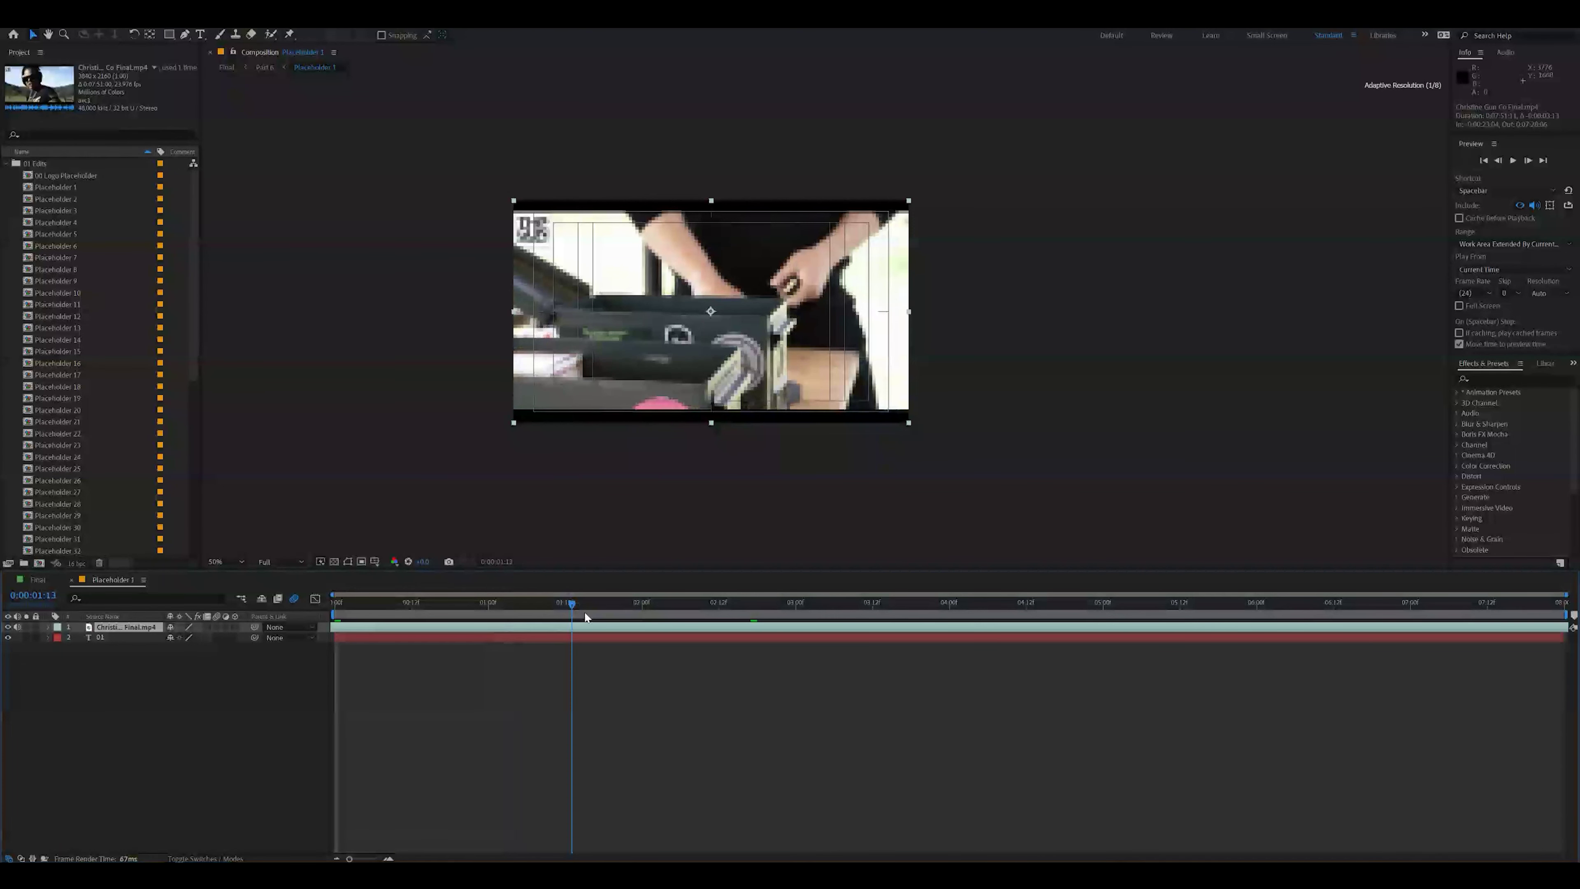
Switch to Final and scrub its first seconds to see the footage in the centre tile
key(shift+Escape)
click(739, 606)
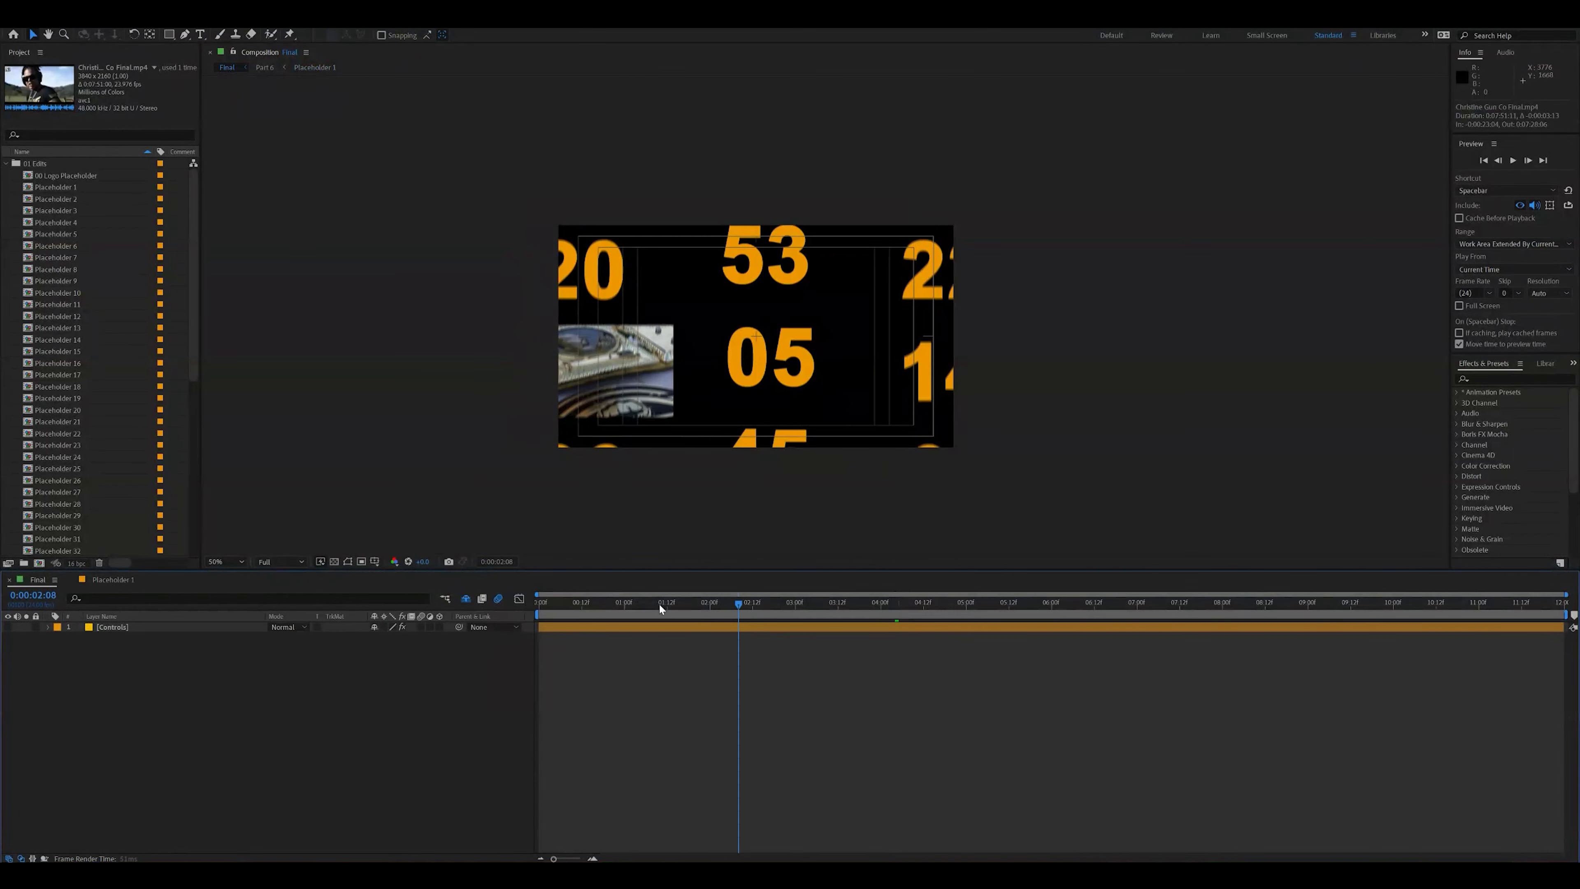
drag(572, 607, 550, 609)
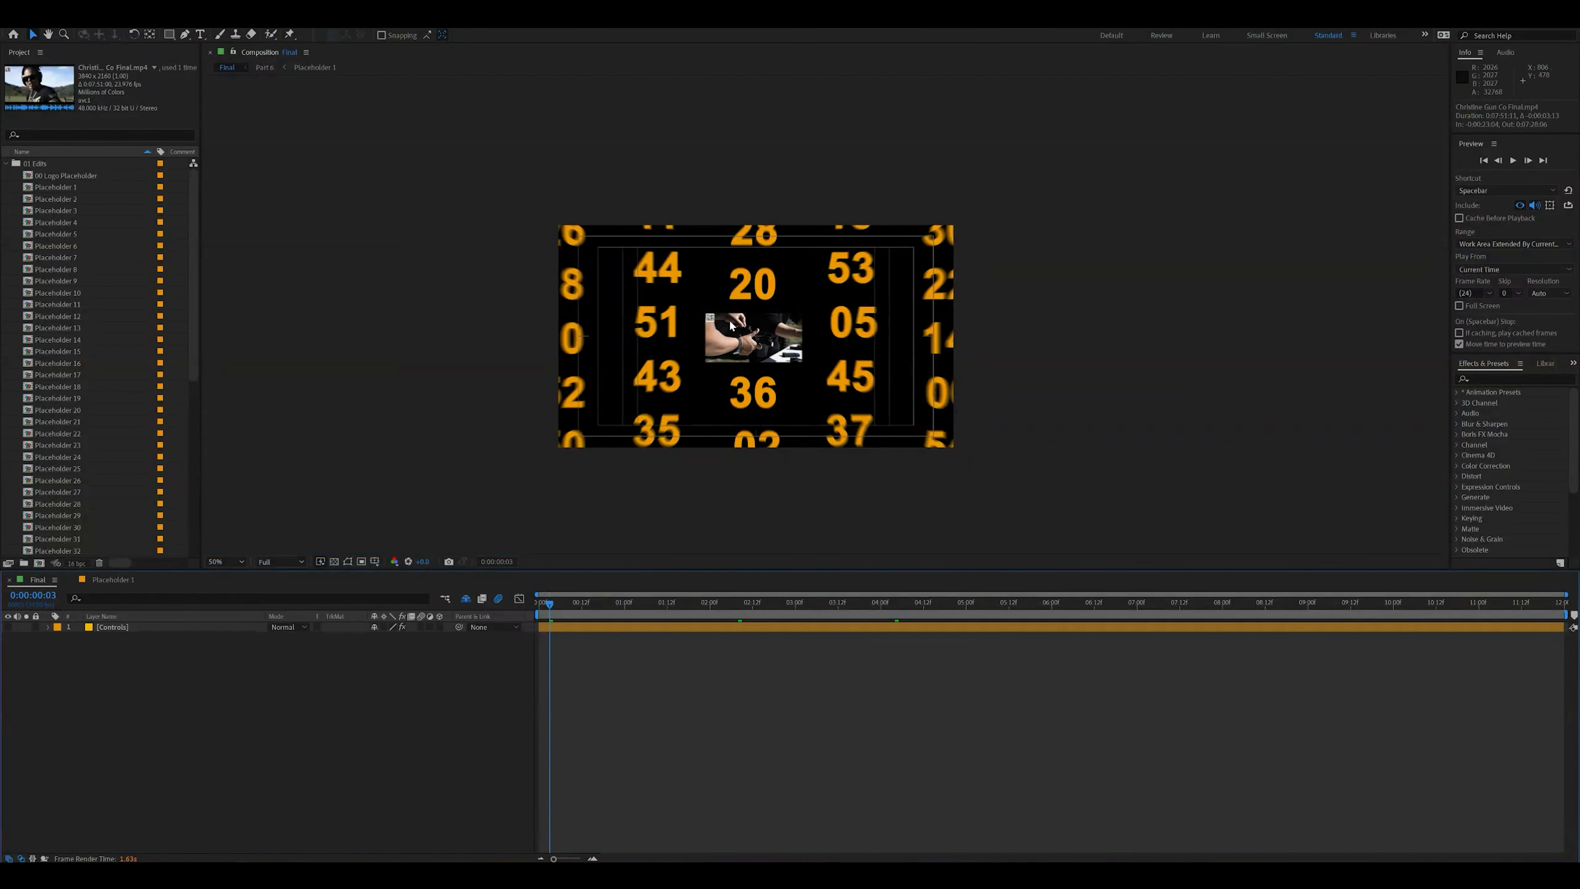
click(562, 602)
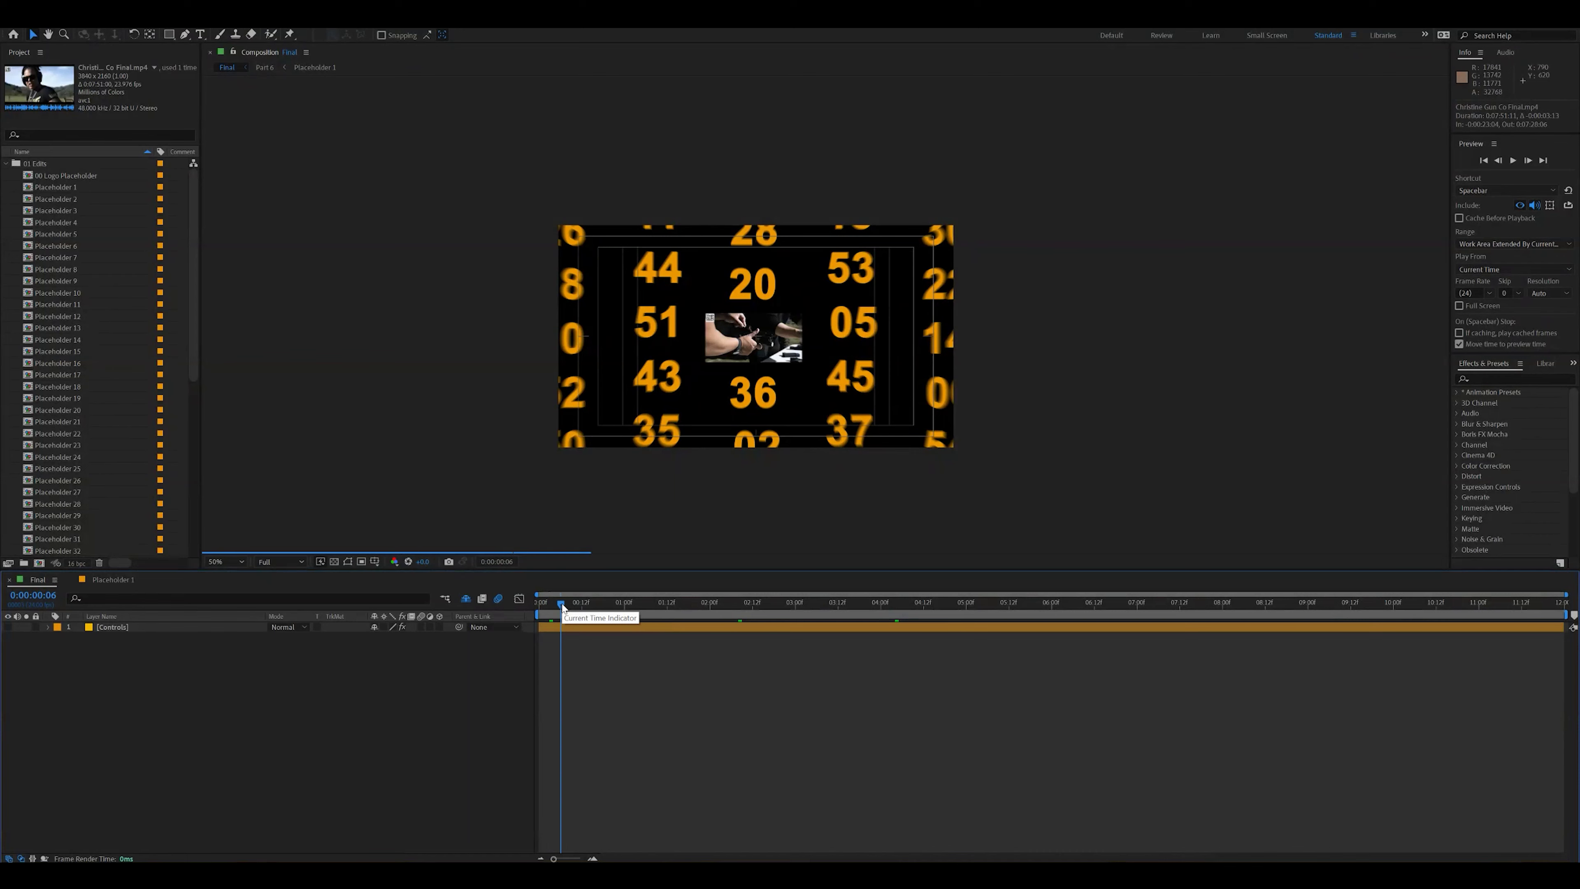
Open Placeholder 2 at frame 7 showing 02, then return Explorer to Range Day Hollister
double_click(61, 198)
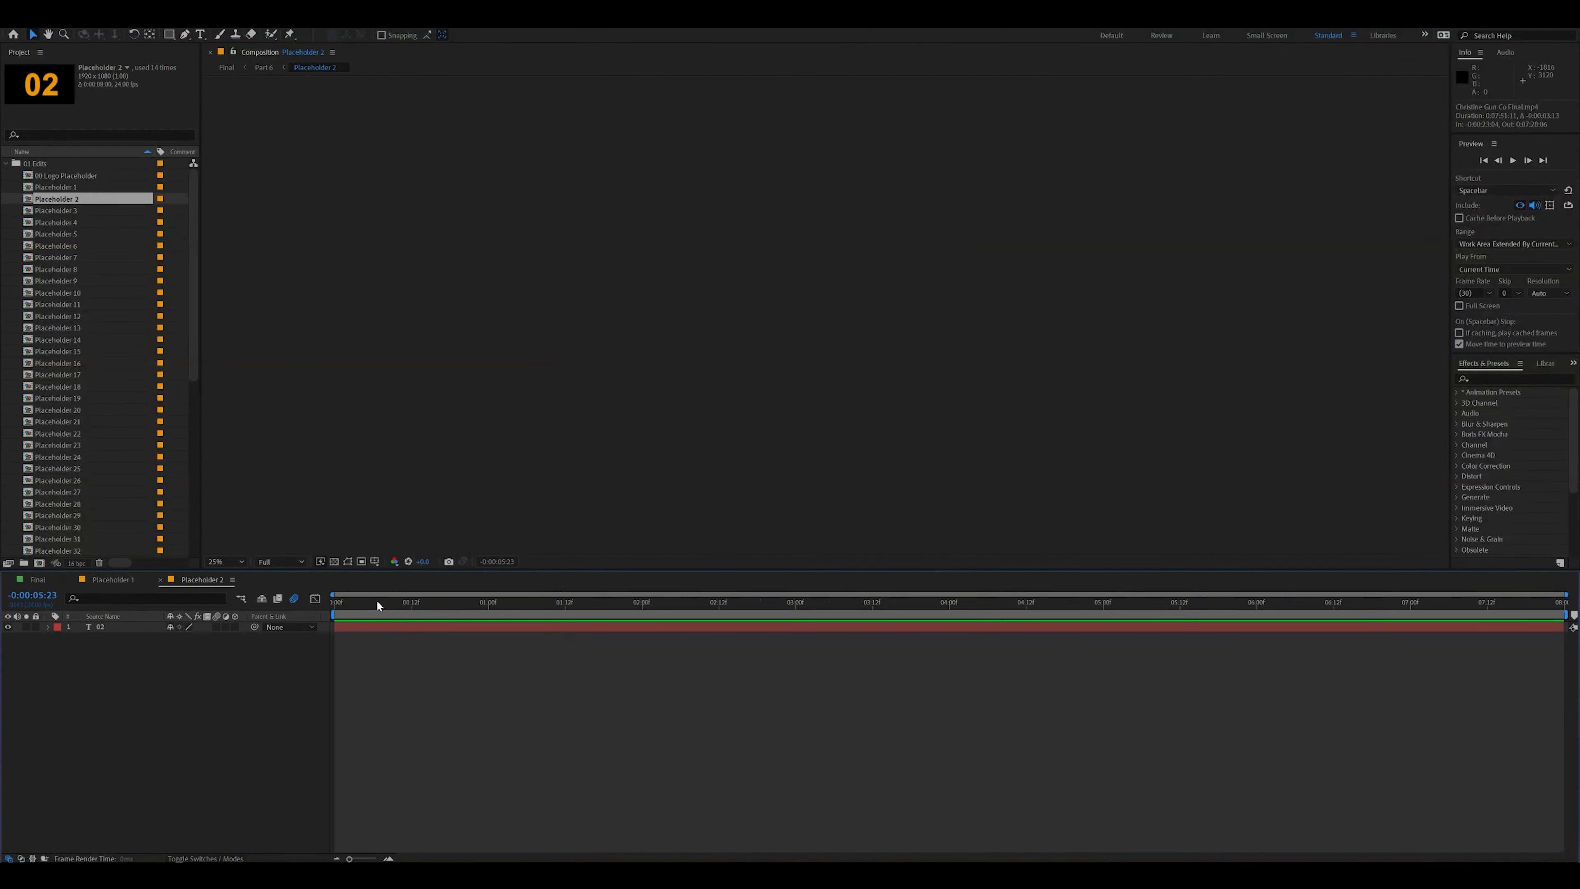
click(379, 602)
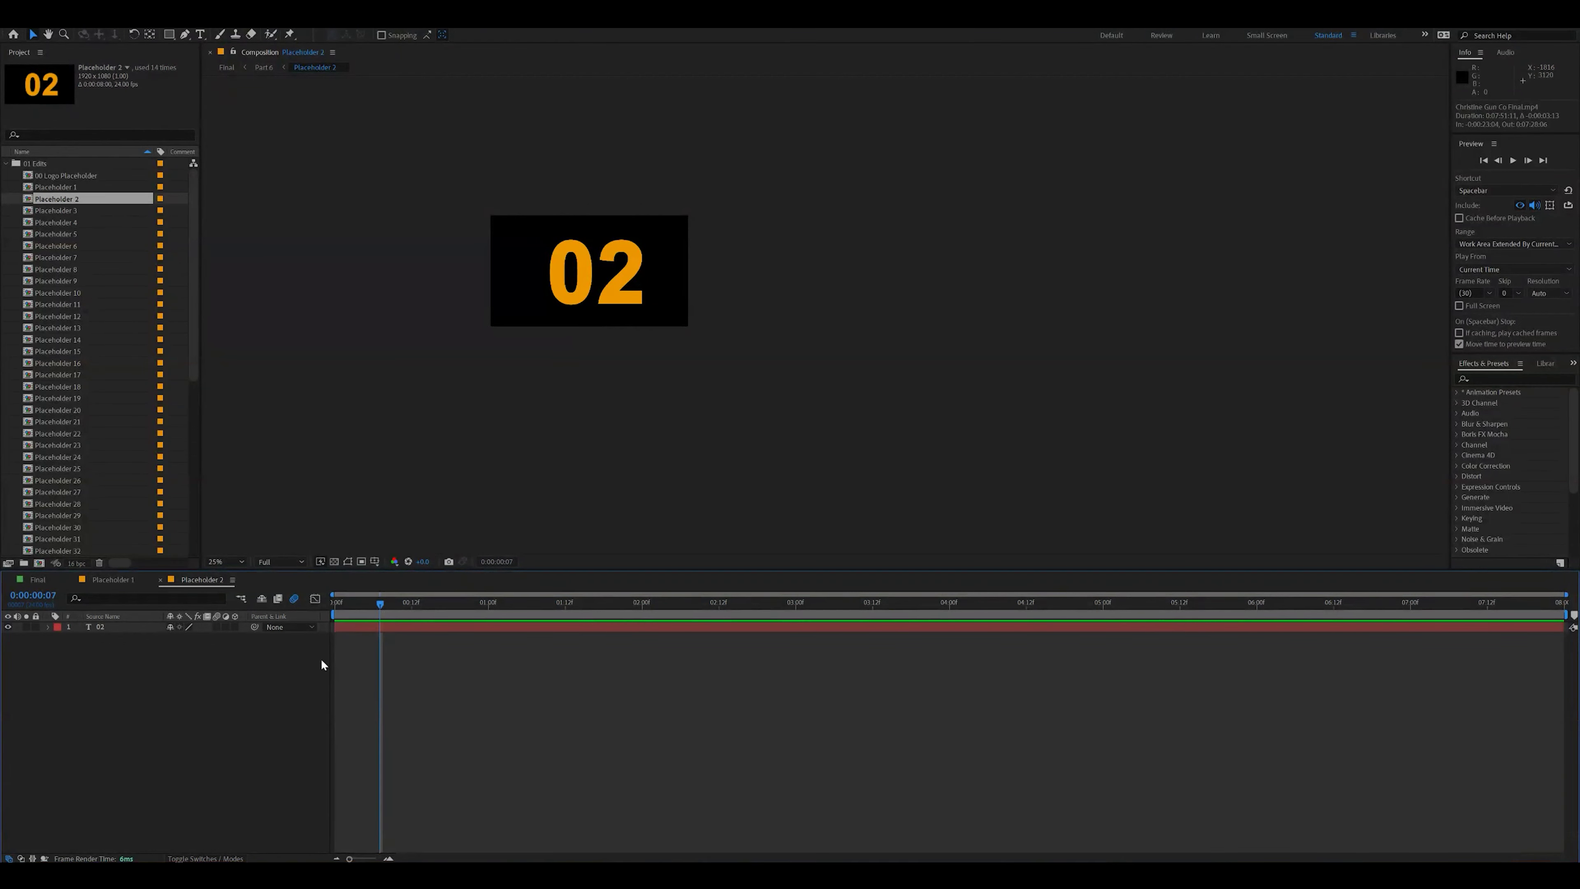
scroll(143, 424, down, 3)
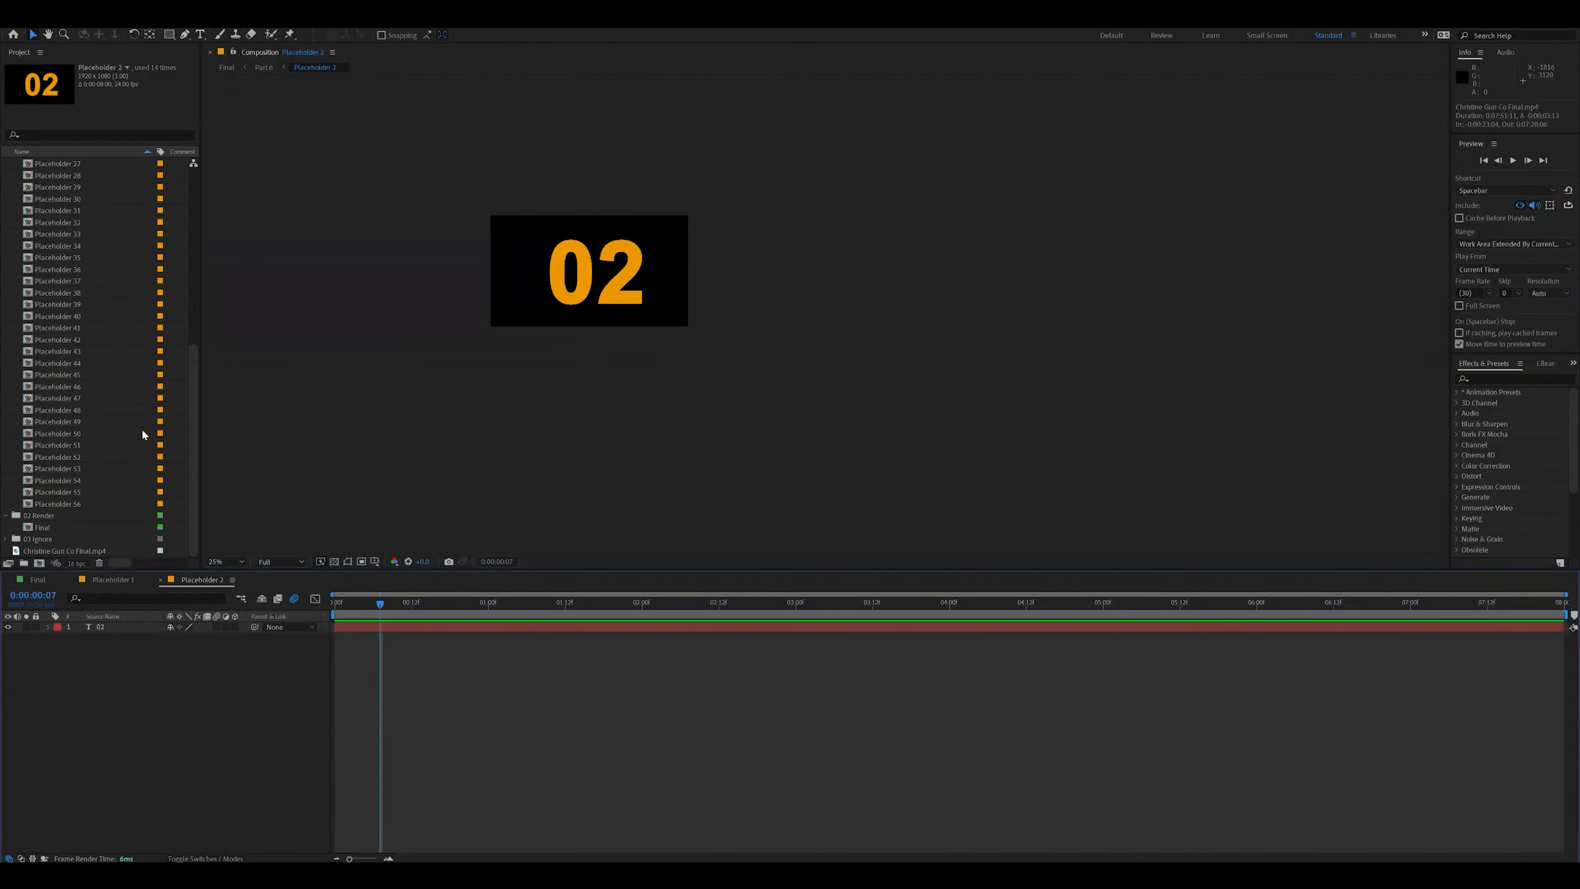
scroll(141, 436, up, 3)
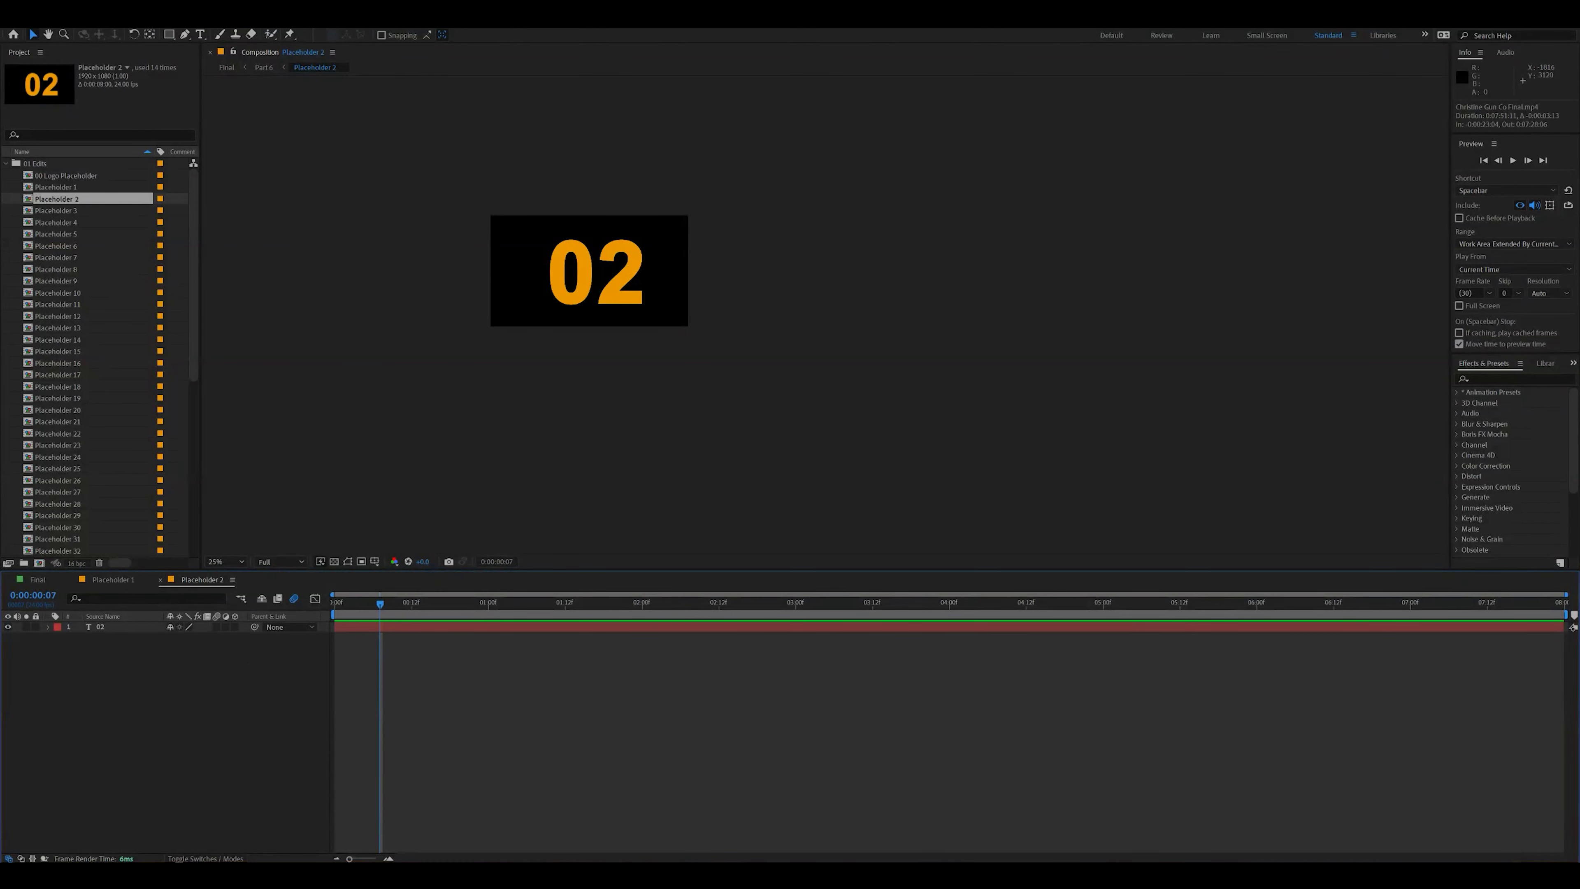
key(alt+Tab)
click(845, 149)
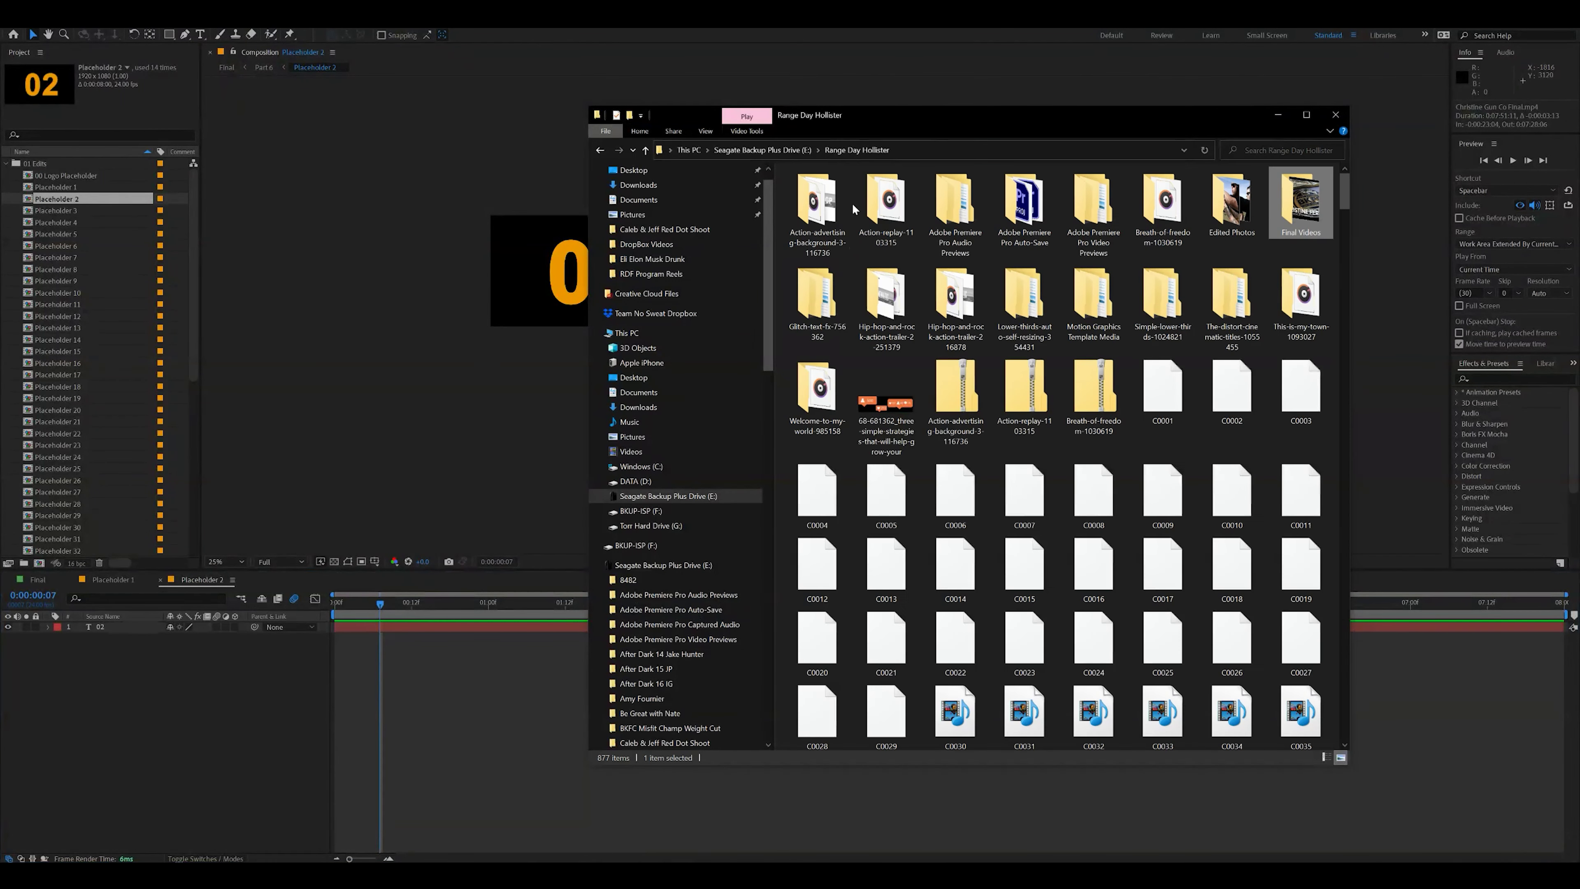
Drag the Opening A Nail Salon For Passive Income .mp4 from the episode folder into Placeholder 2
click(753, 151)
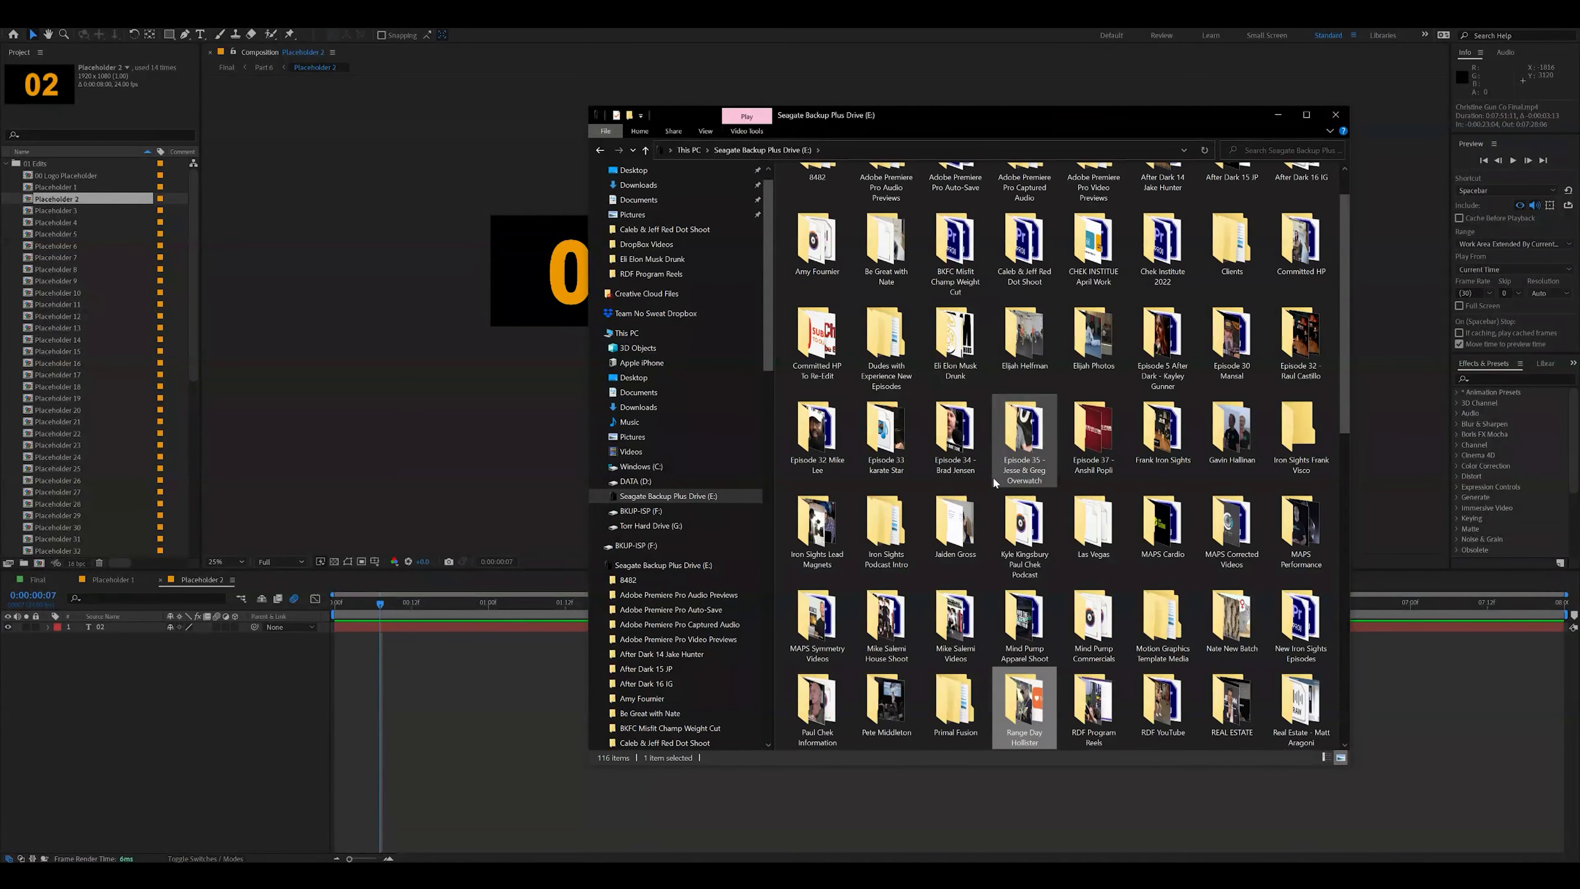
double_click(825, 436)
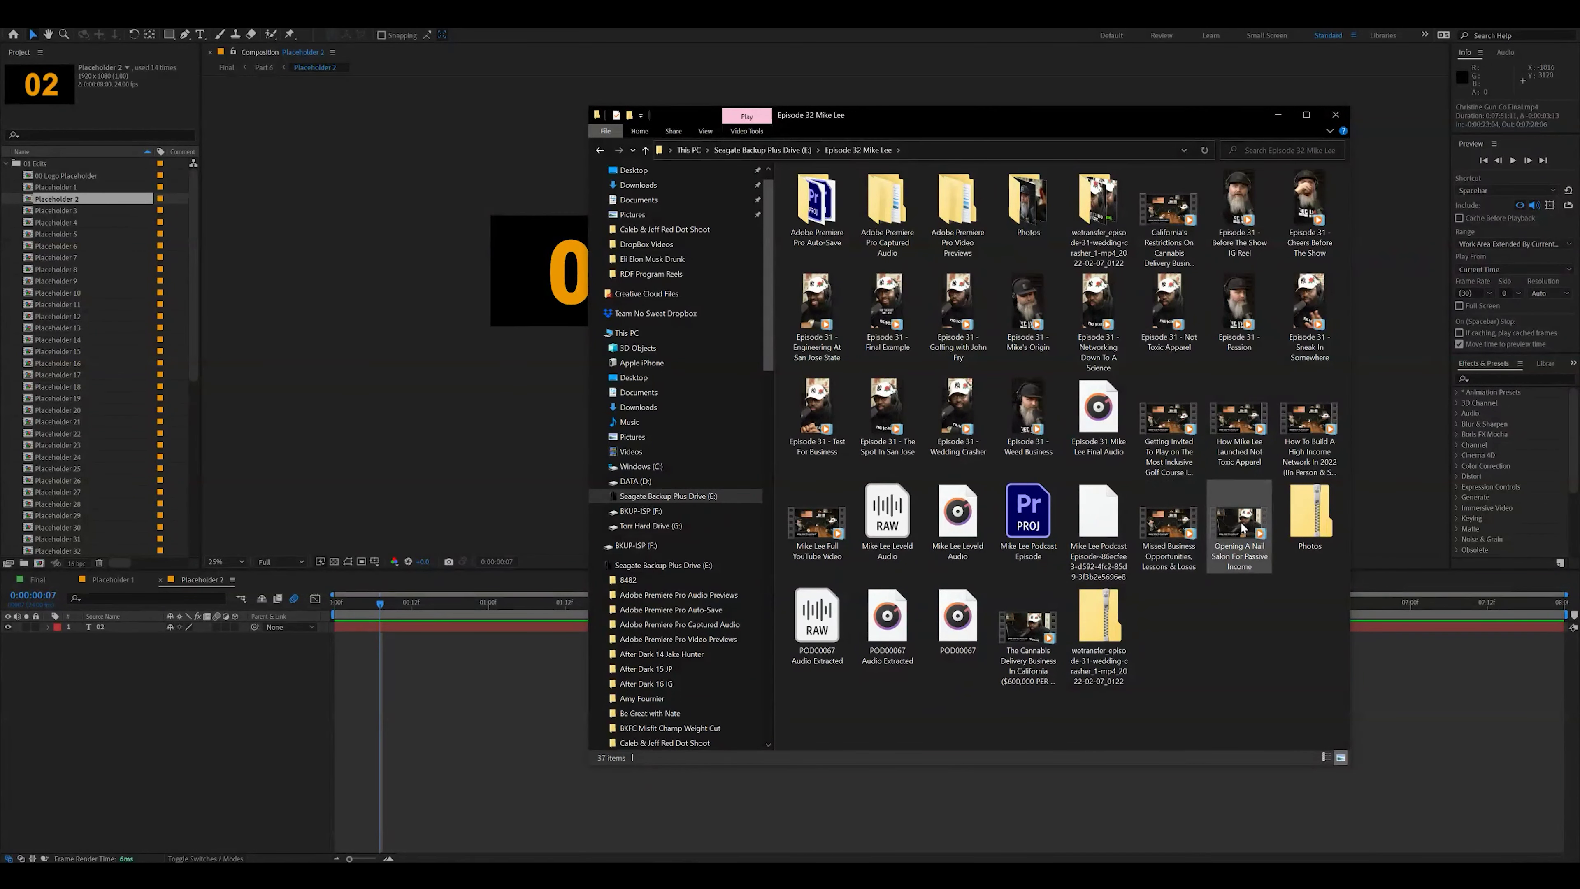
drag(1241, 528, 211, 671)
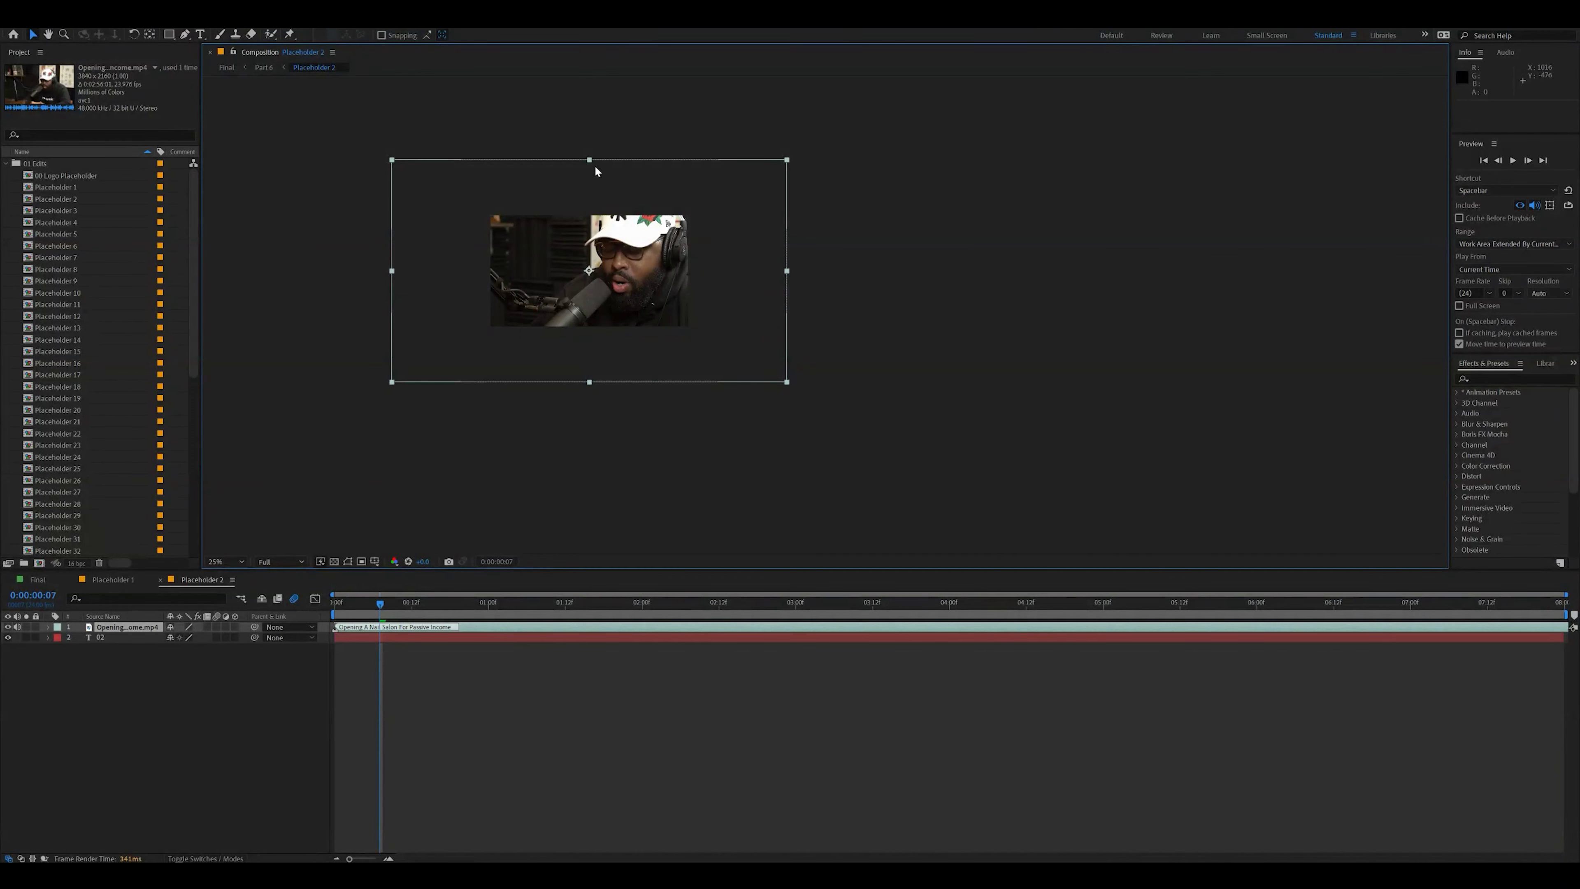
Set the composition viewer zoom to 50% after trying Fit and 100%
click(231, 561)
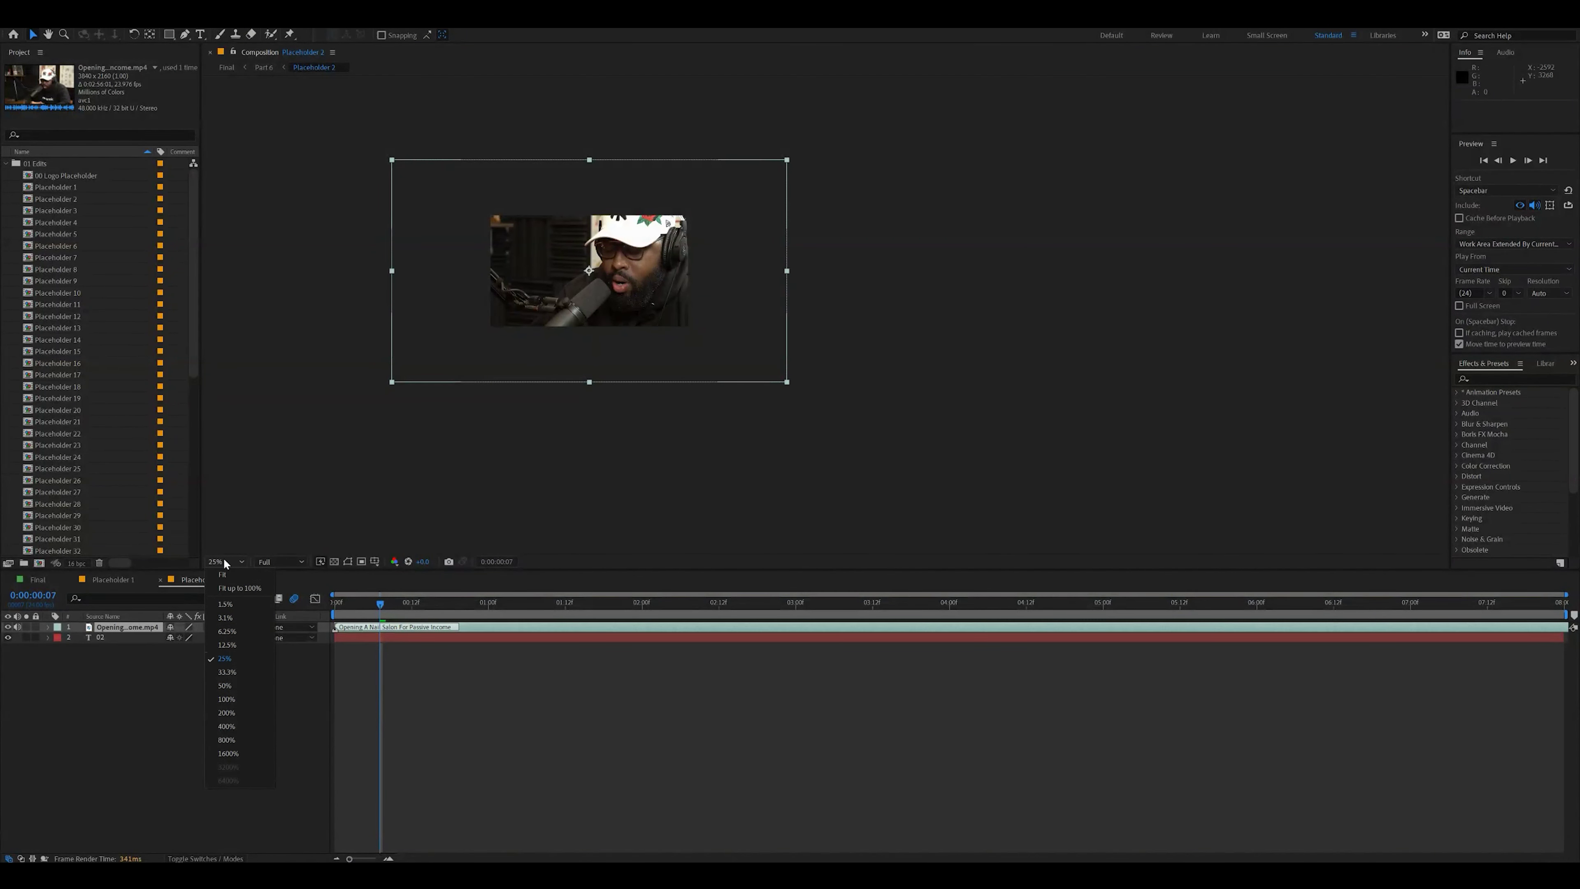
click(223, 573)
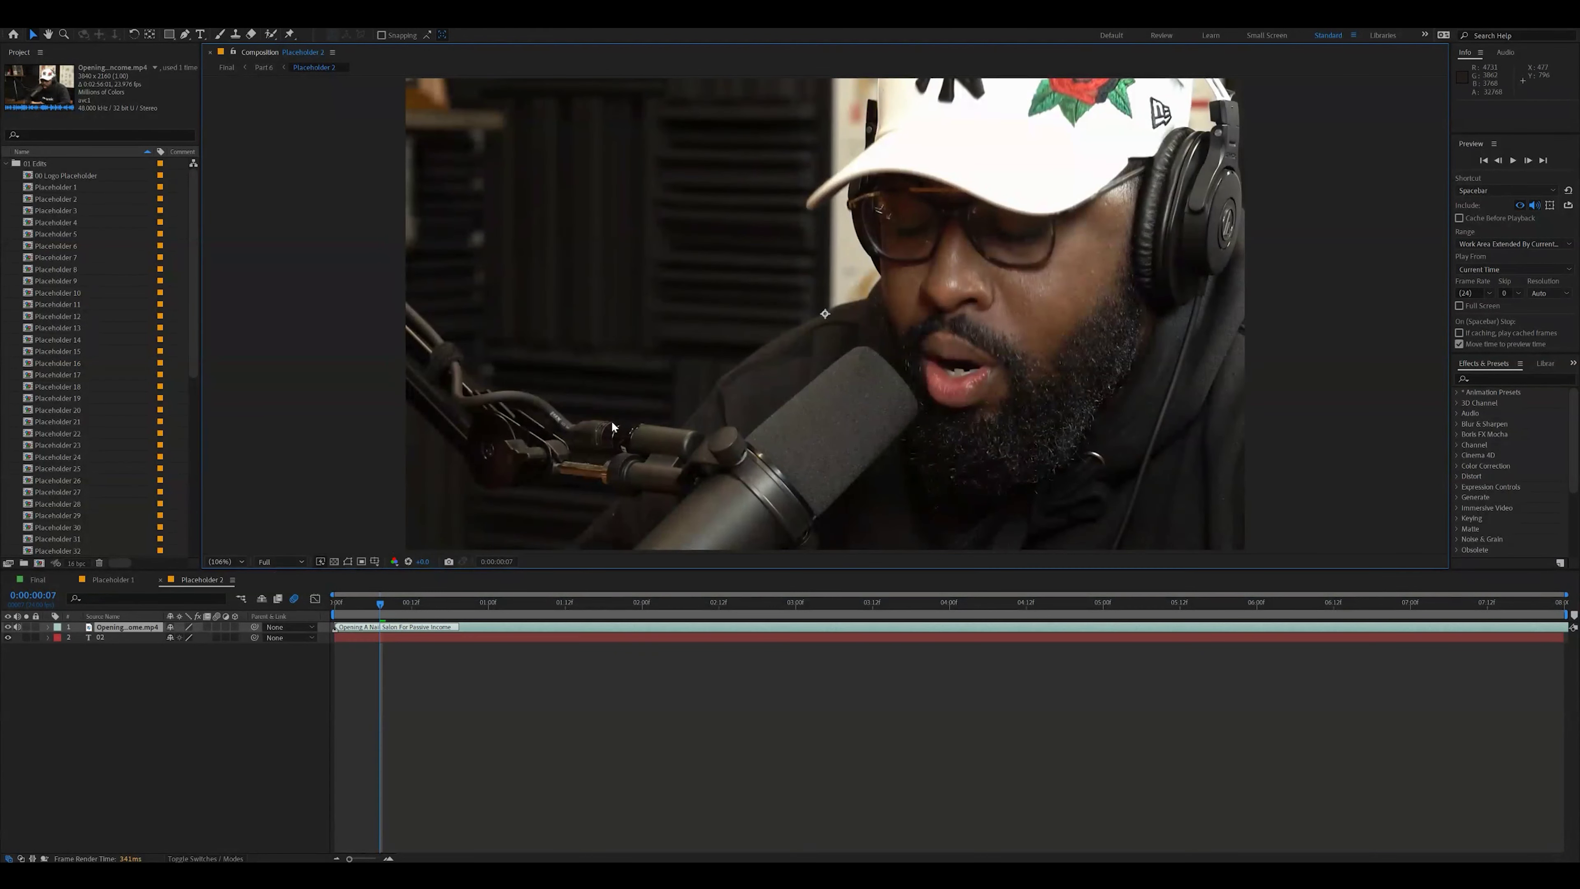
click(230, 561)
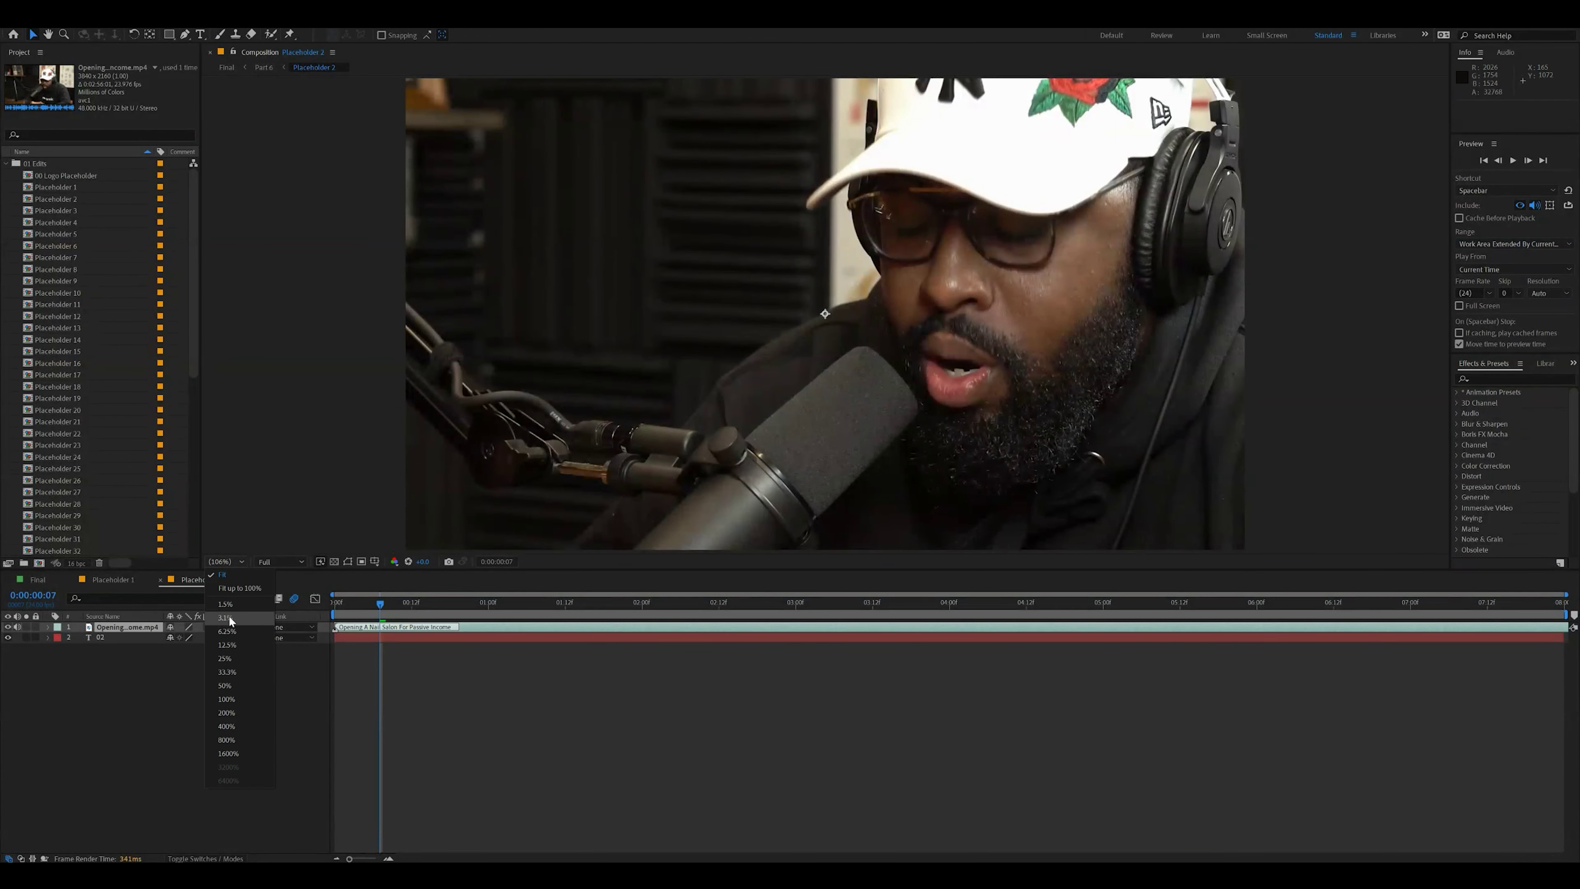
click(226, 706)
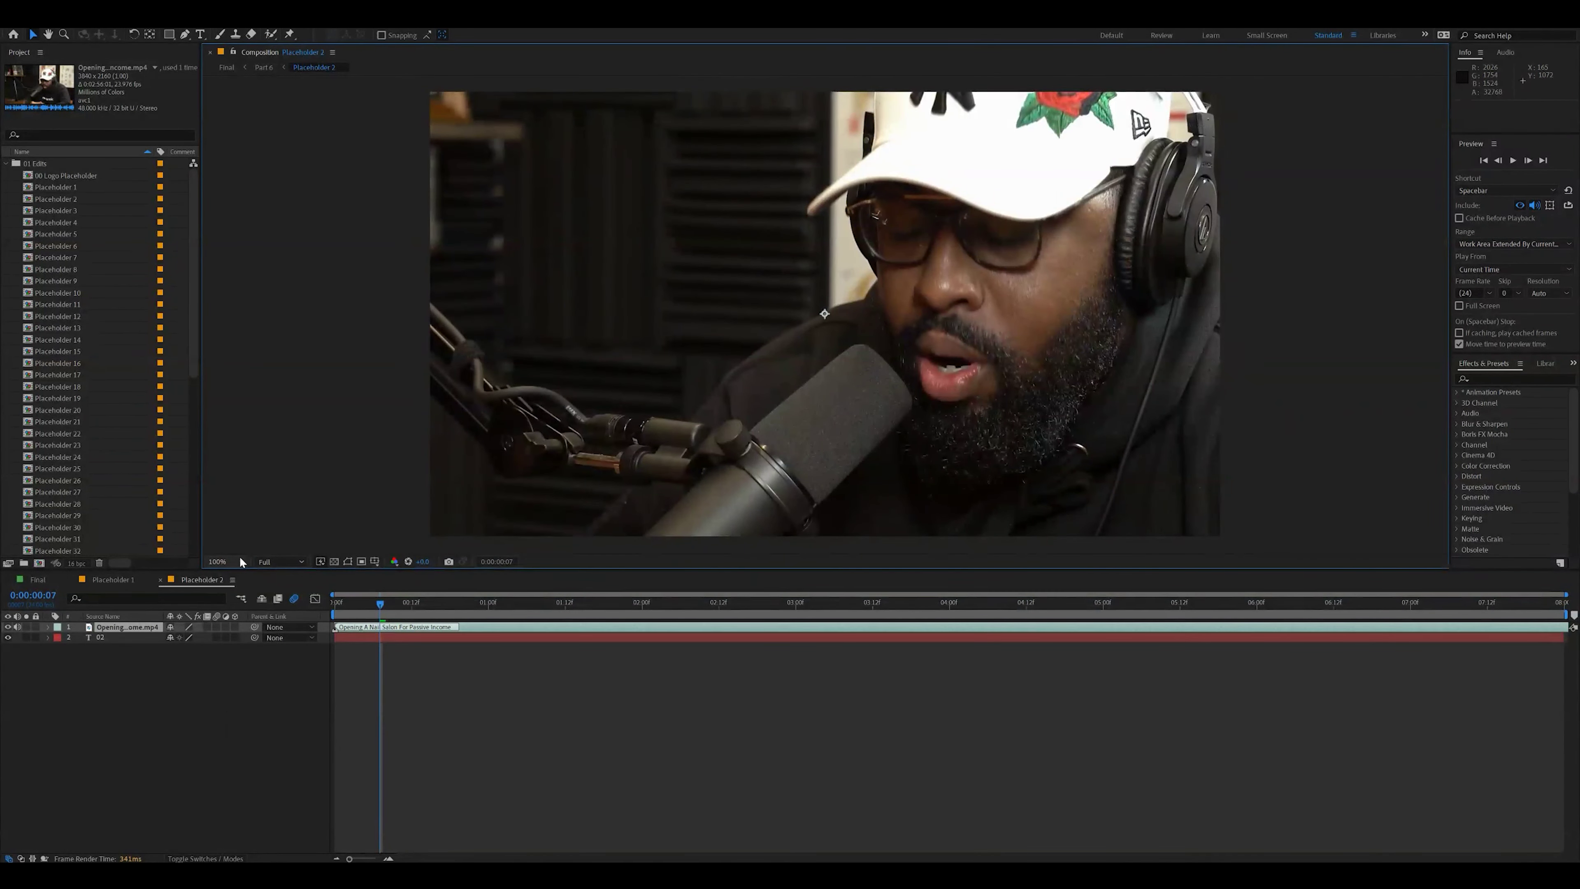
click(239, 560)
click(225, 686)
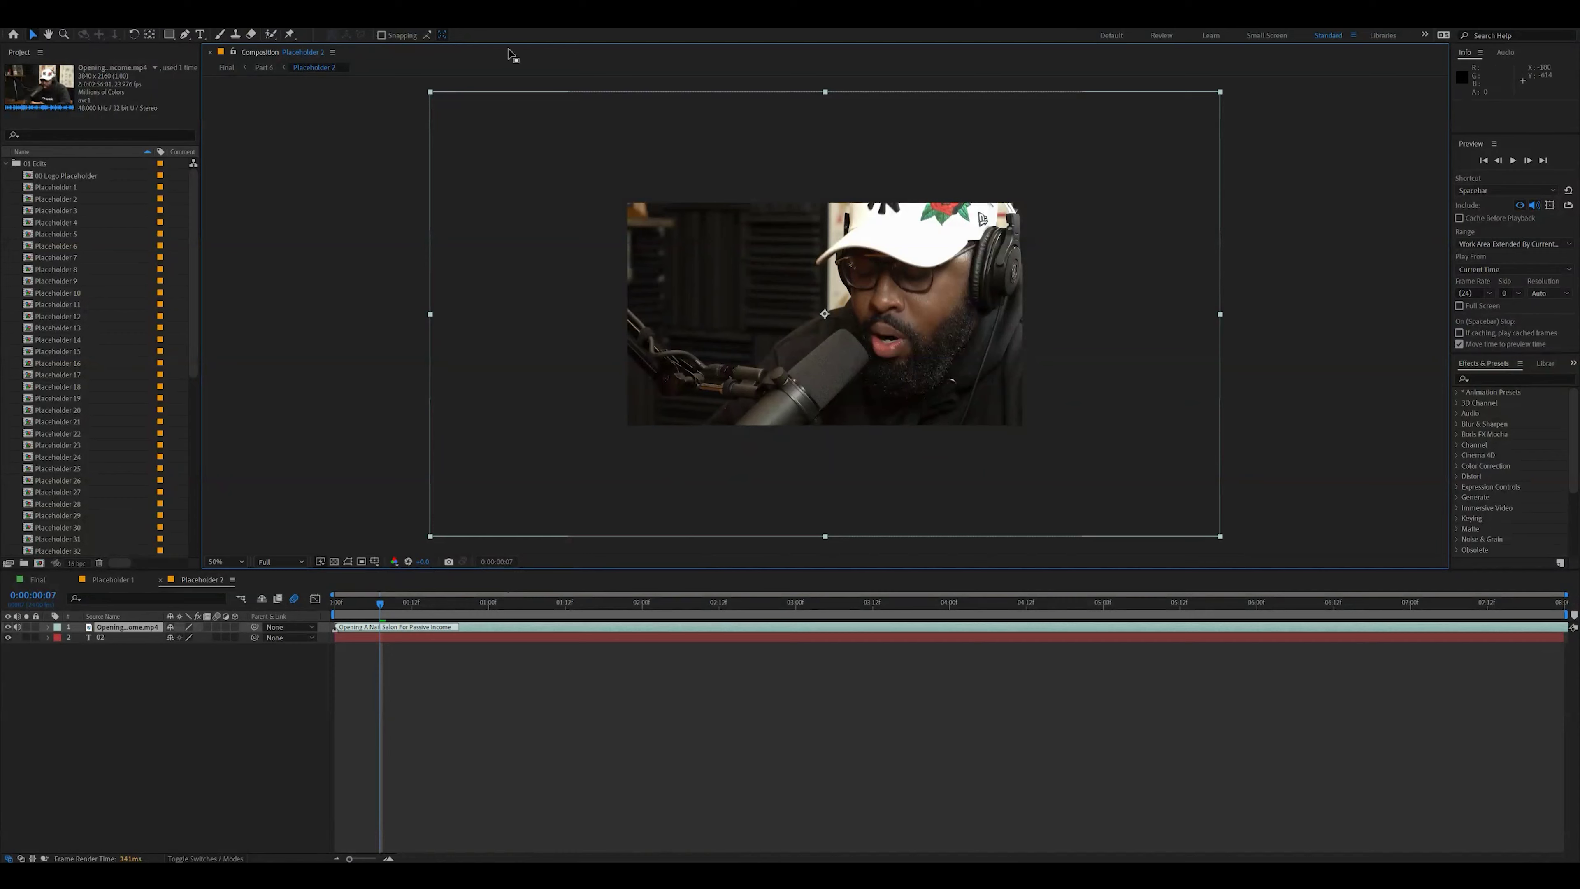
Fit the podcast footage layer to fill the Placeholder 2 composition
right_click(693, 629)
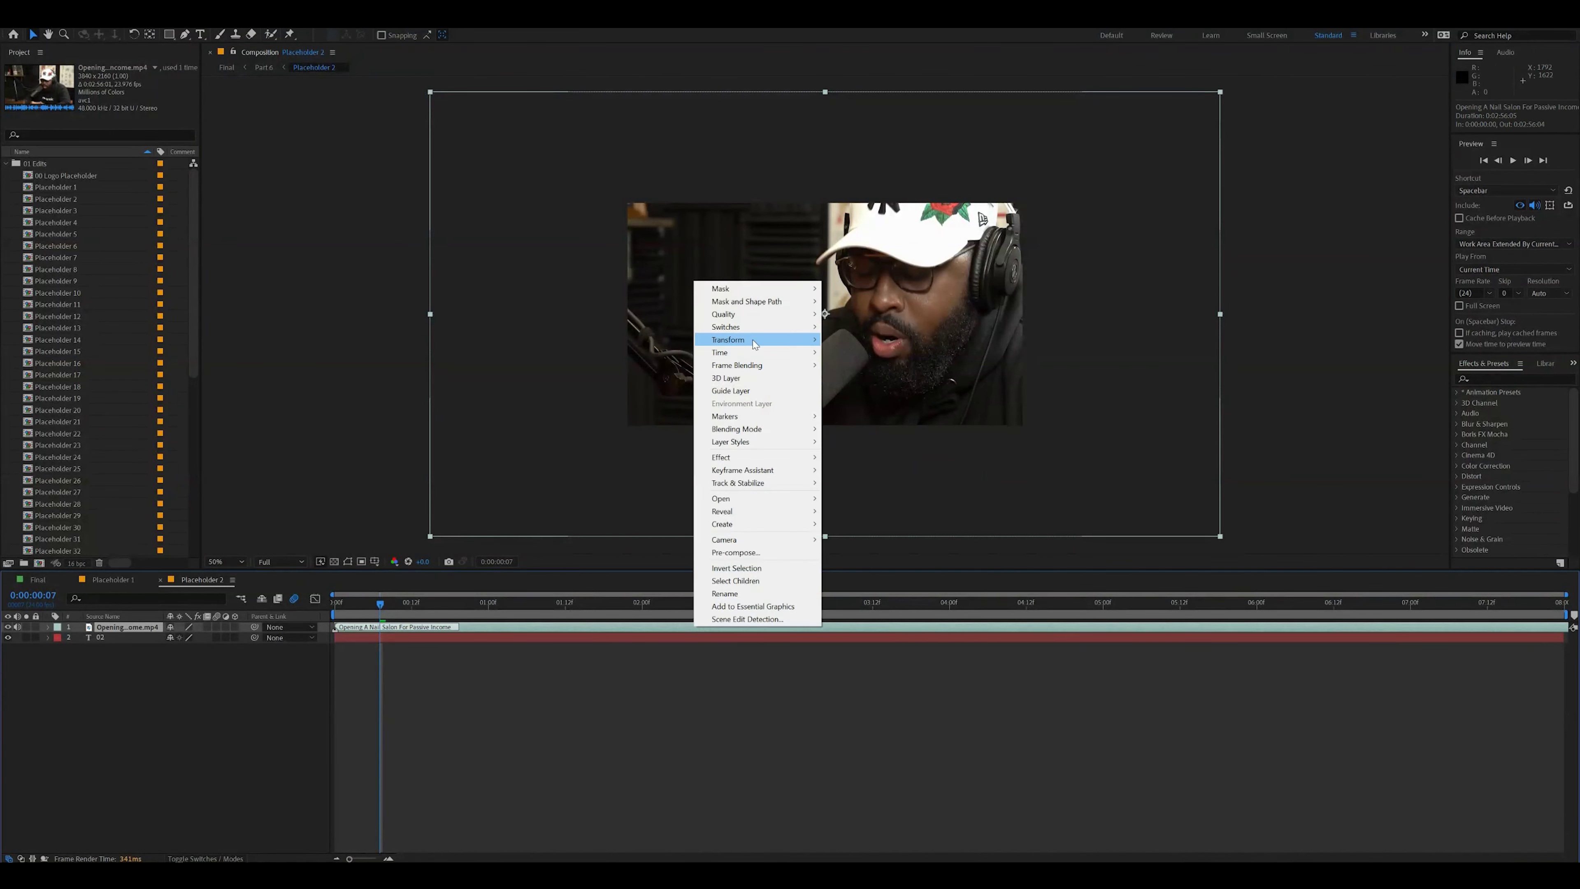
mouse_move(754, 343)
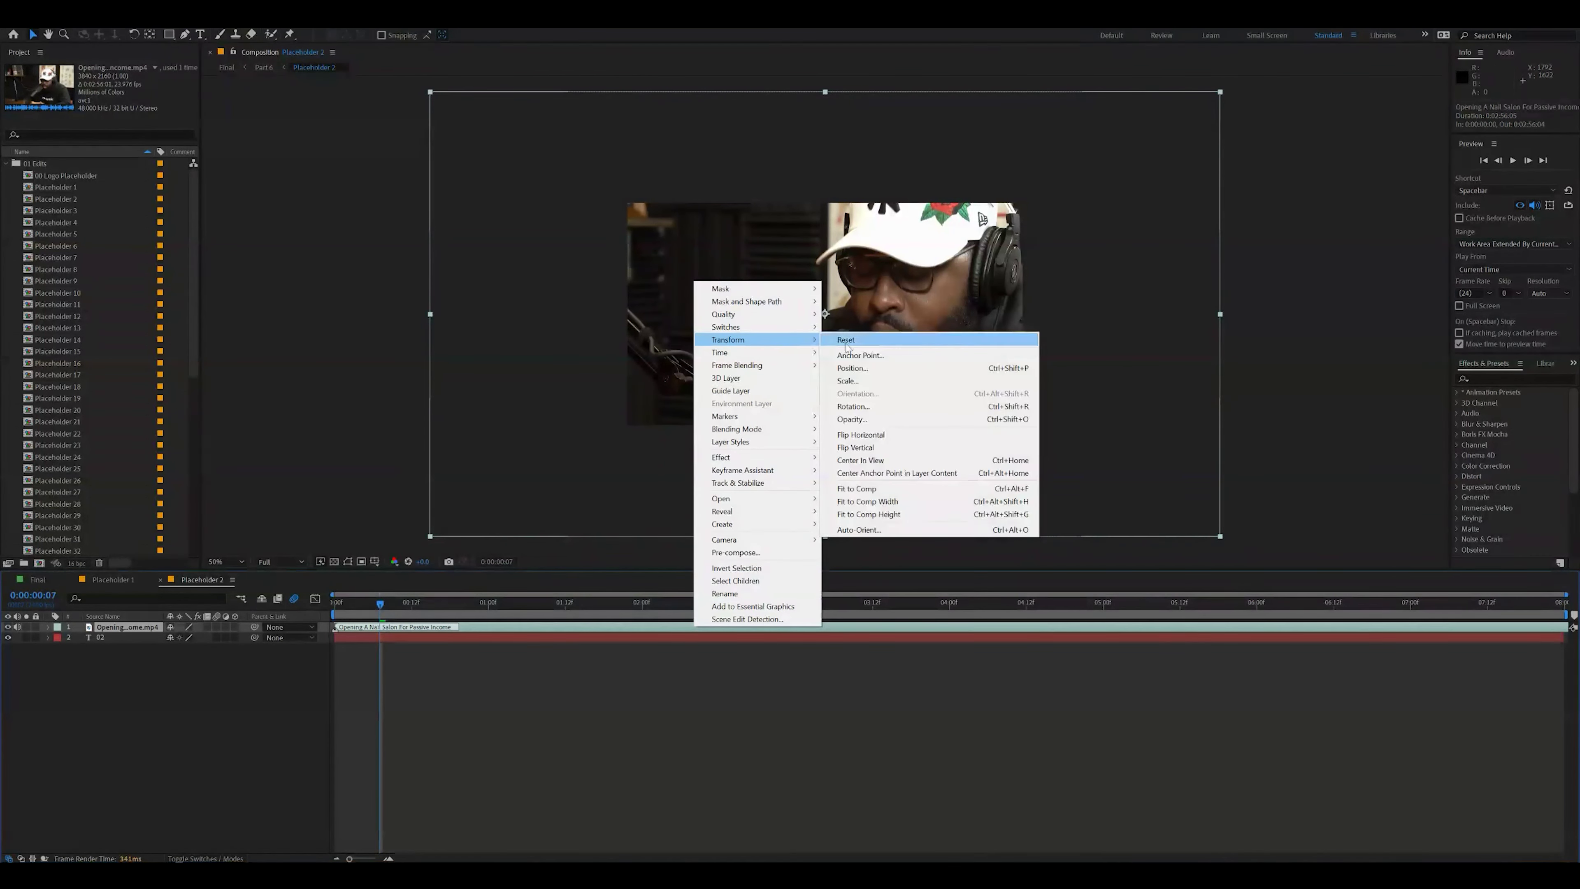
click(870, 494)
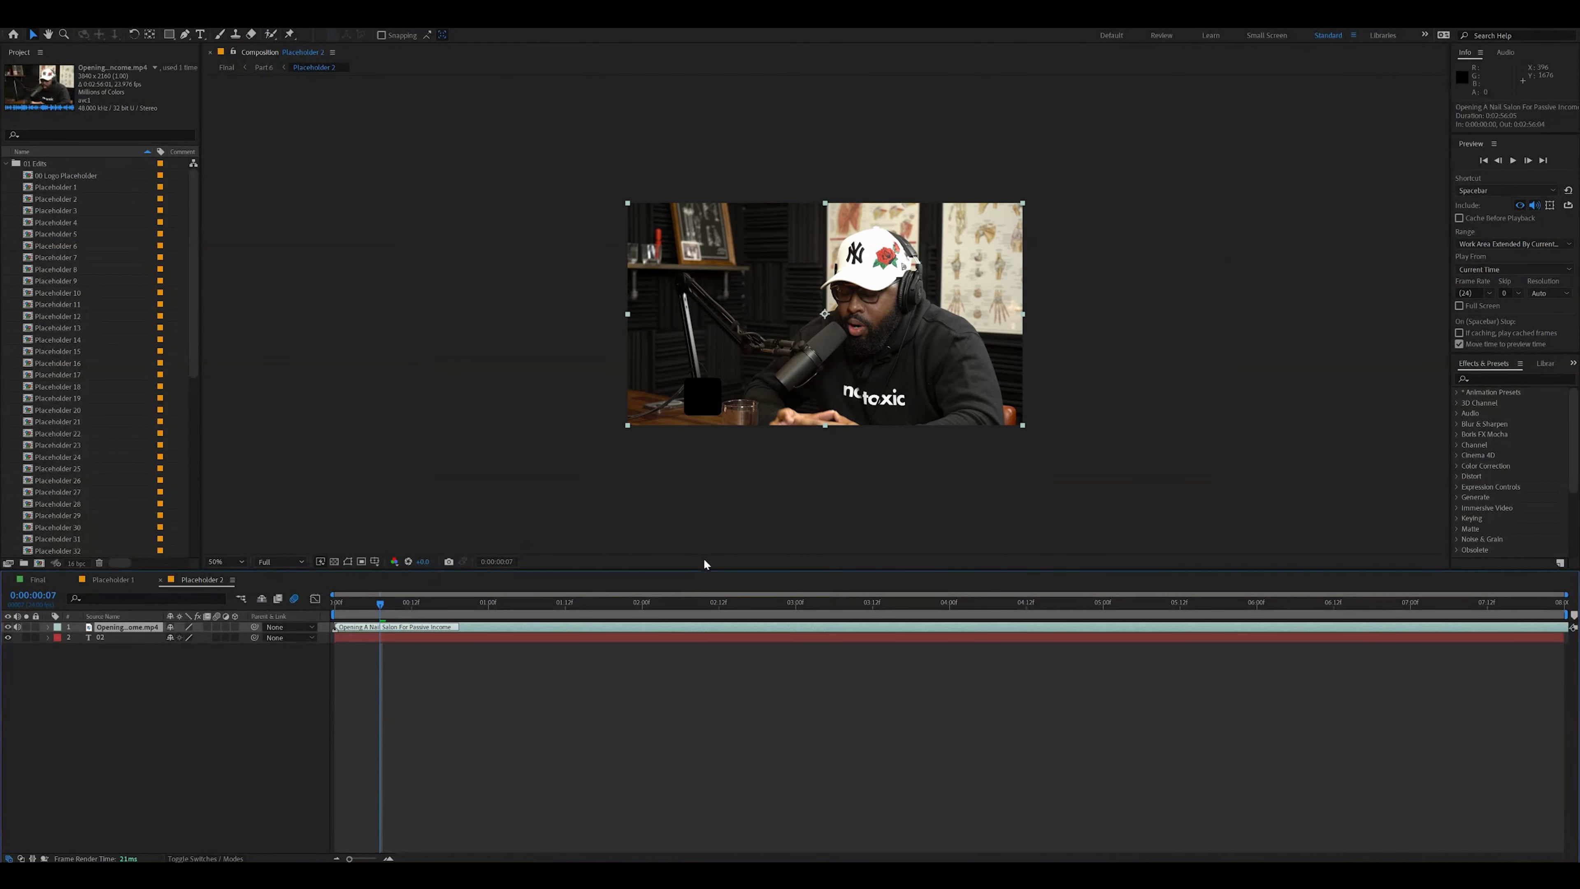
Slide the podcast clip earlier so it opens on the wide table shot, returning to Final
drag(341, 608, 559, 603)
drag(691, 630, 264, 632)
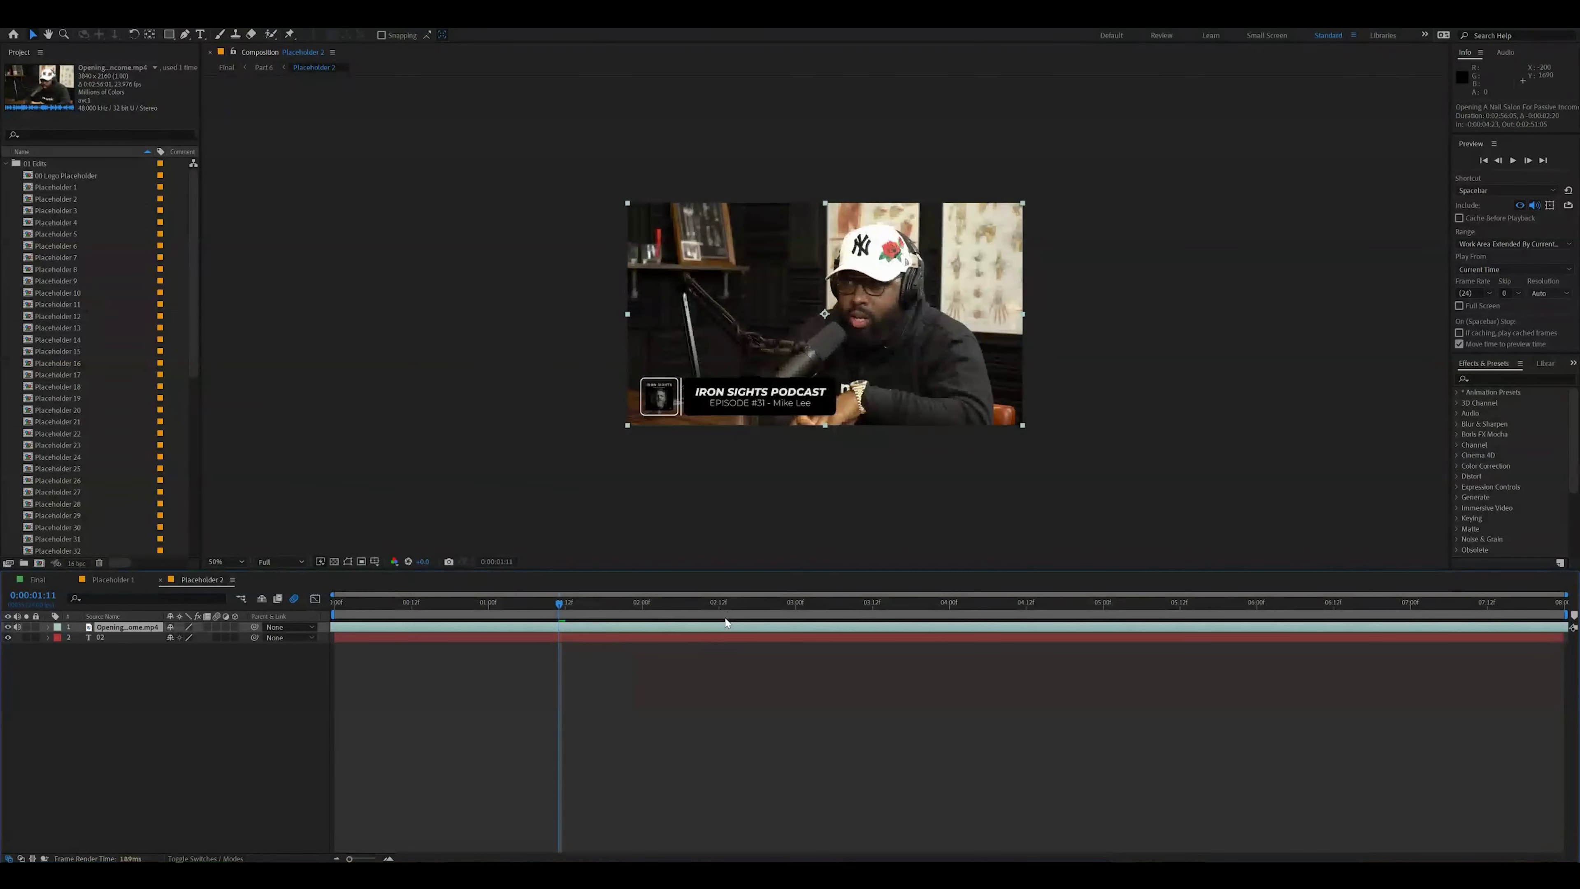
drag(751, 629, 112, 639)
drag(357, 607, 329, 607)
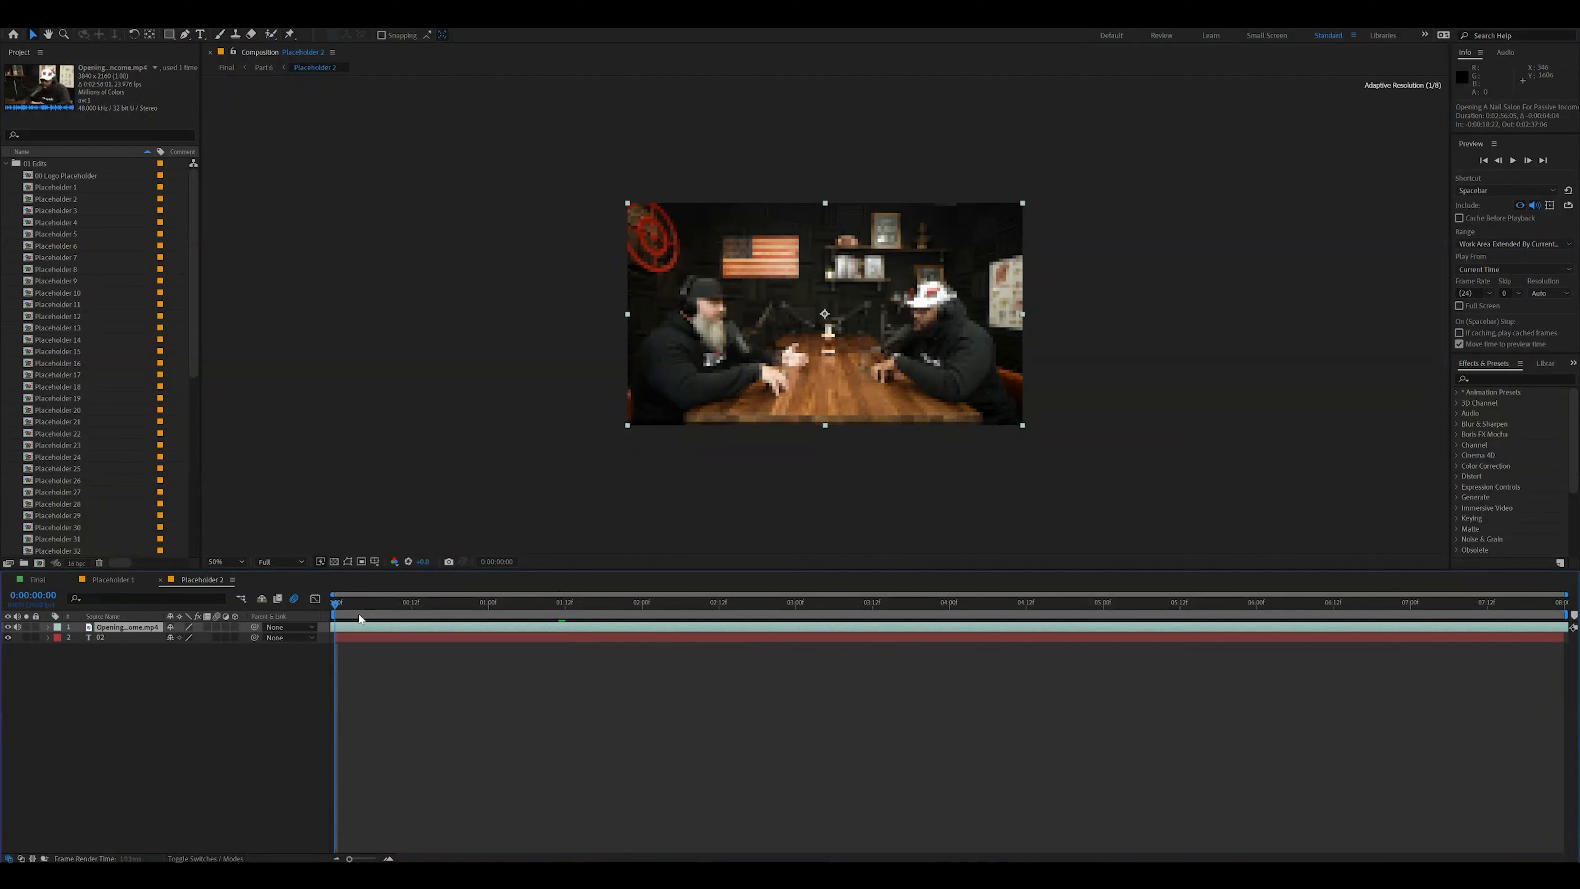
click(37, 579)
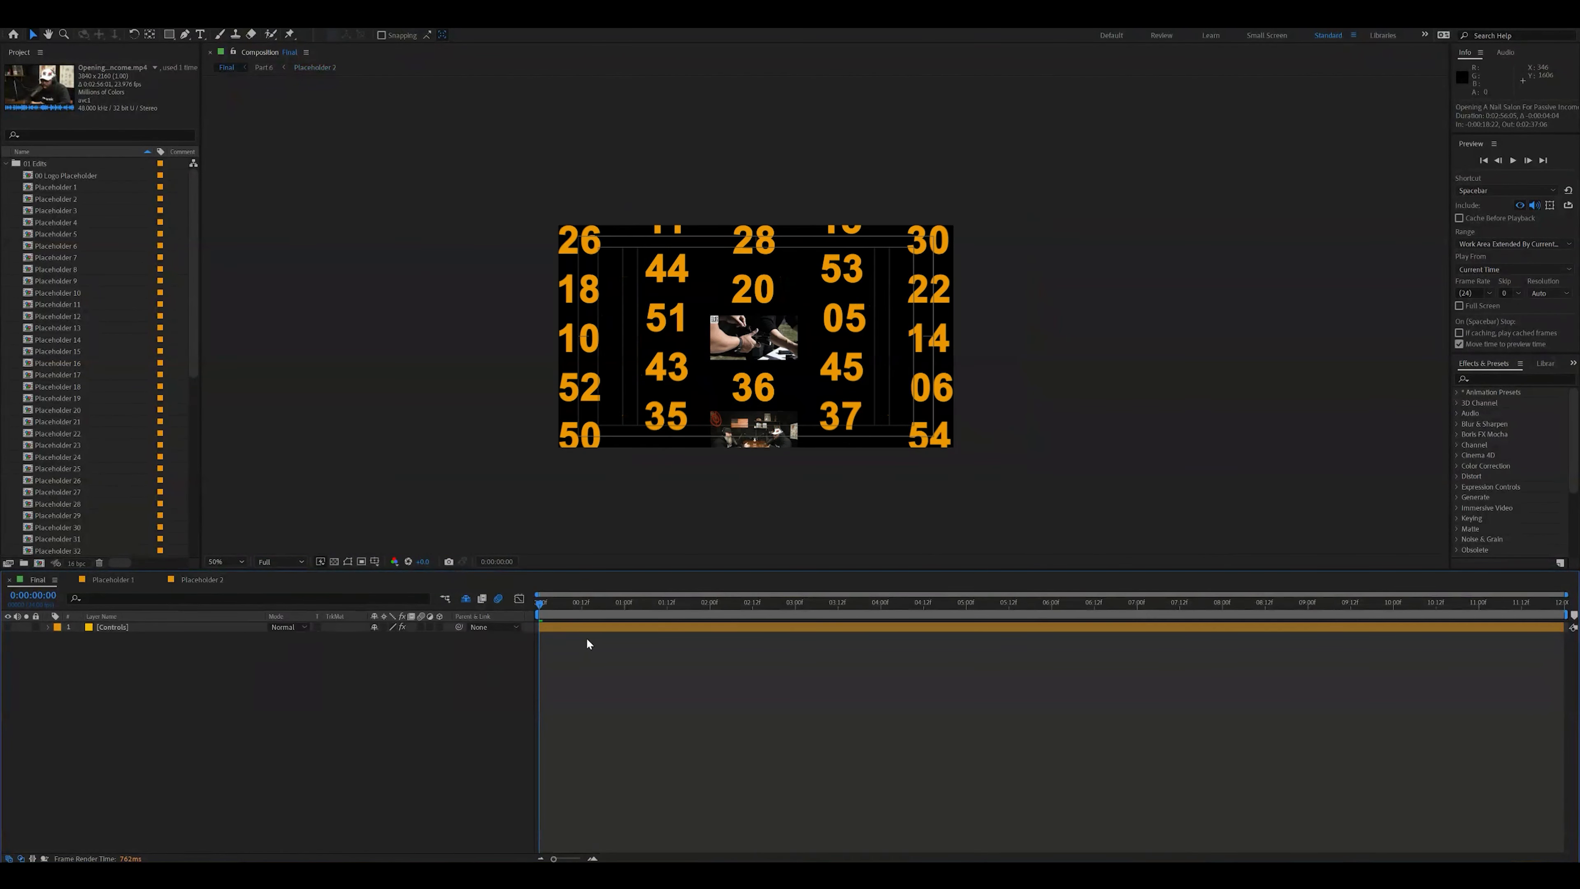
Open Placeholder 3 and drag Final Draft.mp4 from E:\Frank Iron Sights into its timeline
drag(553, 601, 578, 602)
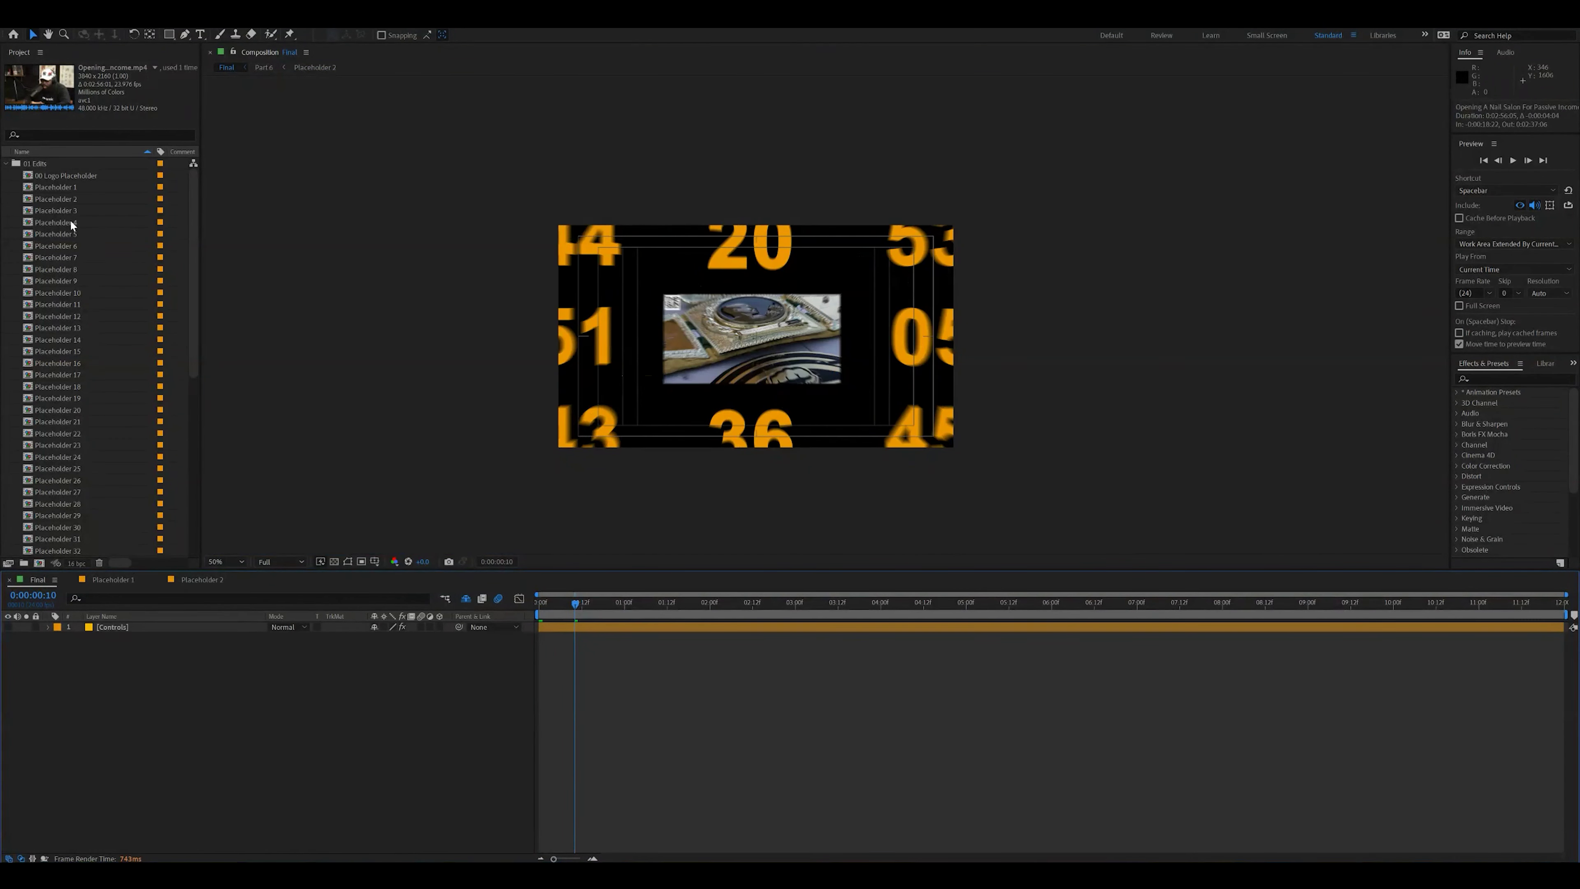
double_click(55, 210)
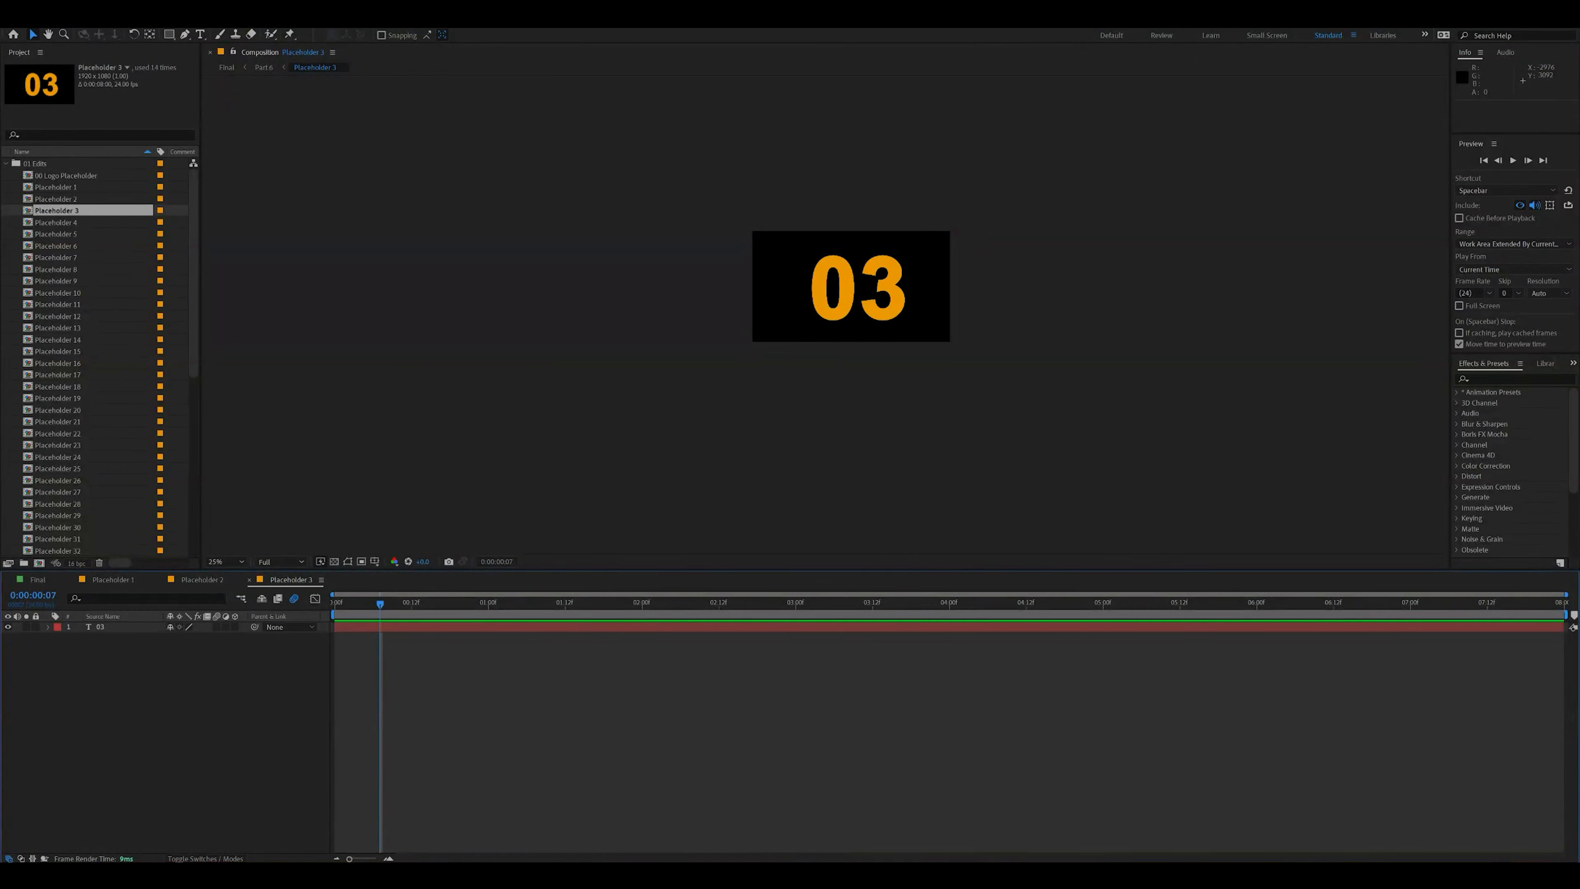
key(alt+Tab)
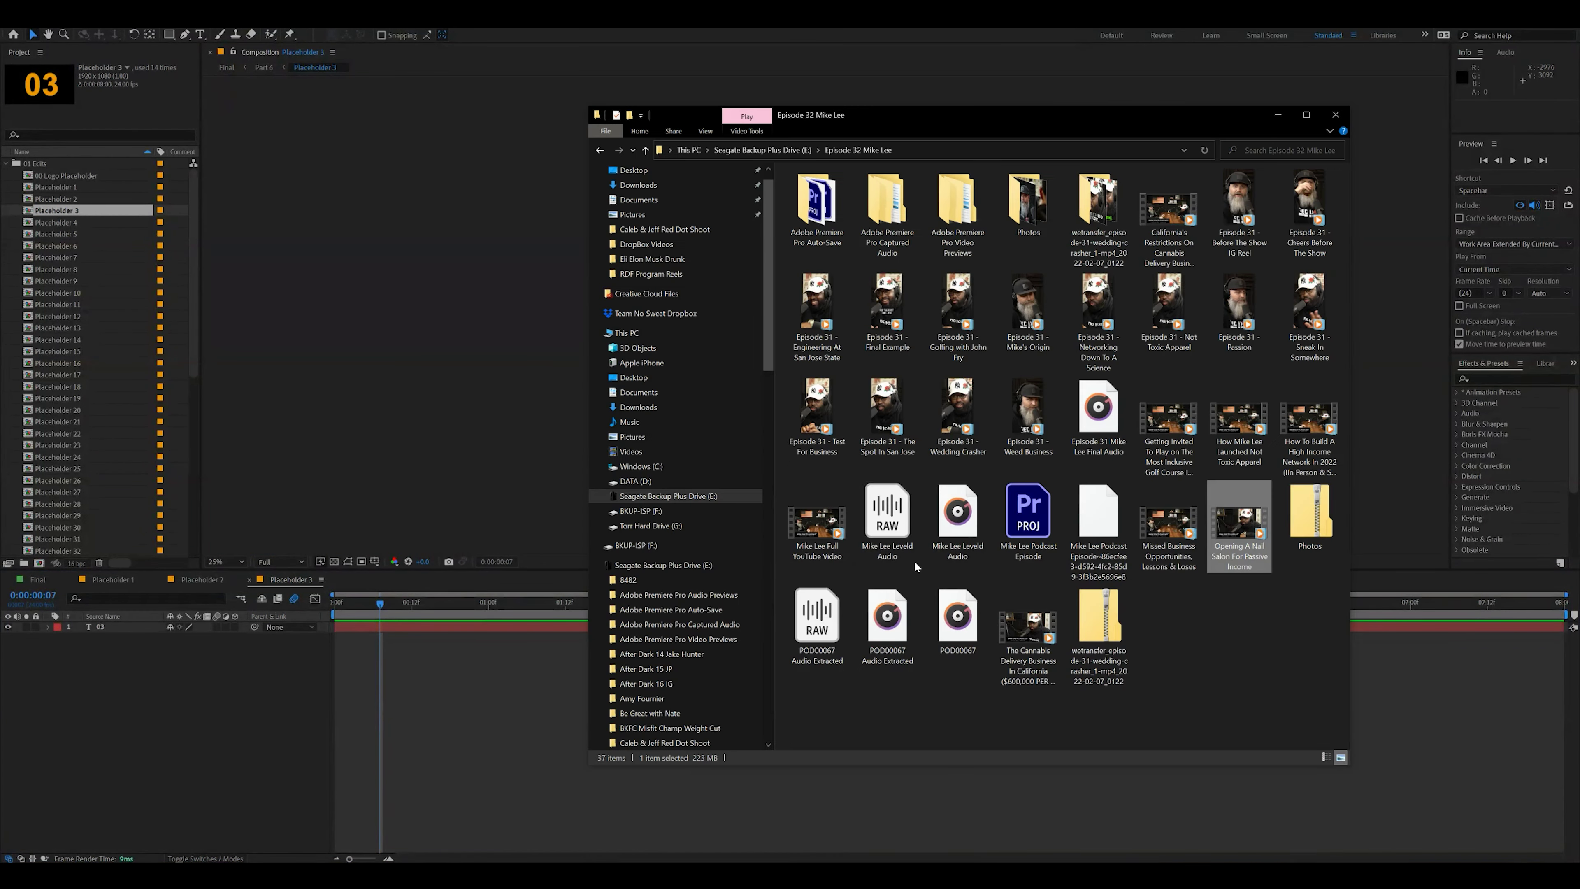
click(1249, 675)
click(743, 150)
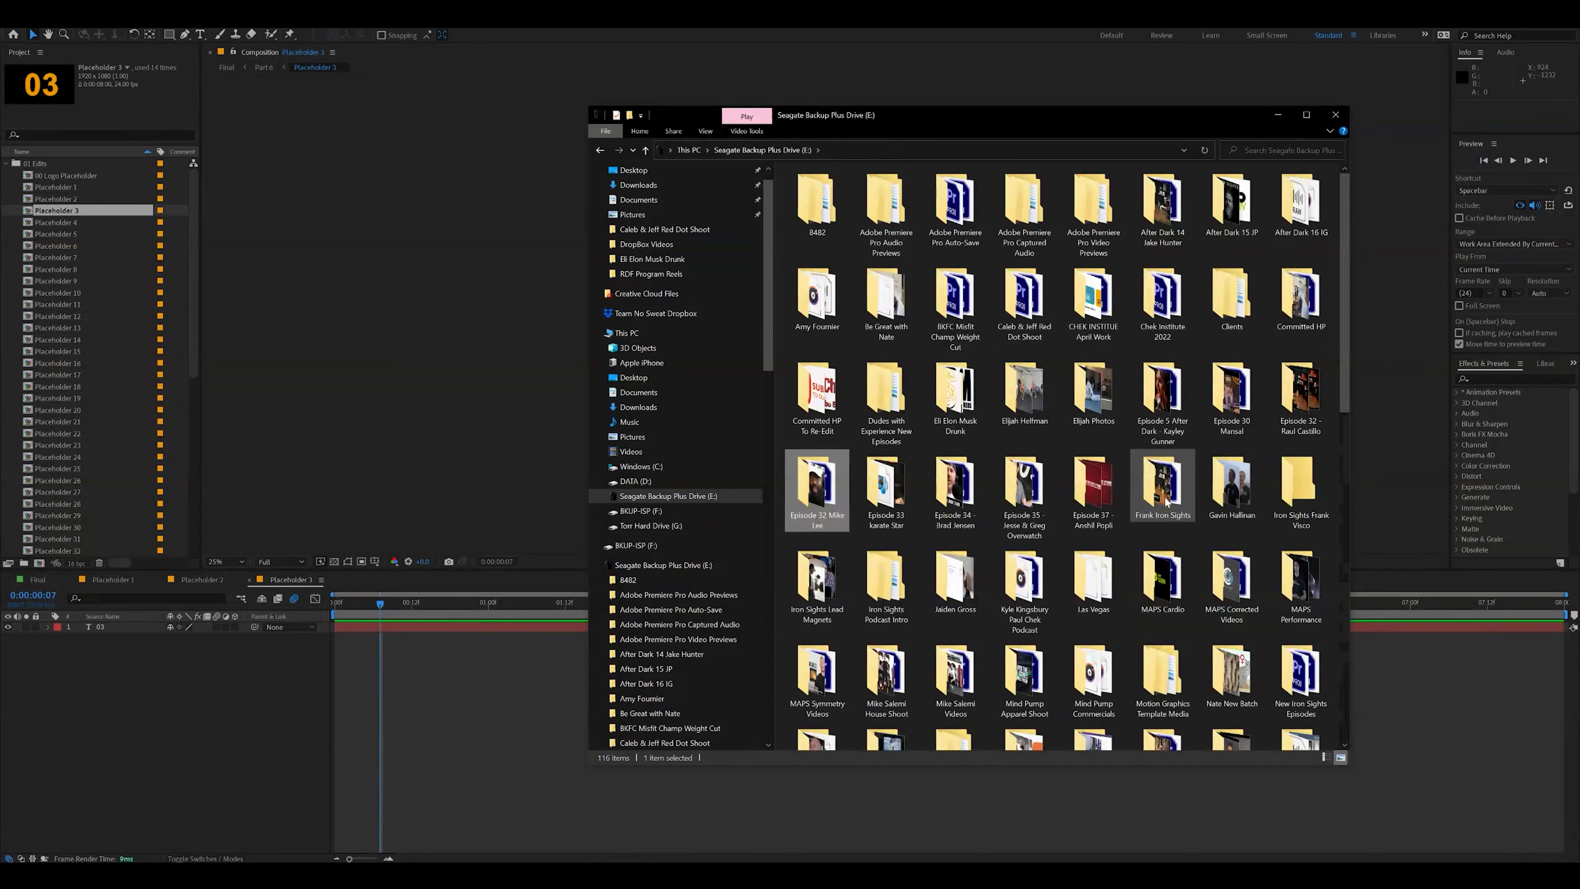
double_click(1142, 525)
drag(830, 477, 208, 689)
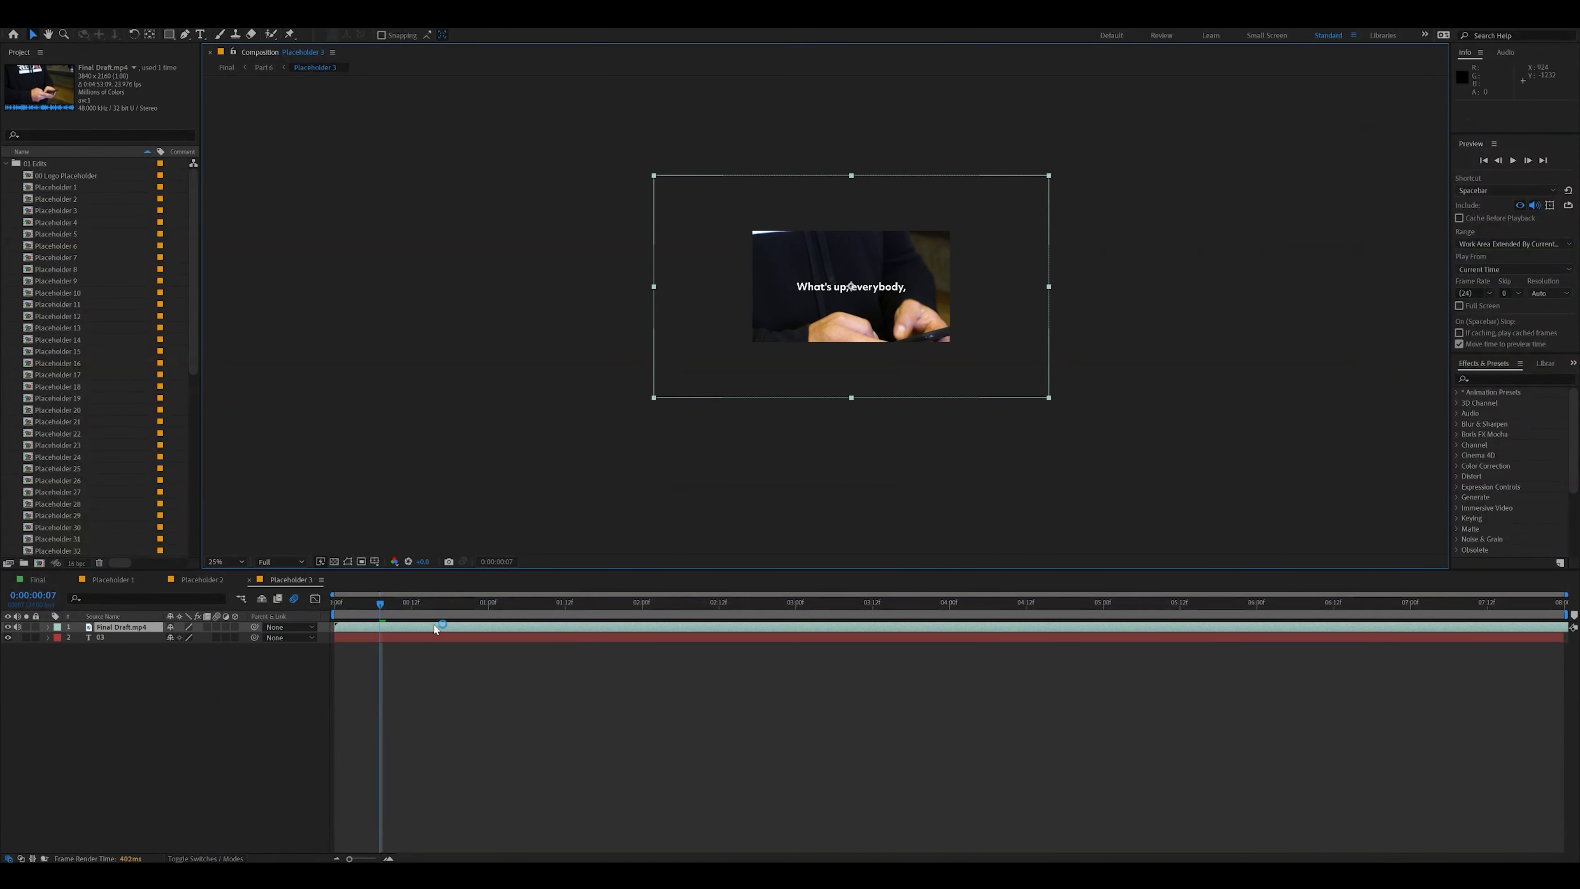
Fit the Final Draft clip to the composition height and start it on the jiu-jitsu shot
right_click(437, 627)
mouse_move(510, 341)
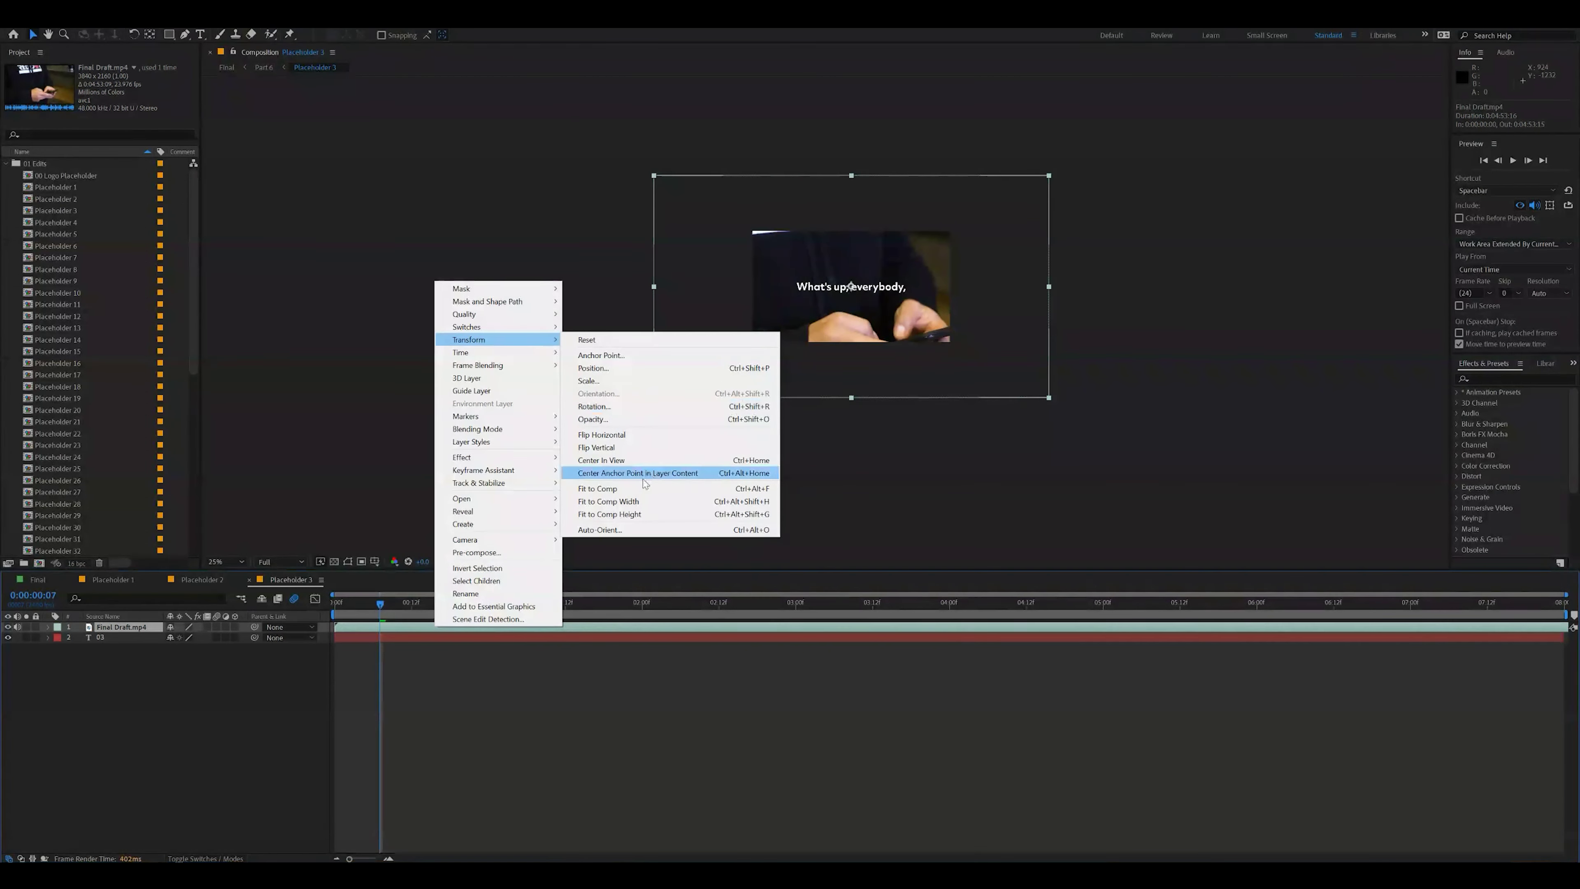
click(627, 514)
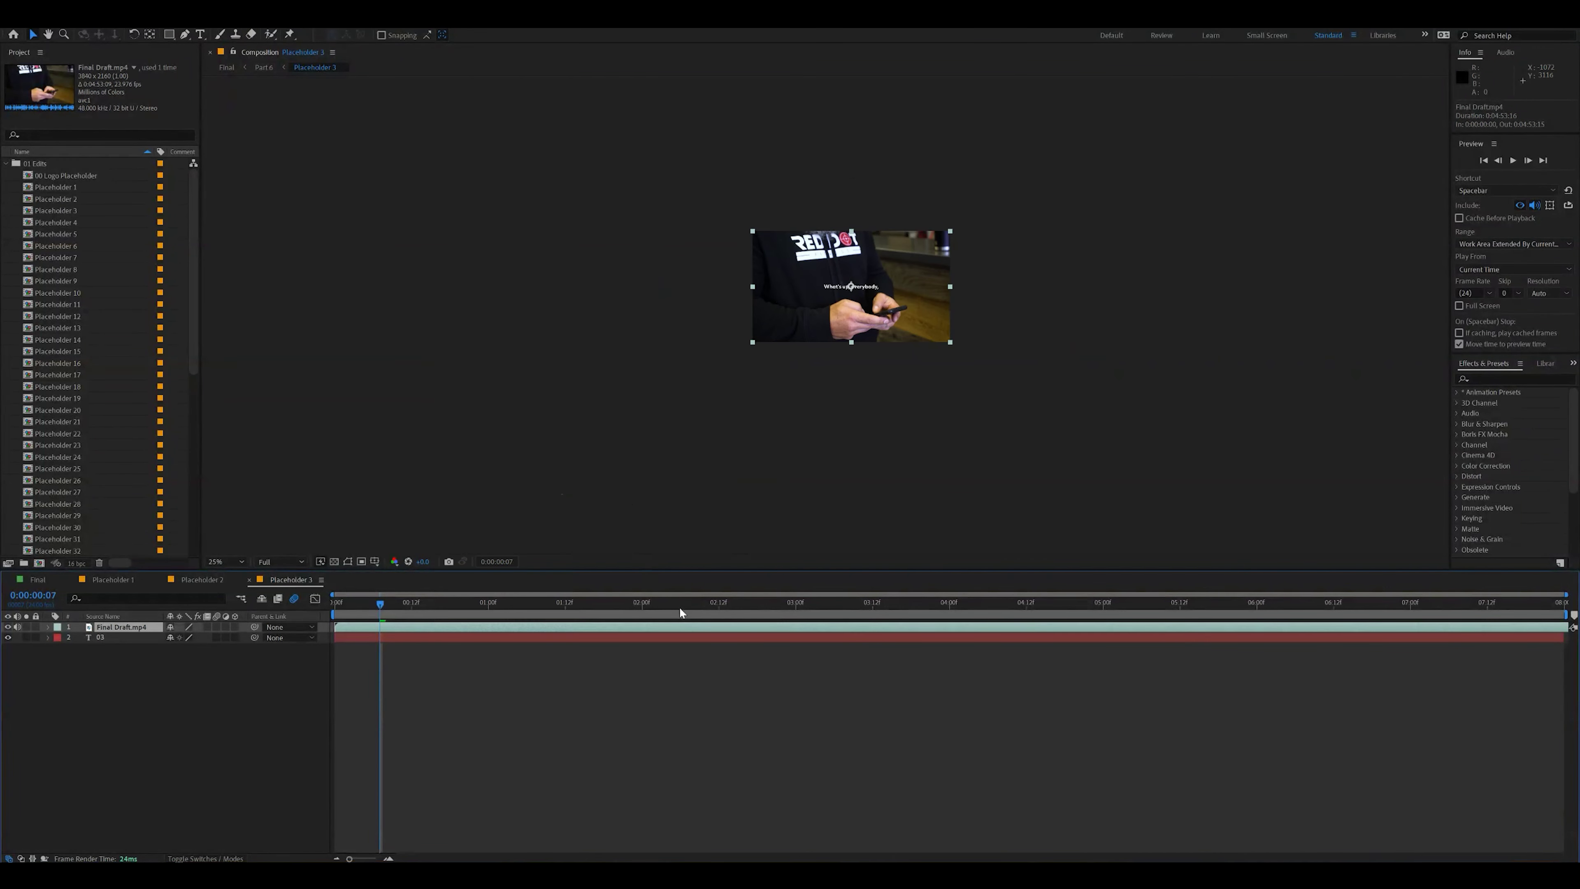
drag(677, 616, 206, 616)
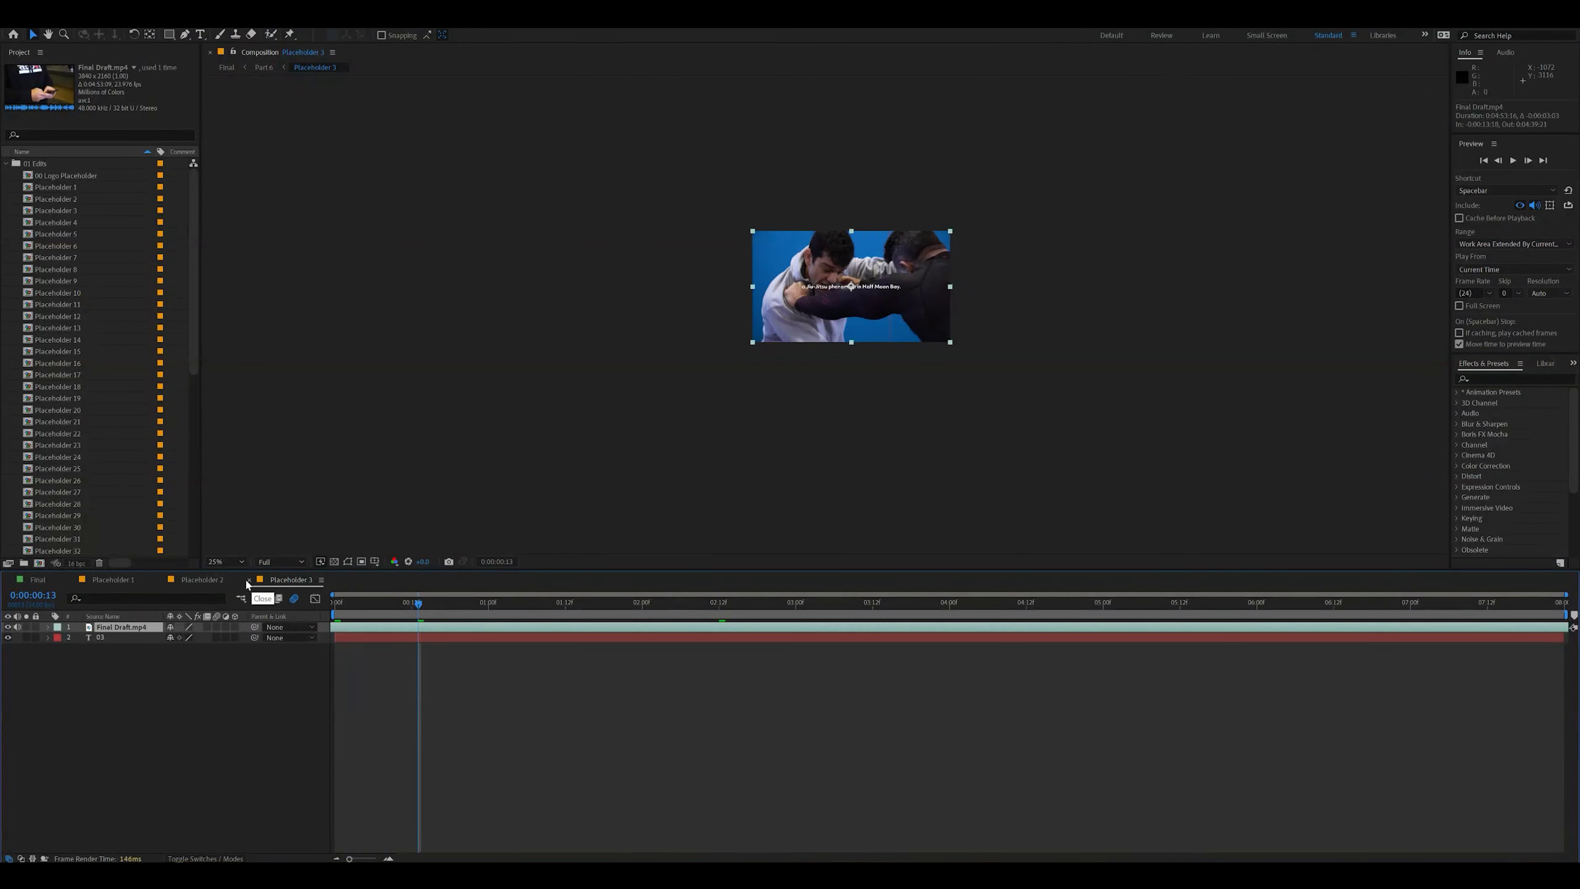
Close the Placeholder 1 and 2 timelines and open the Placeholder 4 composition
click(215, 582)
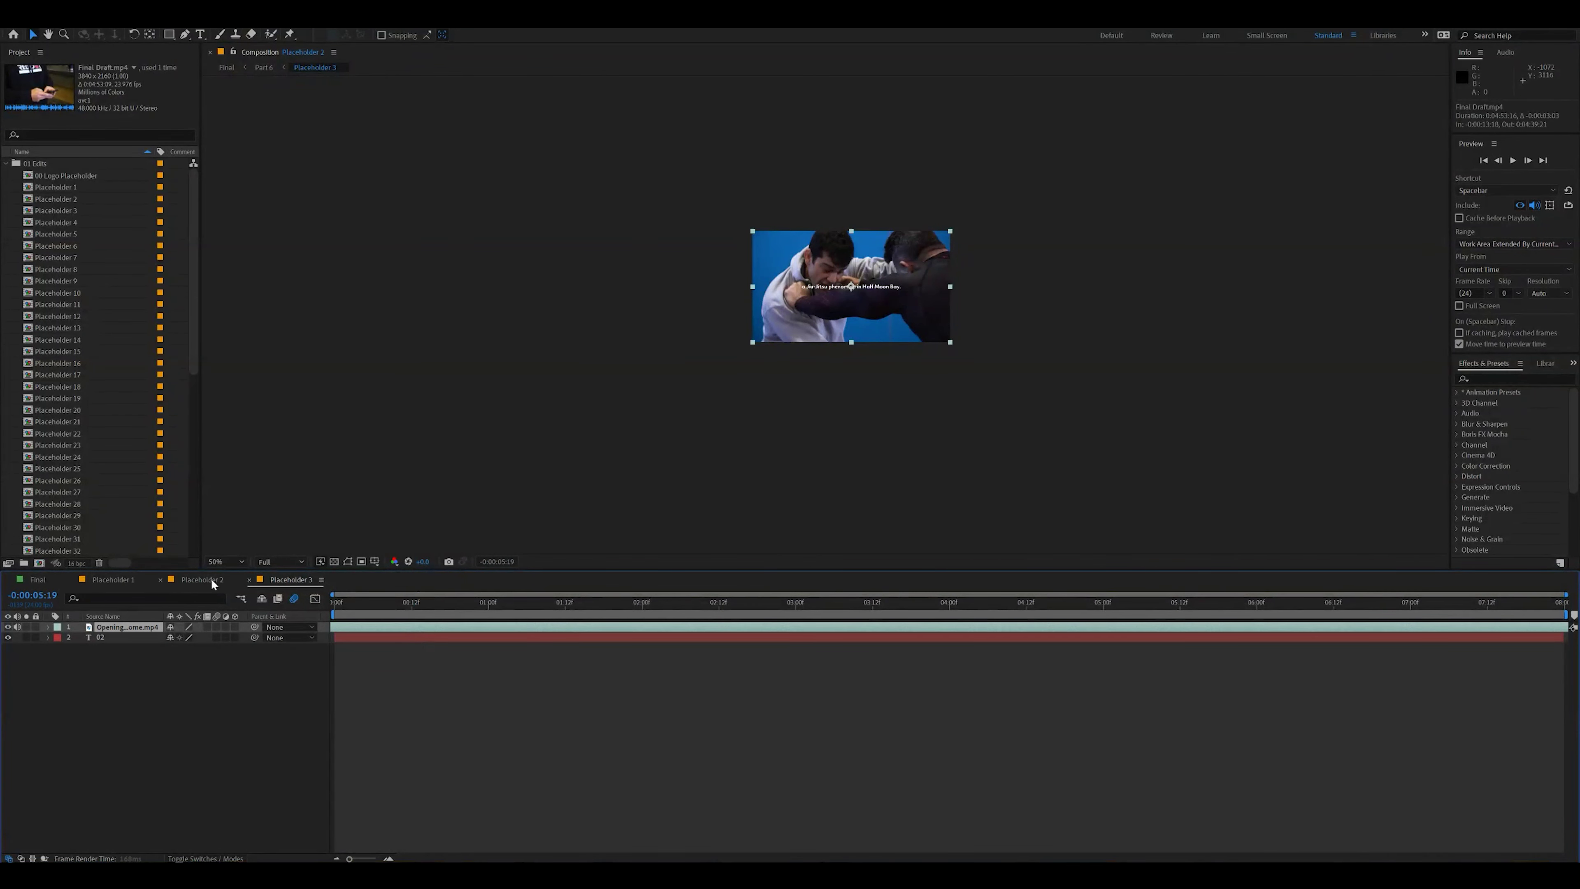
click(117, 580)
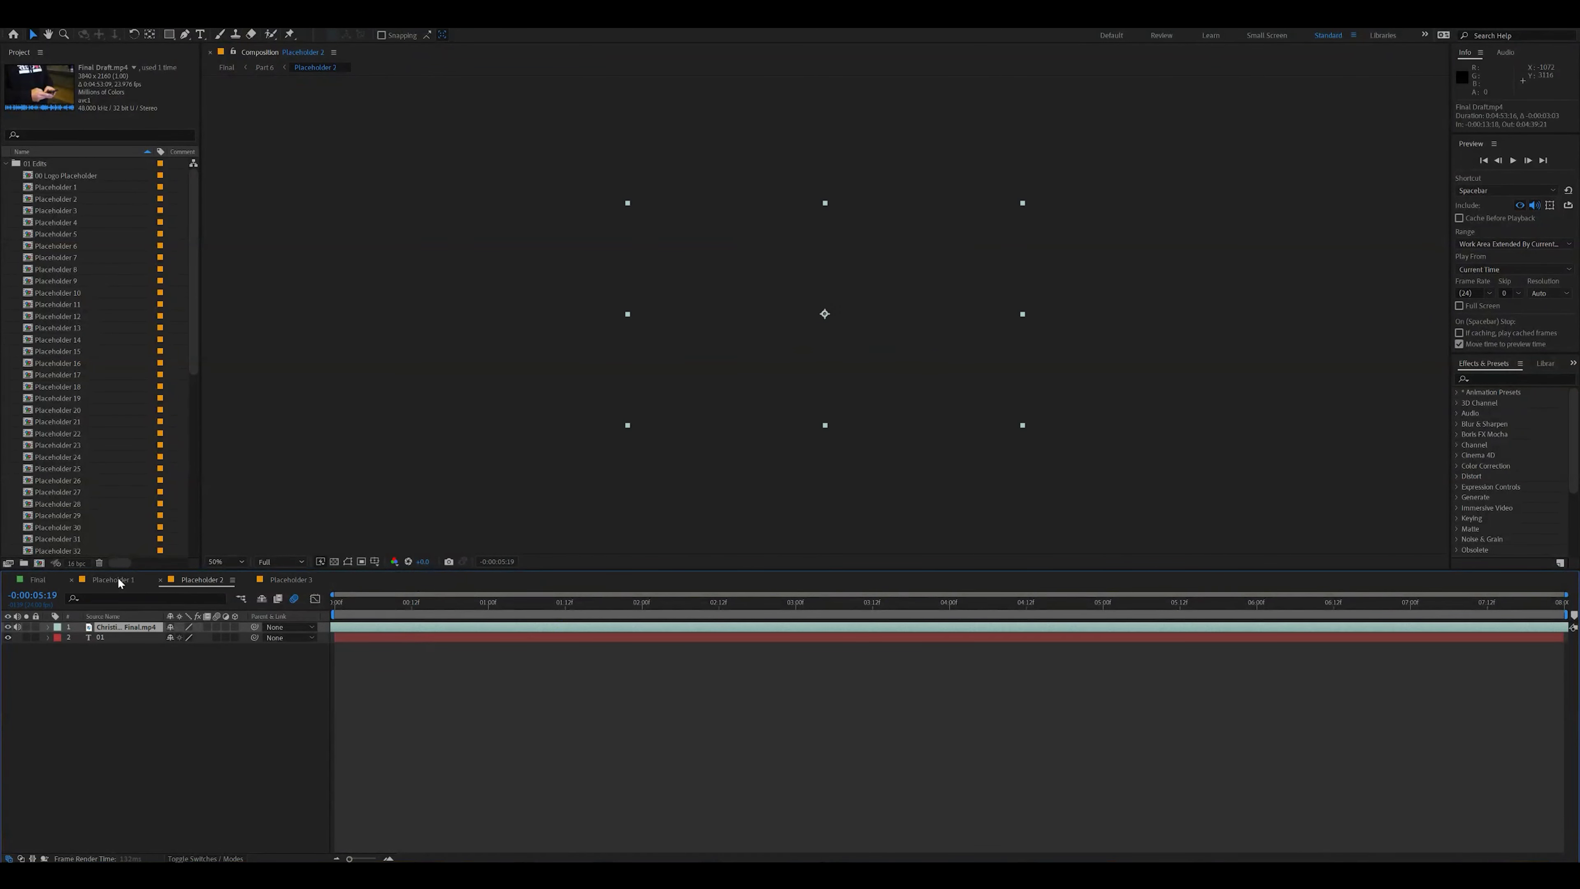
click(72, 580)
click(71, 581)
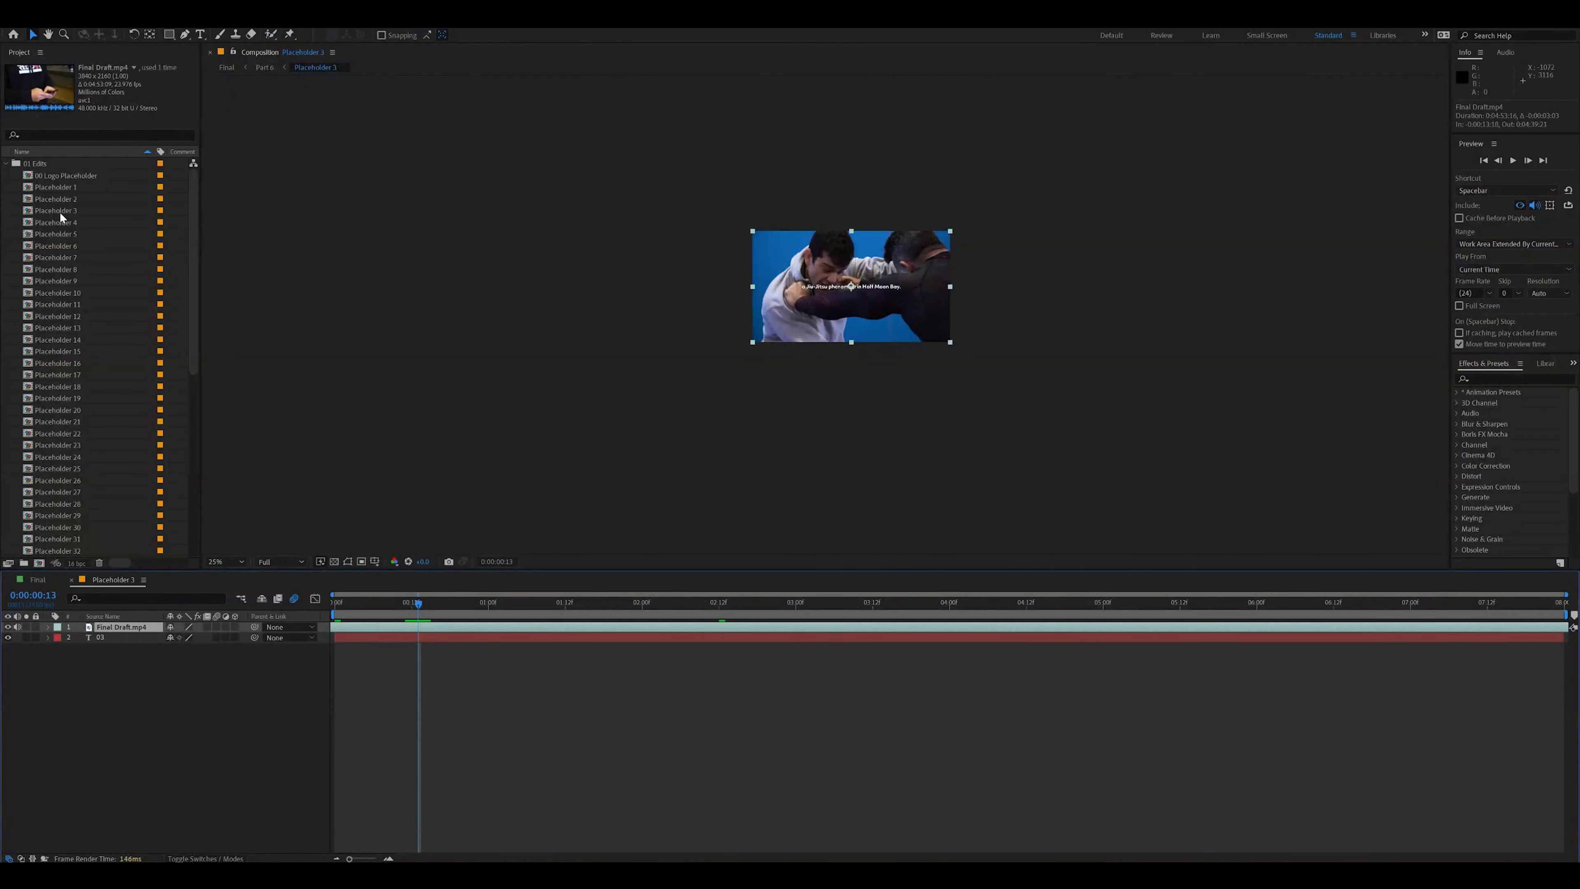
double_click(63, 222)
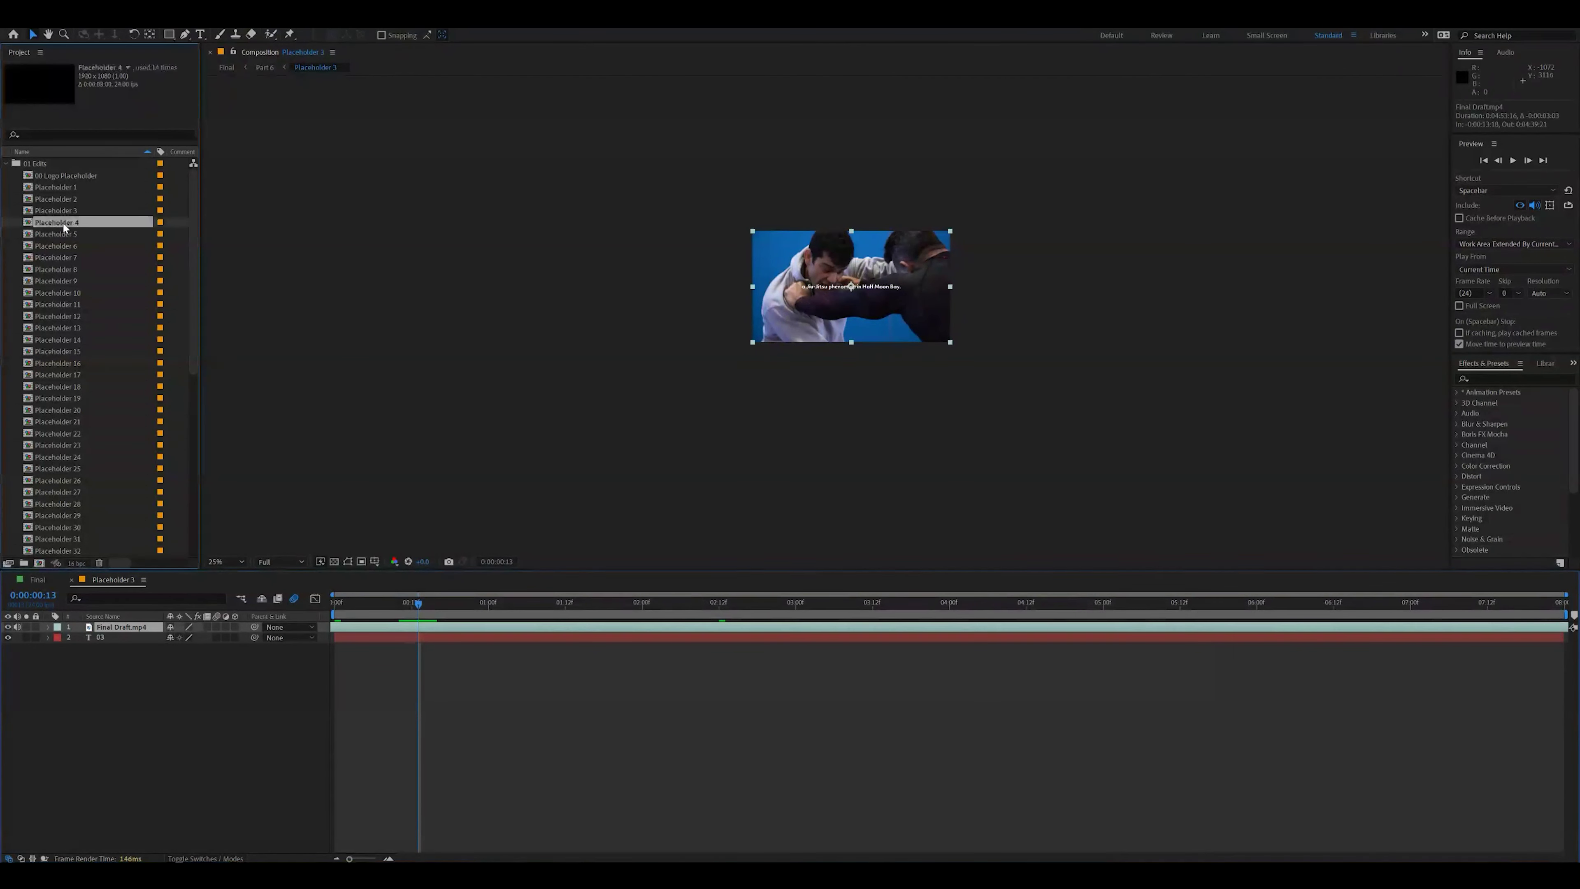
Check the 04 frame, then play a preview of the Final composition
click(365, 599)
click(39, 579)
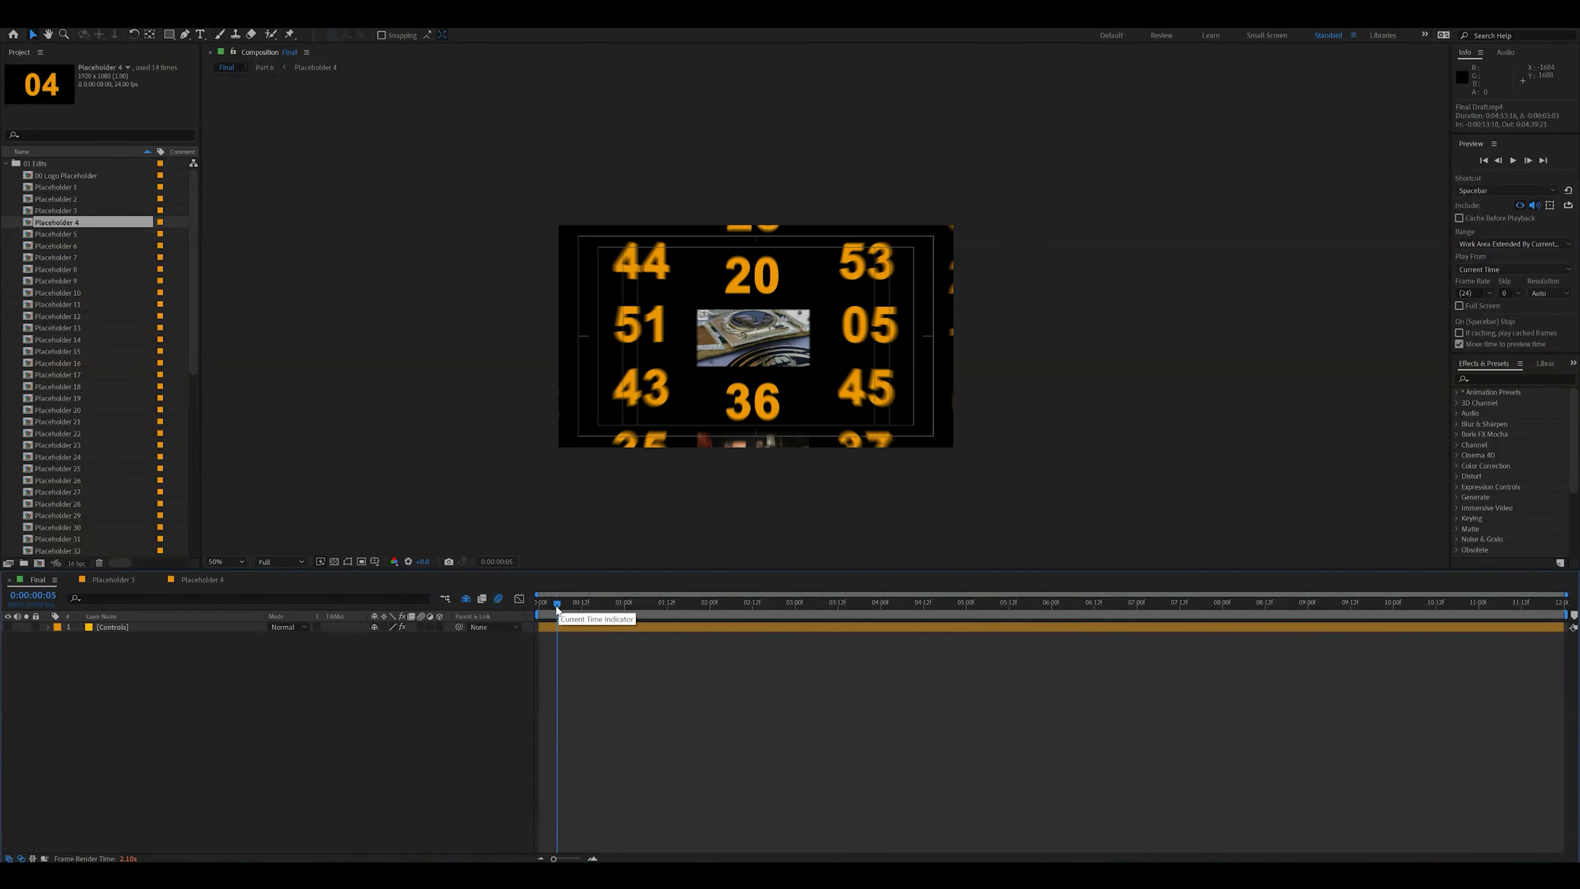
drag(557, 604, 546, 604)
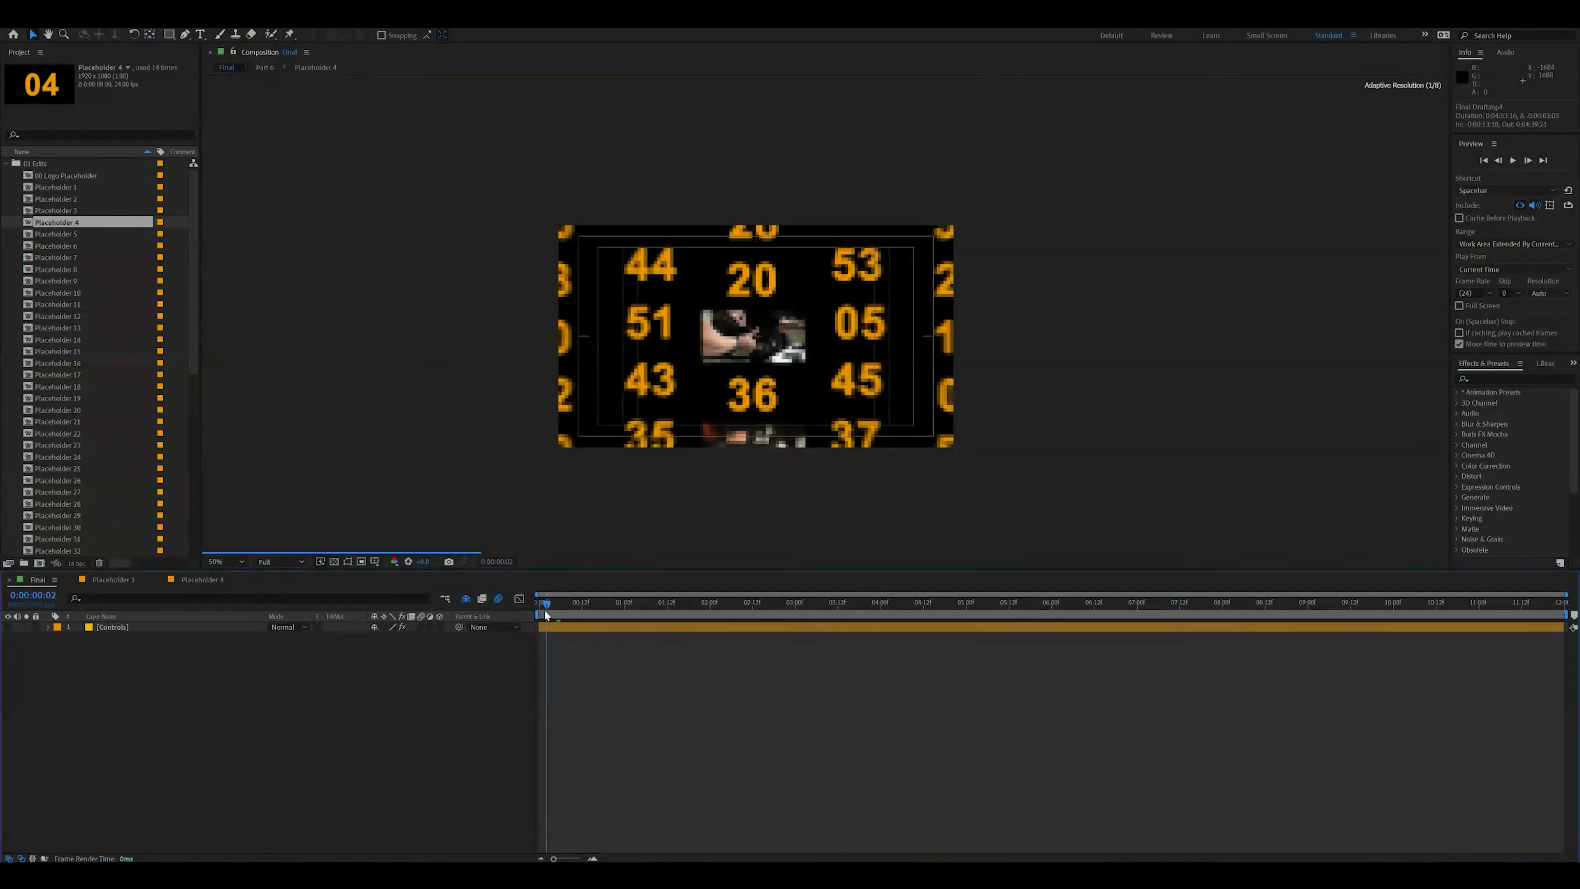
key(space)
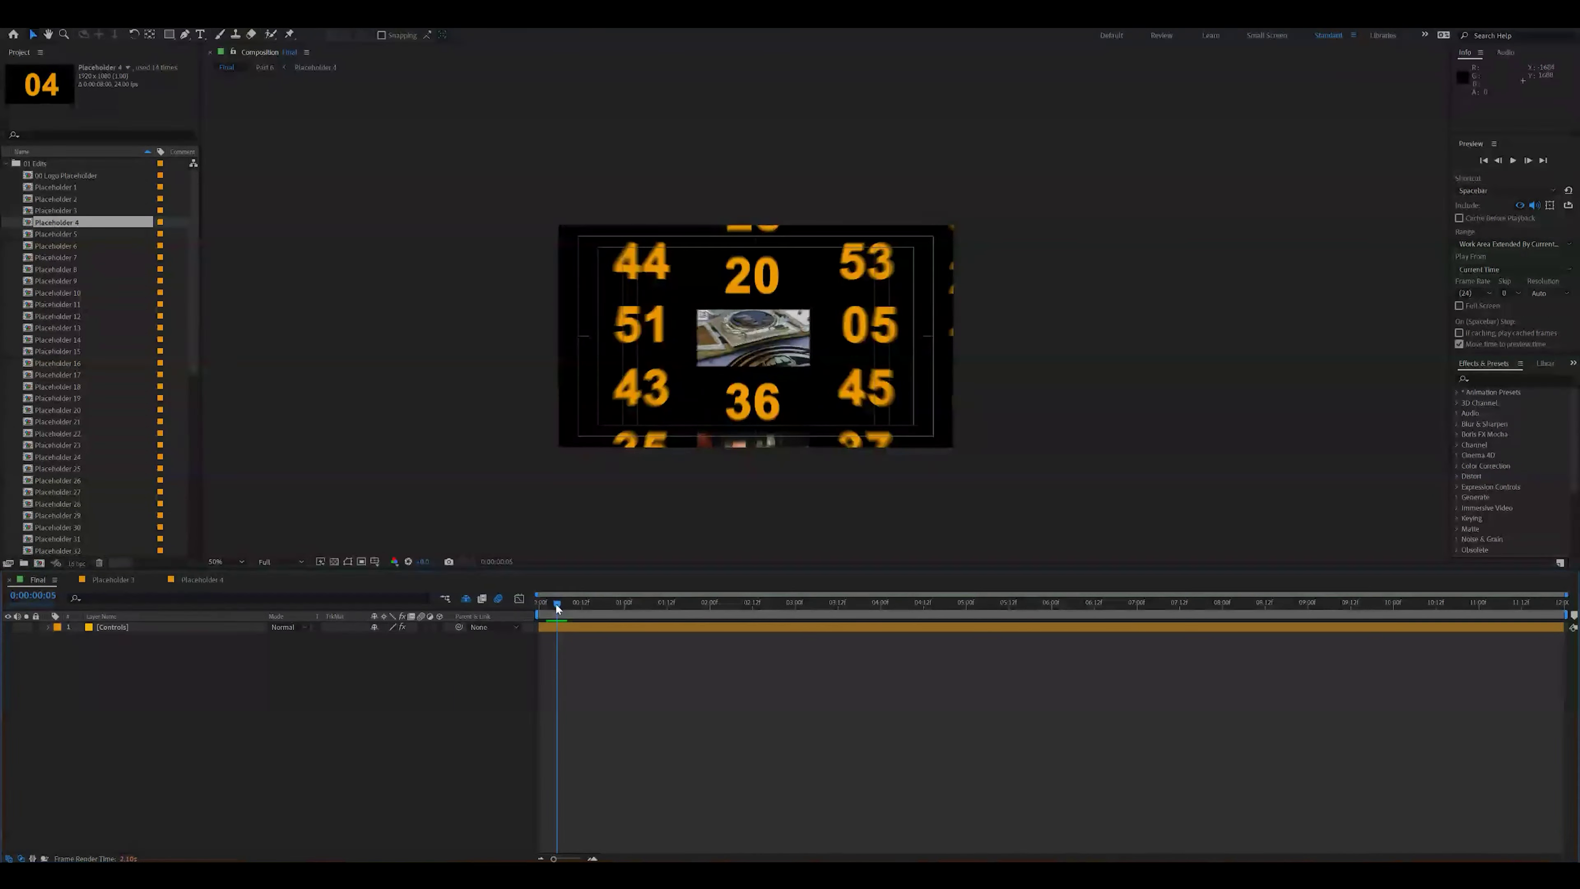
drag(556, 603, 646, 601)
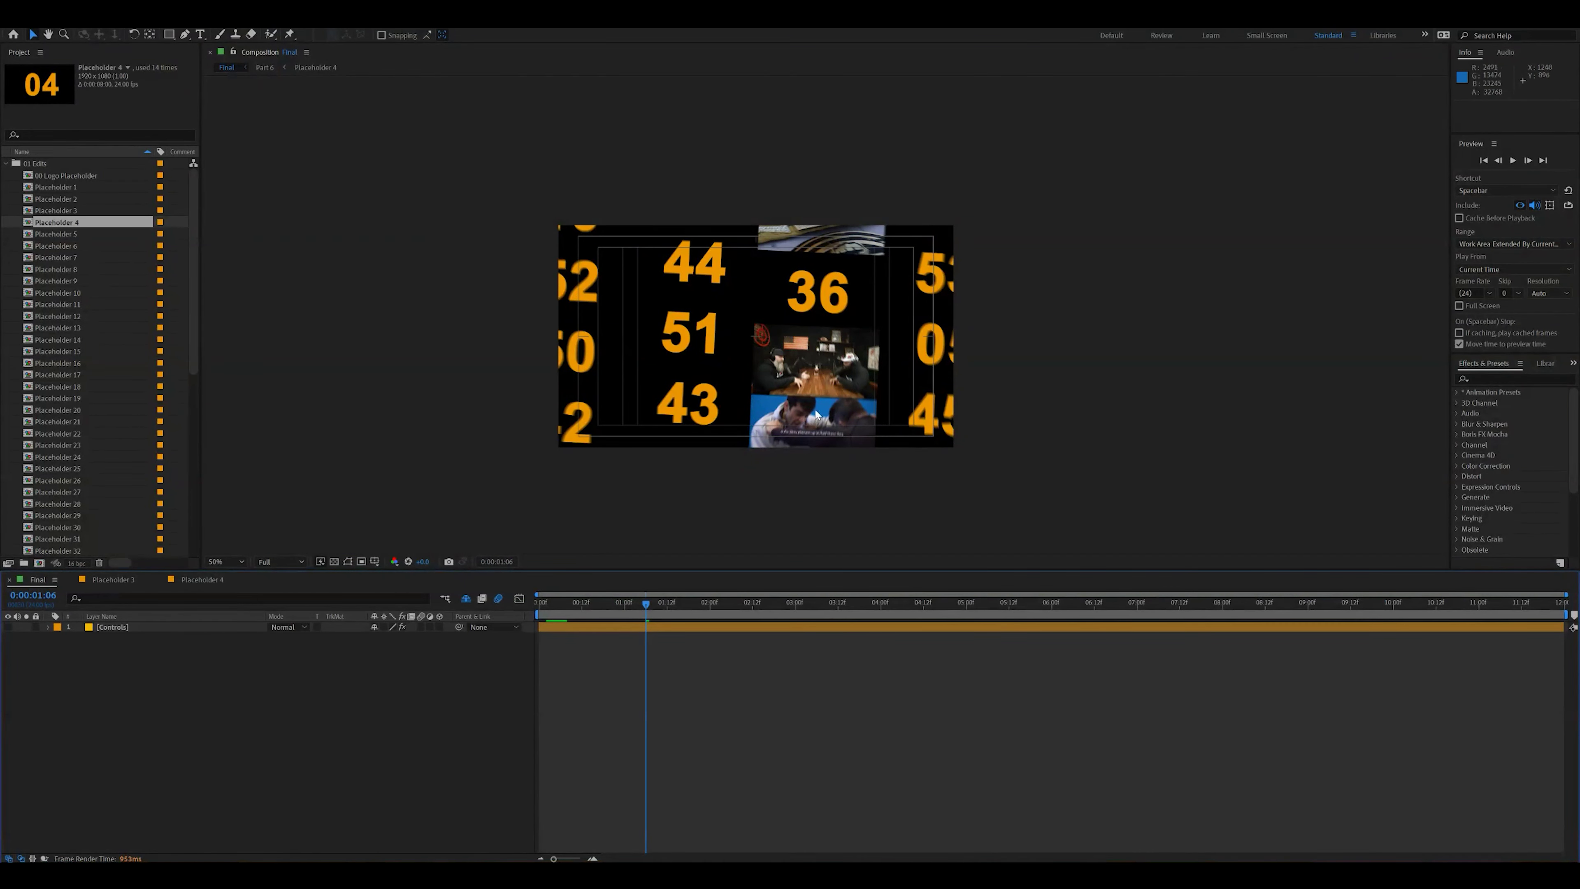
Go to the first frame of Placeholder 4, then return to the Final composition
click(193, 582)
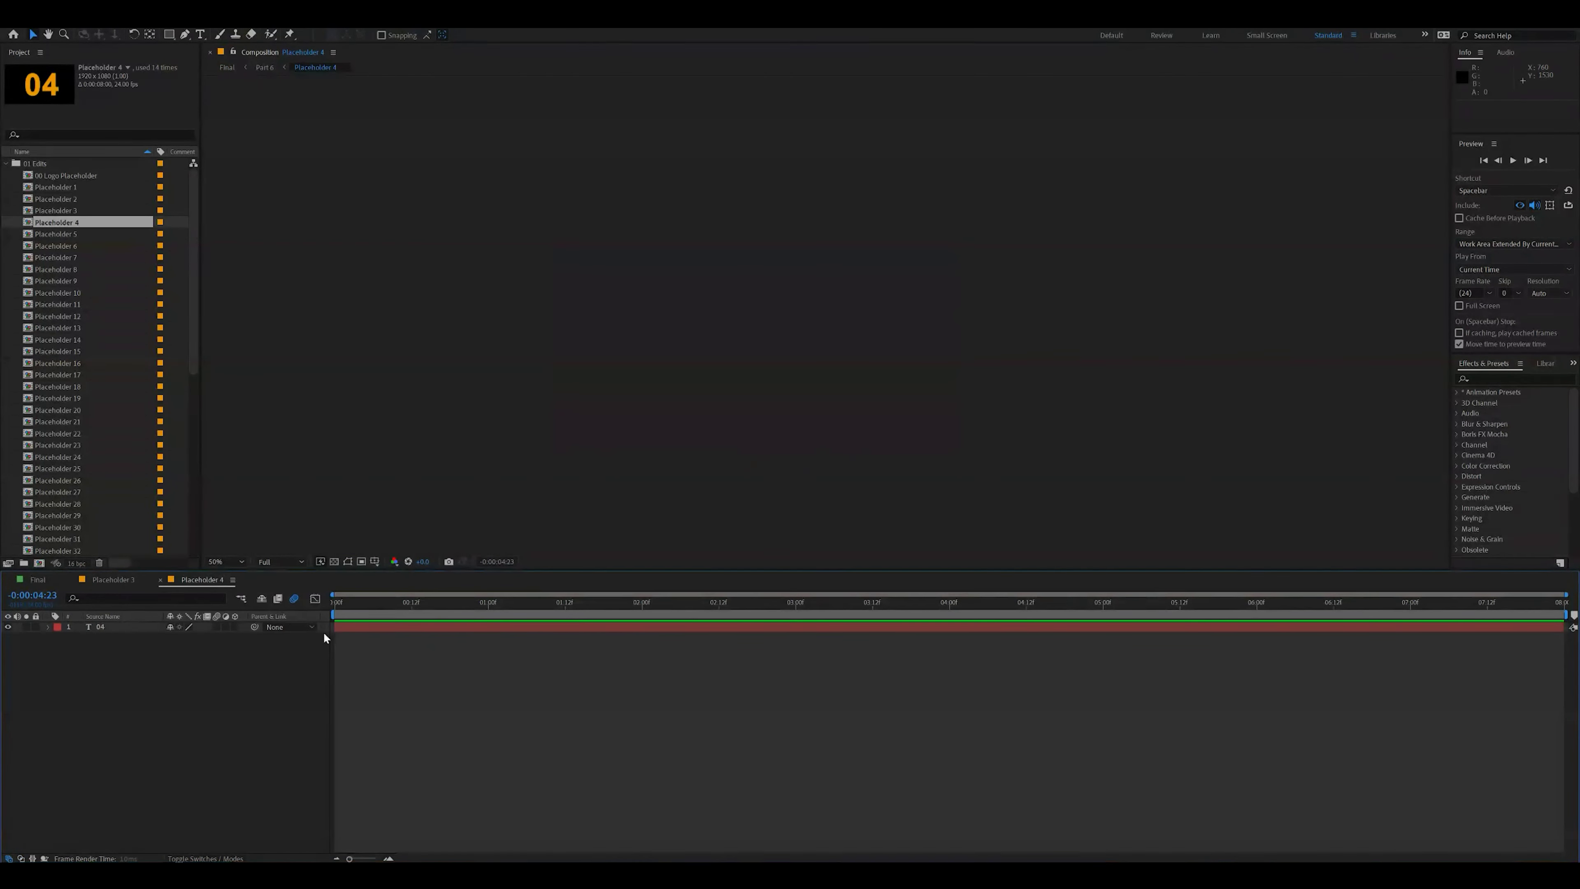
drag(367, 608, 334, 609)
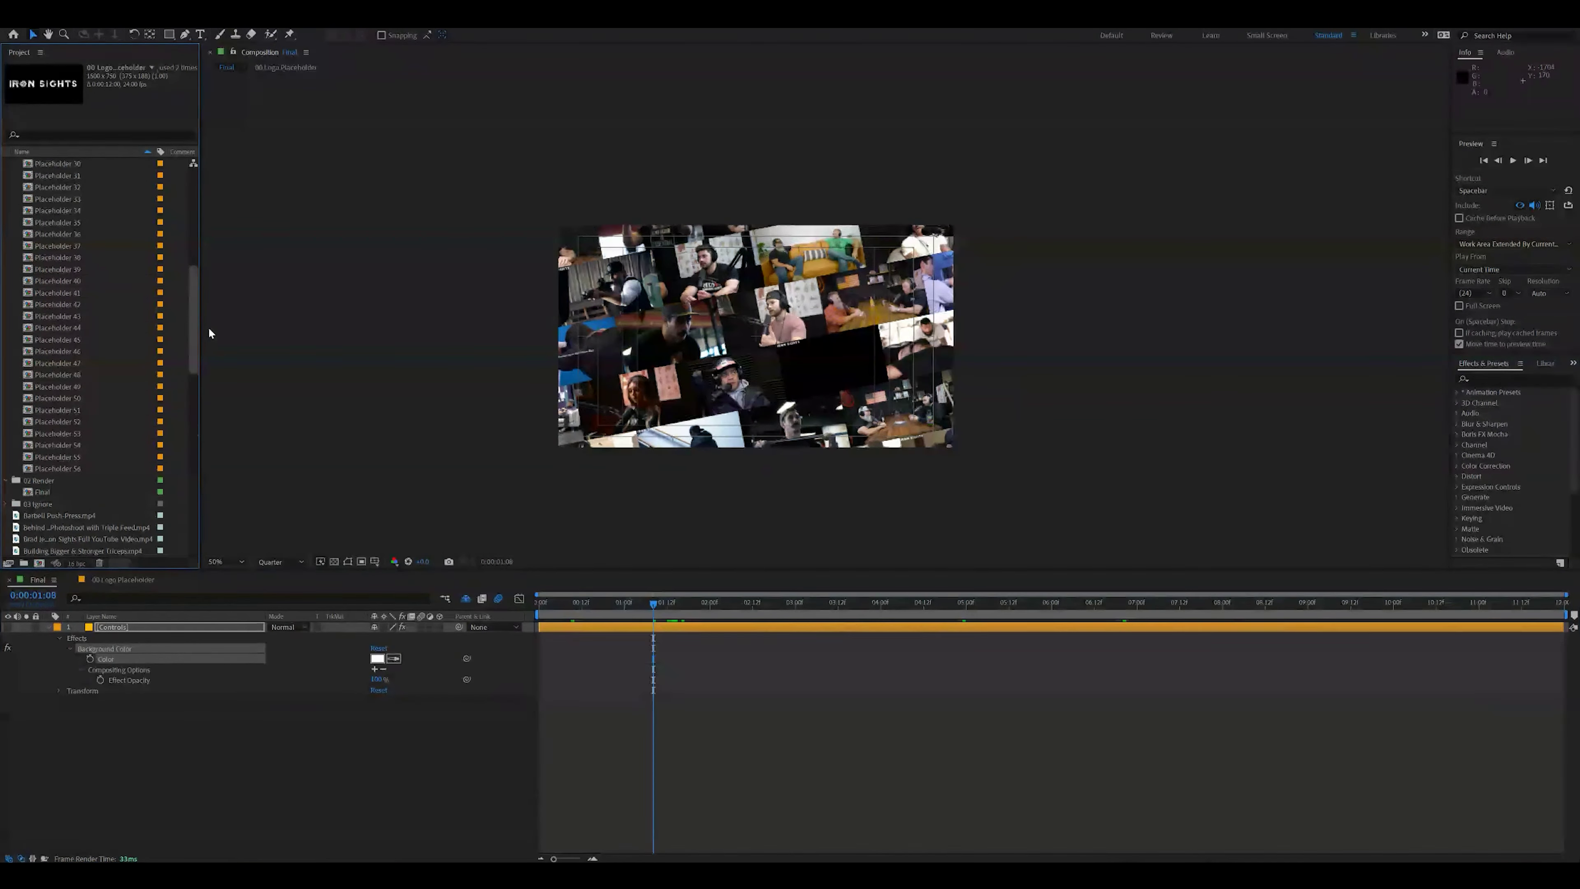
drag(208, 326, 211, 311)
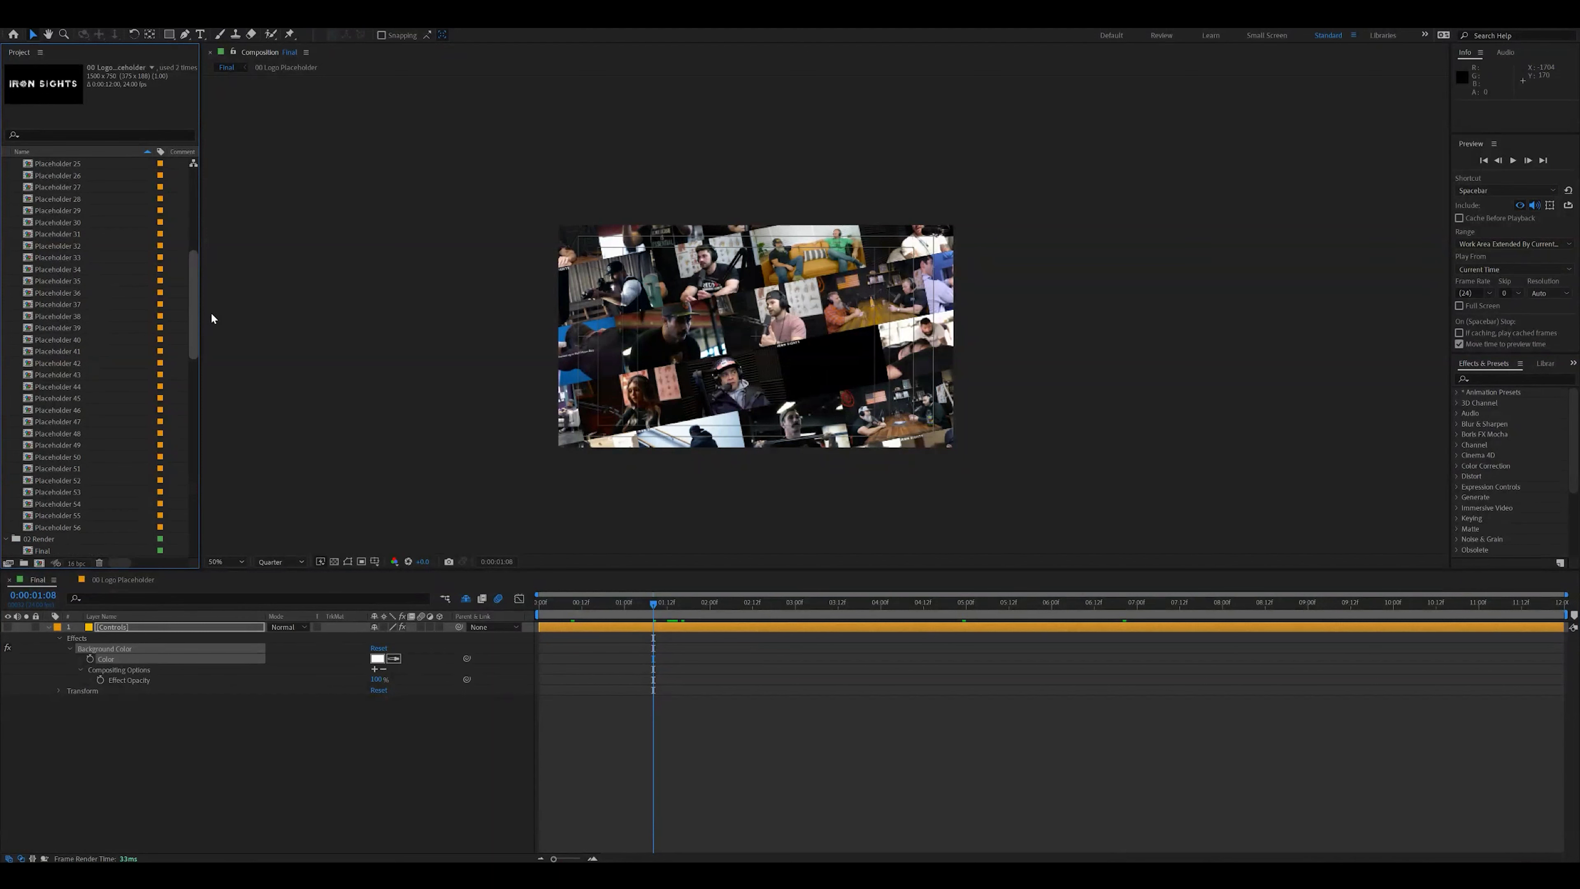
click(728, 605)
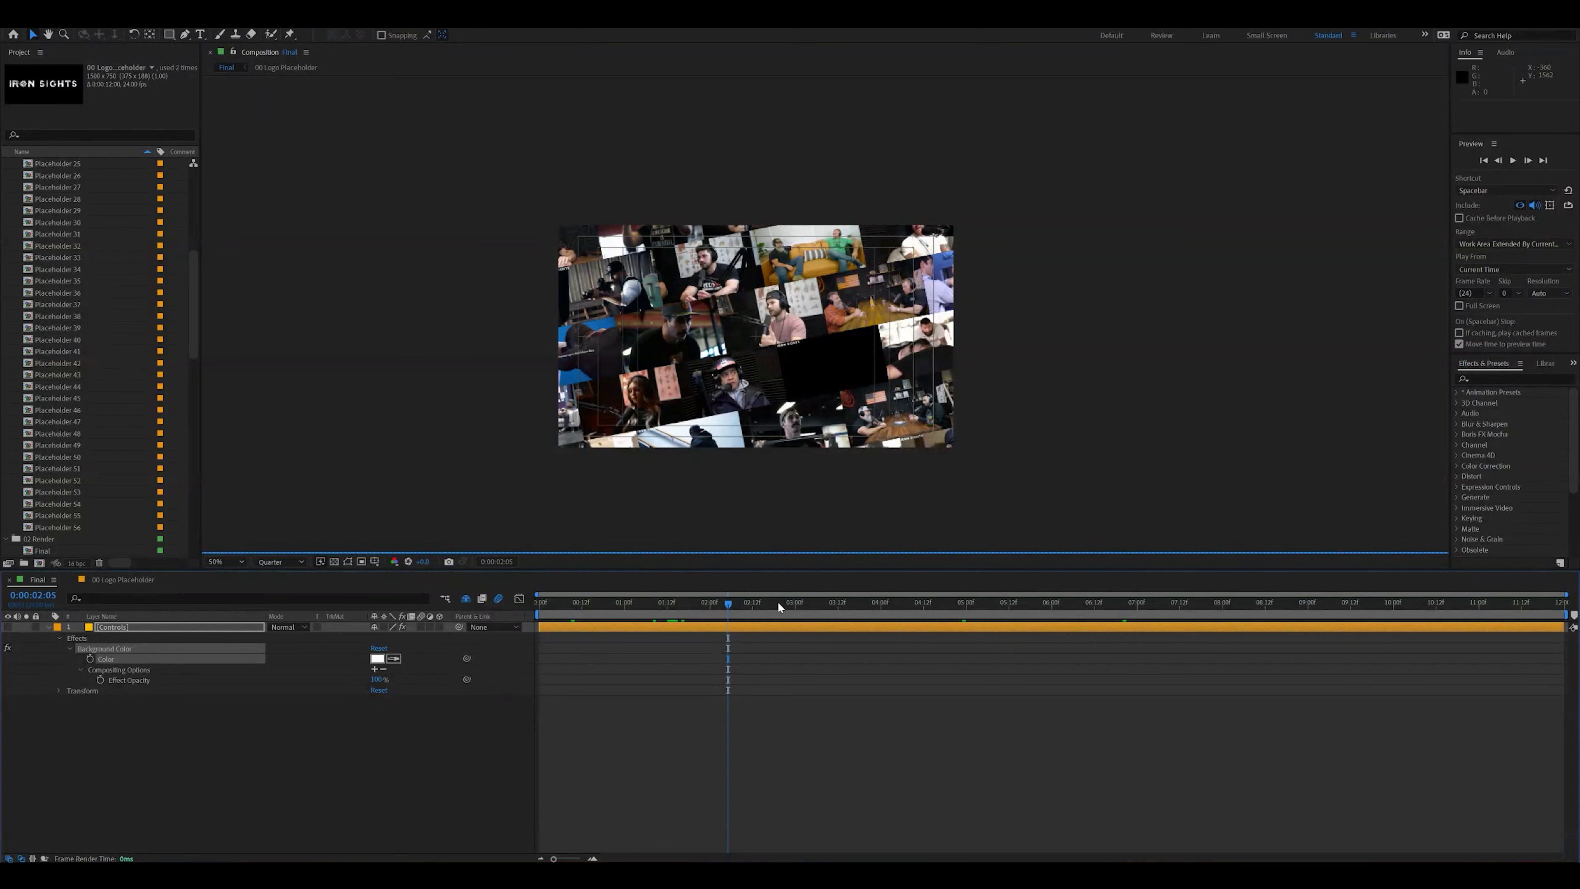
click(850, 613)
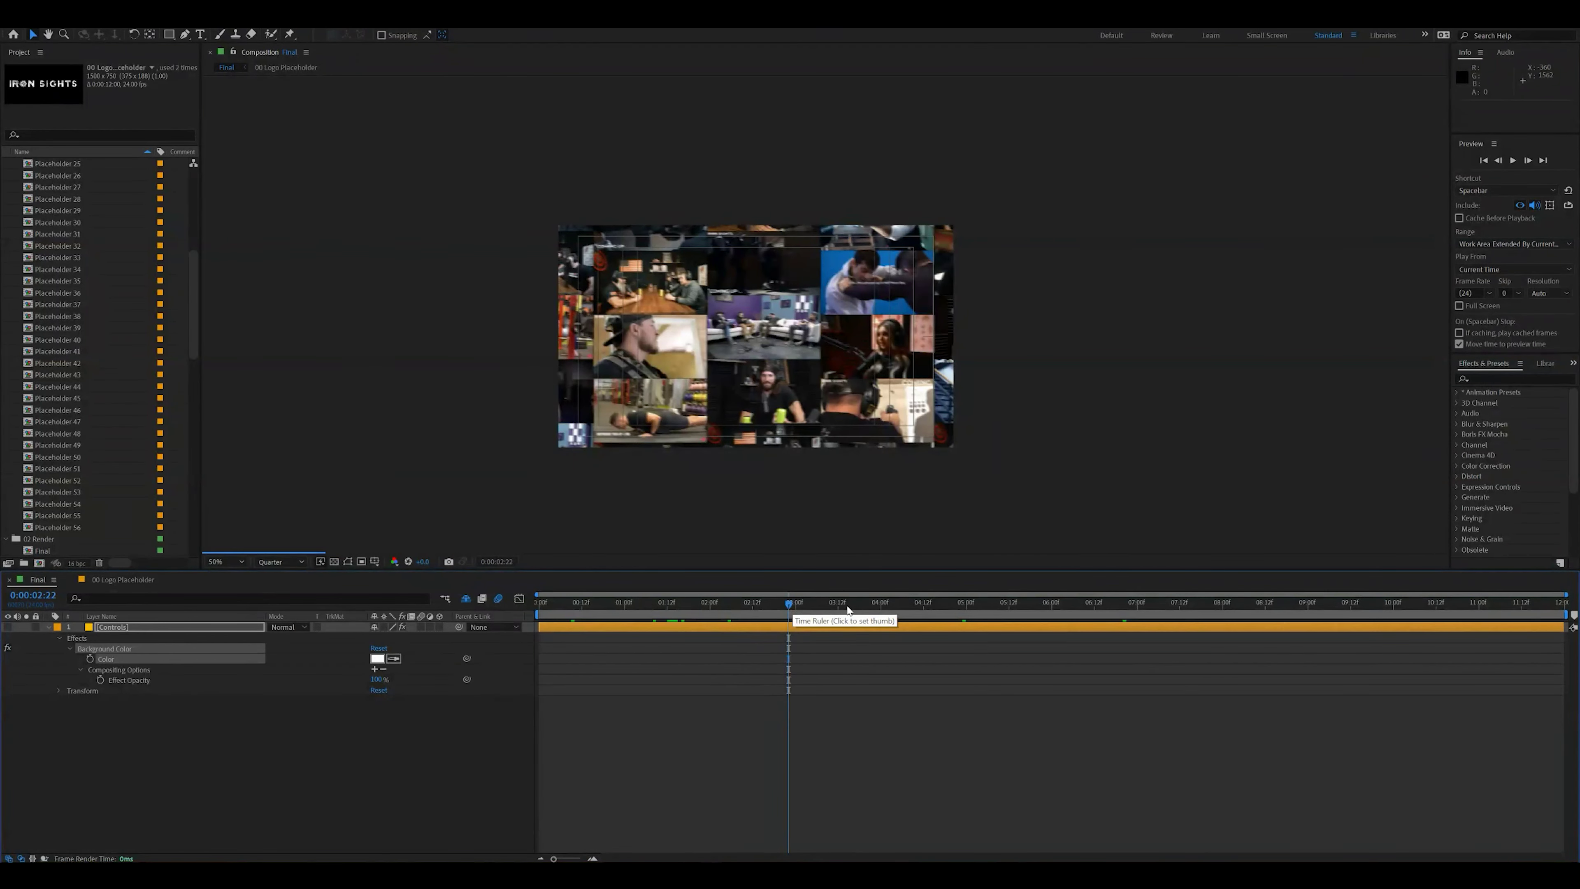
click(910, 605)
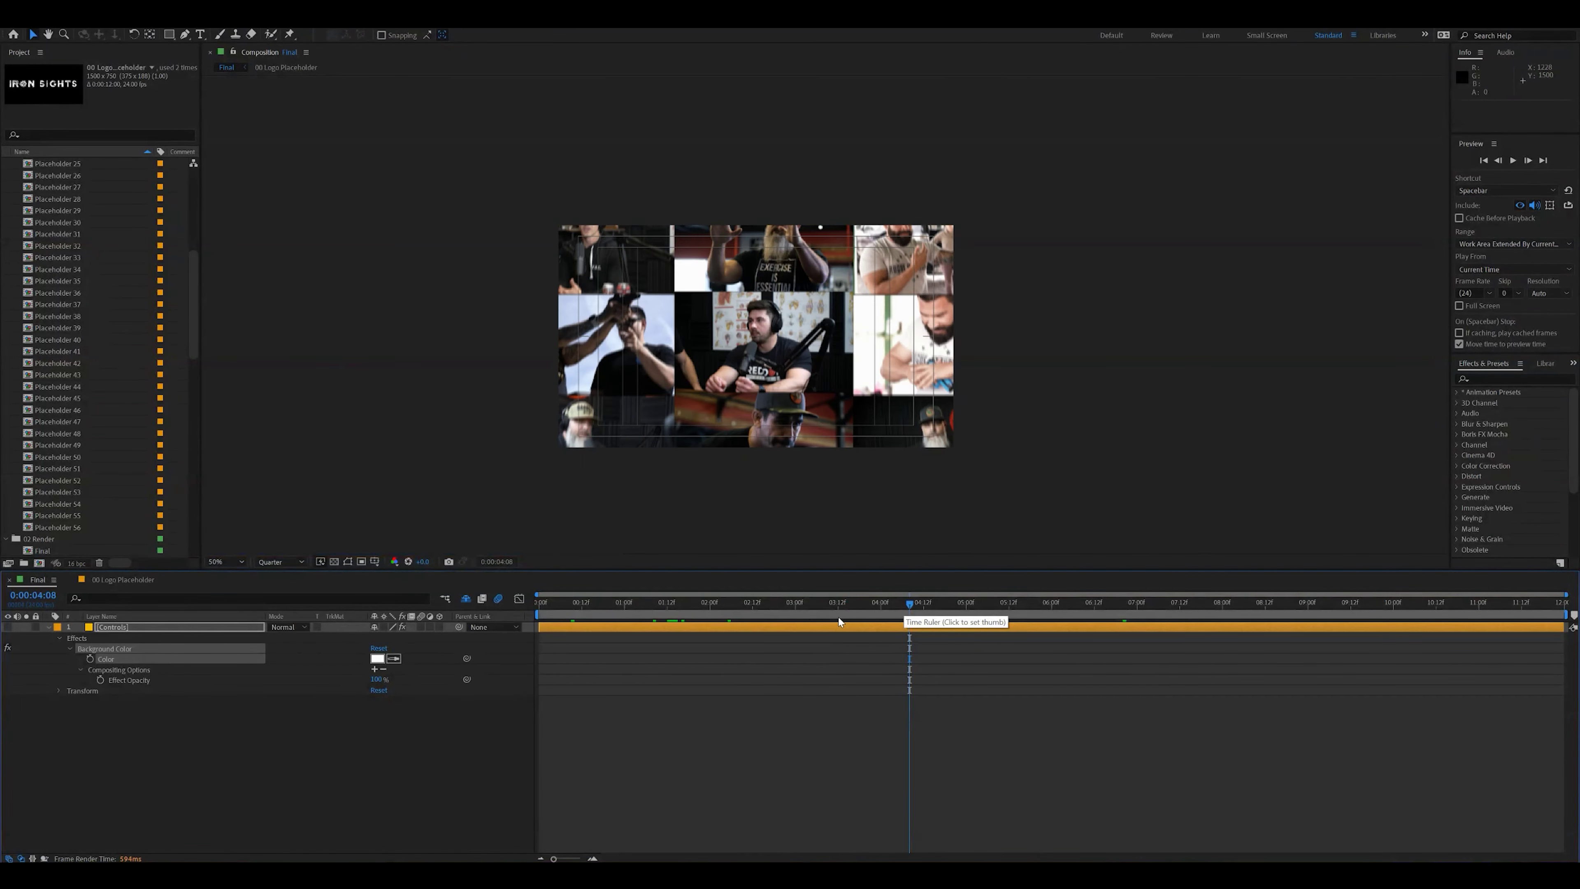
click(941, 604)
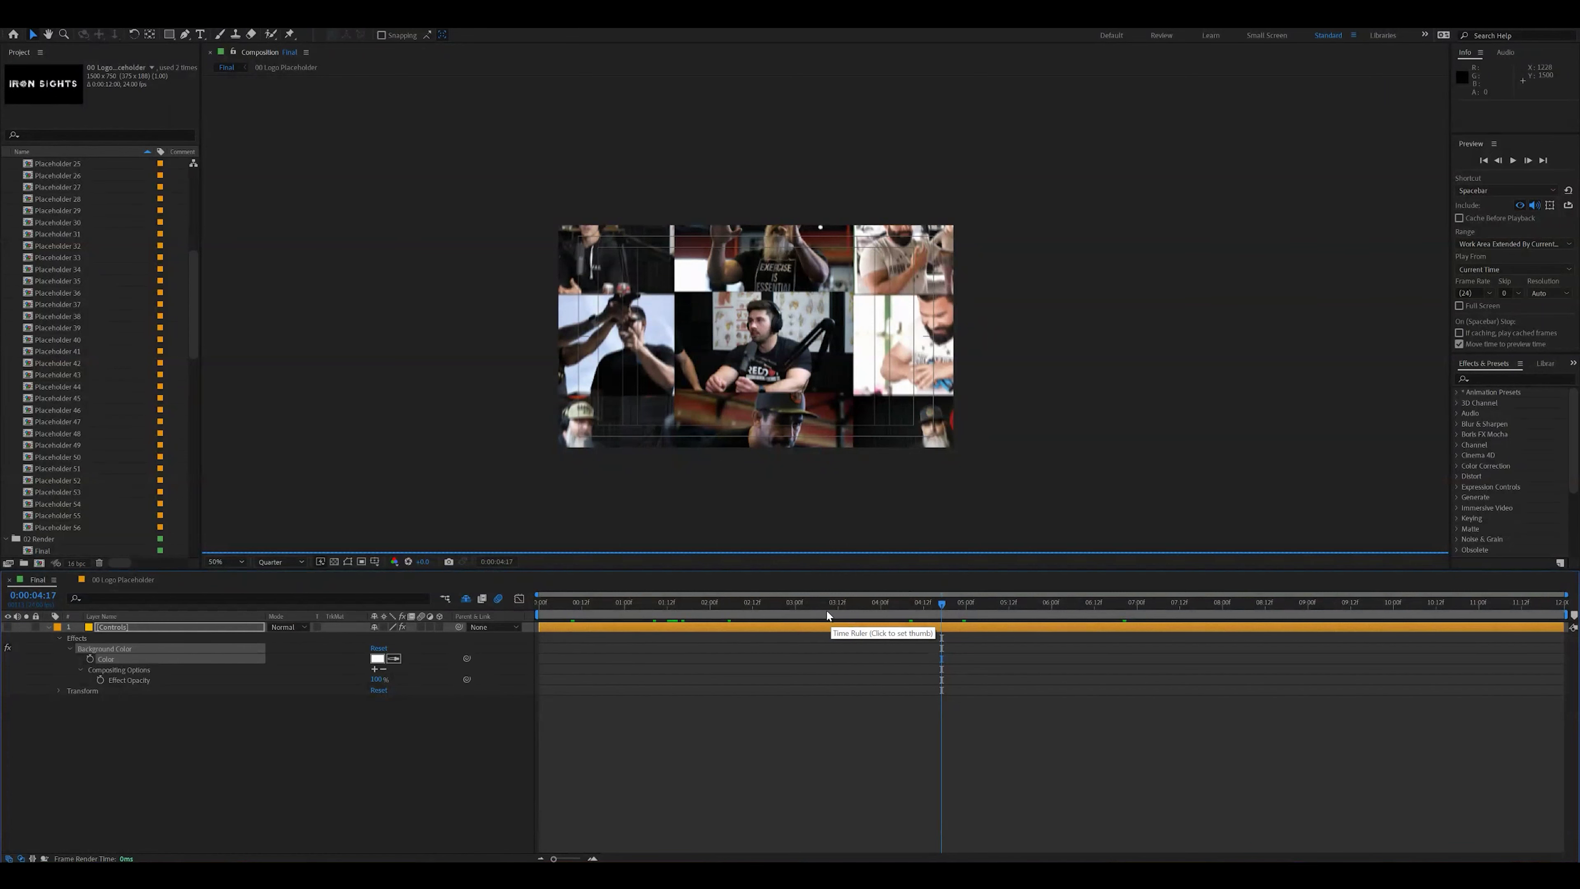
click(1235, 610)
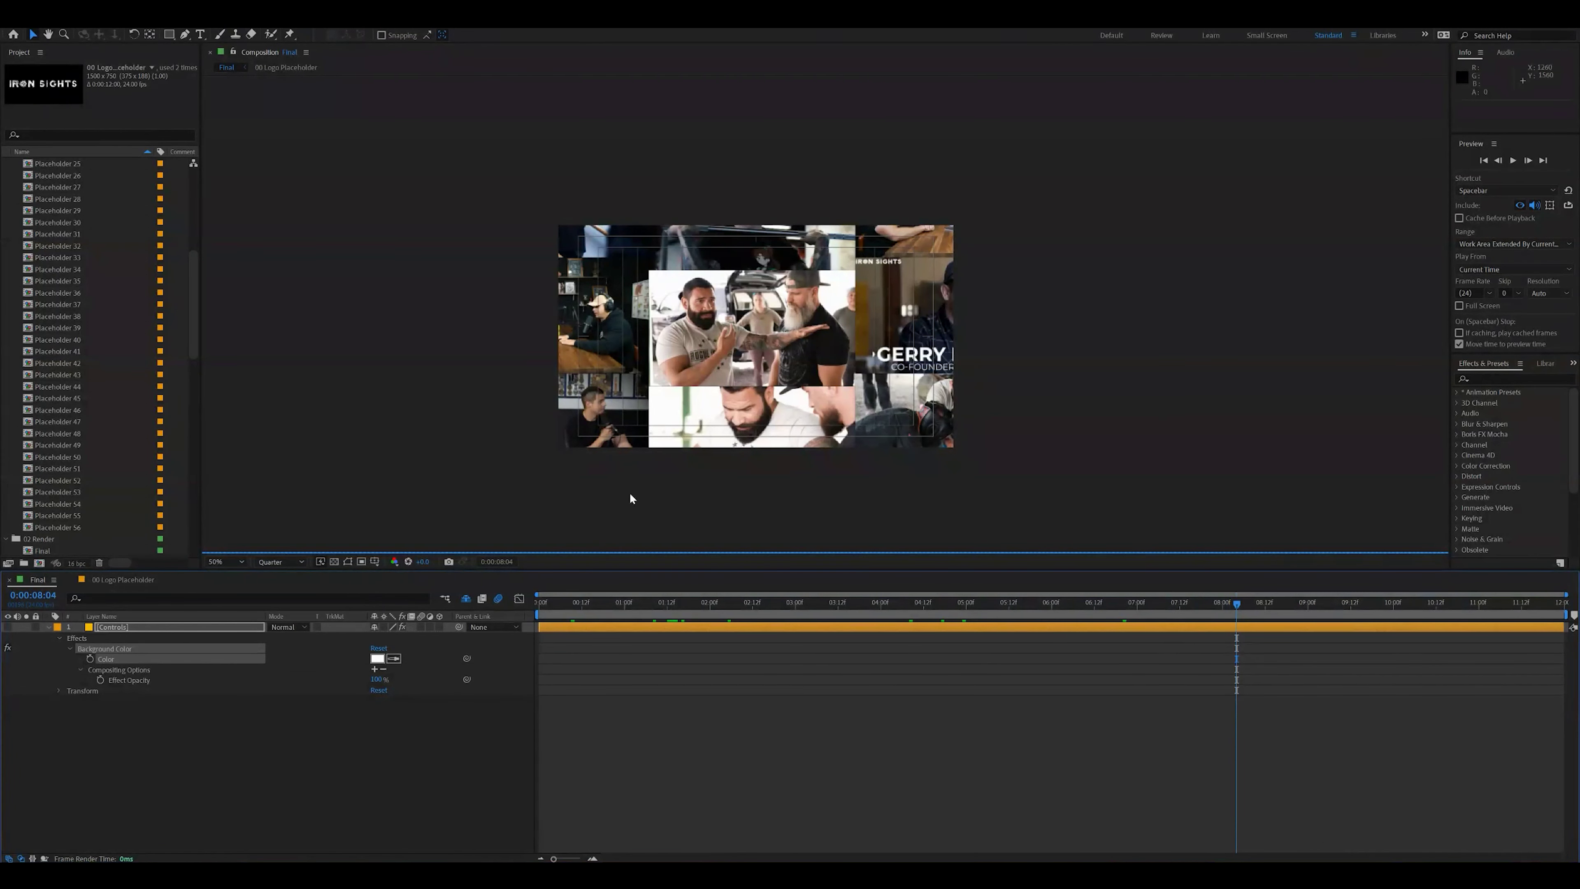
scroll(196, 330, up, 1)
drag(197, 317, 203, 189)
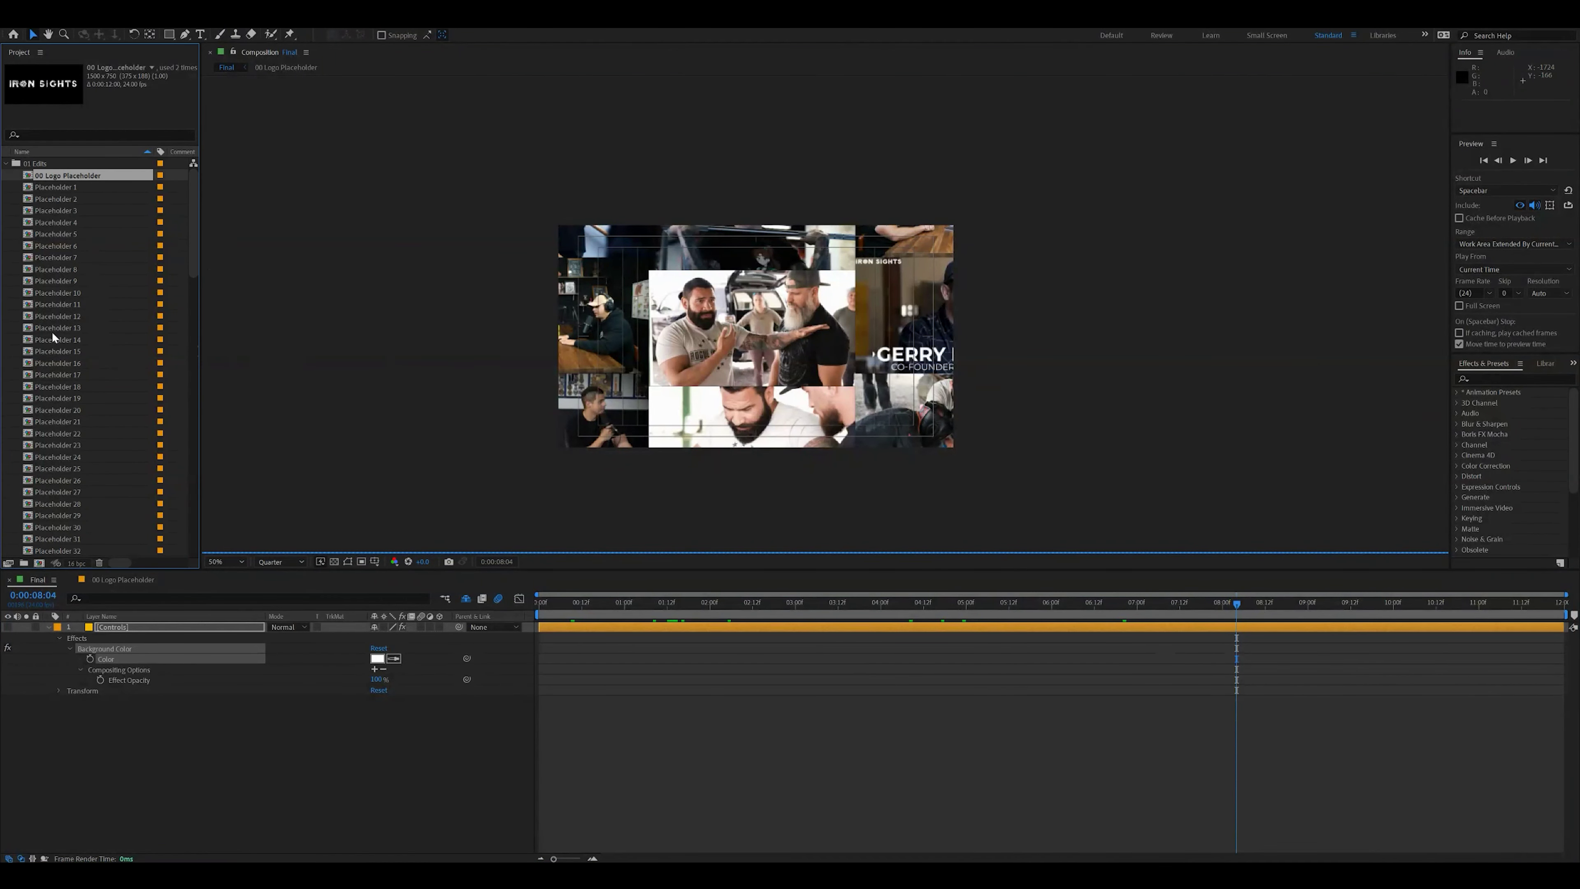
Open the 00 Logo Placeholder composition from the Project panel, showing an empty black frame
click(63, 188)
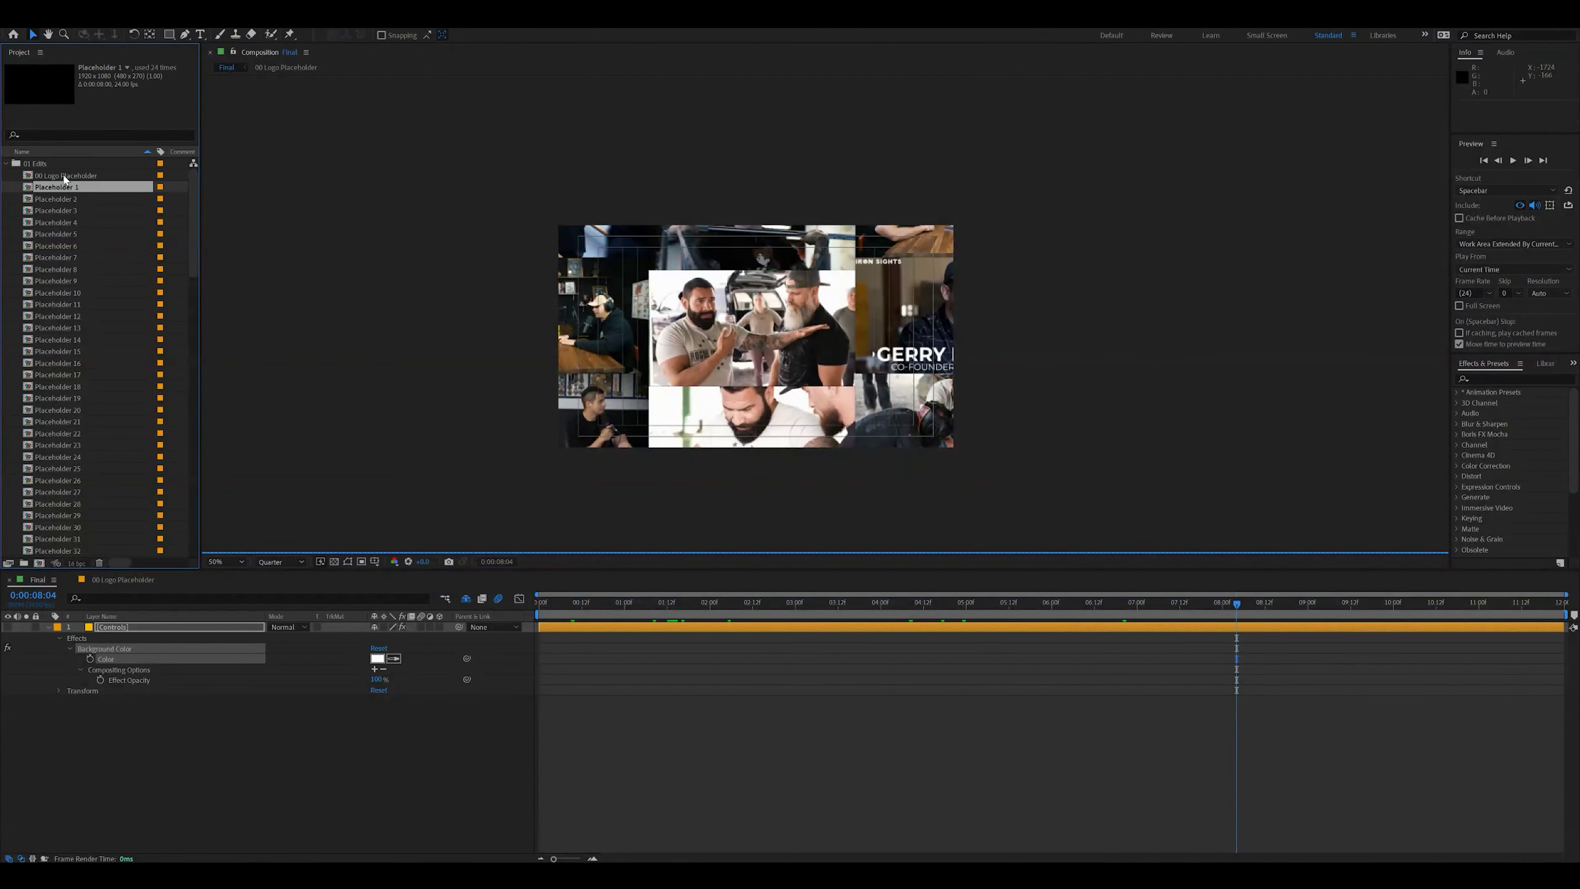
double_click(64, 177)
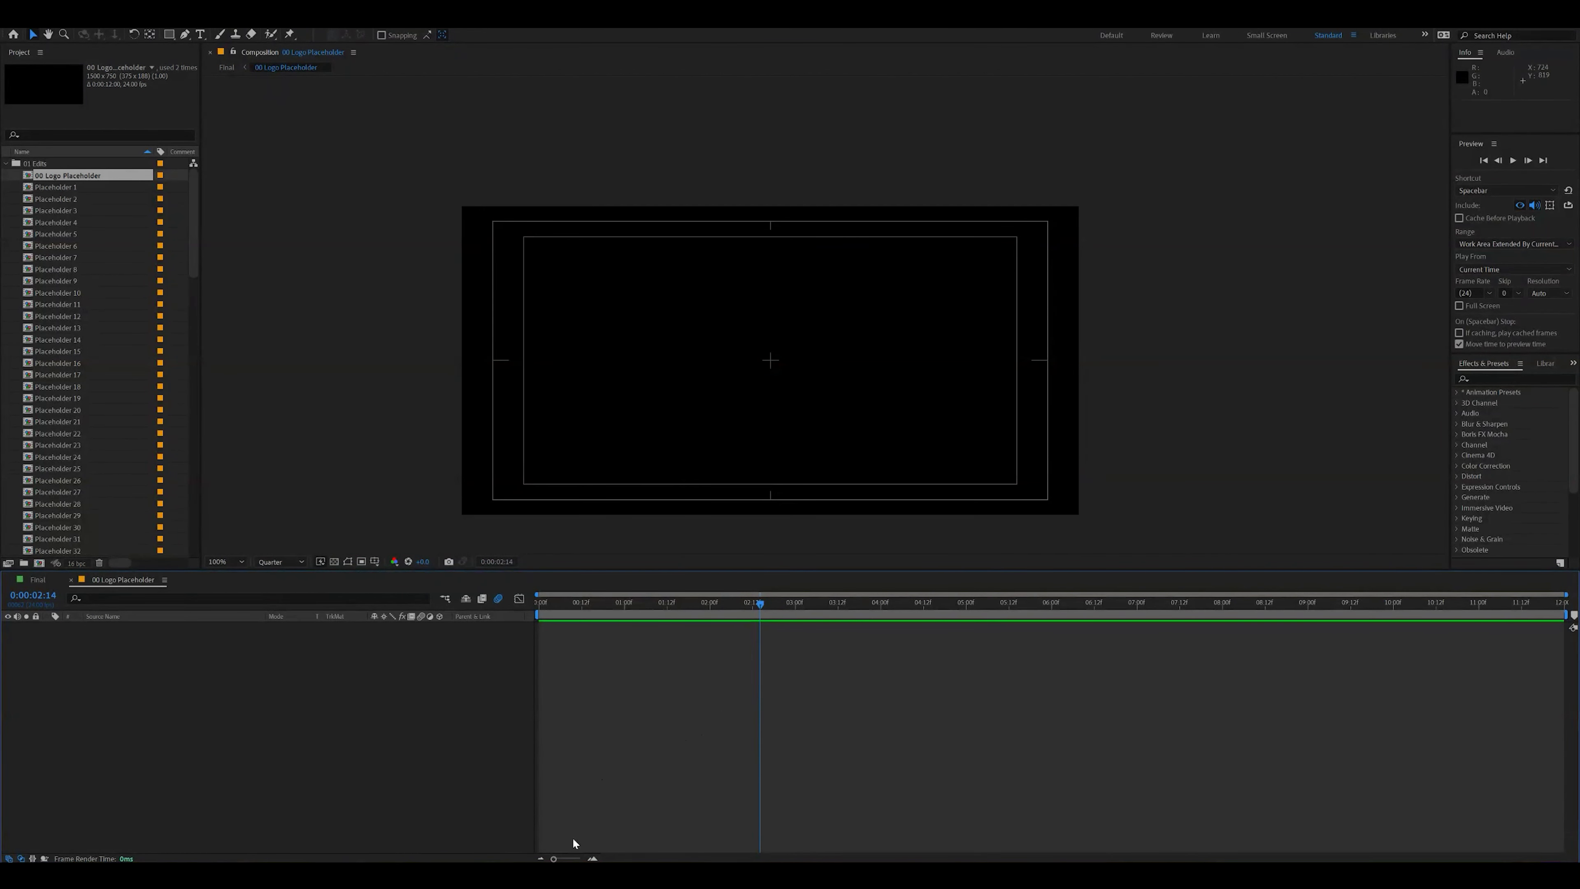
mouse_move(635, 877)
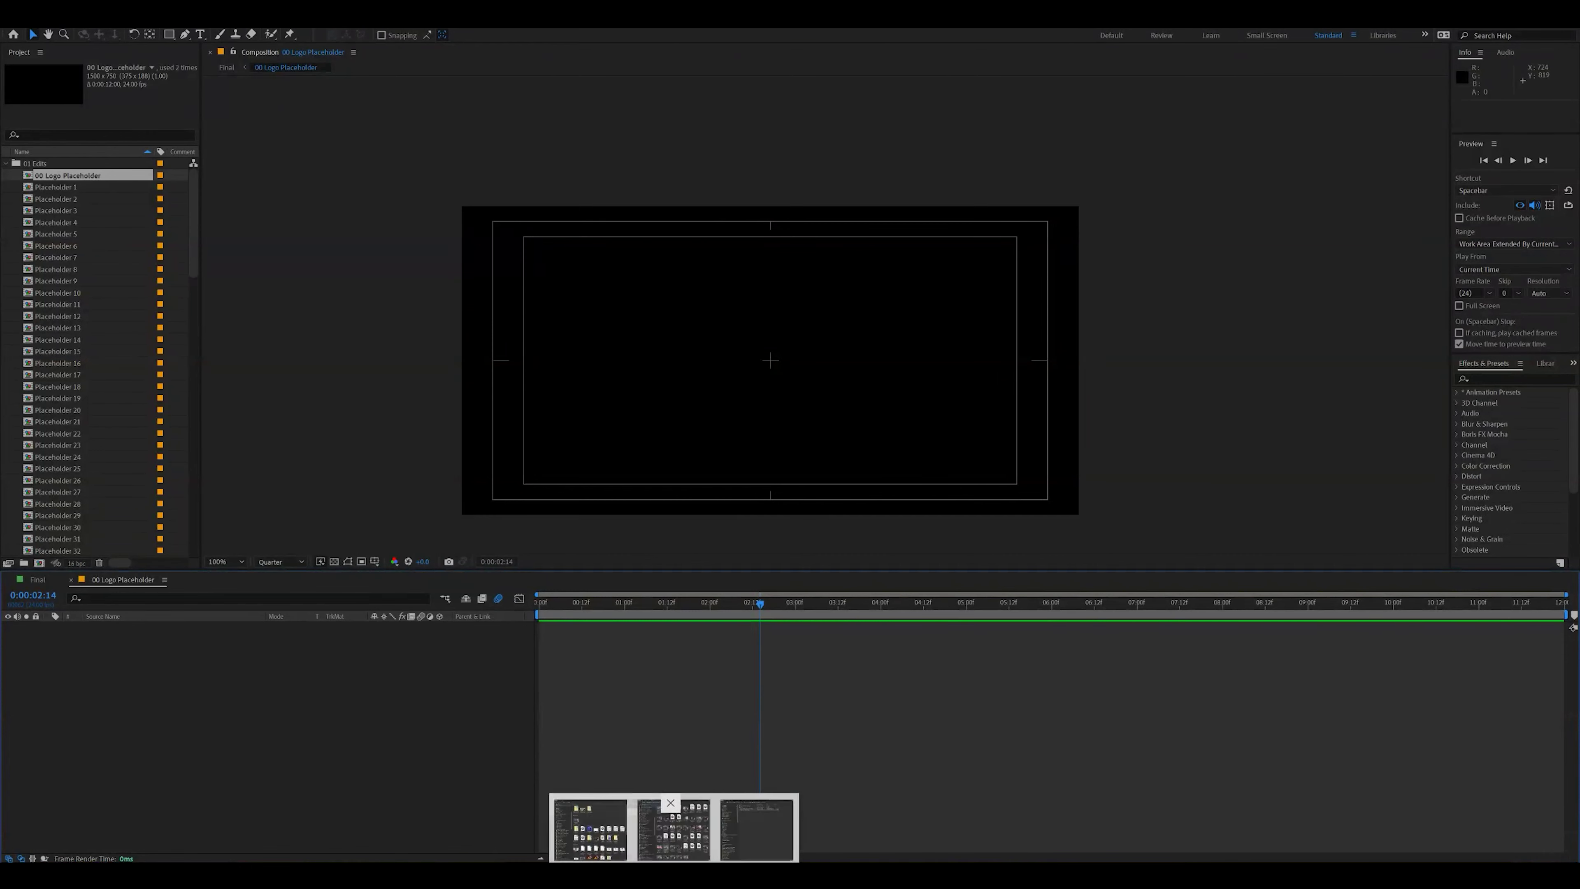
Drag ISP_logo_wht-grit.png from Chrome's Downloads list into the 00 Logo Placeholder timeline
click(1057, 828)
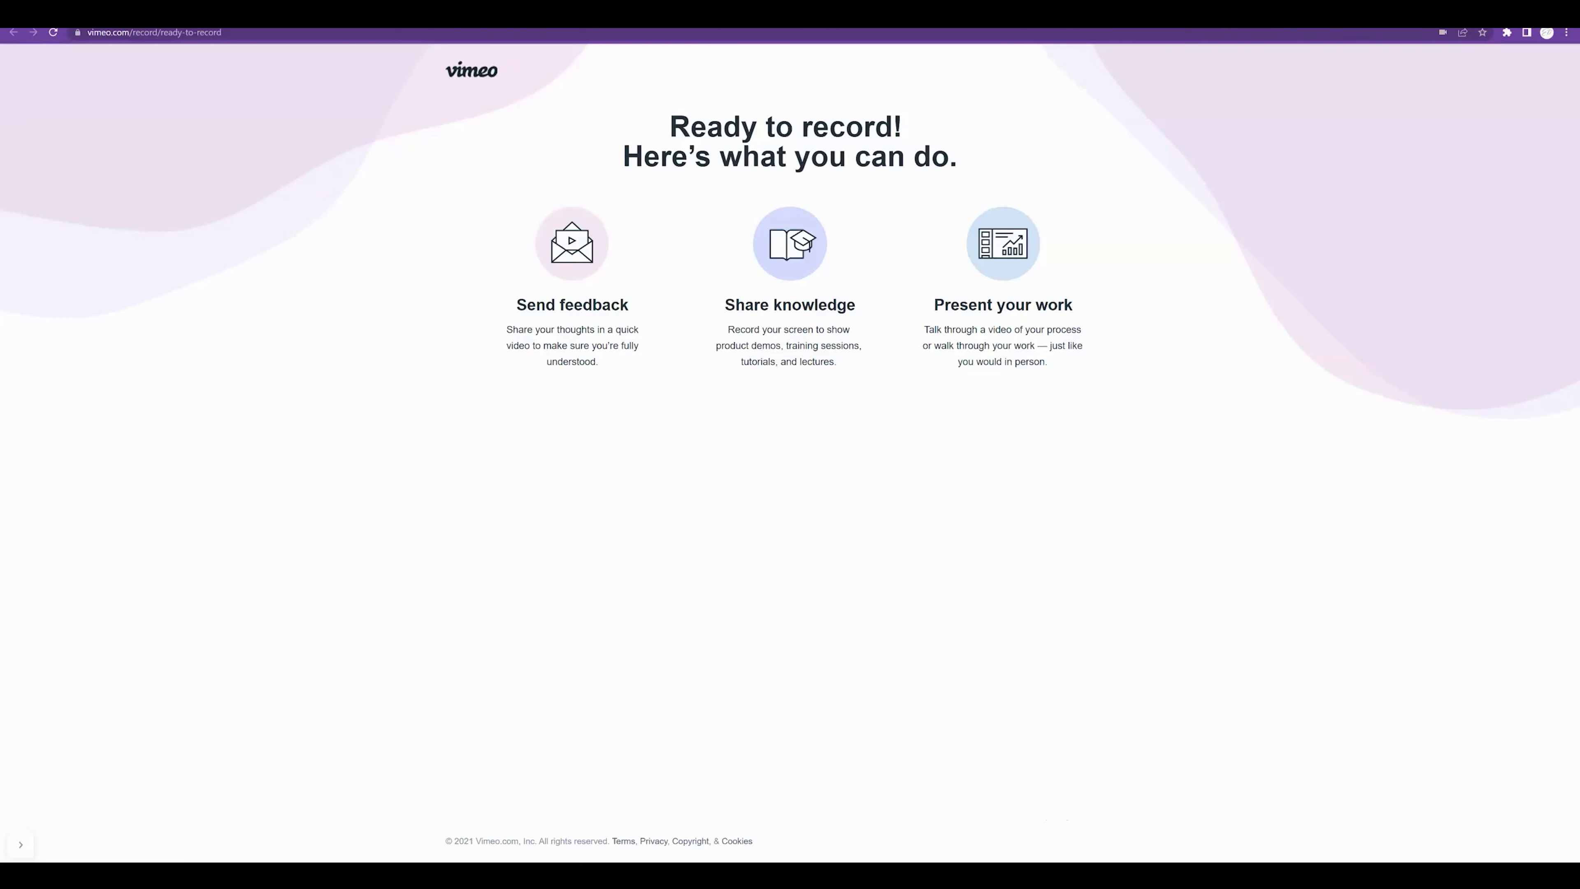
key(ctrl+j)
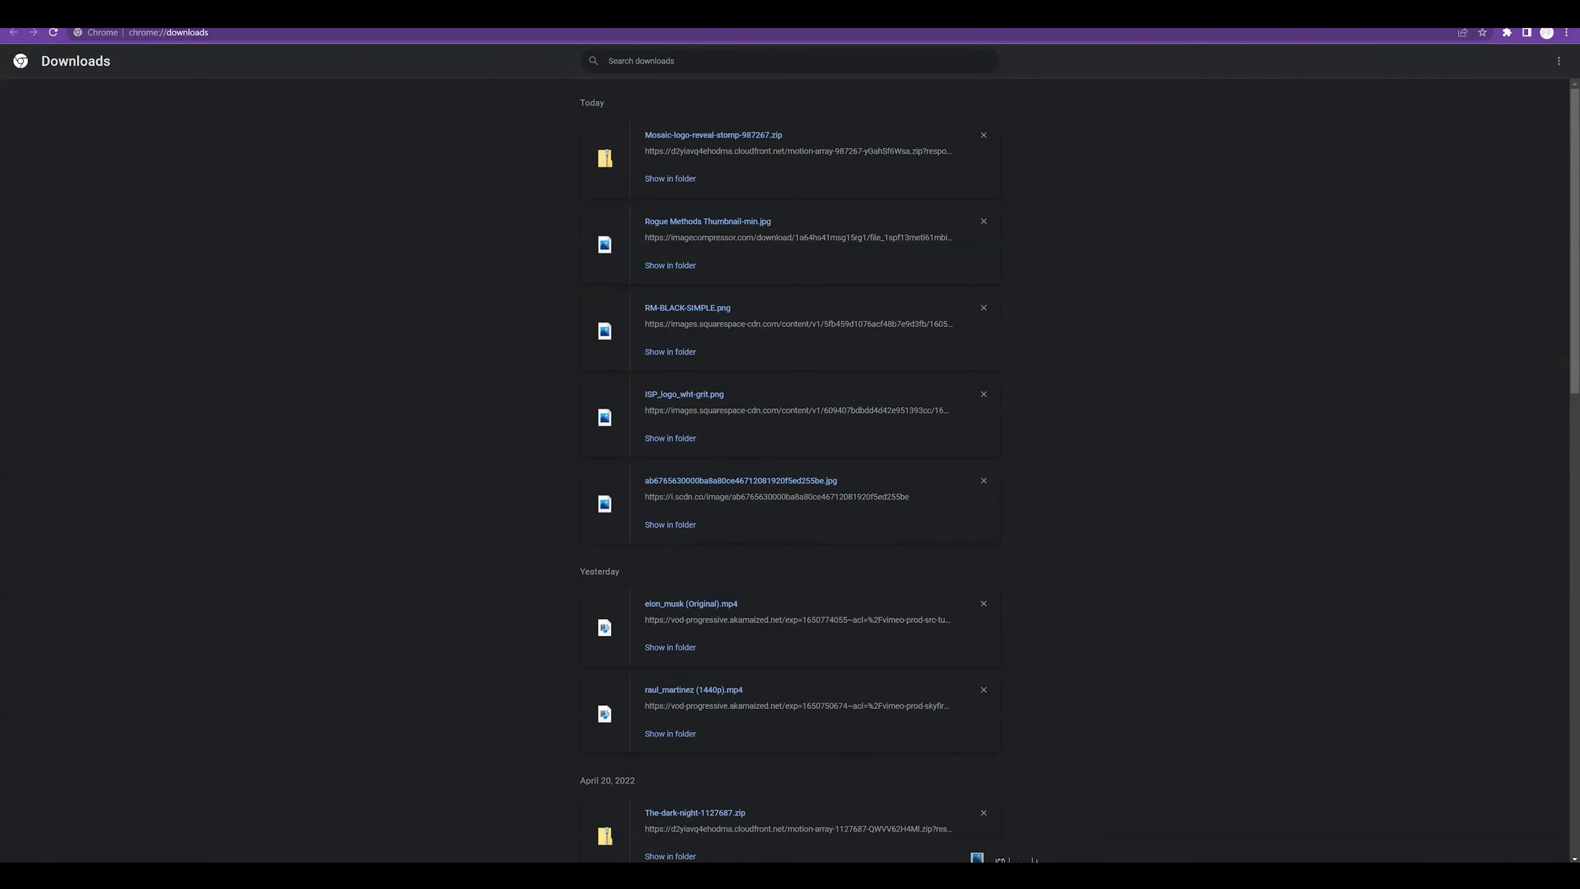
scroll(1032, 834, down, 2)
drag(978, 859, 421, 678)
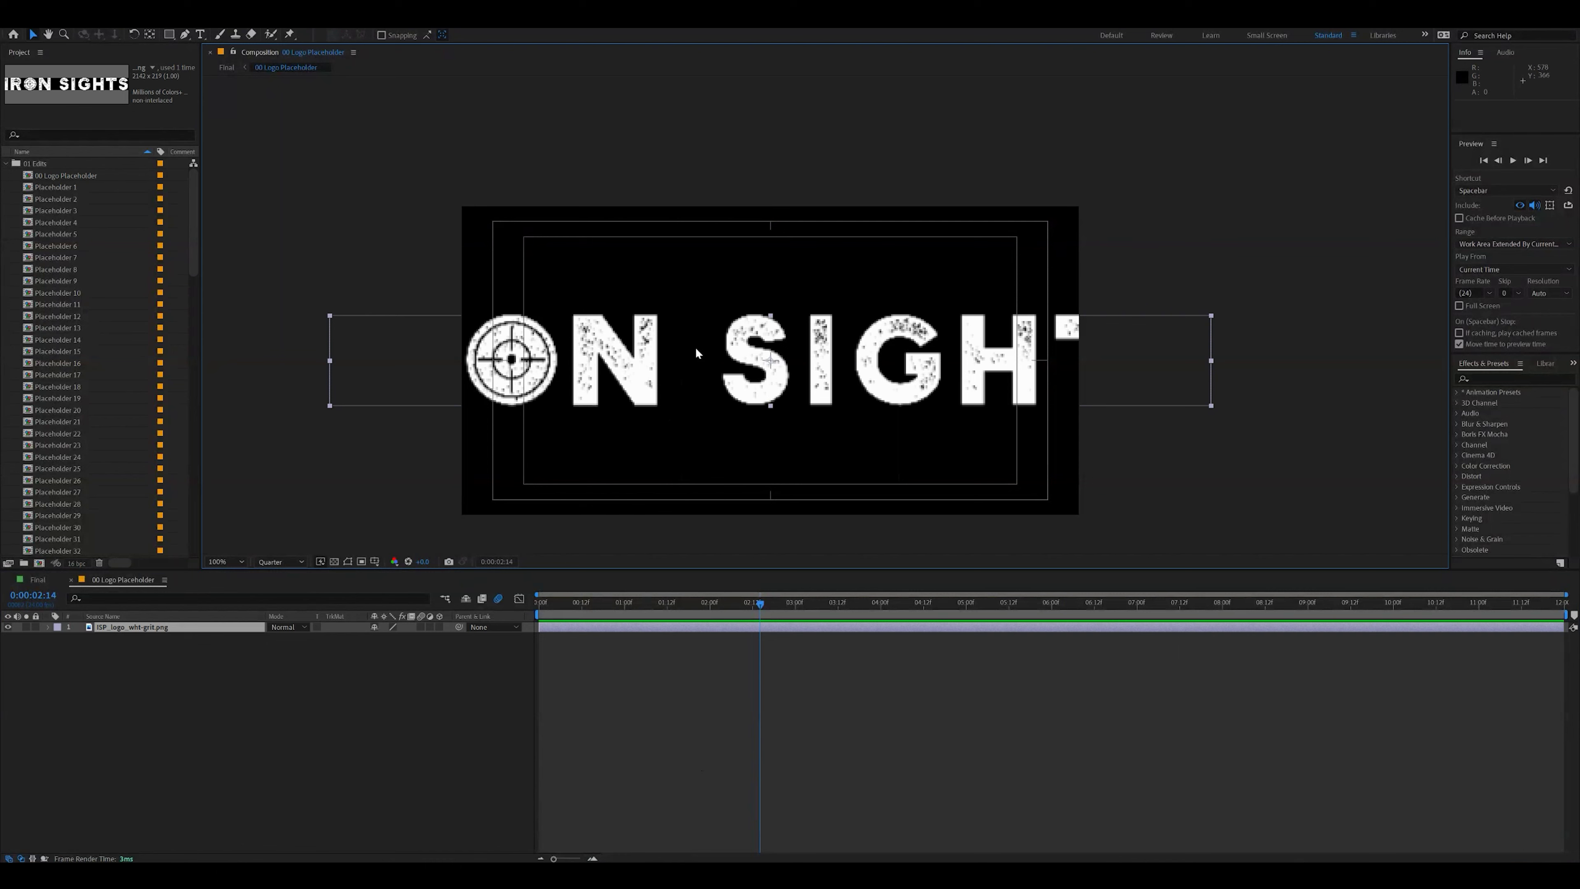
Scale the logo layer to 61% width and height via Transform > Scale
right_click(709, 625)
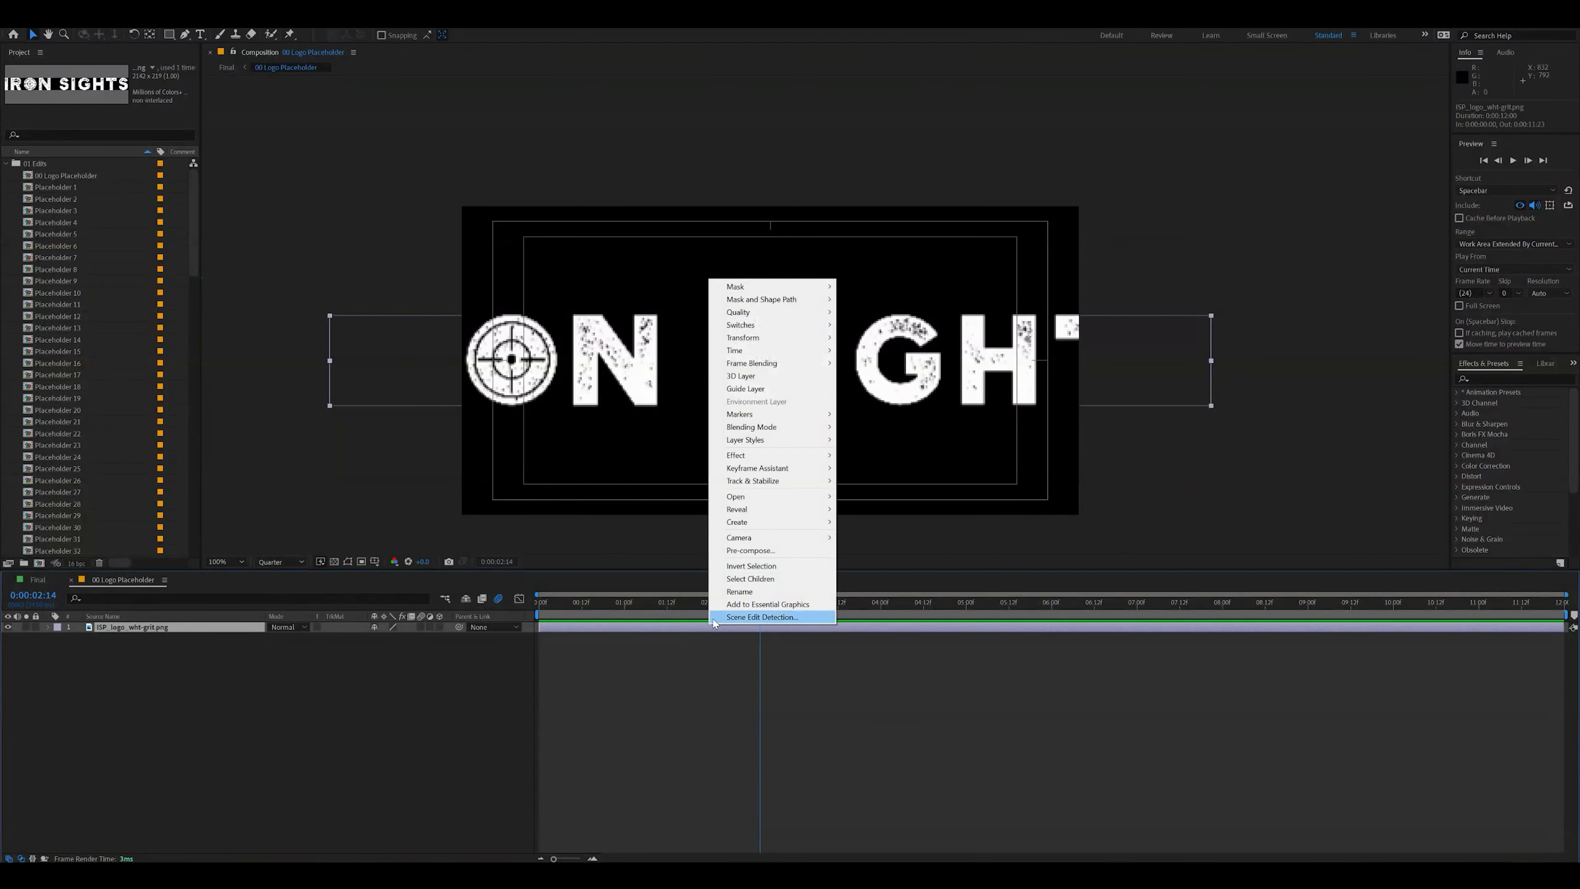
mouse_move(778, 342)
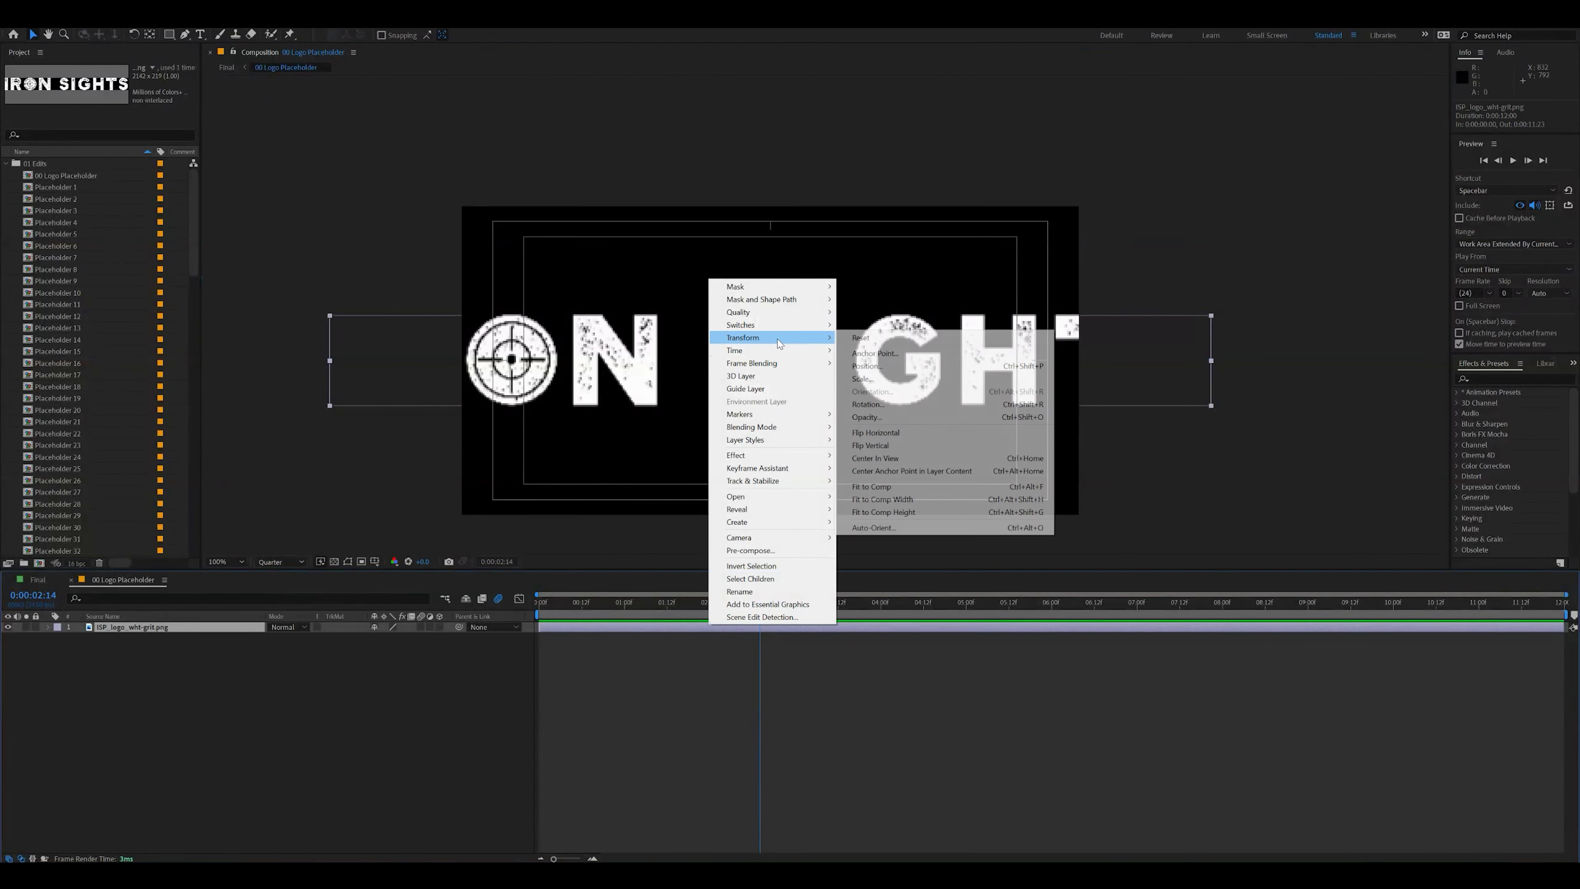
click(874, 381)
text(66)
key(Tab)
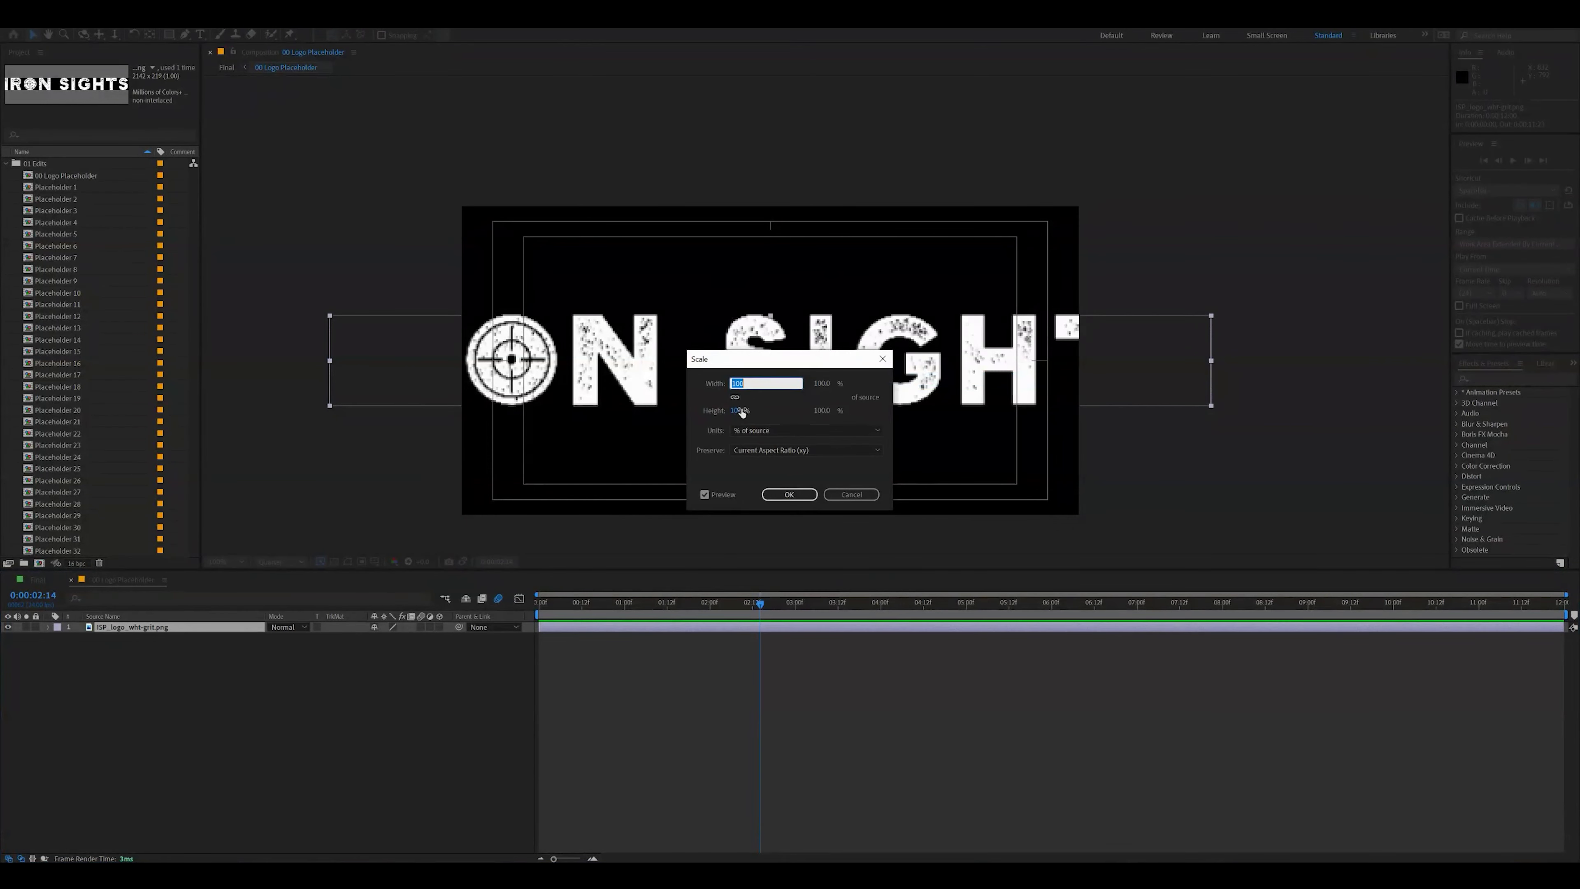
drag(716, 410, 710, 411)
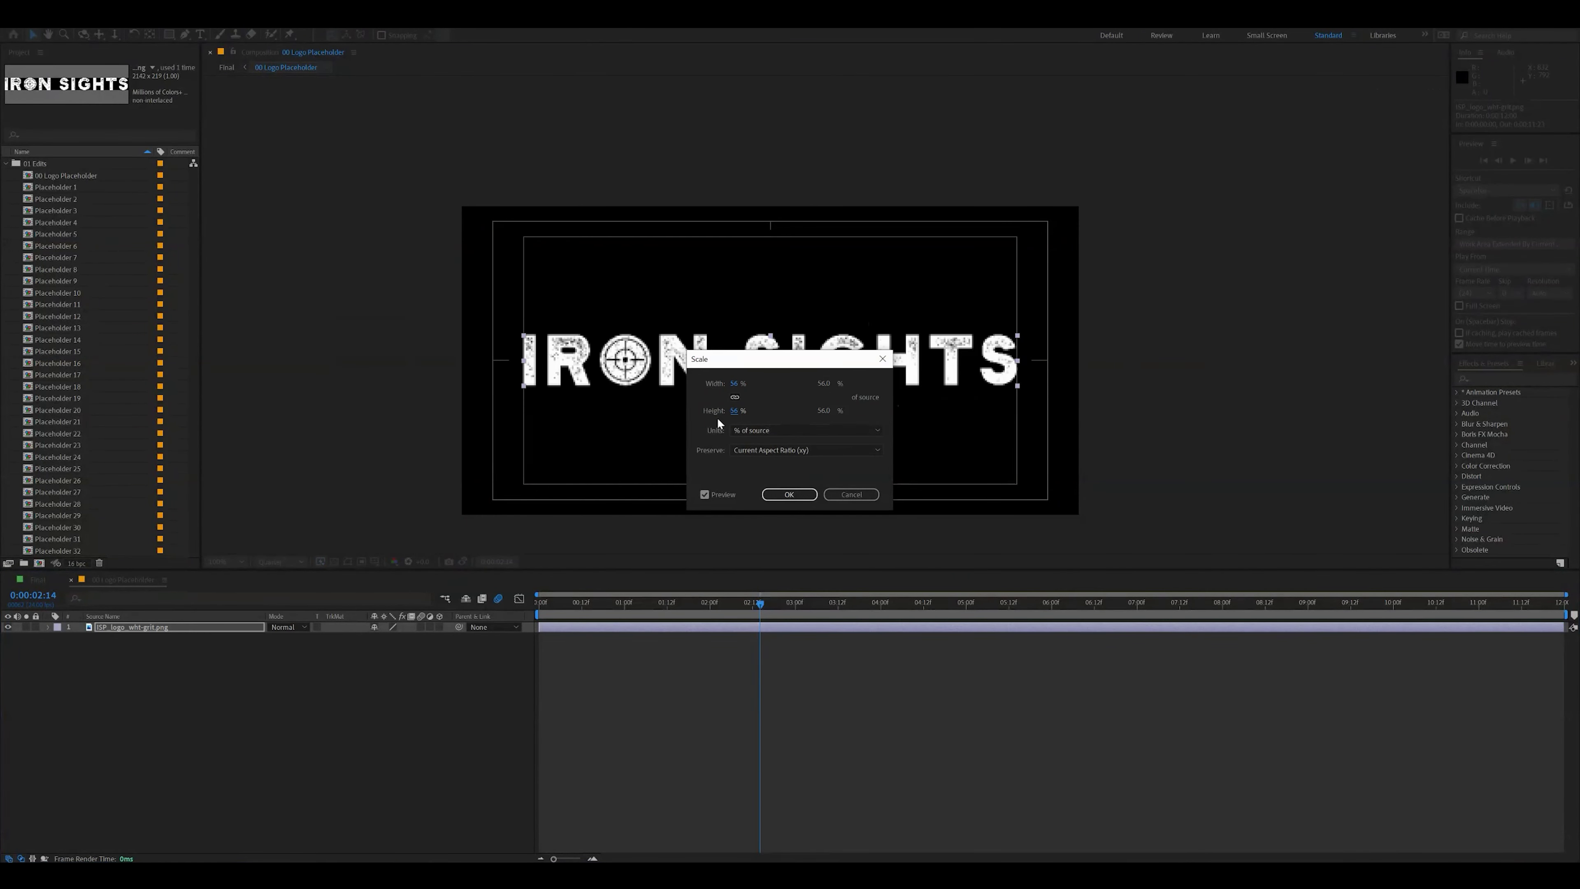
drag(741, 411, 744, 413)
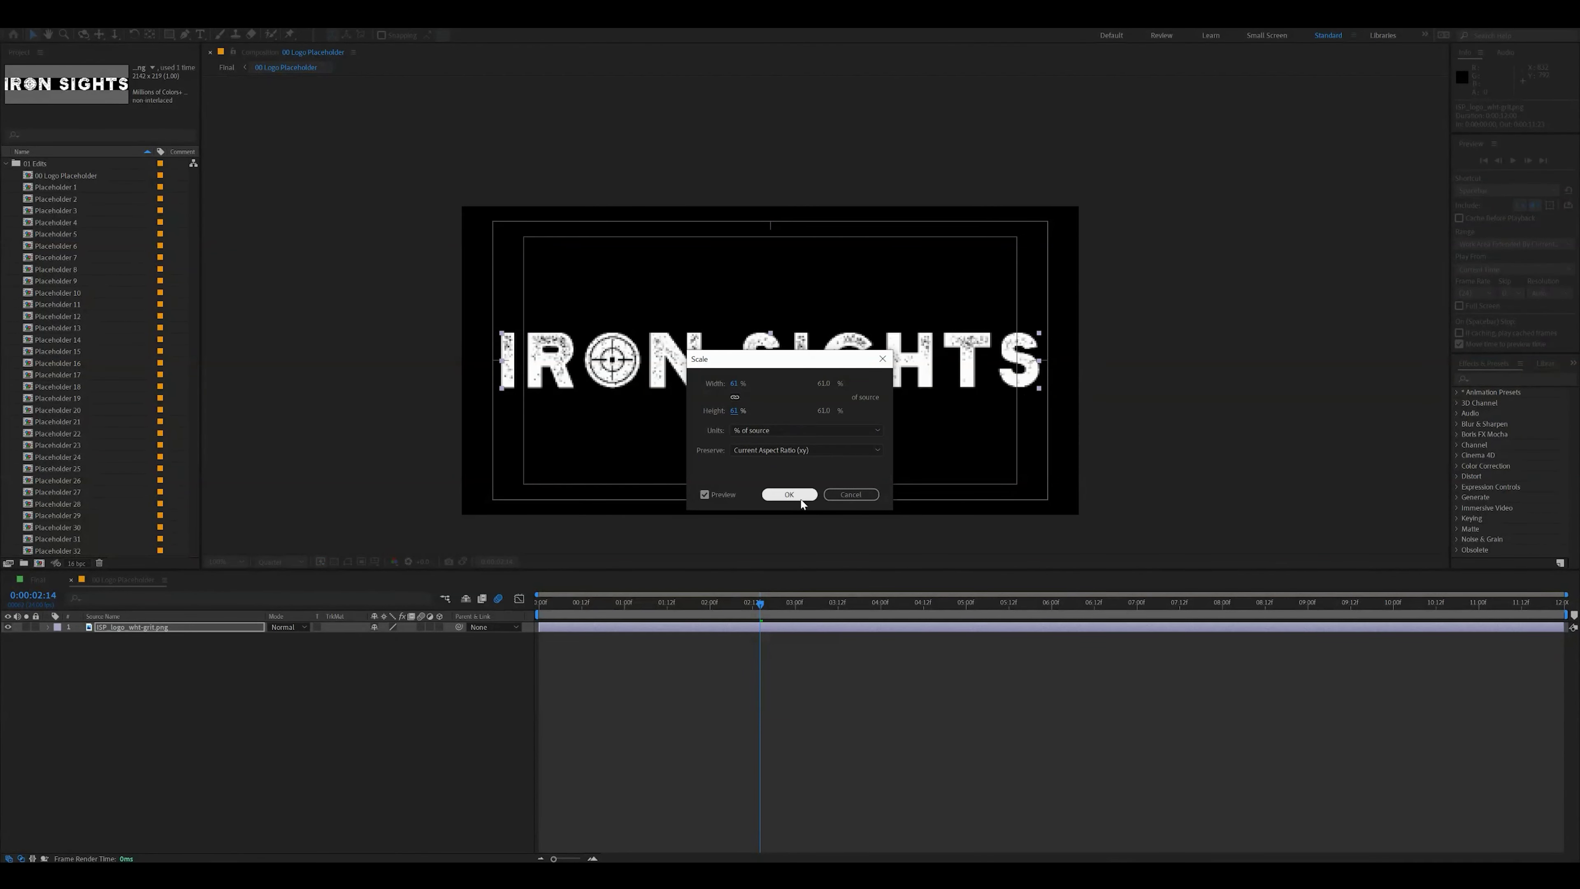
click(789, 494)
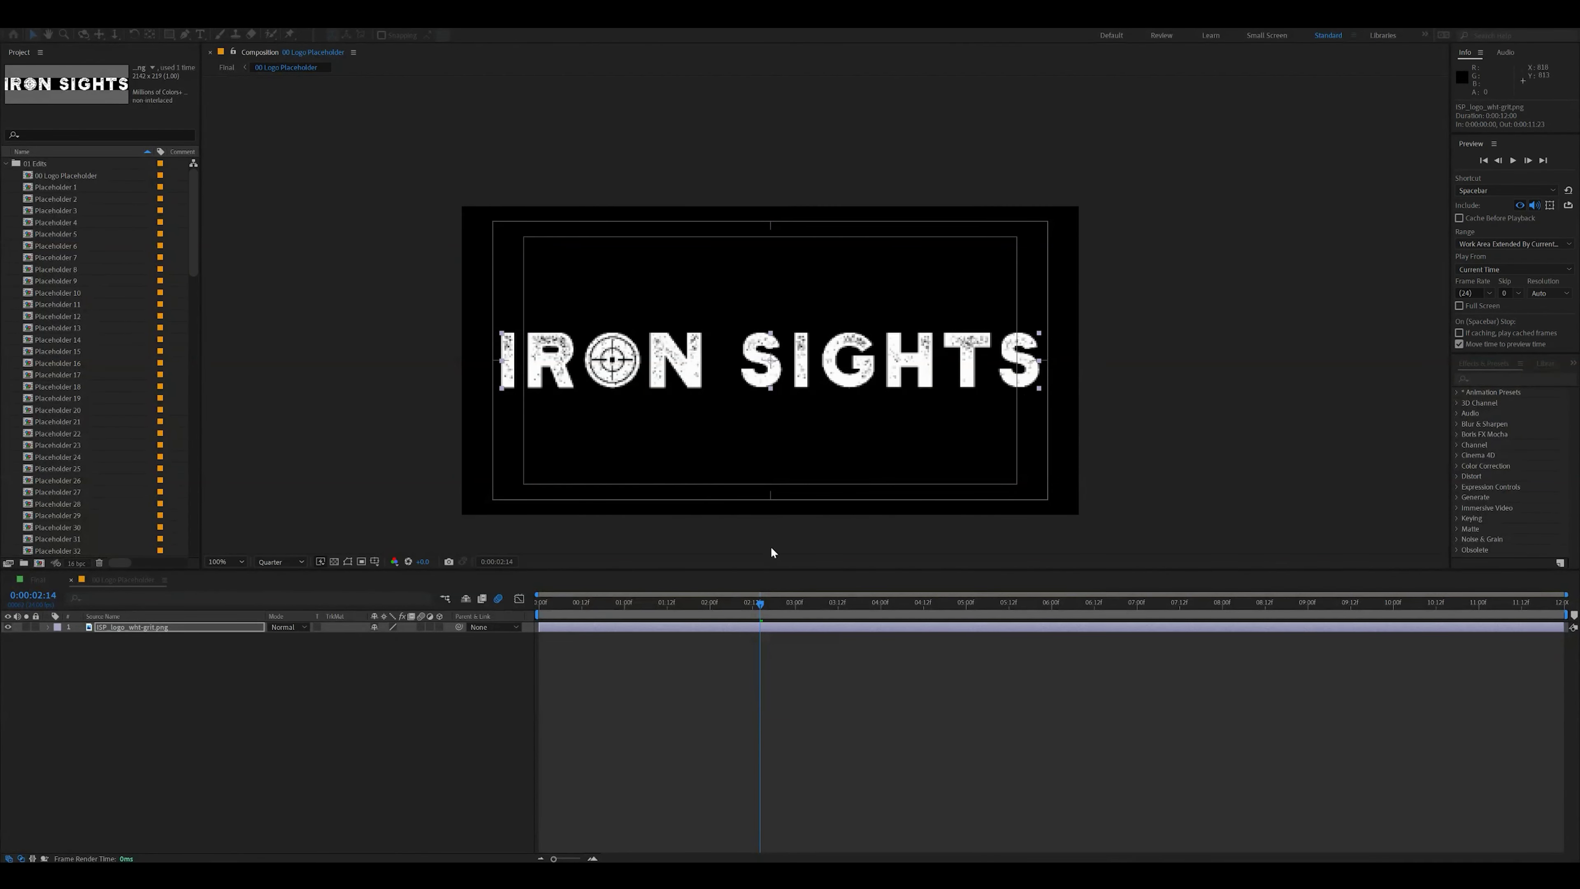
Set the viewer preview resolution to Full, briefly trying Quarter, and return to the Final composition
click(274, 561)
click(278, 578)
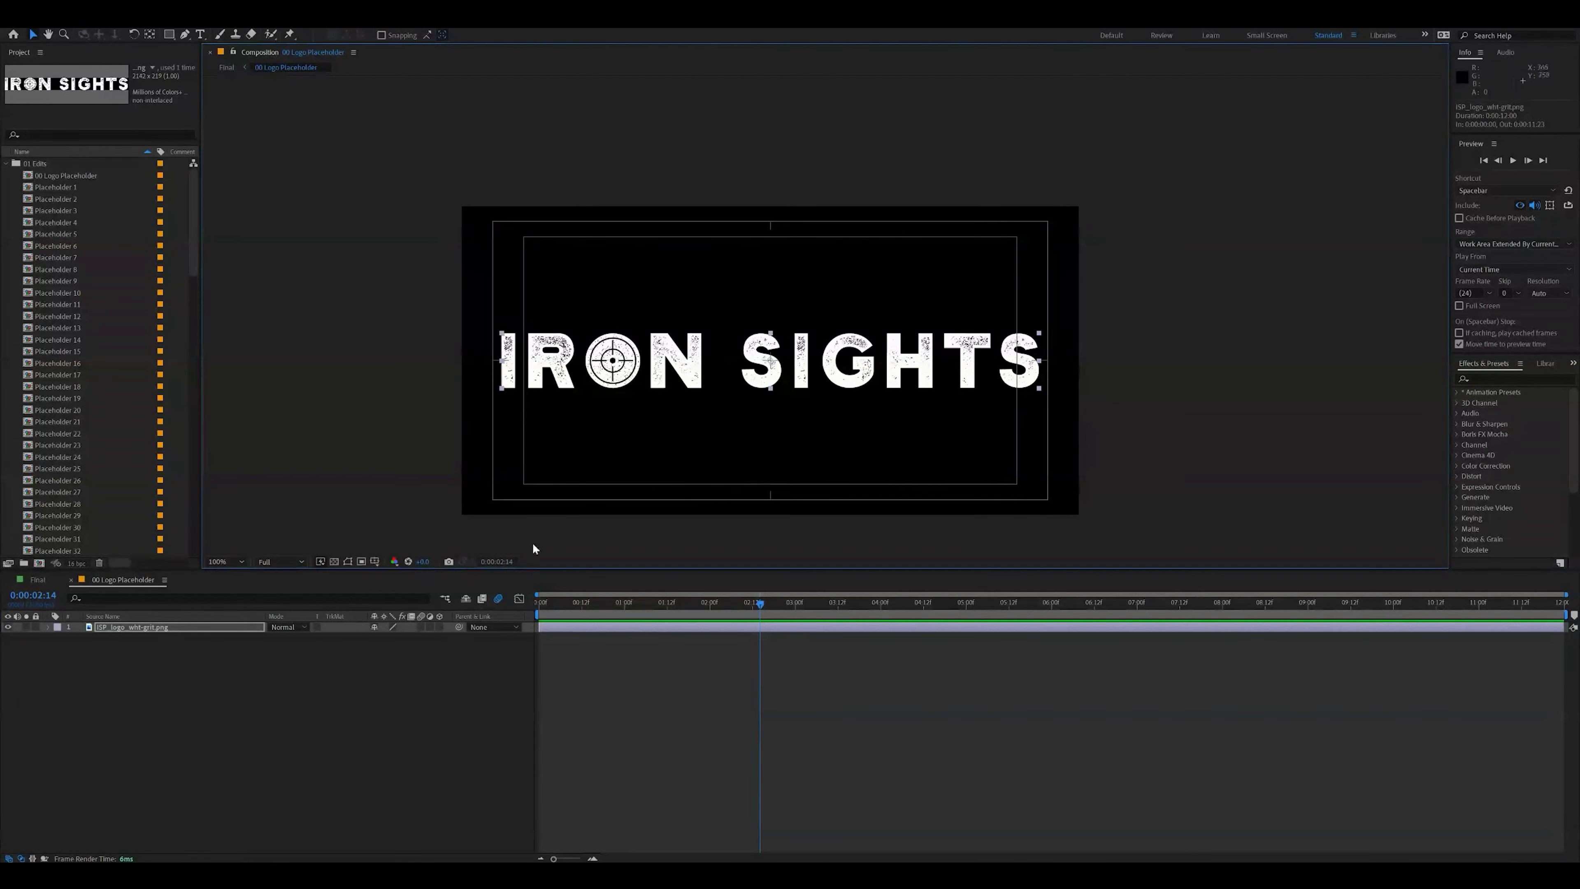
click(283, 562)
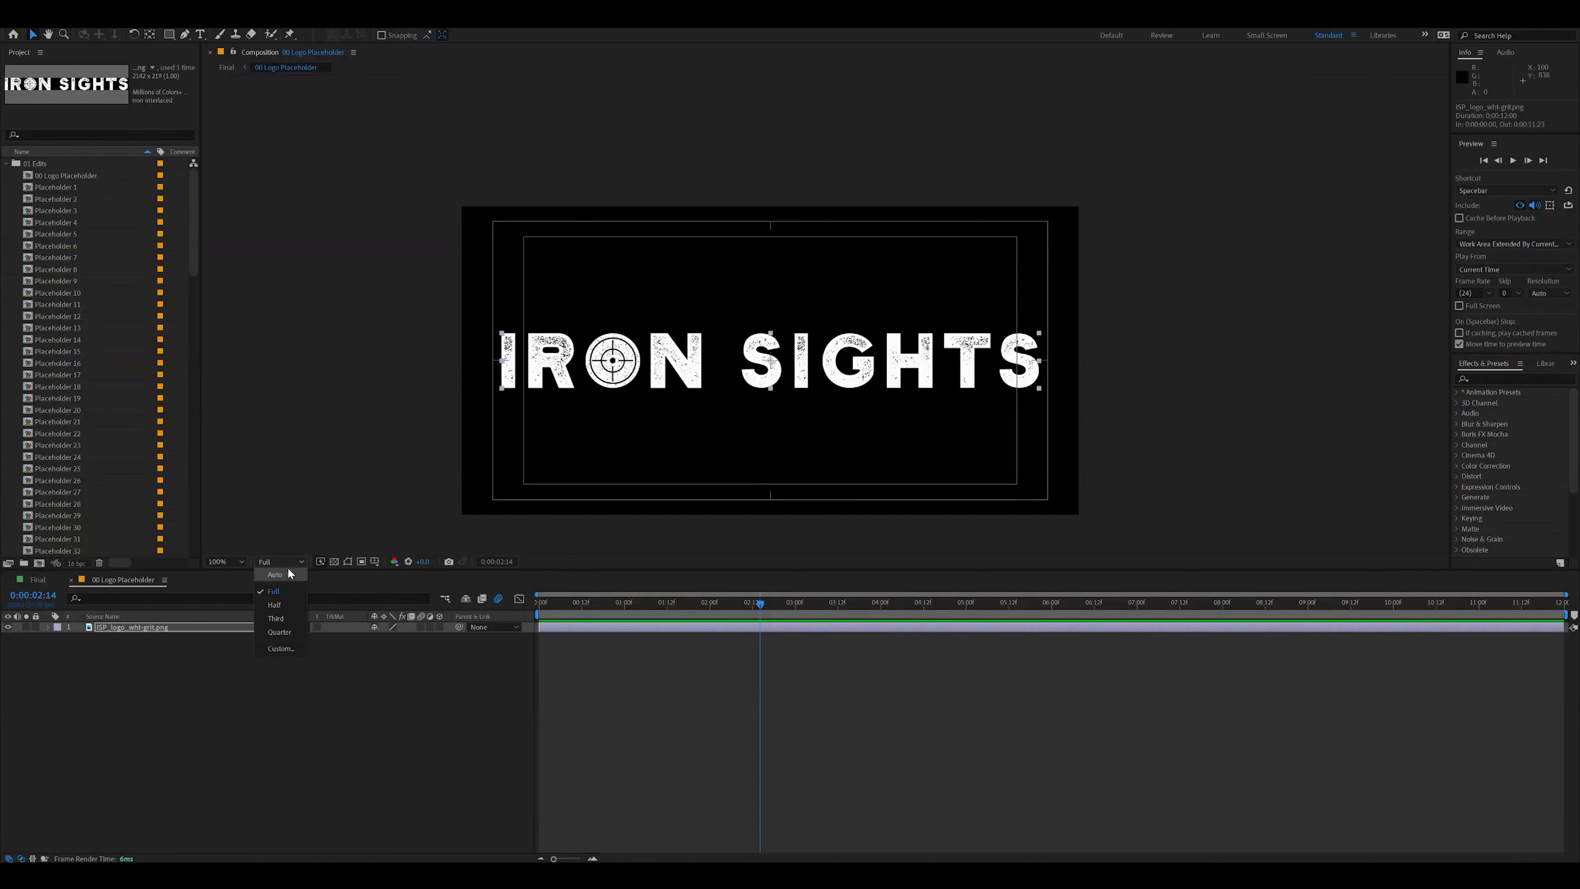
click(283, 631)
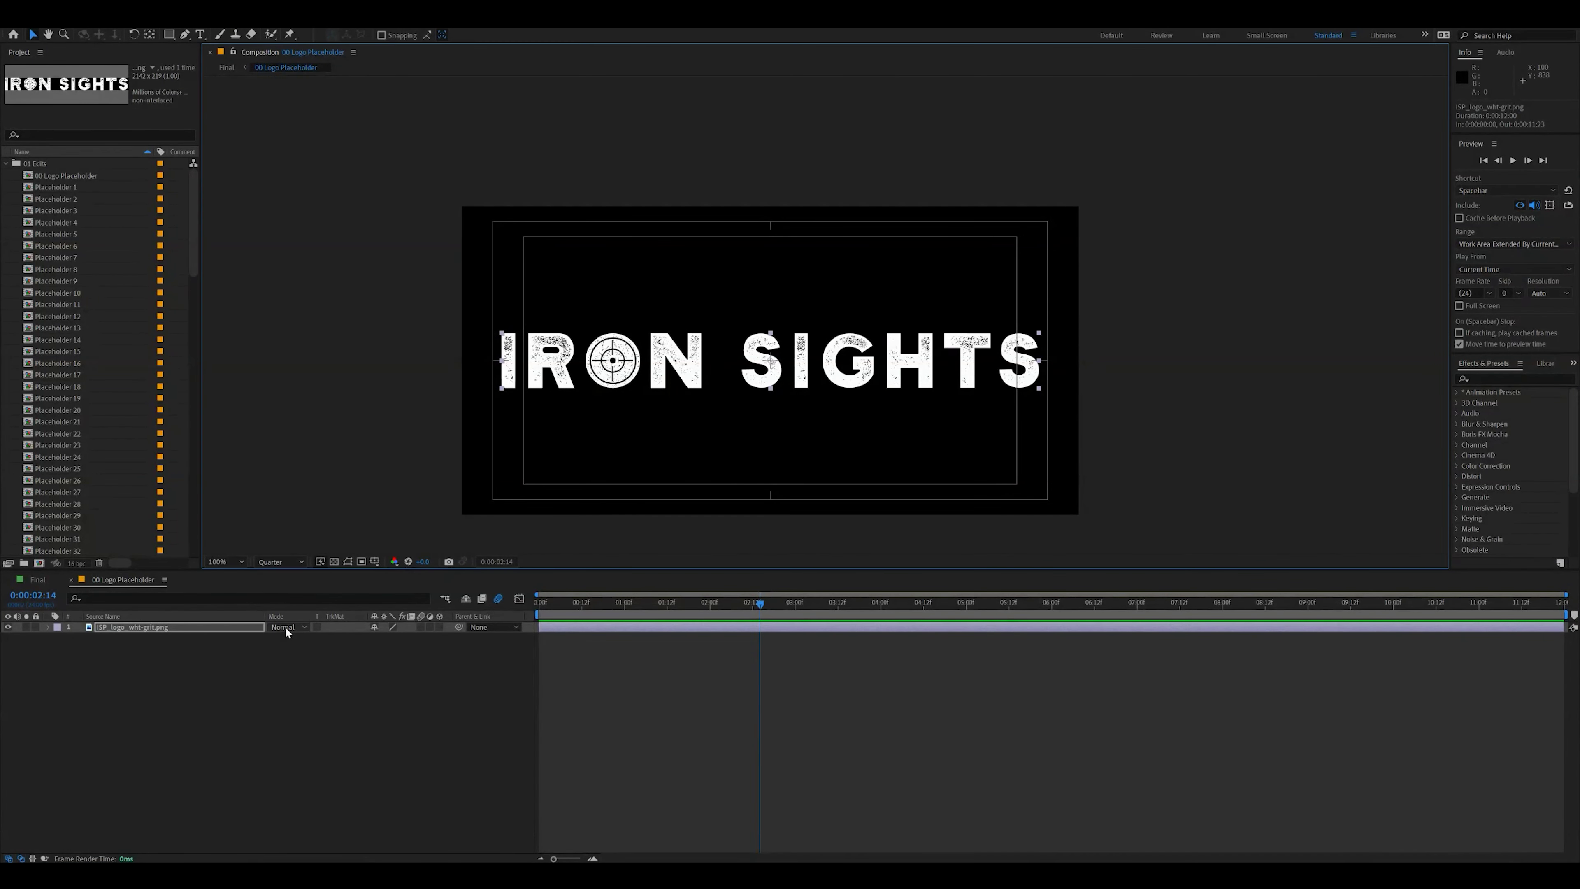
click(271, 563)
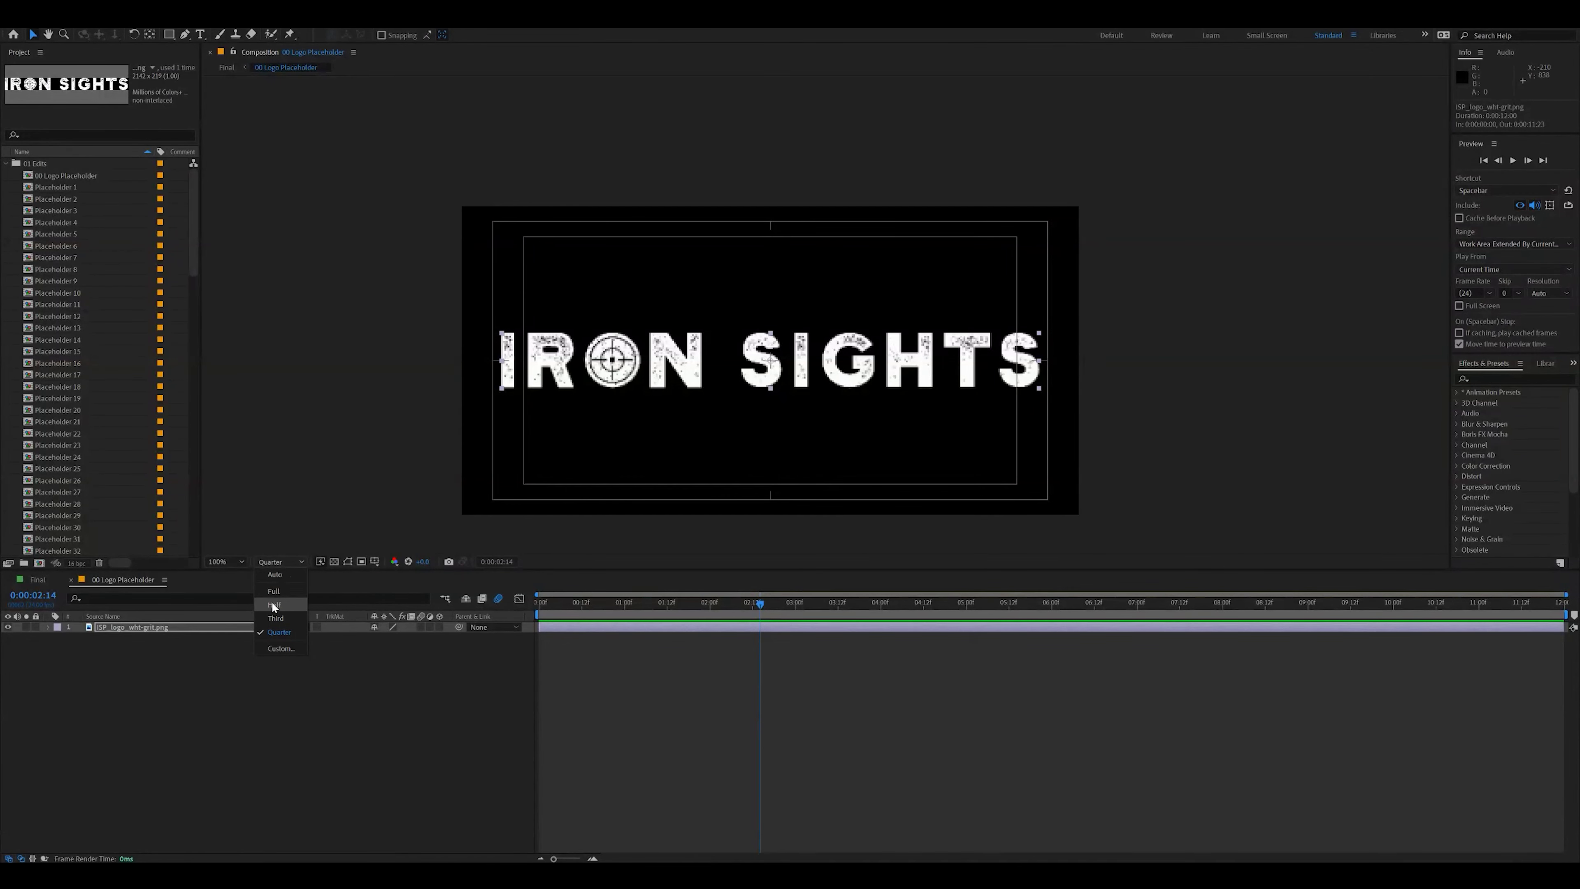
click(273, 590)
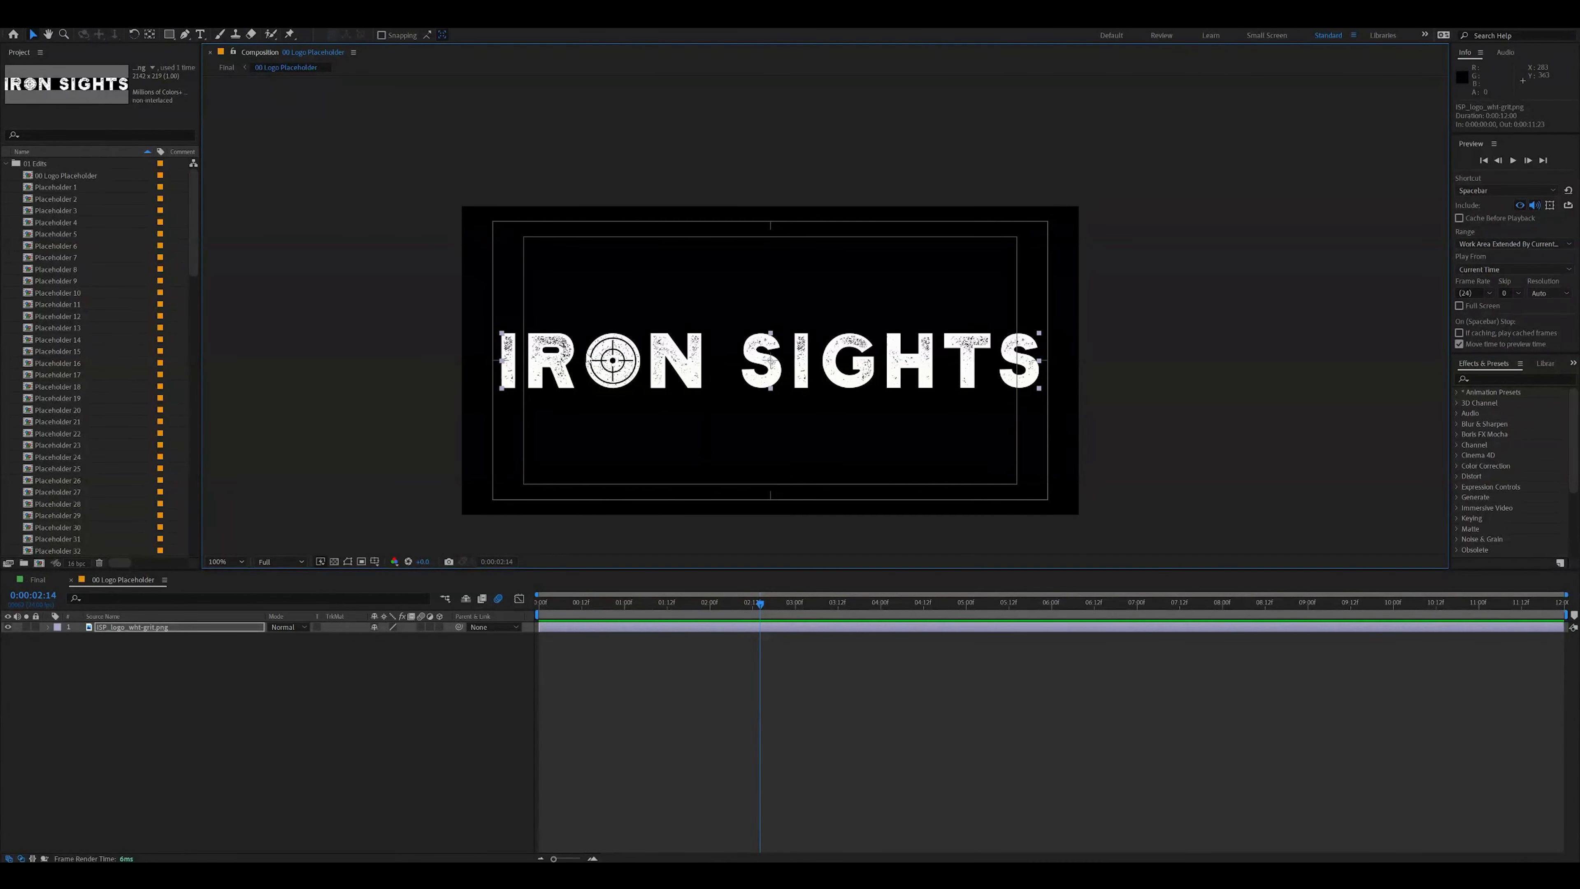
click(37, 578)
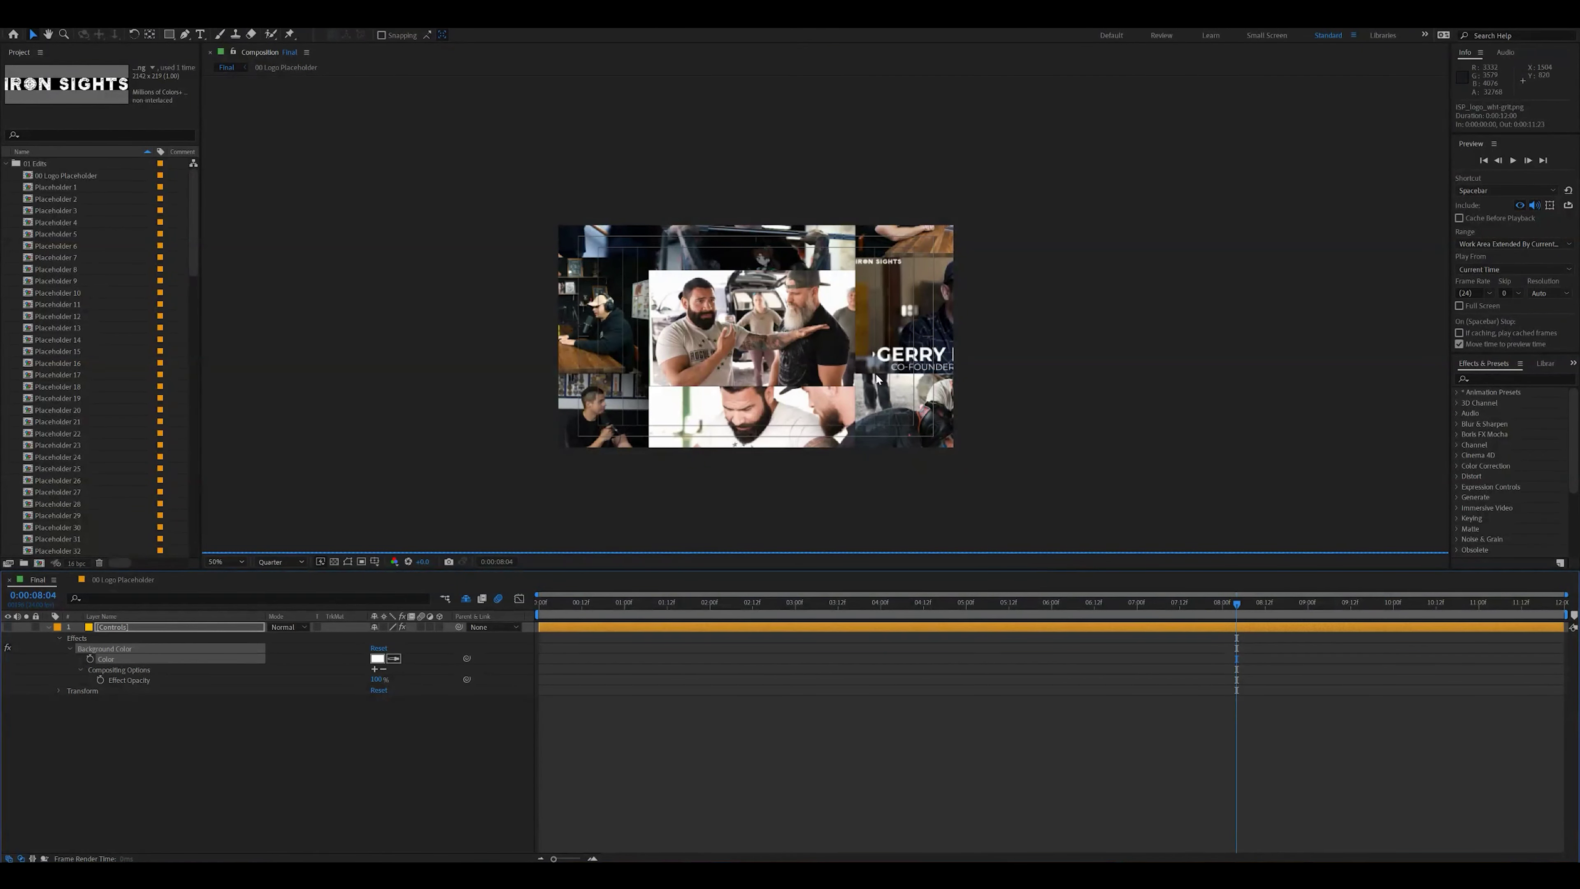
At 0:00:09:07, reveal the Controls layer's Background Color and open its colour picker
click(1251, 610)
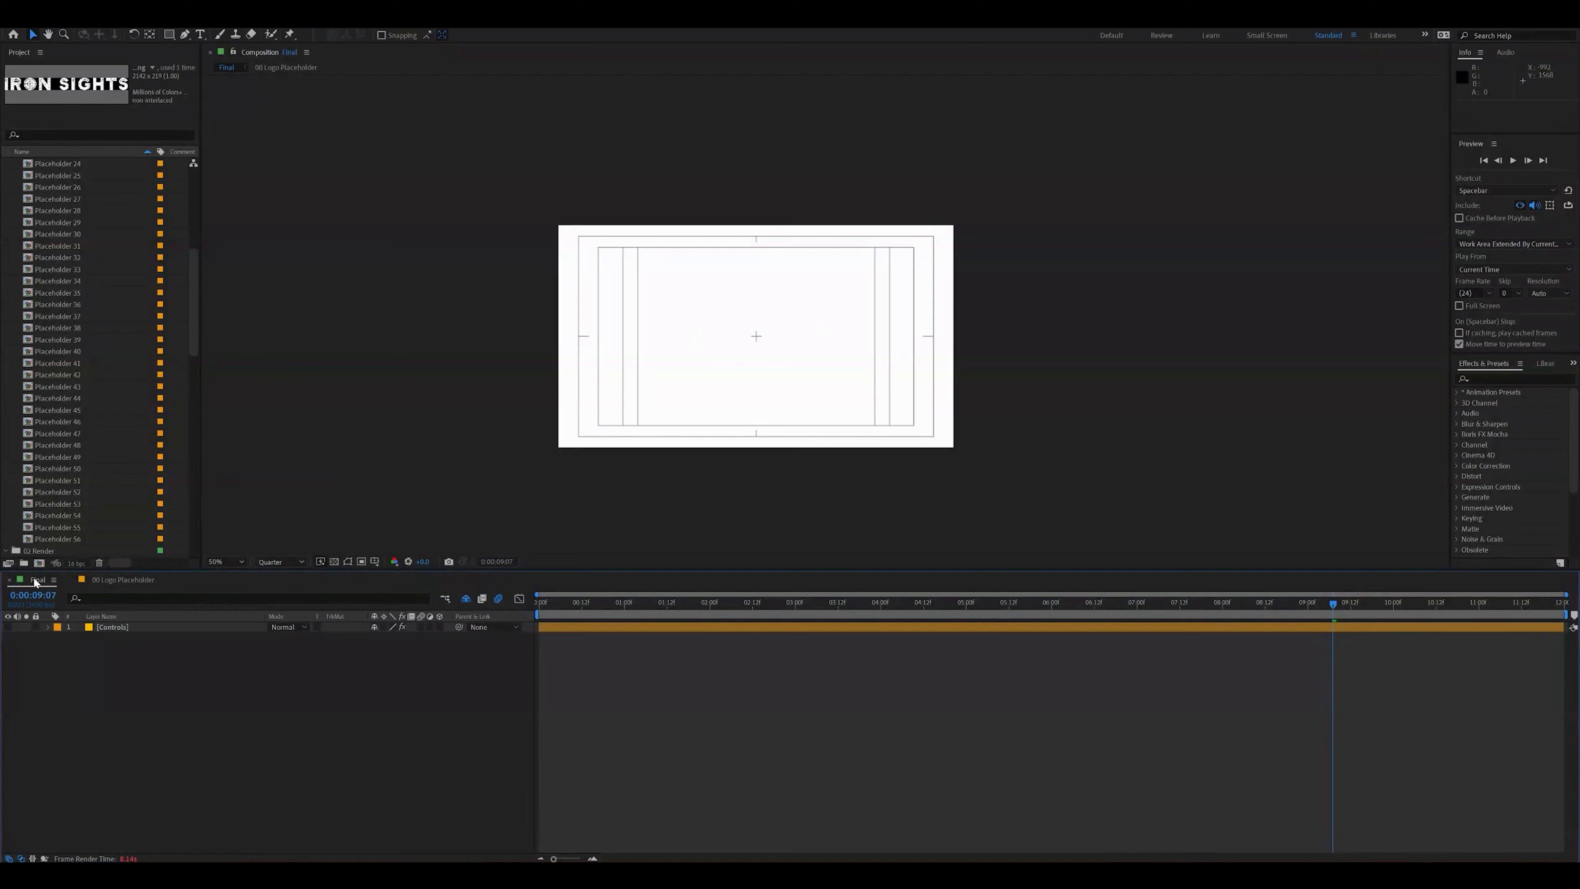
click(47, 627)
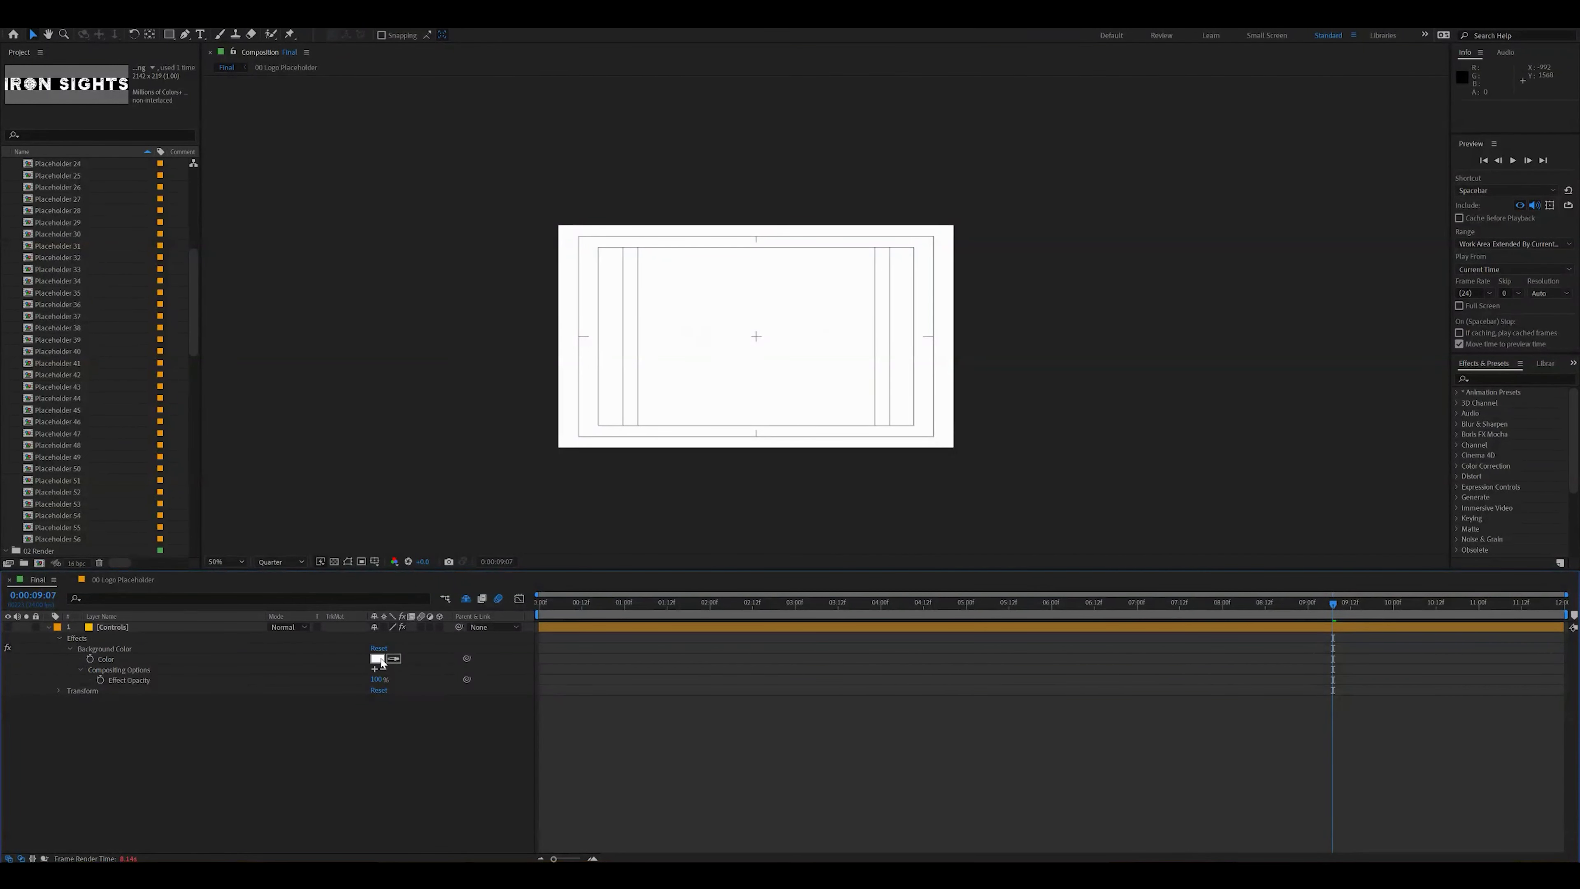
click(377, 658)
Set the Controls layer Background Color to black and confirm it
drag(757, 474, 602, 534)
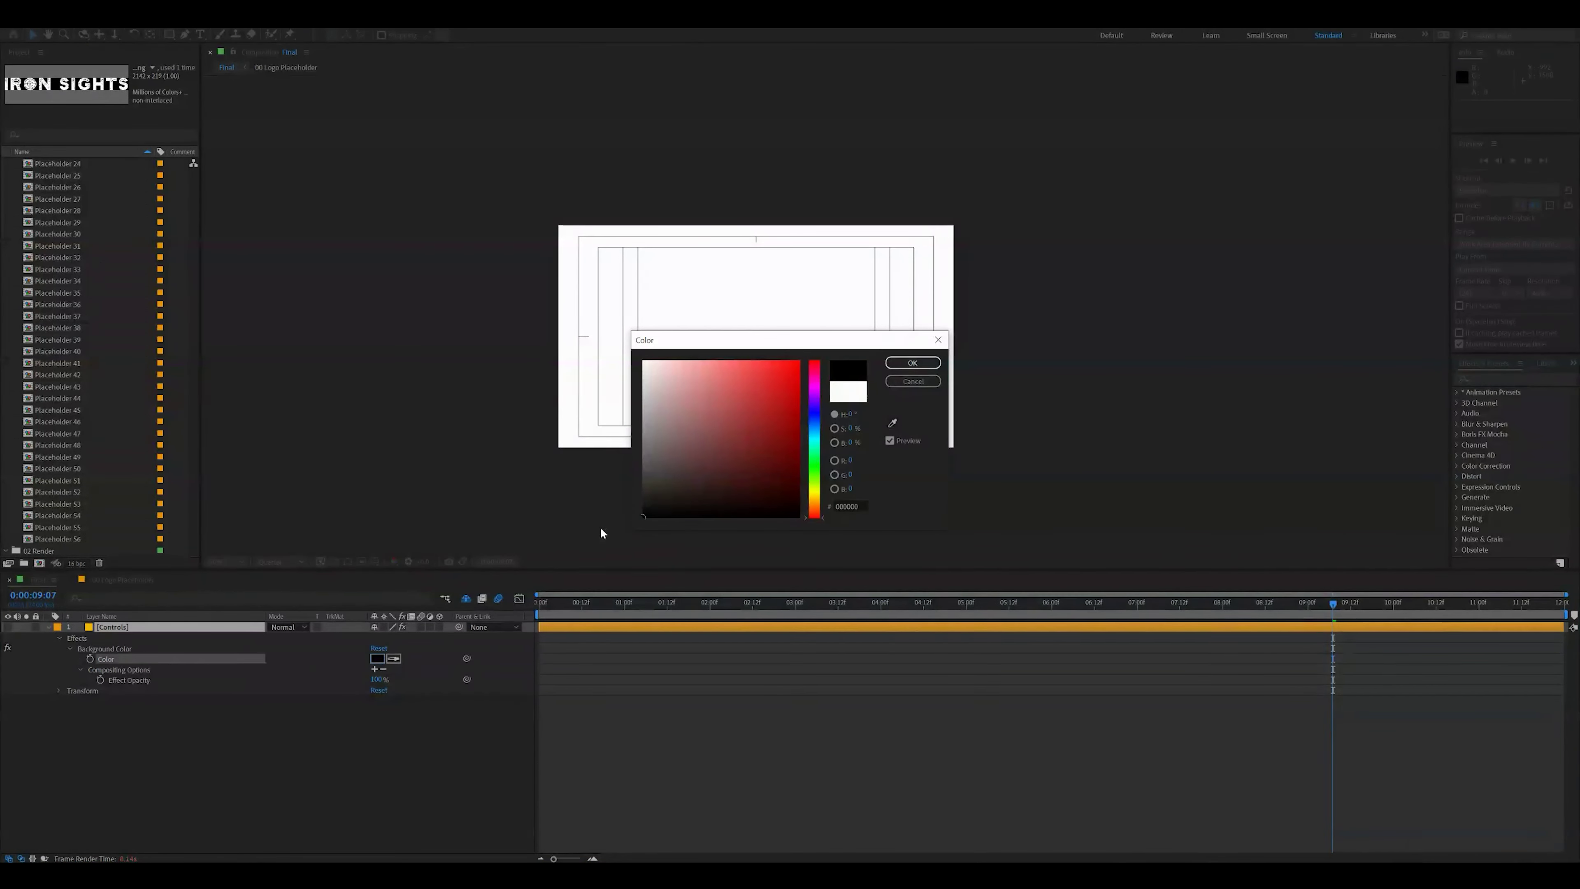
click(913, 363)
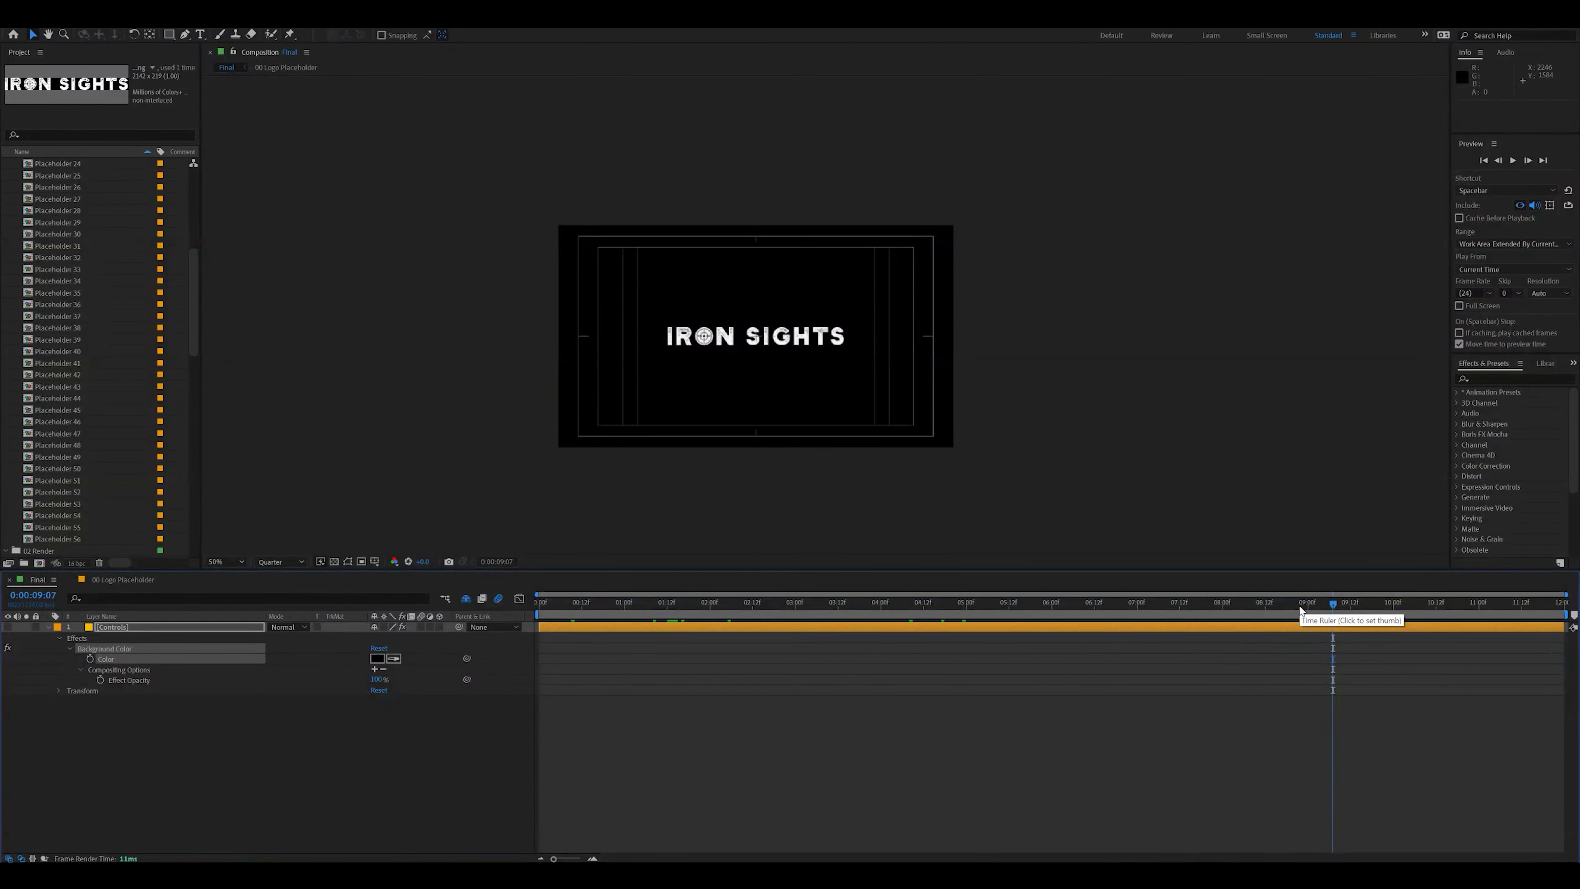
drag(1300, 609, 1286, 606)
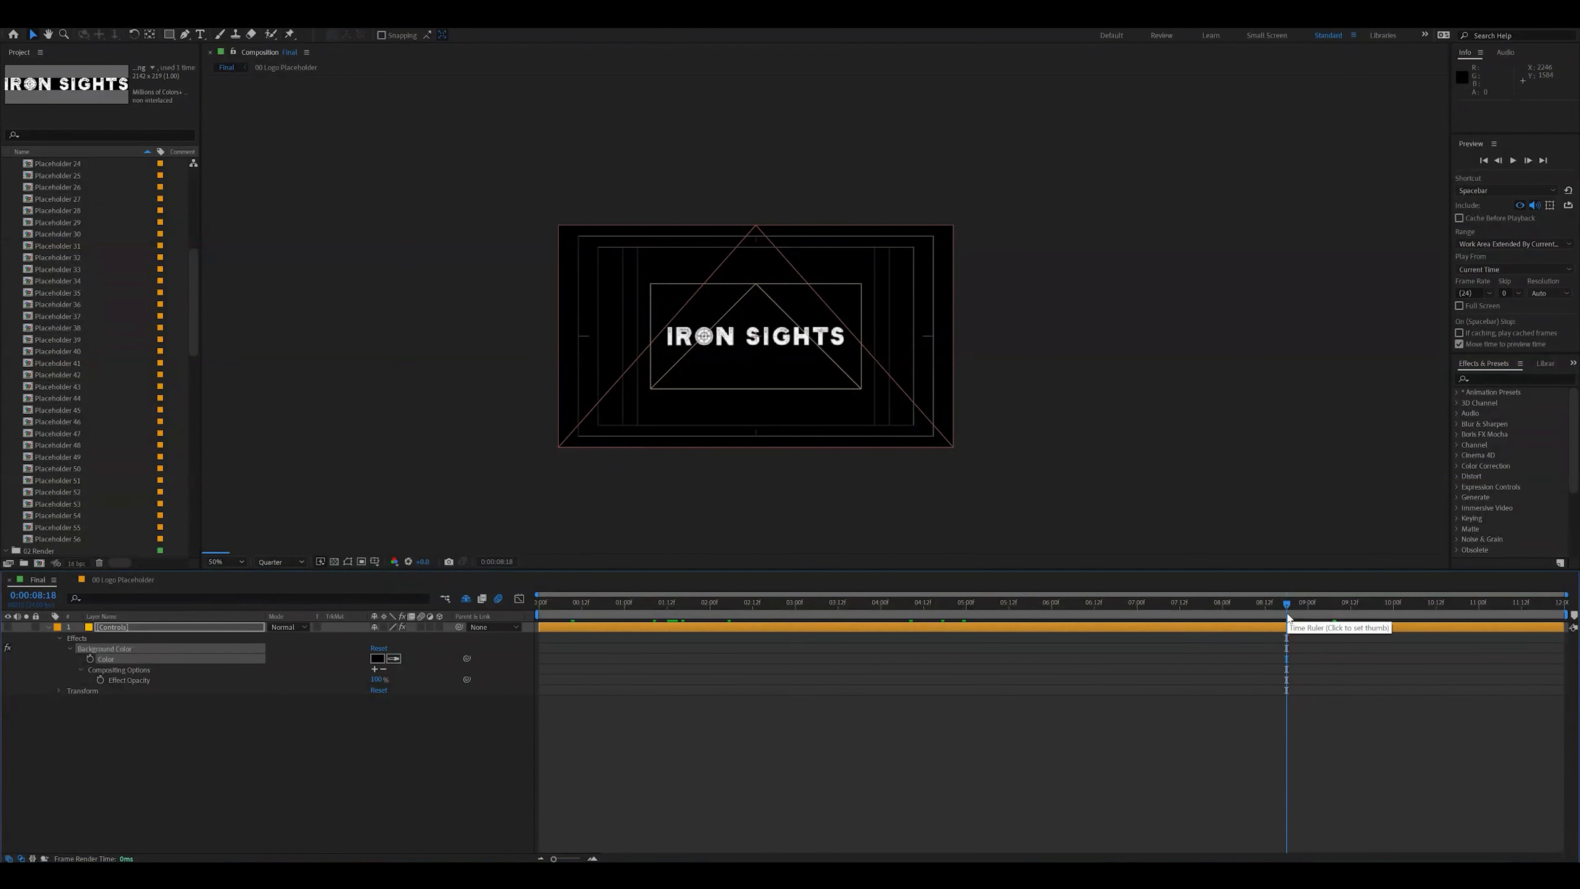
Preview frames 0:00:08:06, 0:00:07:18, 0:00:04:20 and 0:00:05:16 to check the logo and mosaic
click(1245, 613)
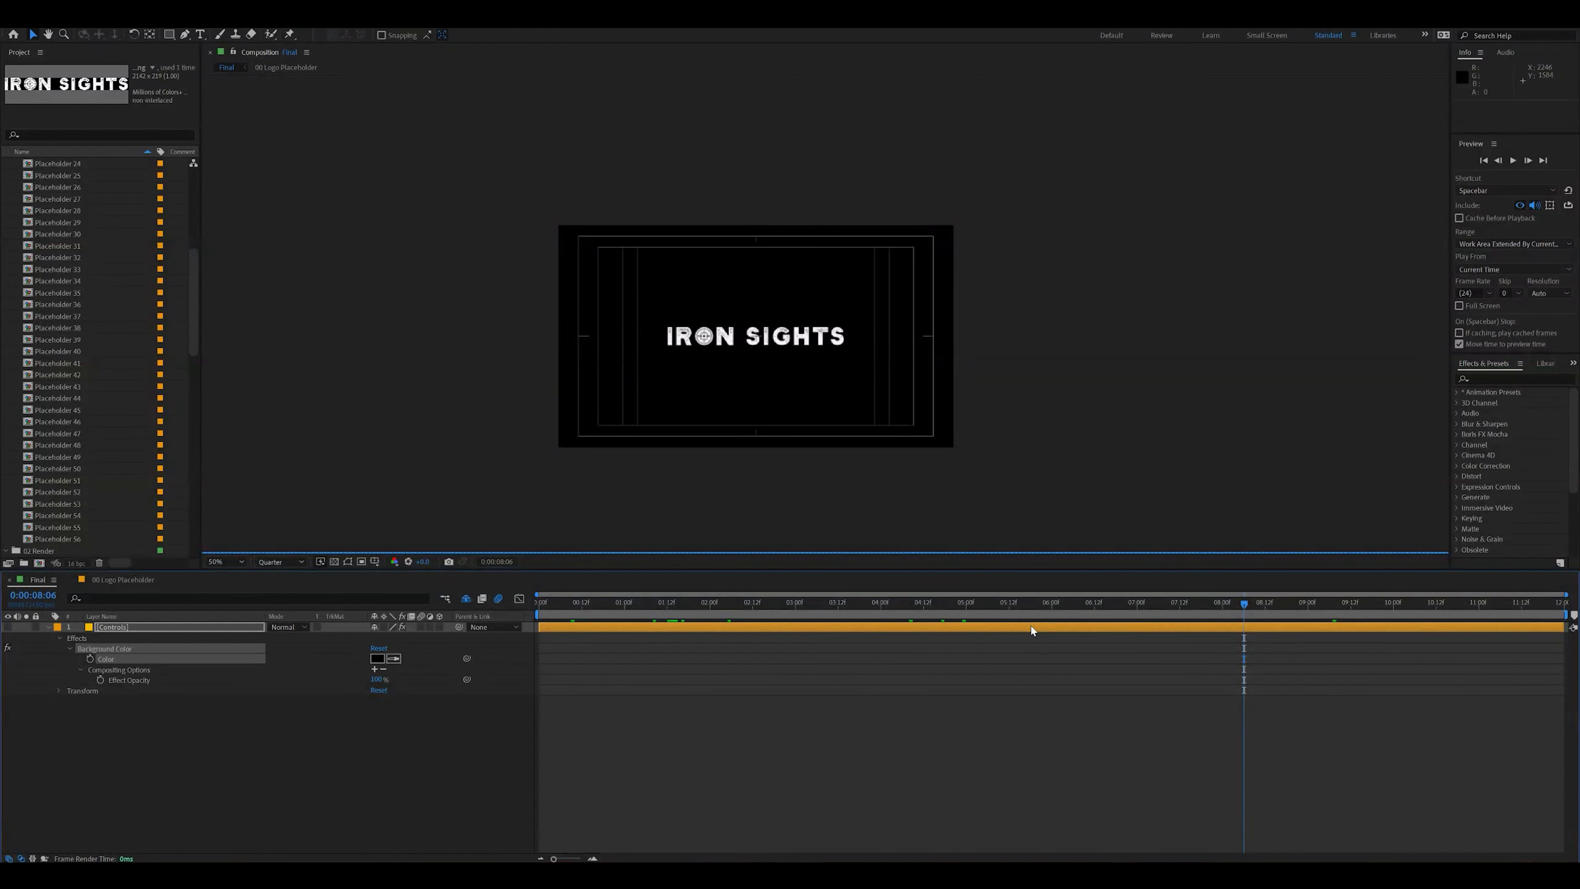
click(1201, 607)
click(953, 605)
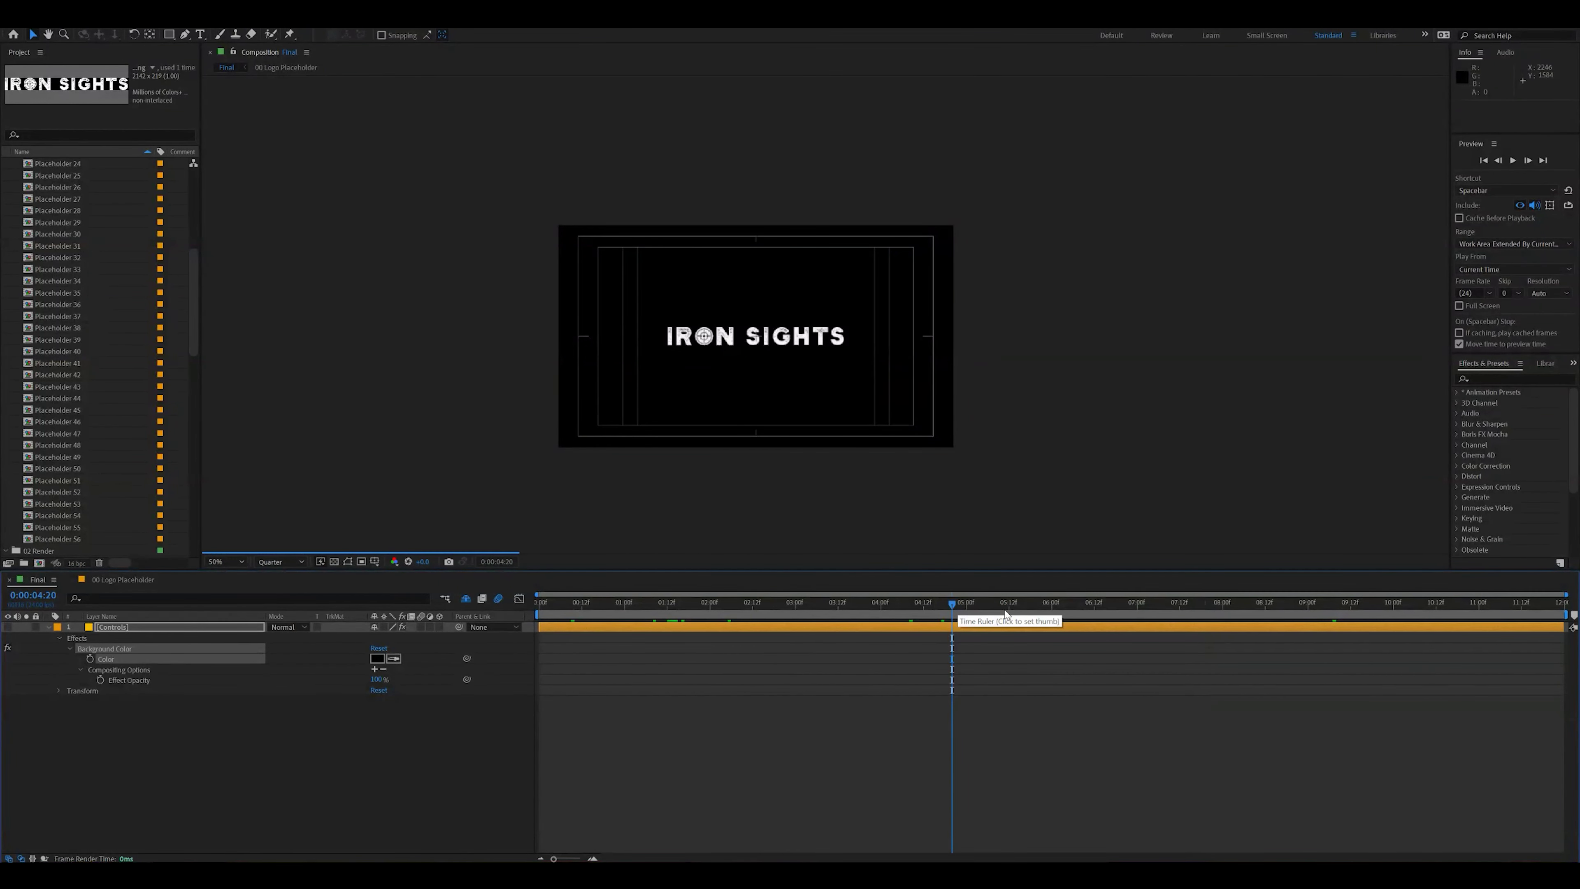
click(1023, 606)
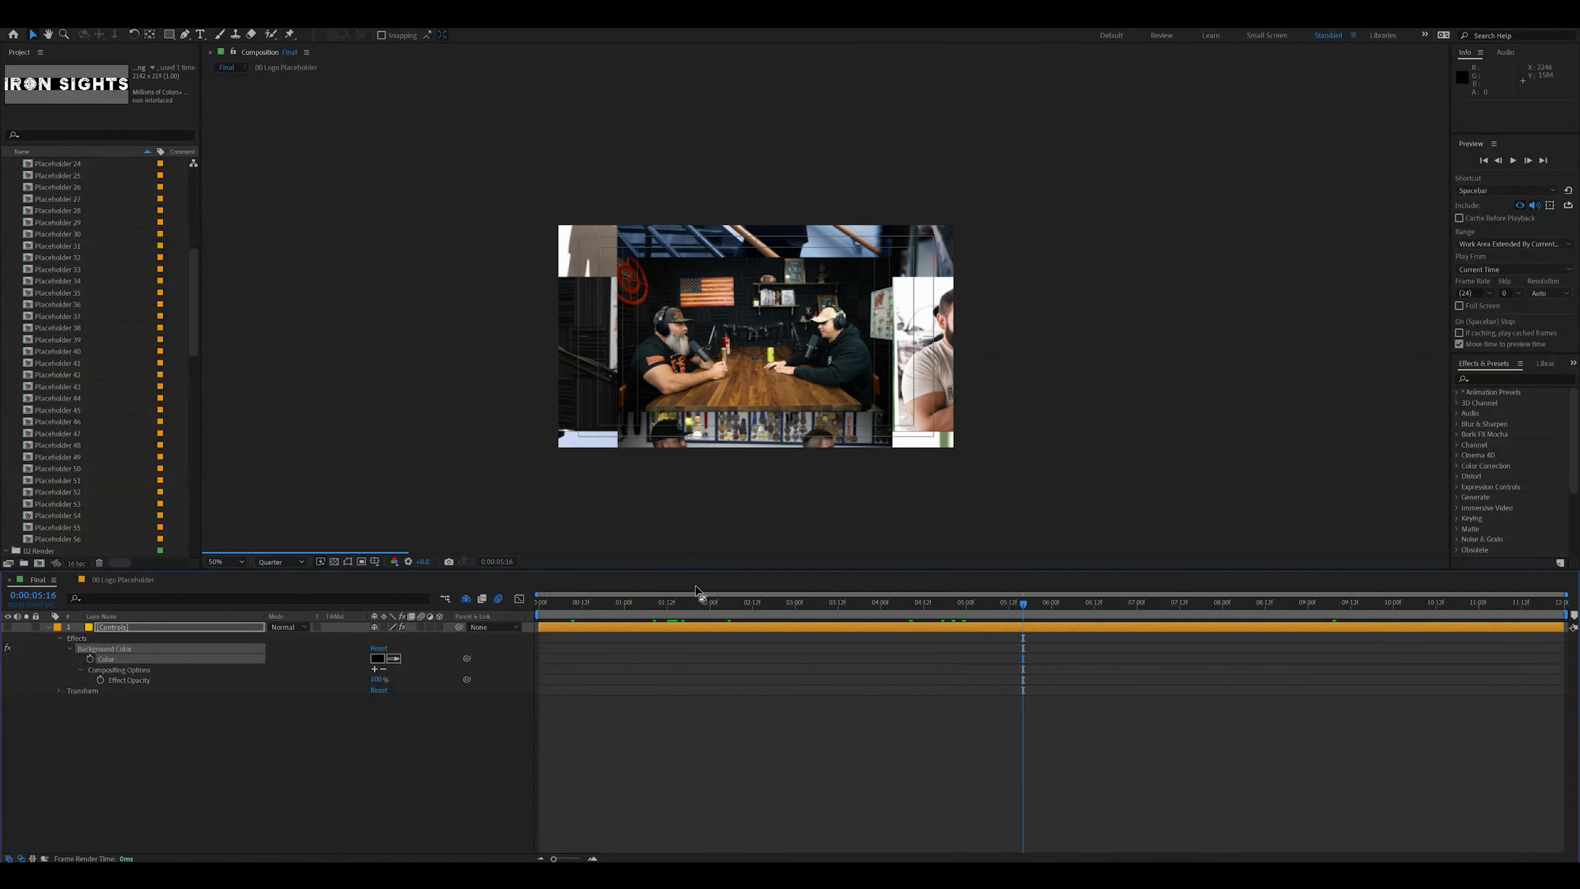
Add the Final composition to the render queue with AVI output and RGB channels
click(12, 25)
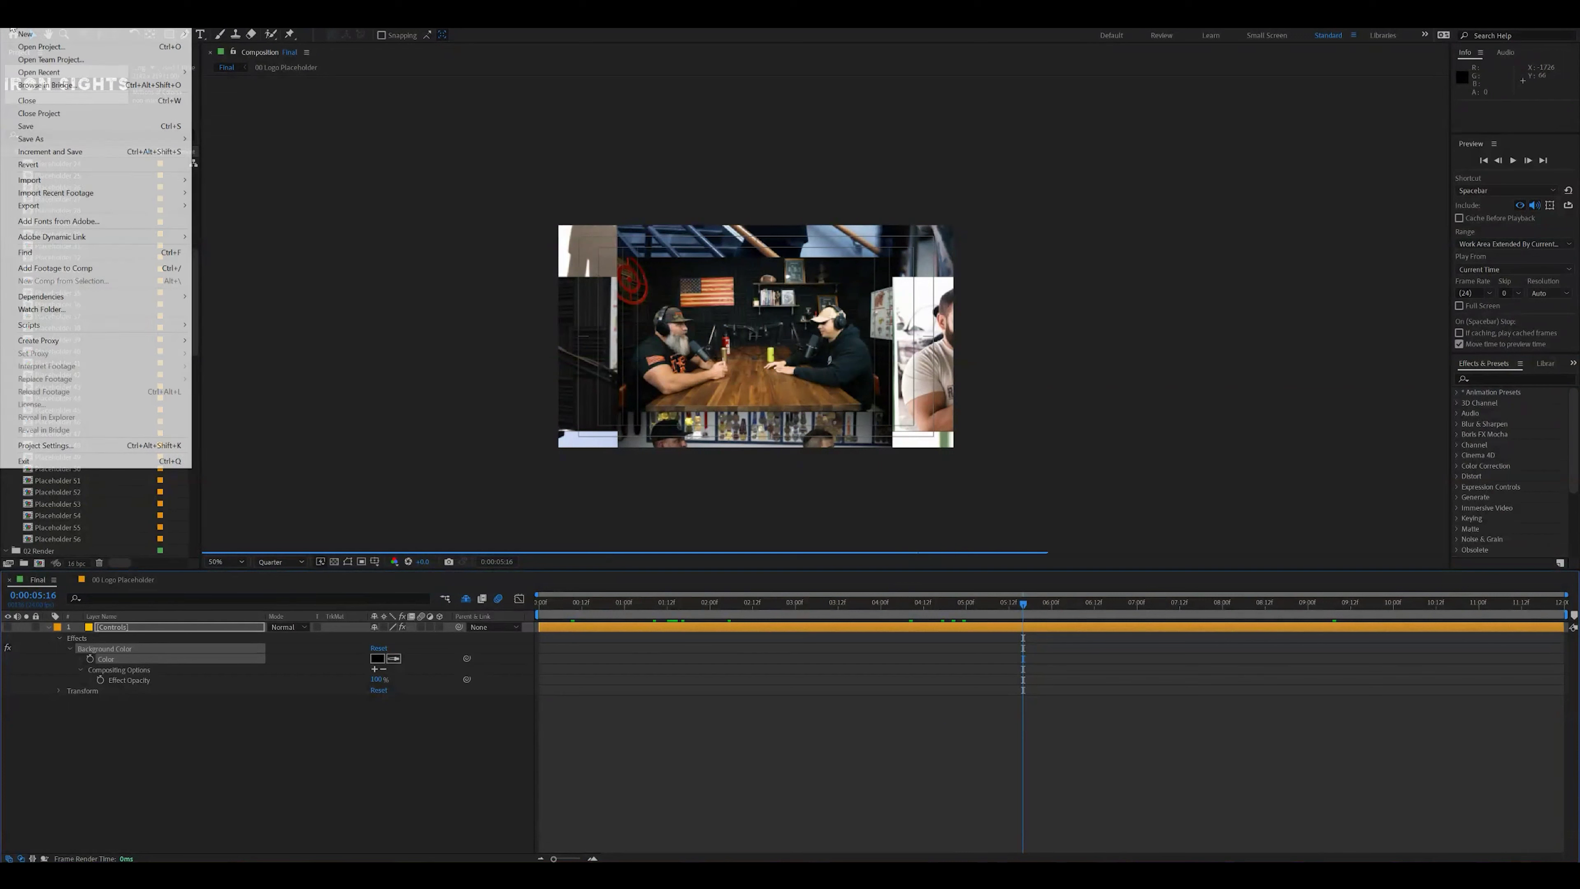
mouse_move(73, 205)
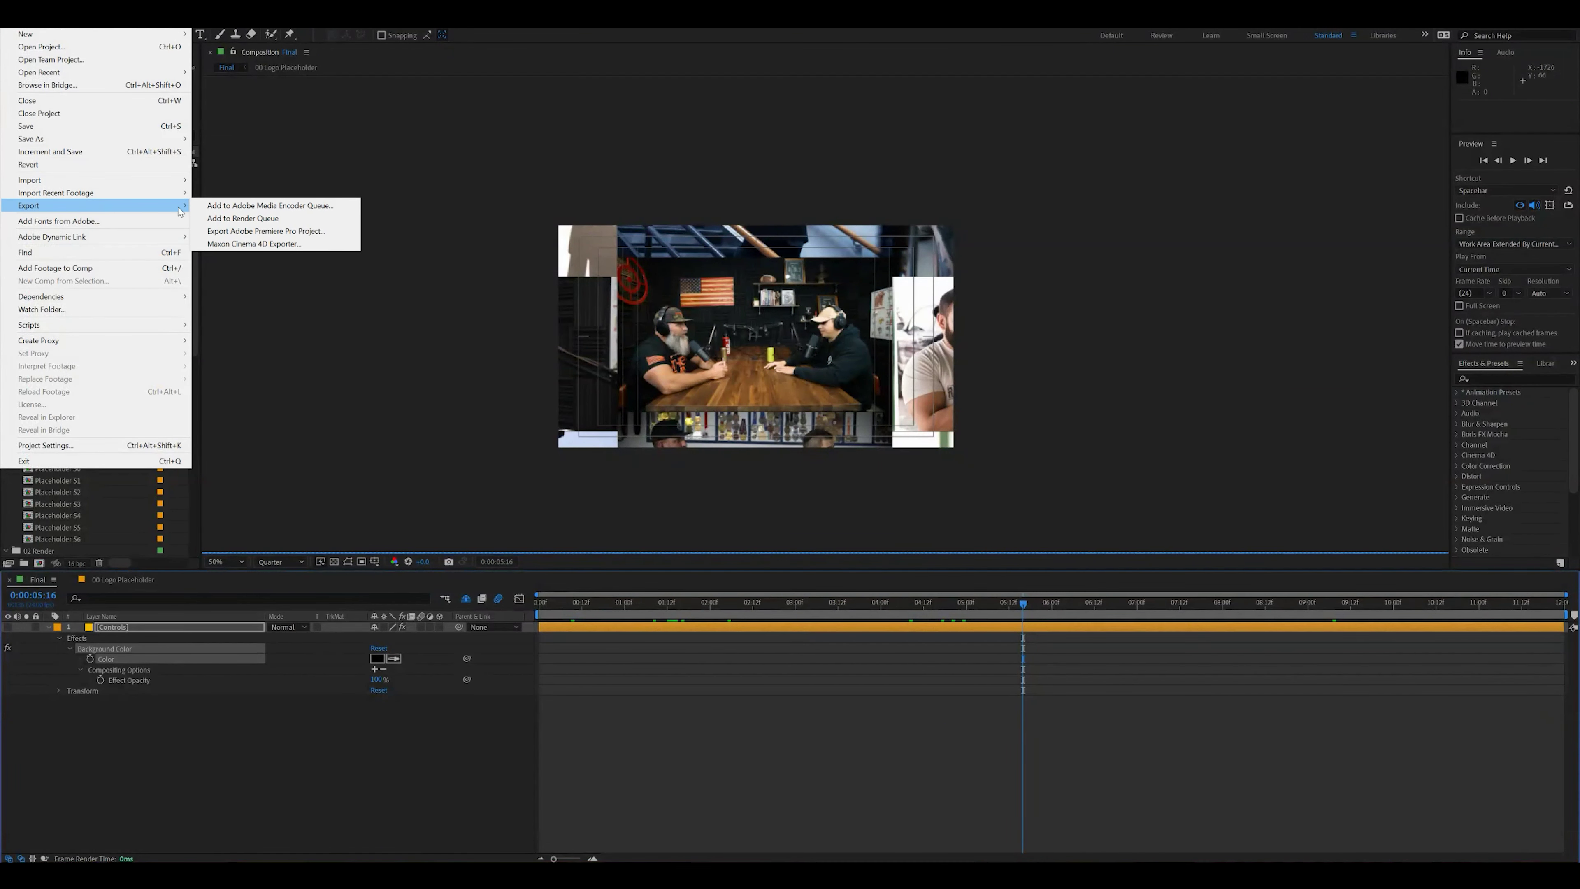
click(249, 220)
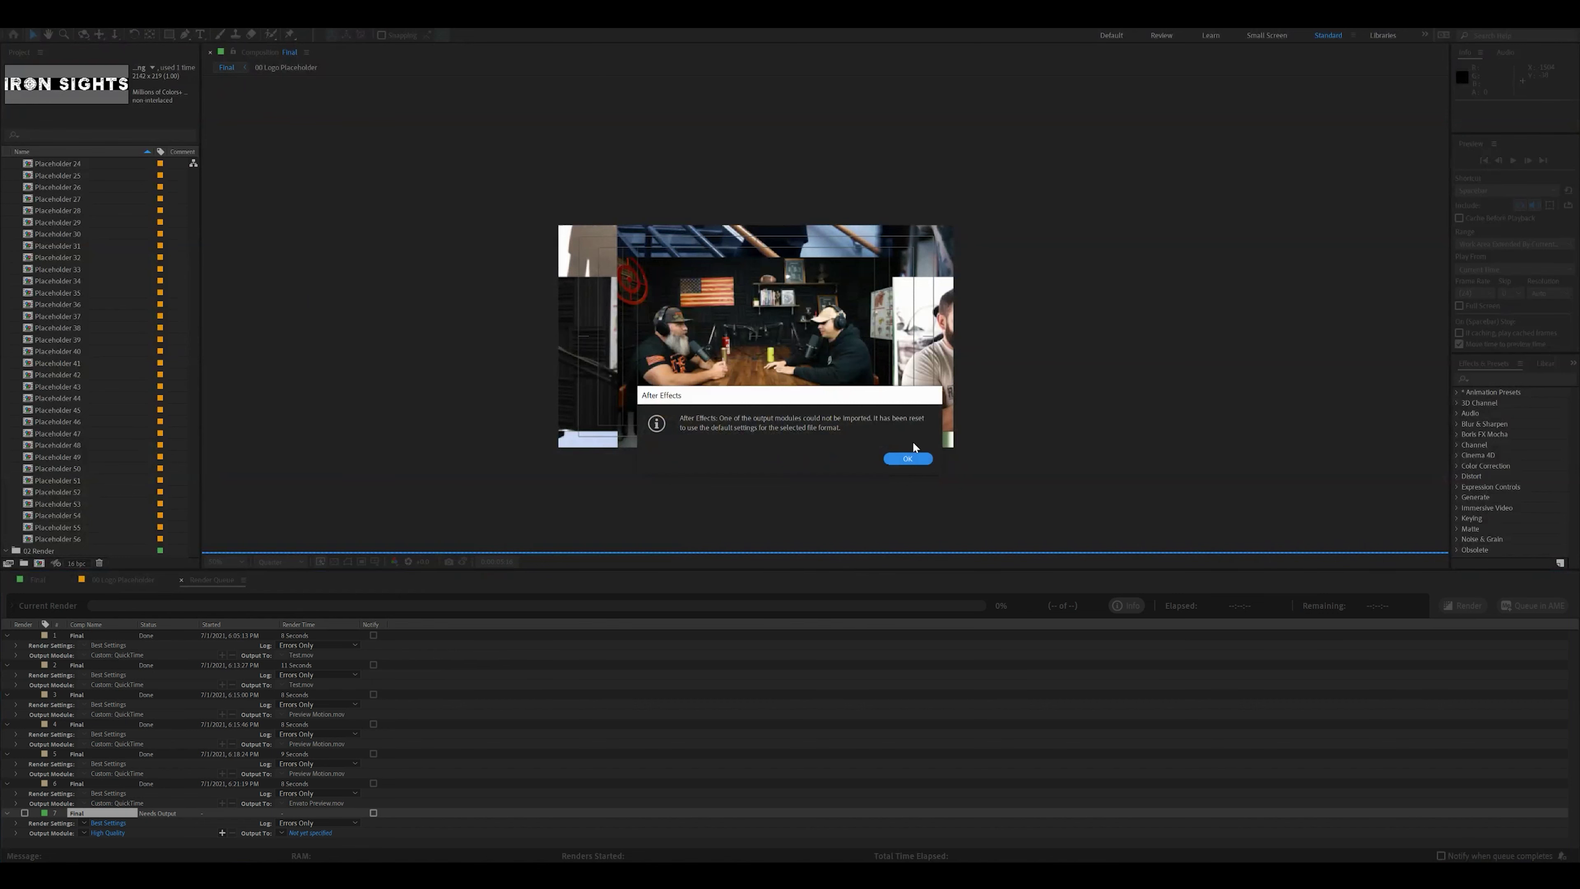
click(902, 459)
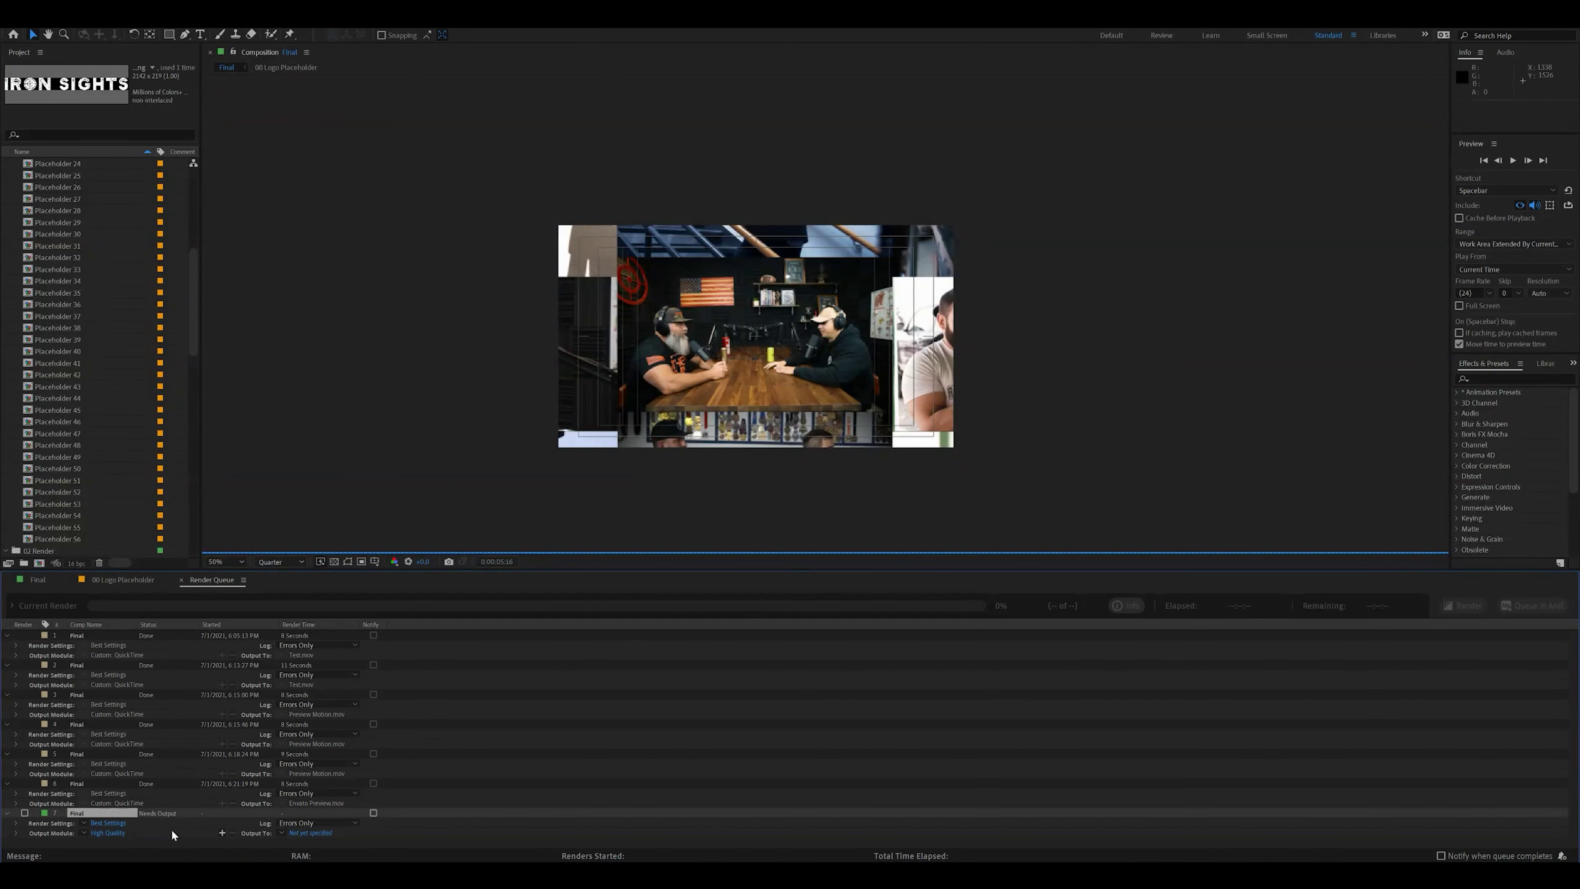
click(107, 833)
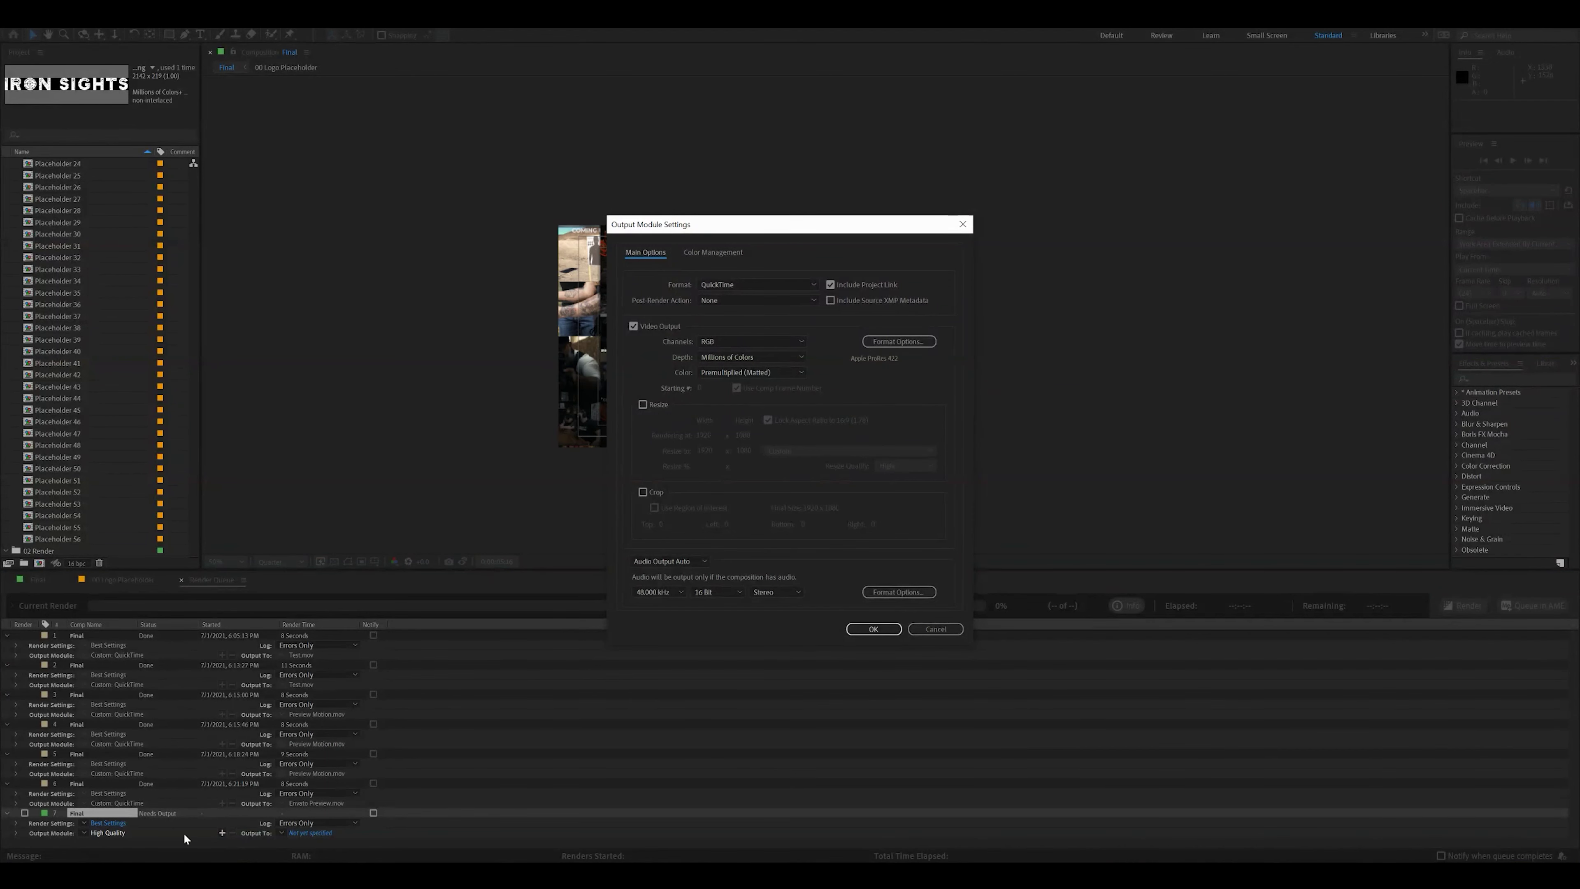
click(763, 283)
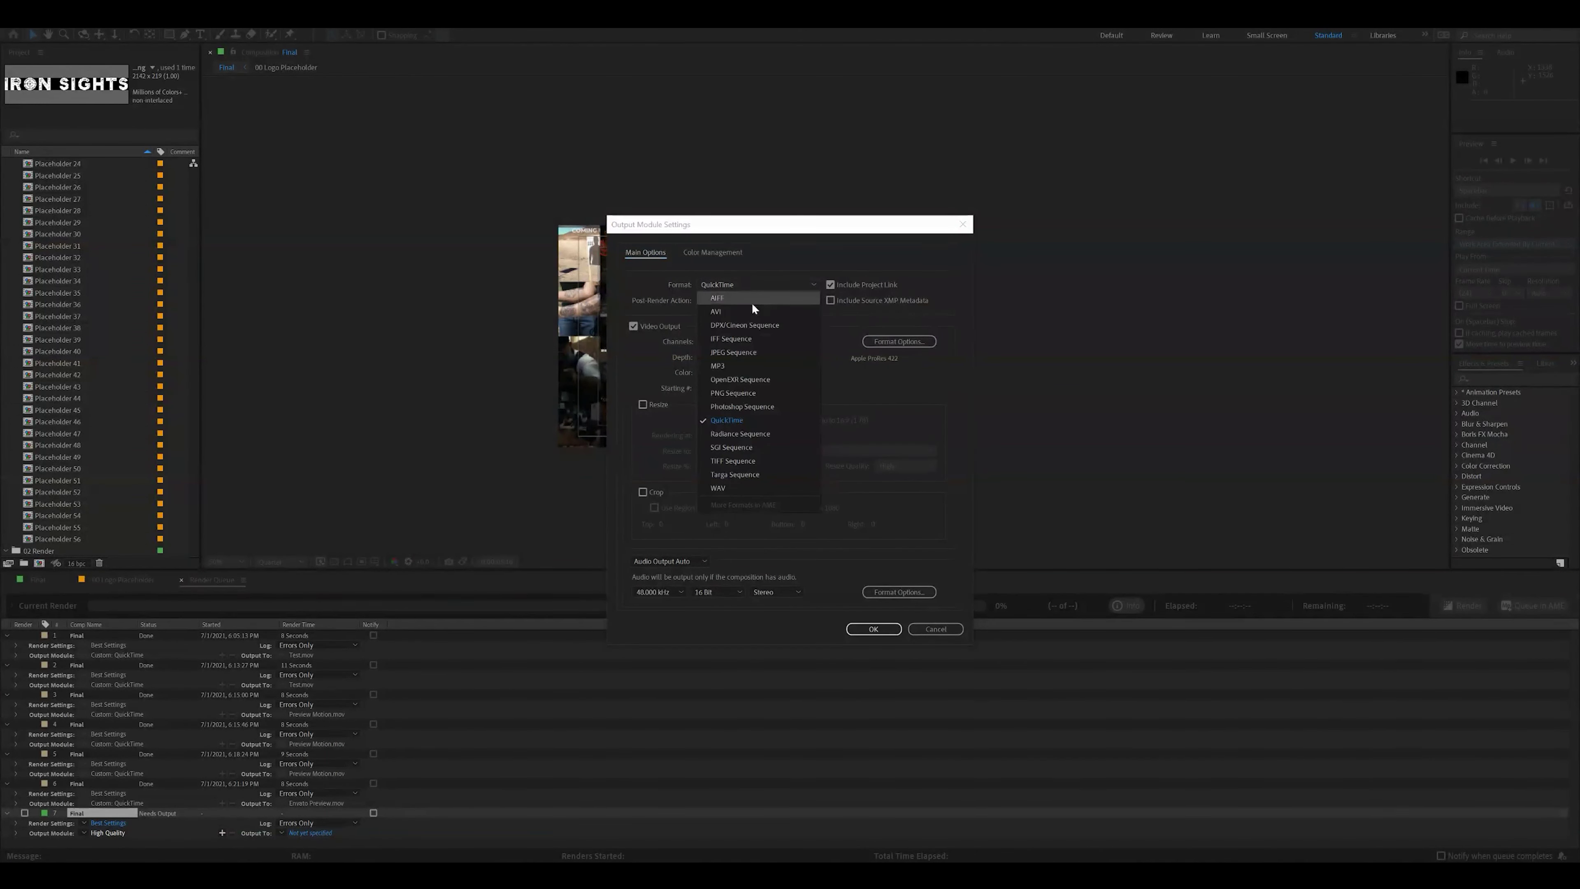
click(741, 311)
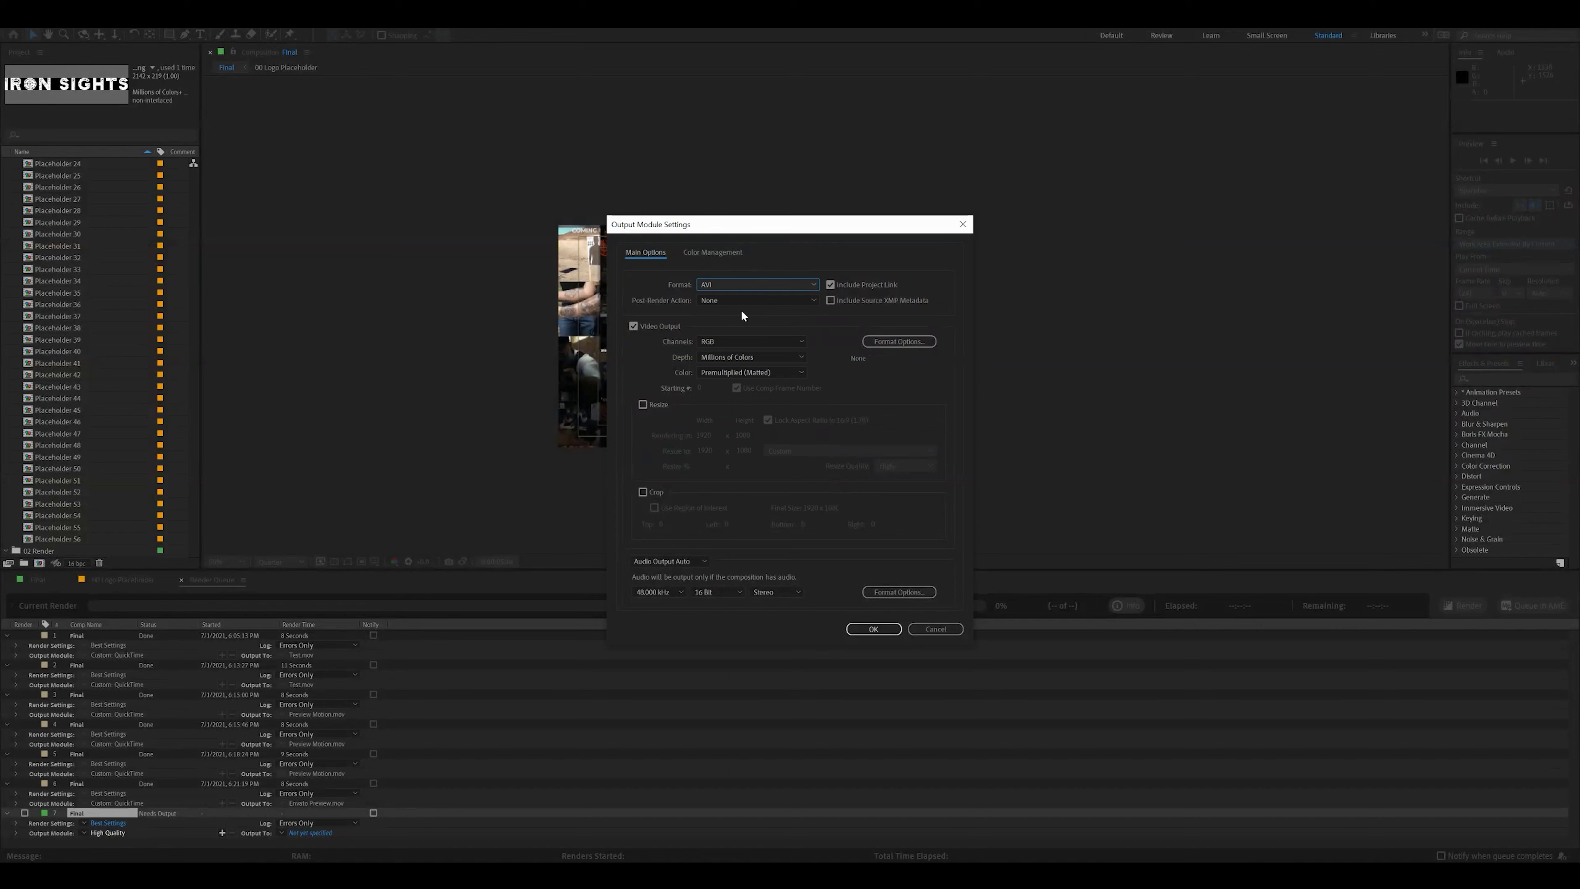
click(742, 342)
click(742, 341)
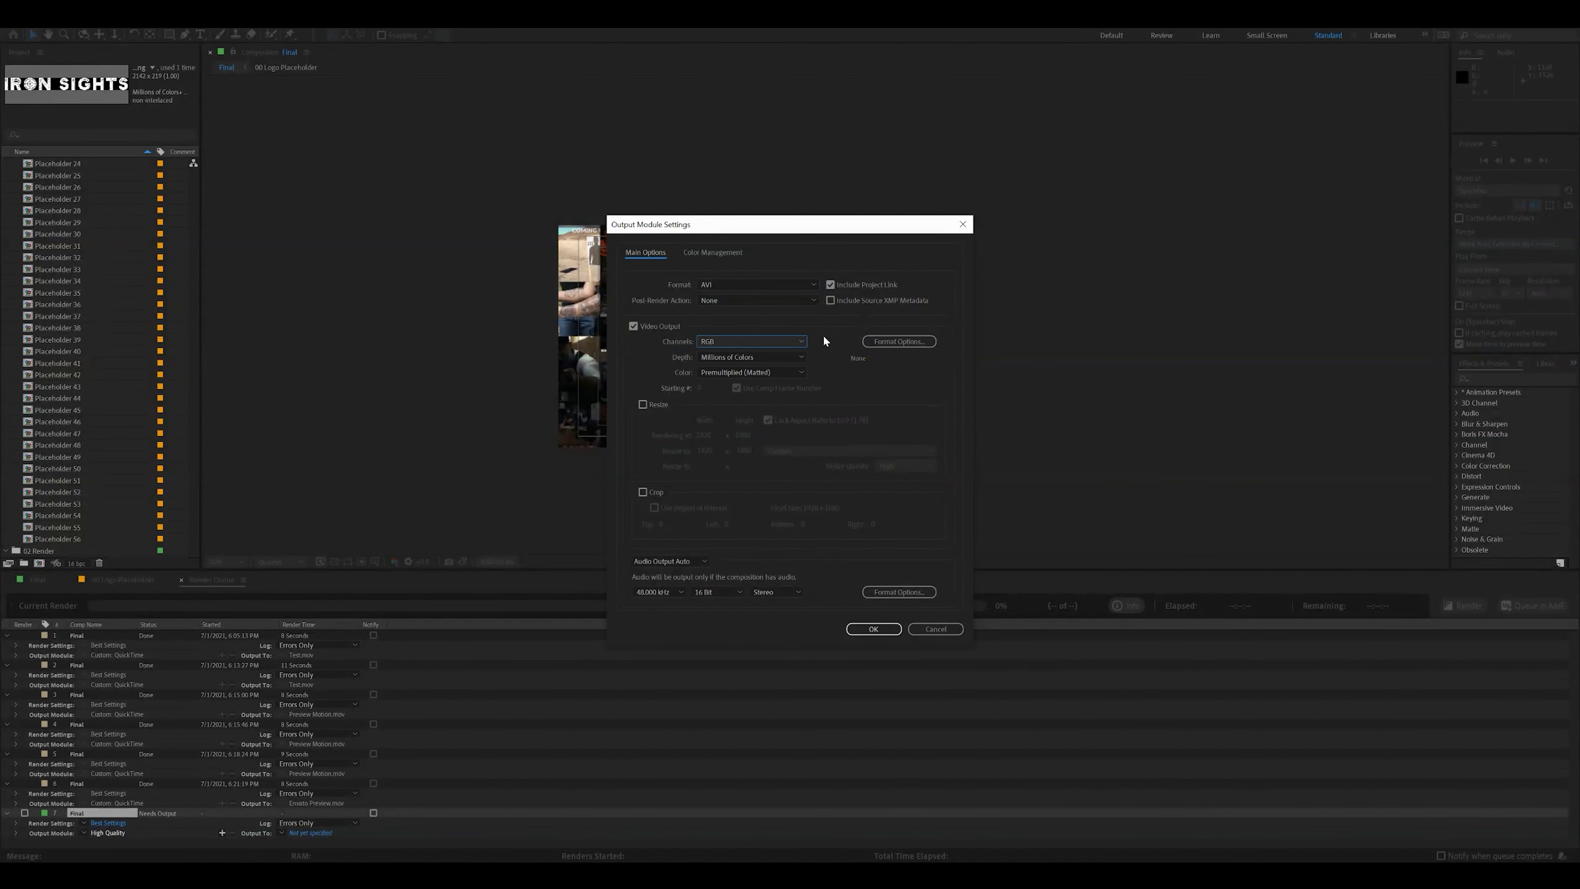
click(874, 629)
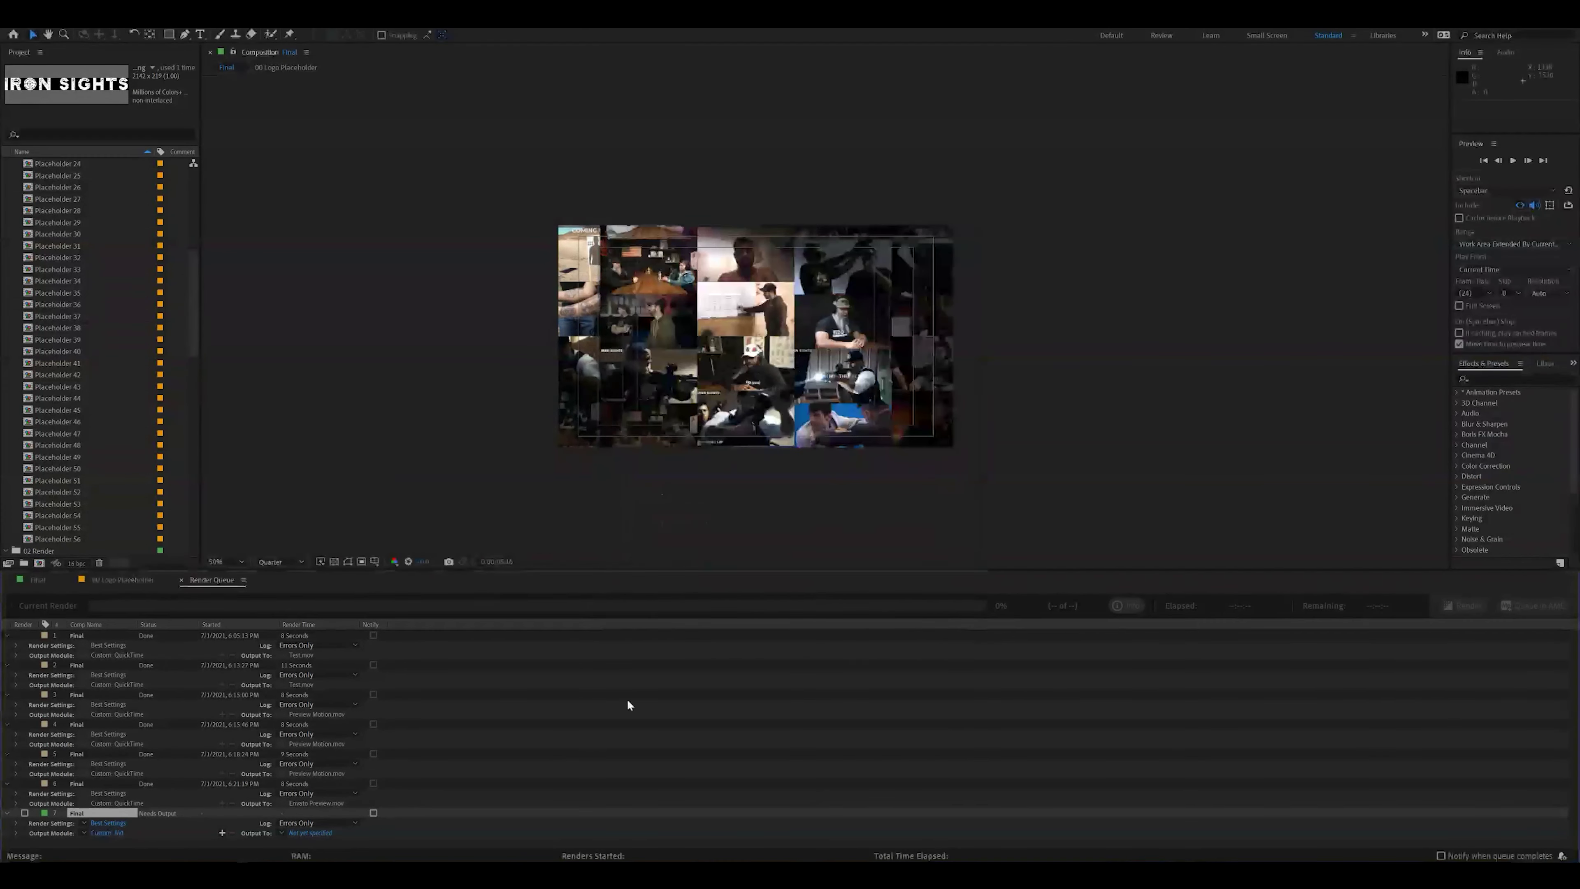
Save the output as AE Iron Sights Intro on the Seagate Backup Plus Drive (E:) and render
click(317, 830)
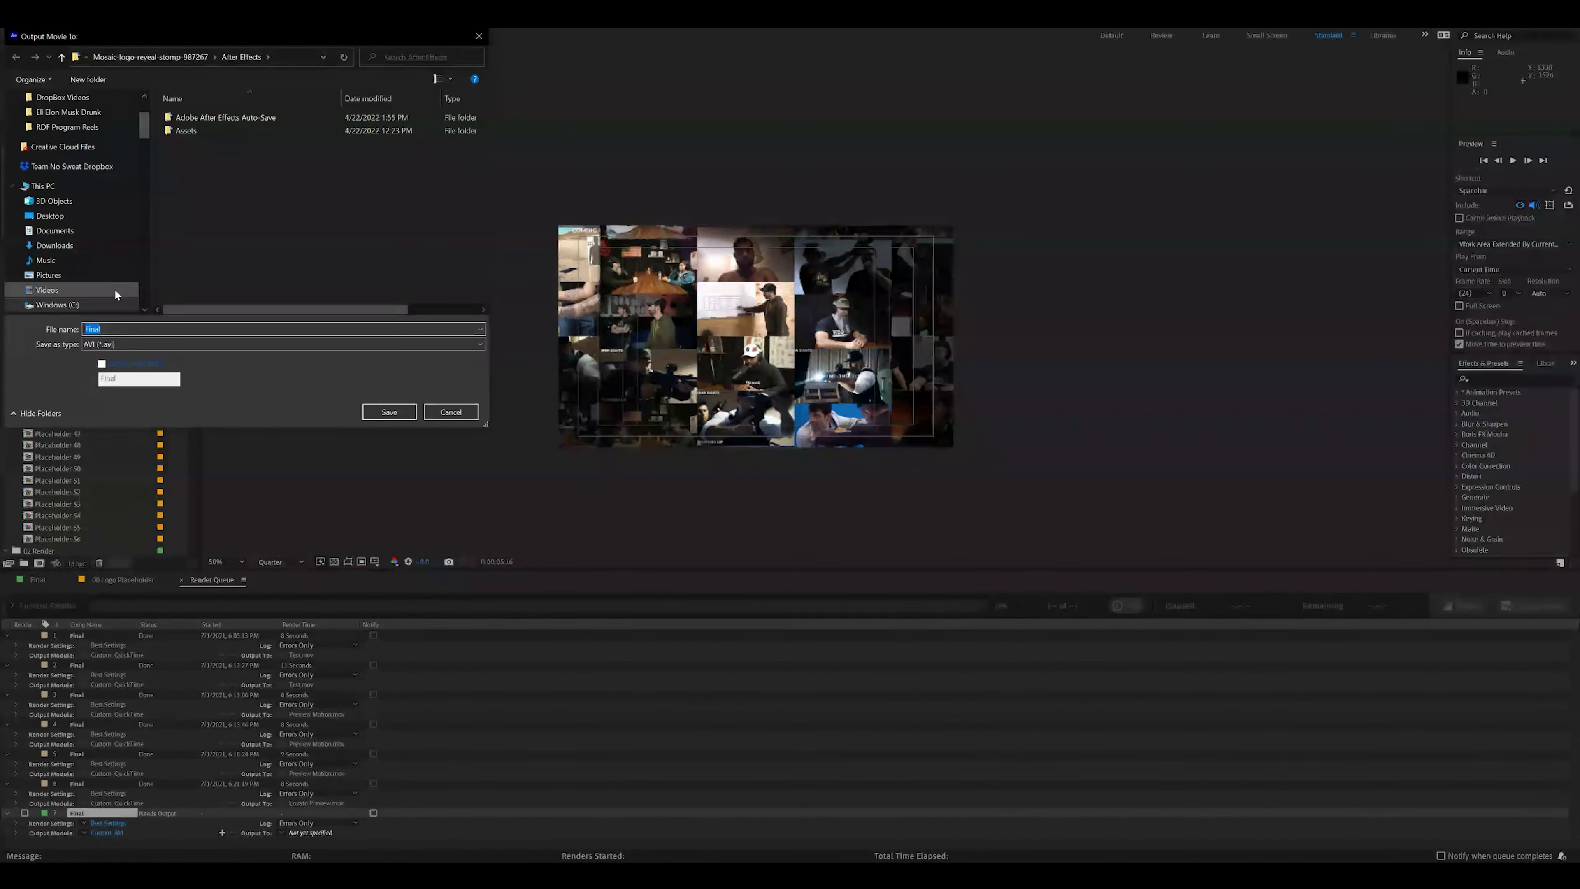
scroll(94, 301, down, 3)
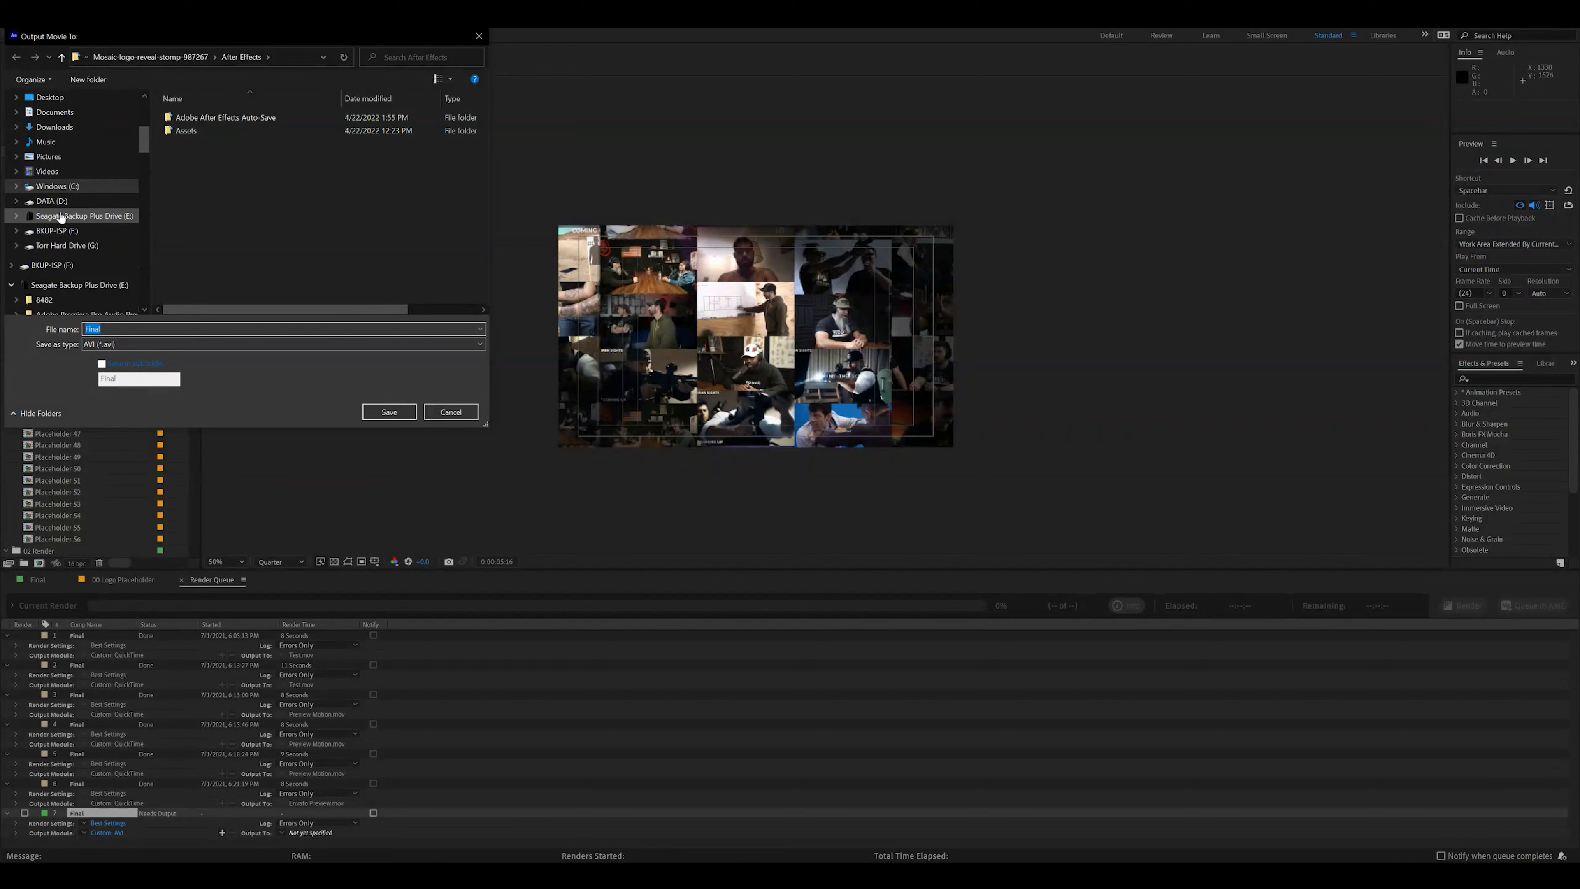
click(84, 215)
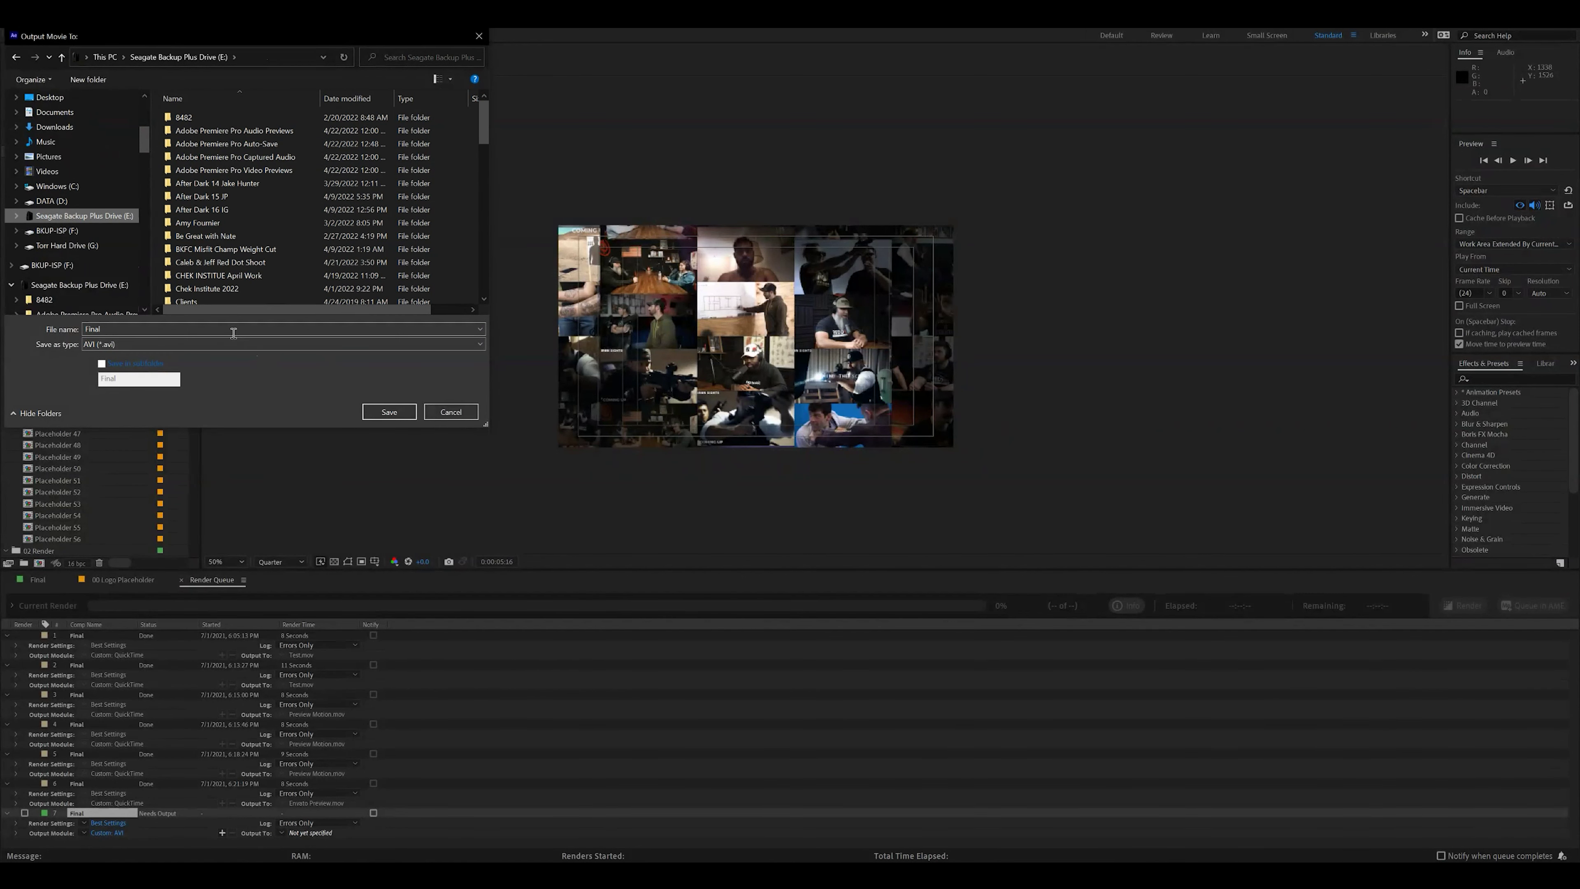
text(AE Iron Sights Intro)
key(Return)
click(1463, 608)
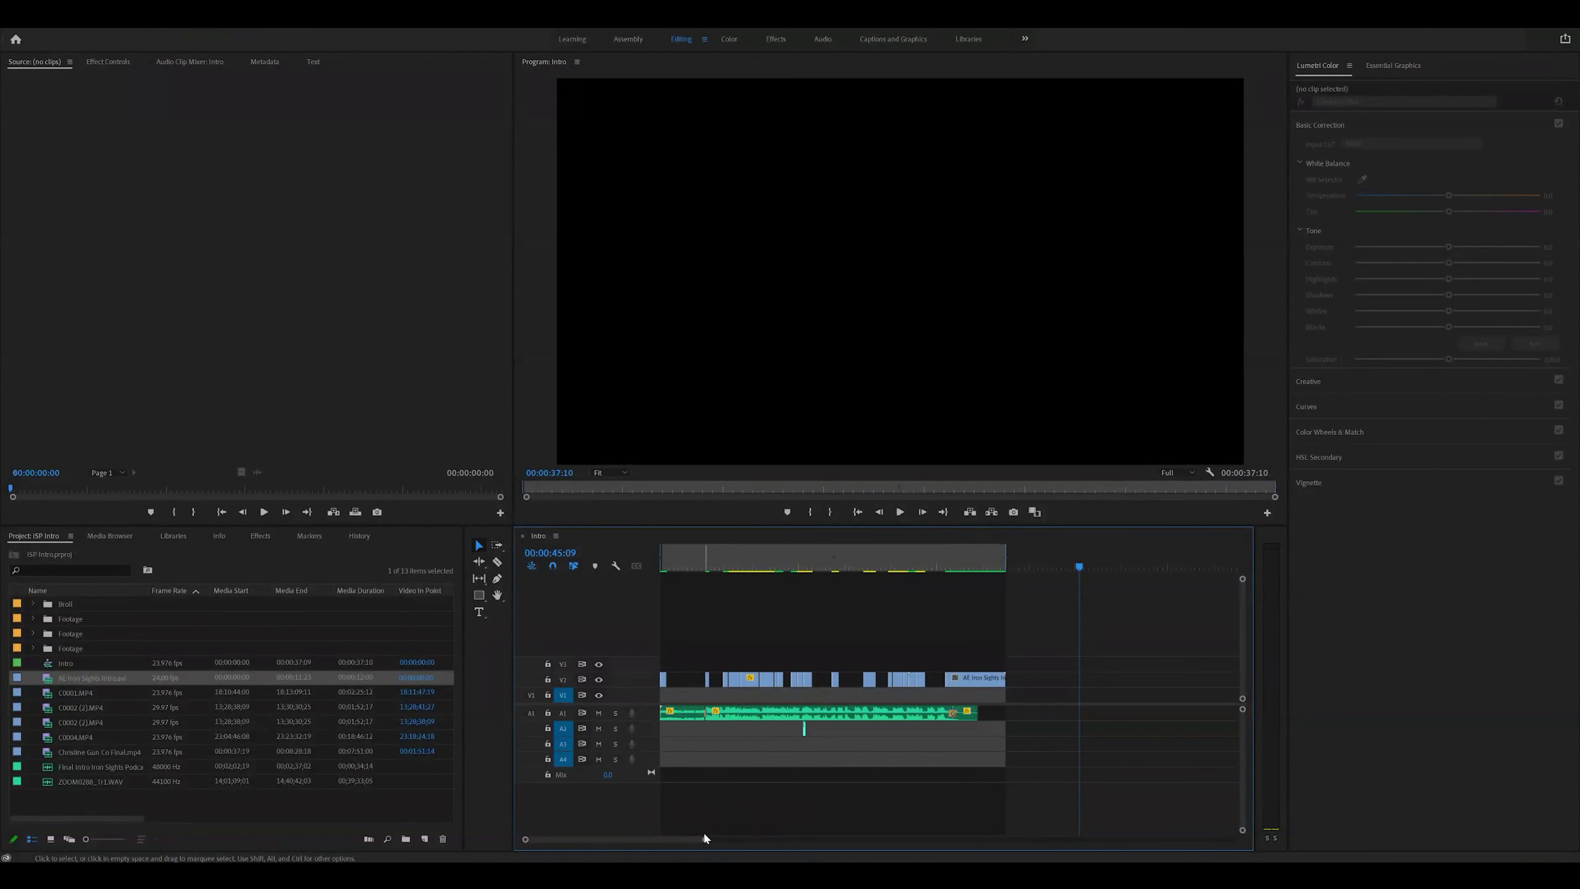
Drag AE Iron Sights Intro.avi from the Seagate drive in File Explorer onto the Intro sequence's V1
mouse_move(708, 841)
mouse_down()
mouse_move(743, 842)
mouse_move(680, 839)
mouse_up()
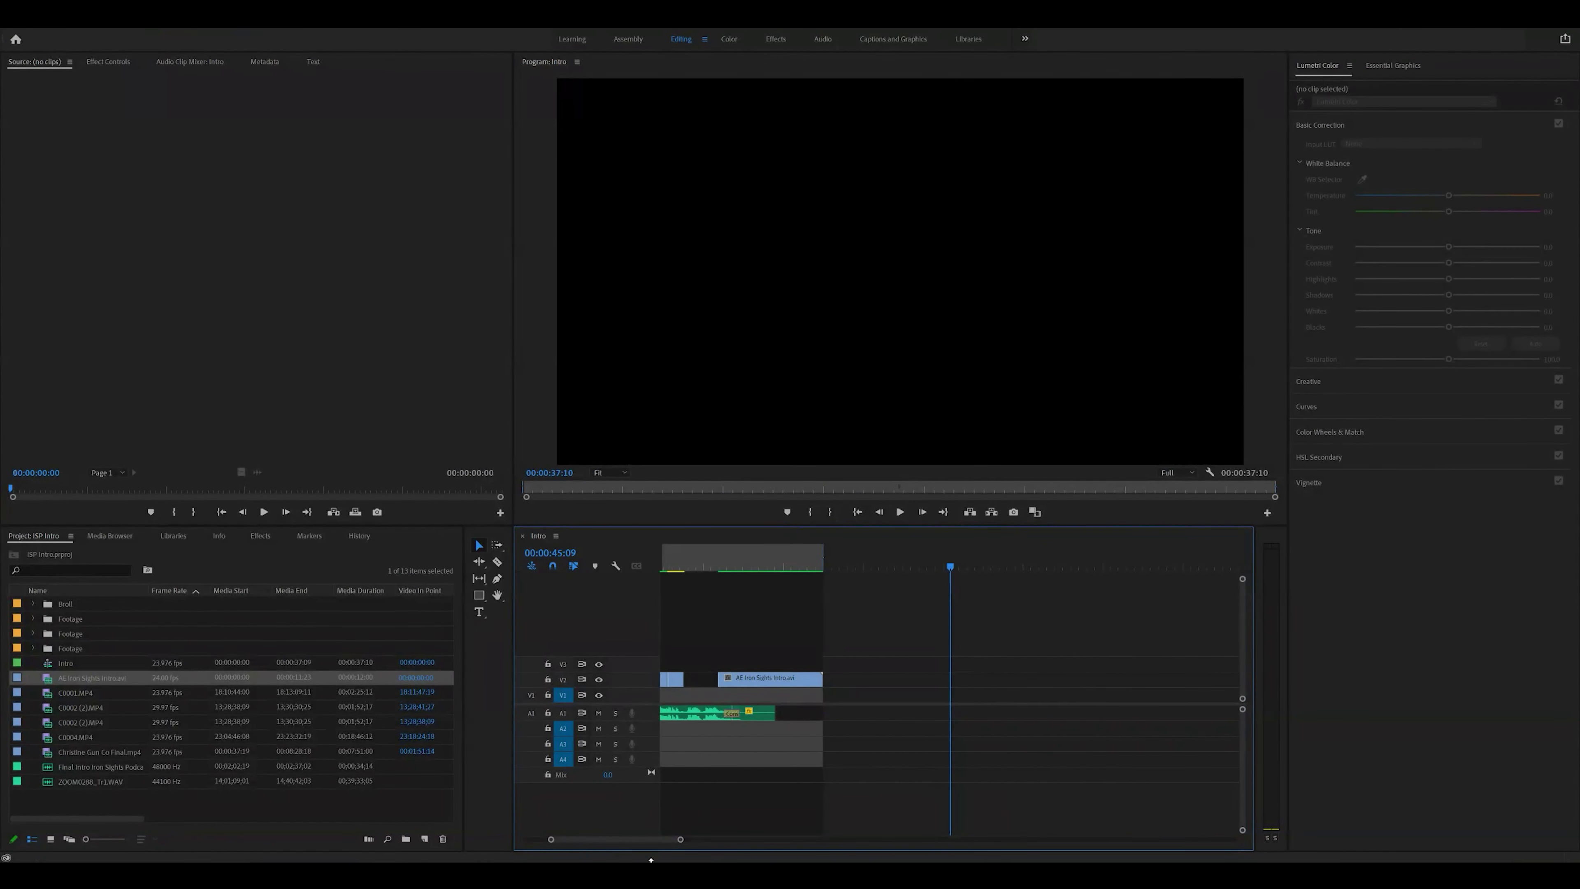
key(alt+Tab)
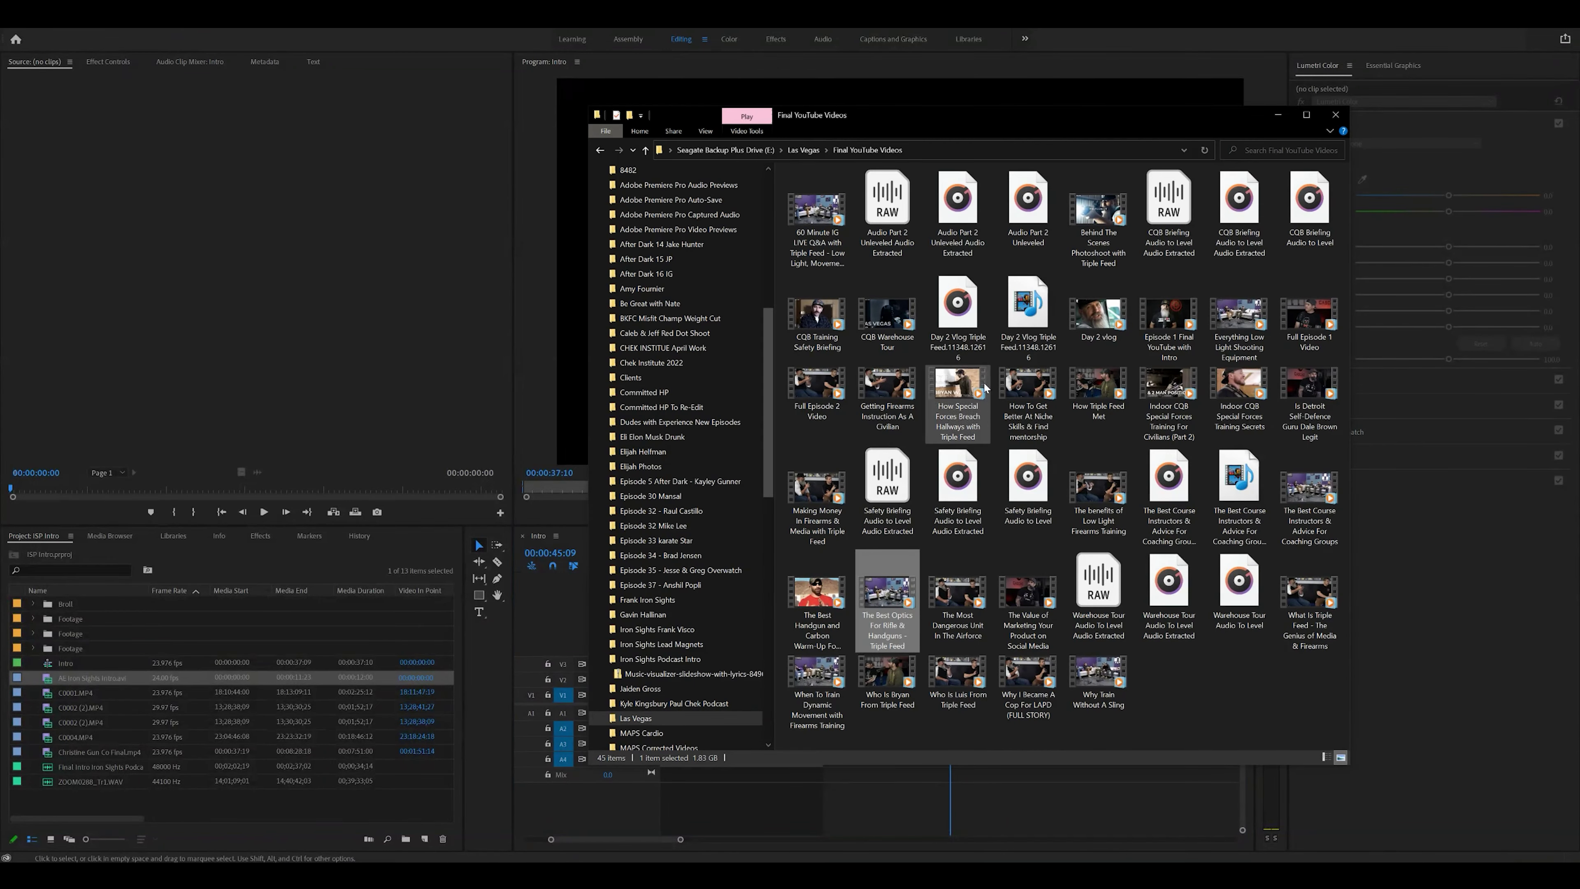
drag(1011, 116, 580, 121)
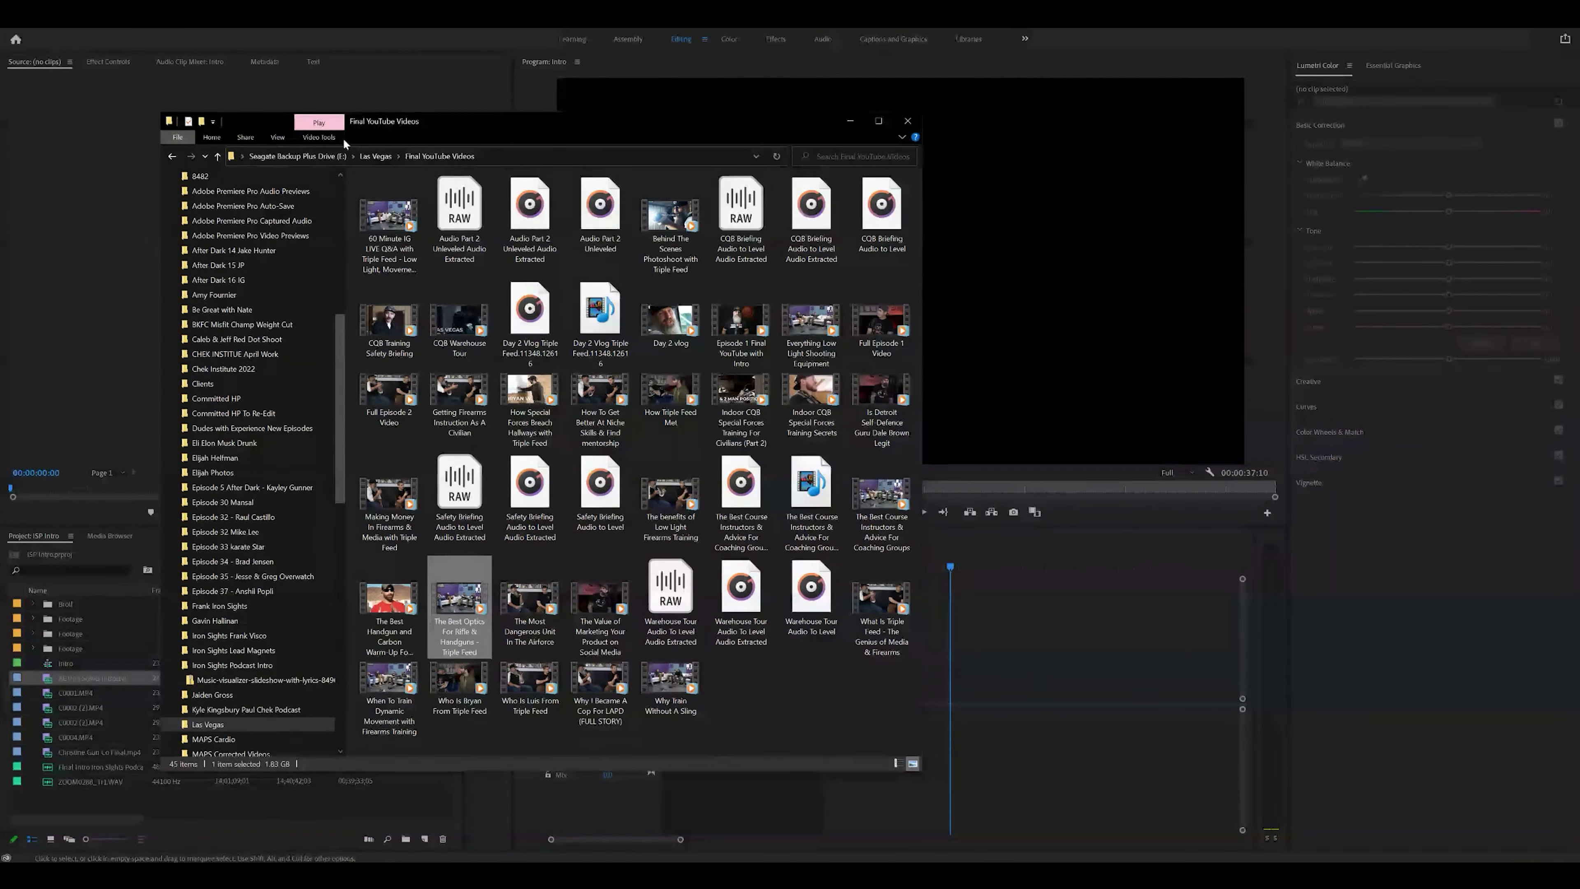
click(297, 156)
scroll(546, 562, down, 10)
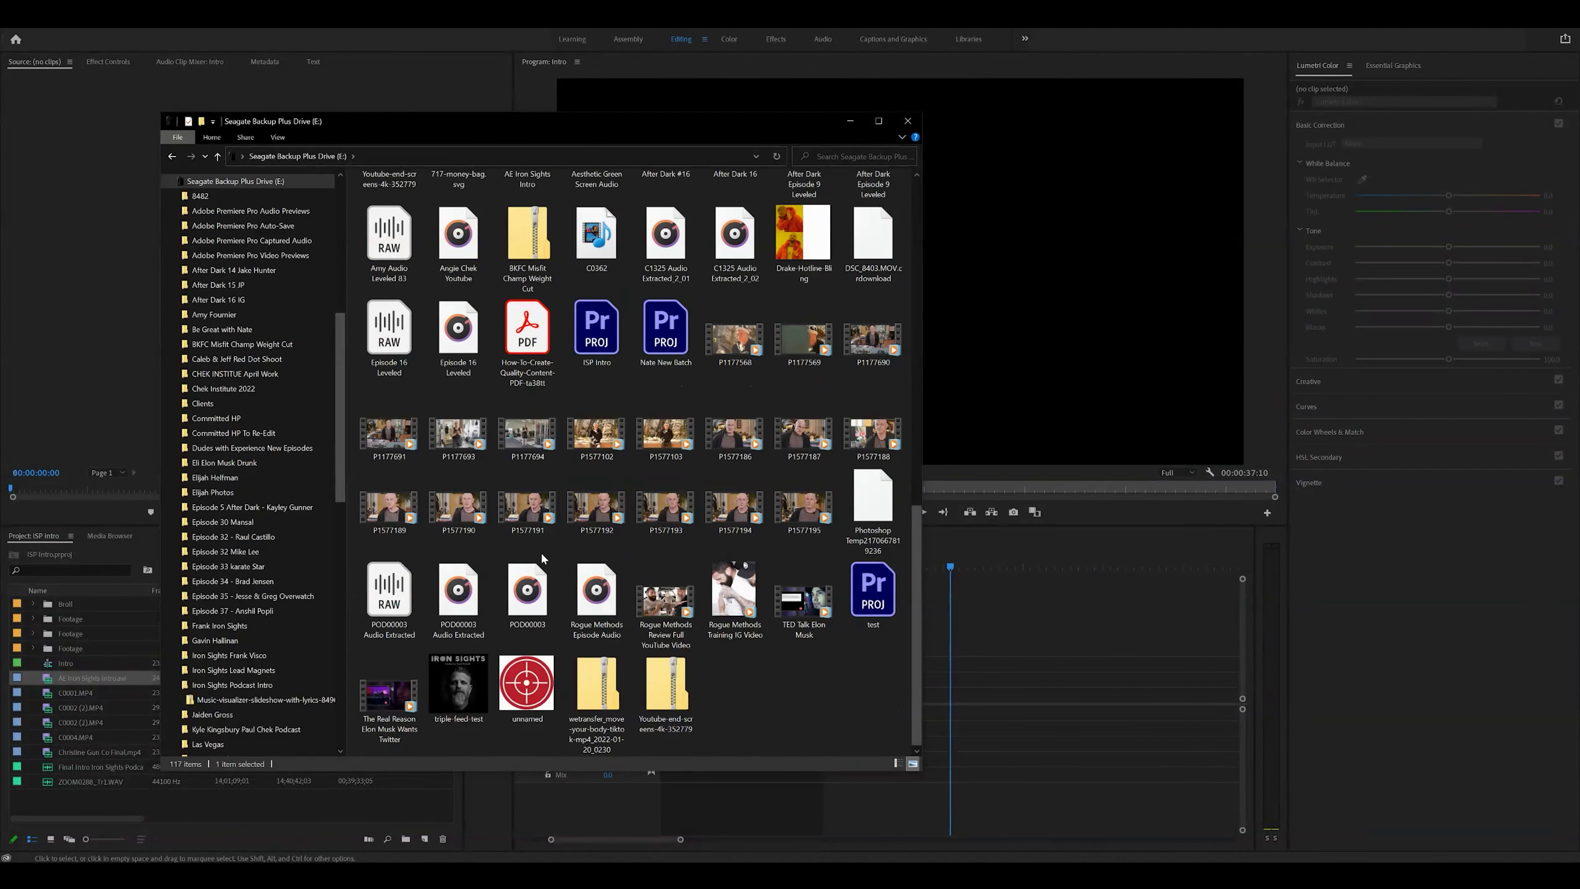
scroll(542, 557, up, 3)
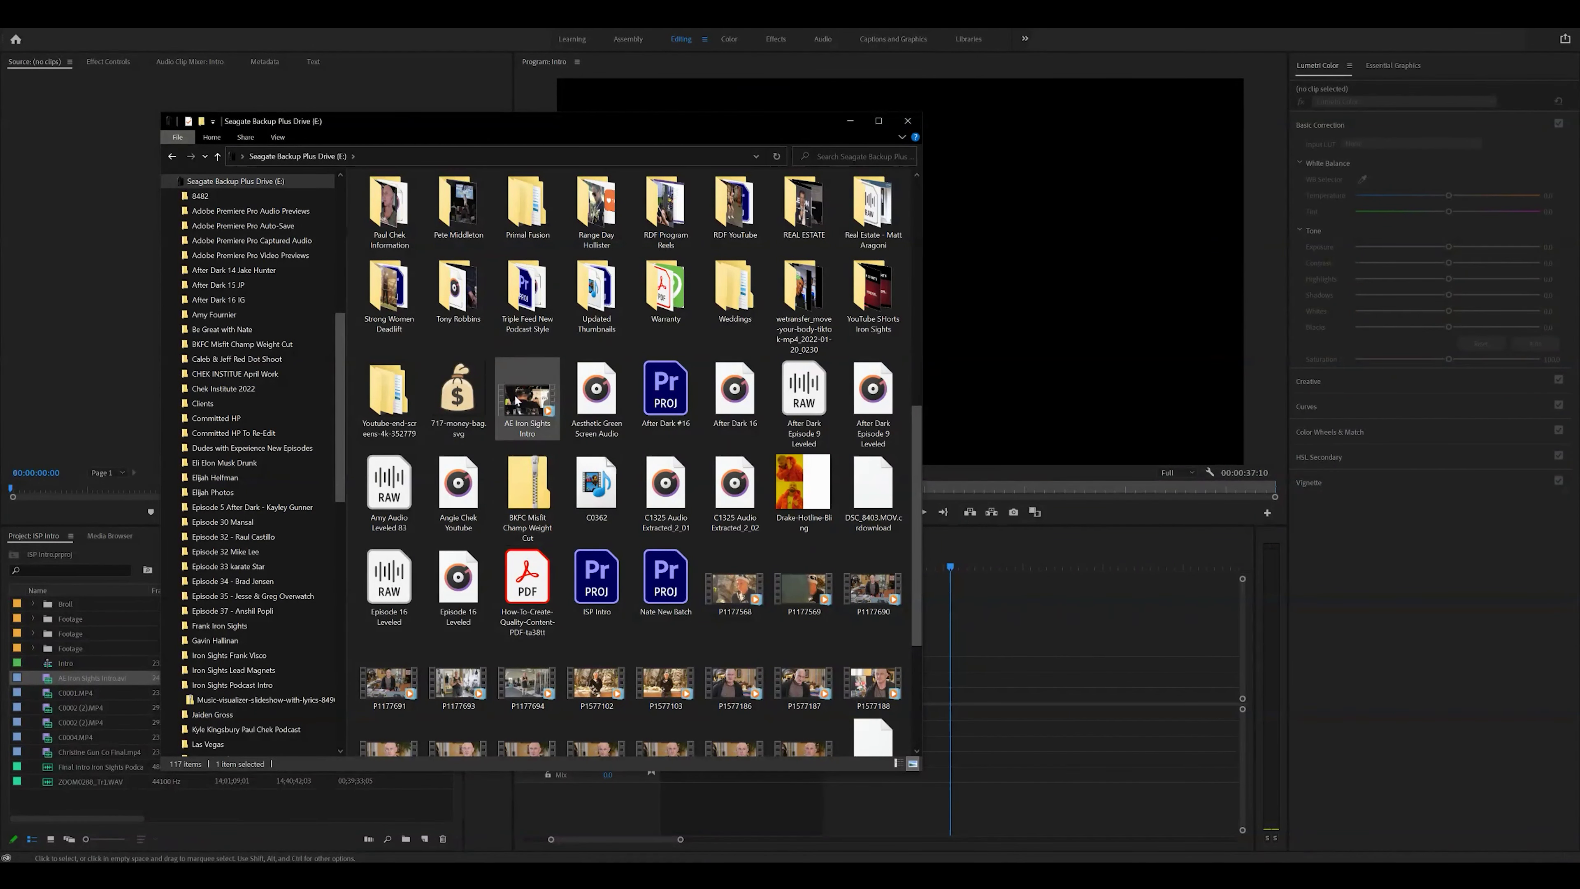
drag(516, 401, 943, 713)
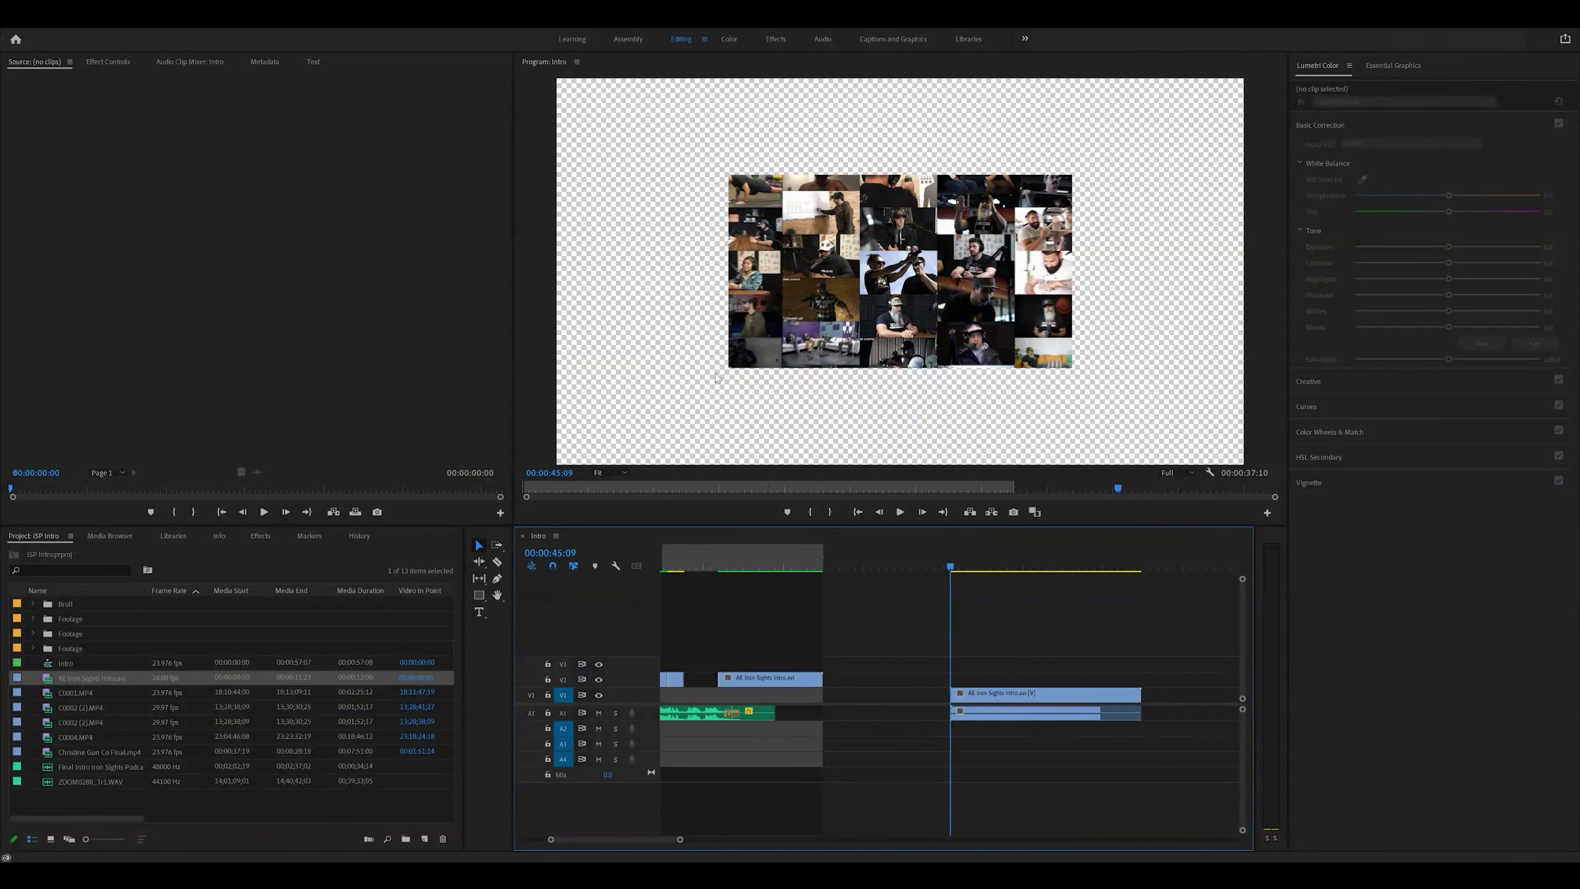
Scale the intro clip to fill the frame
click(1001, 702)
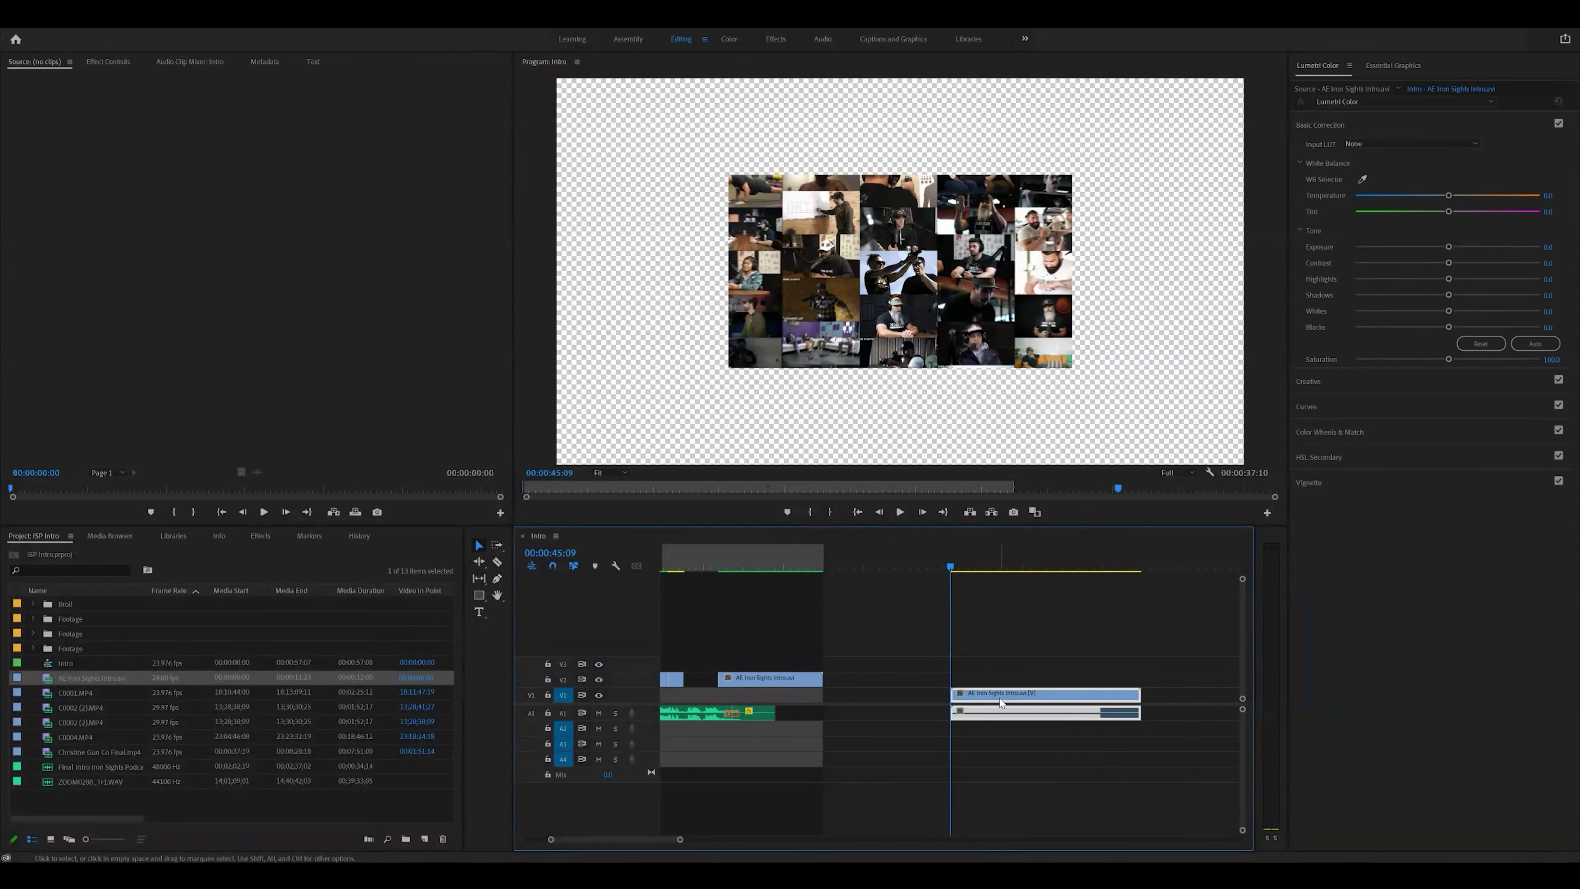
right_click(1001, 702)
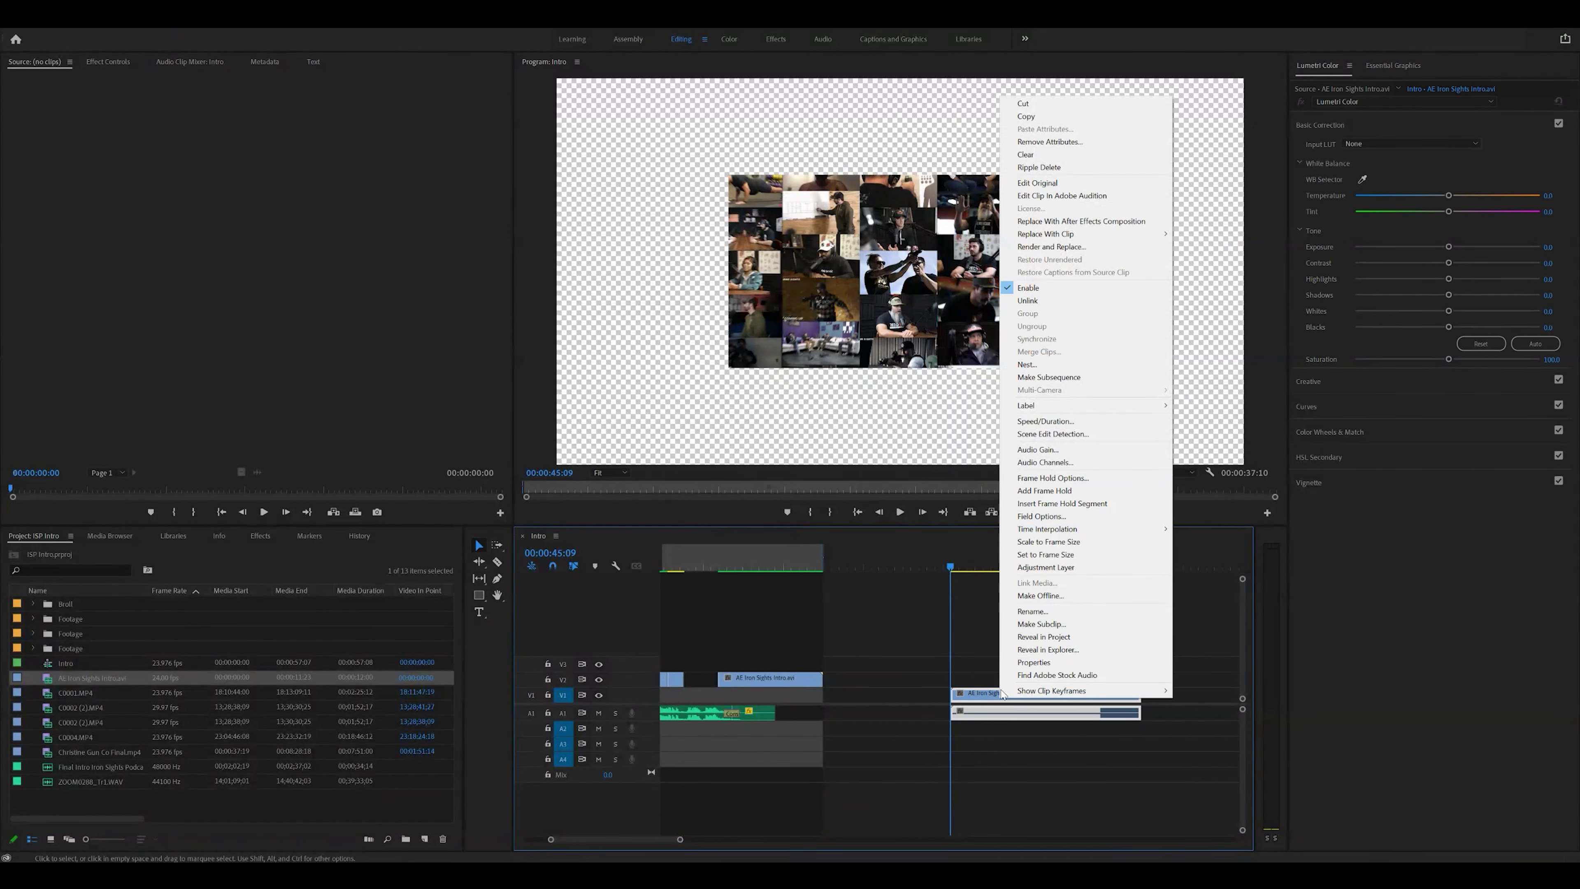
click(1060, 543)
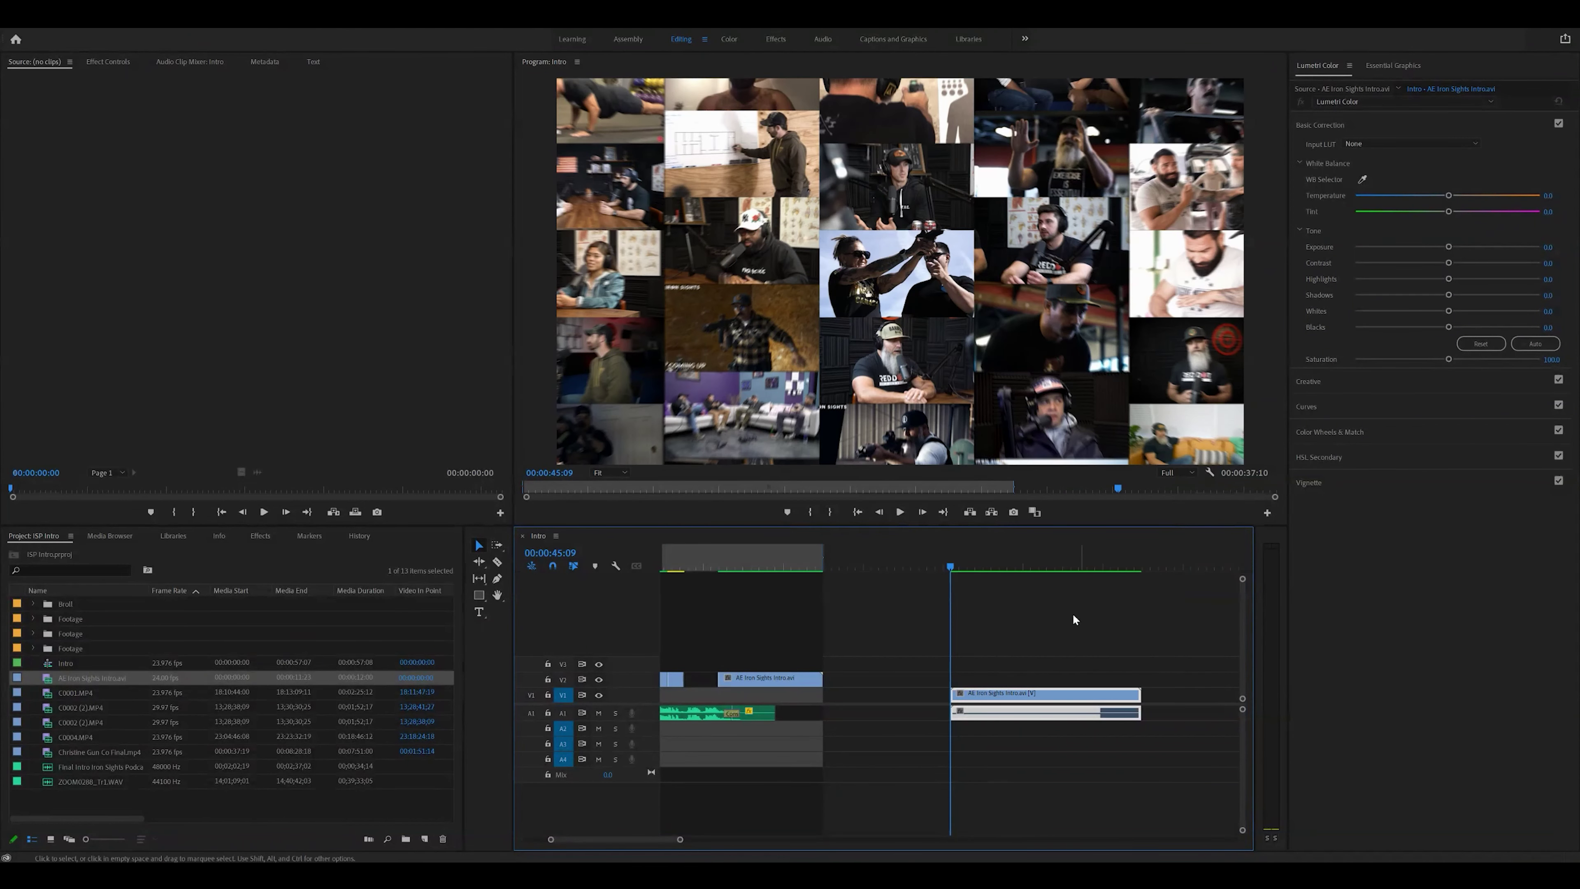
Unlink and delete the intro clip's audio, then play the sequence to preview it
right_click(994, 713)
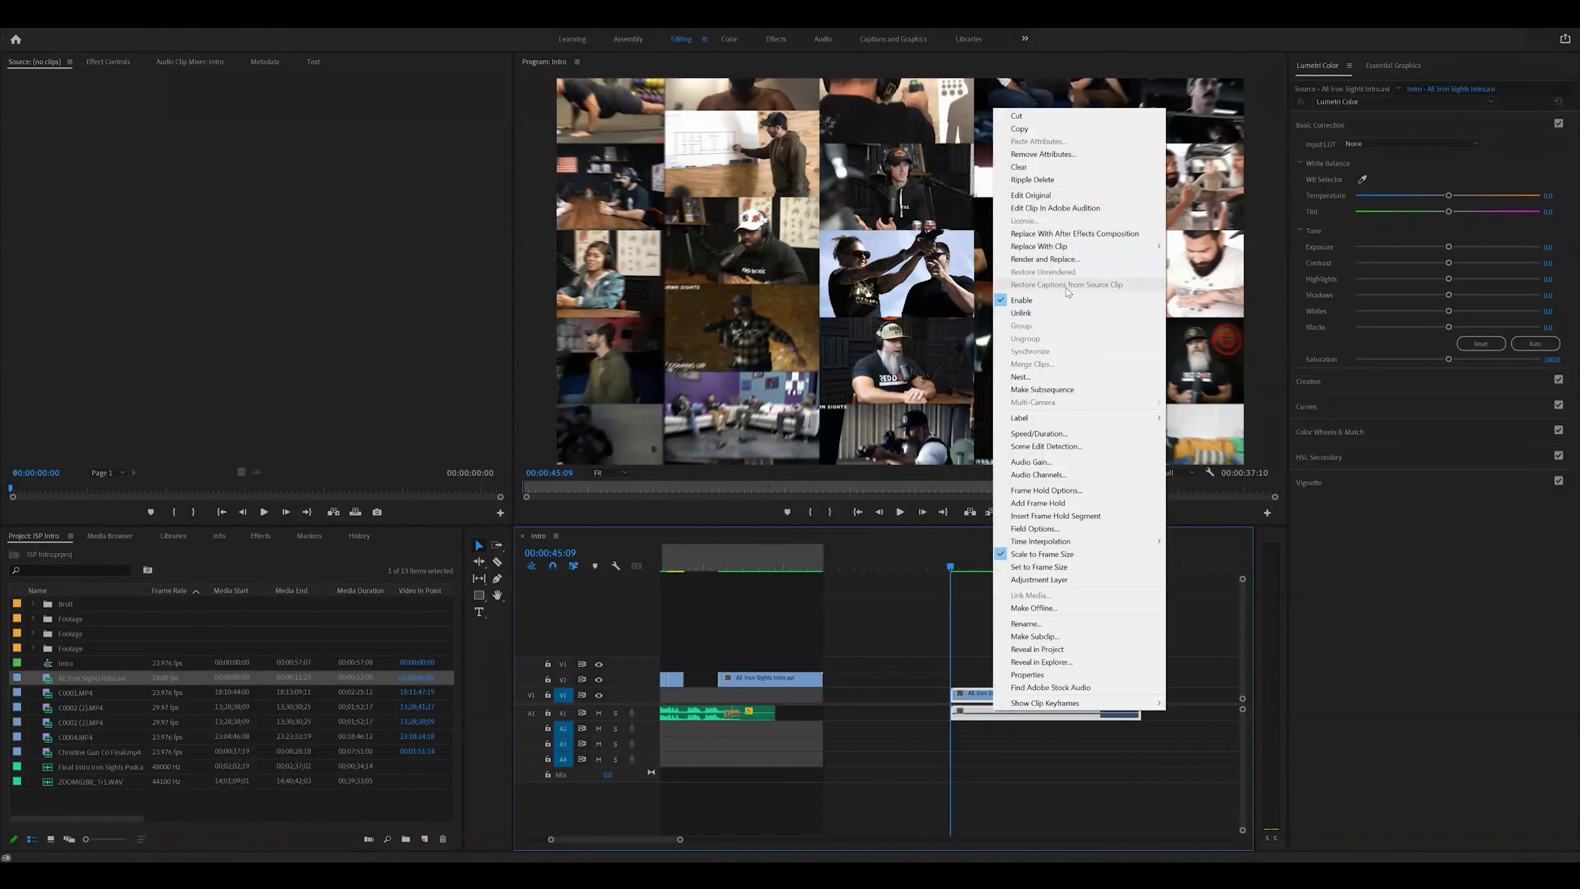
click(994, 713)
key(Delete)
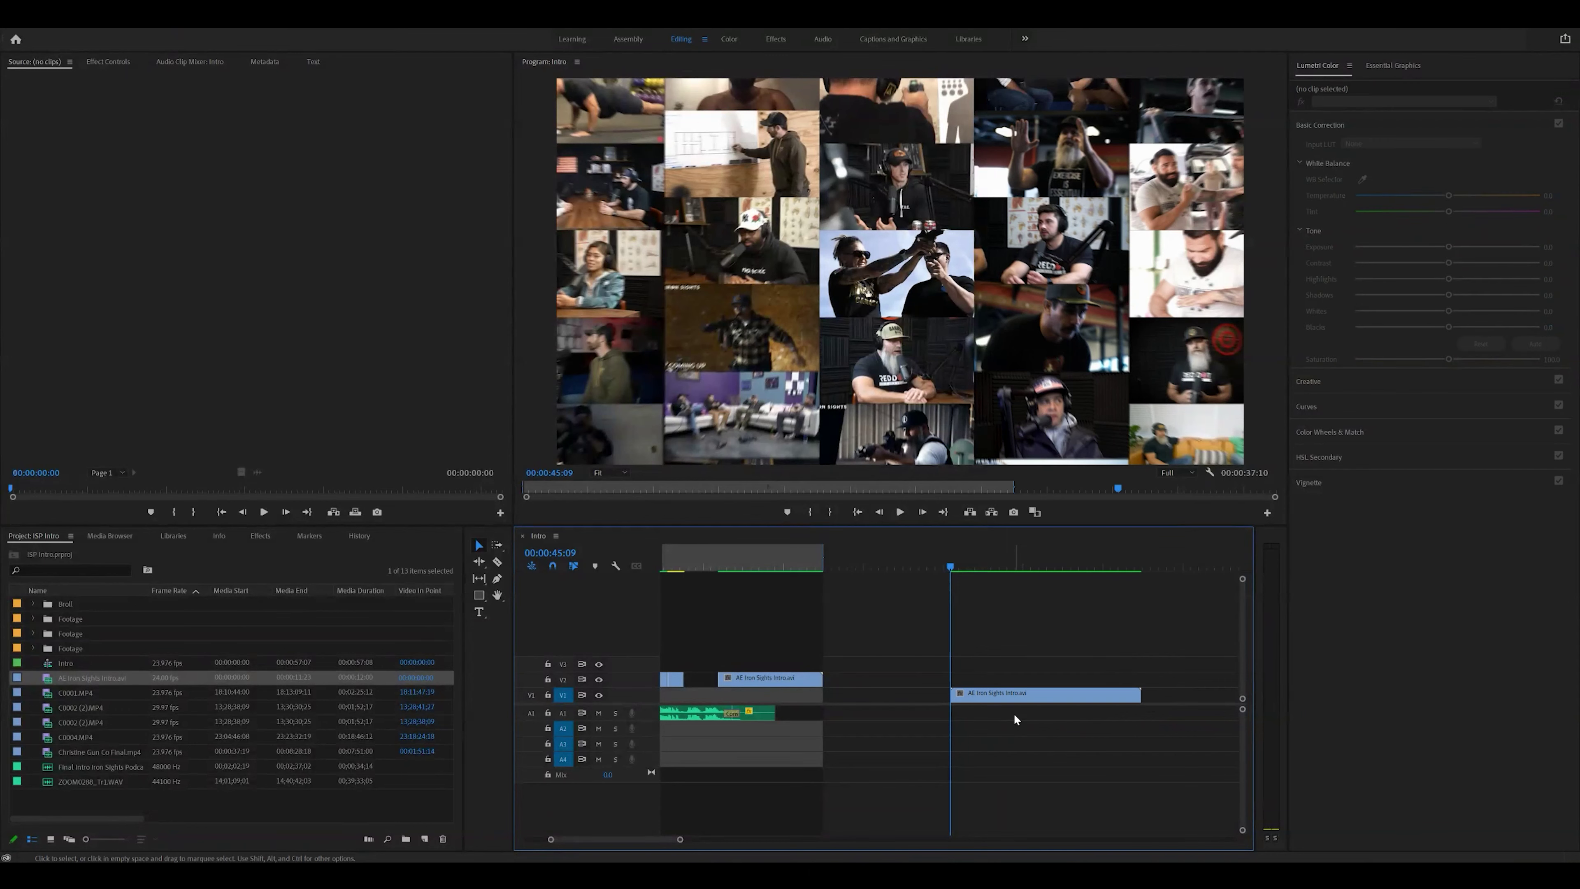
click(899, 513)
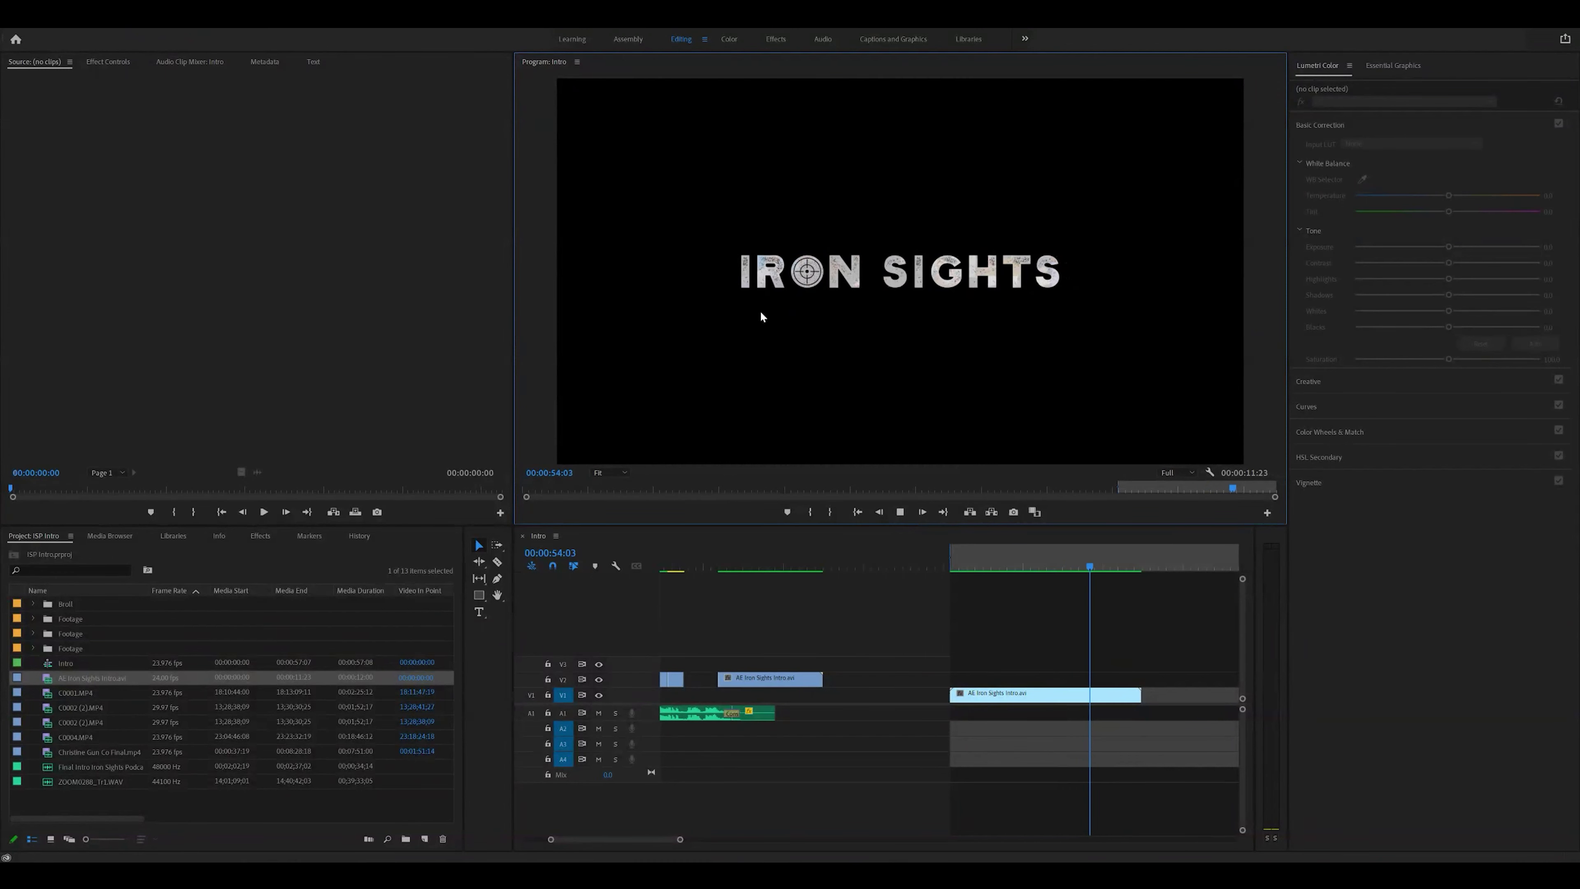
Stop playback and set the sequence out point just past the intro's end
click(900, 511)
key(o)
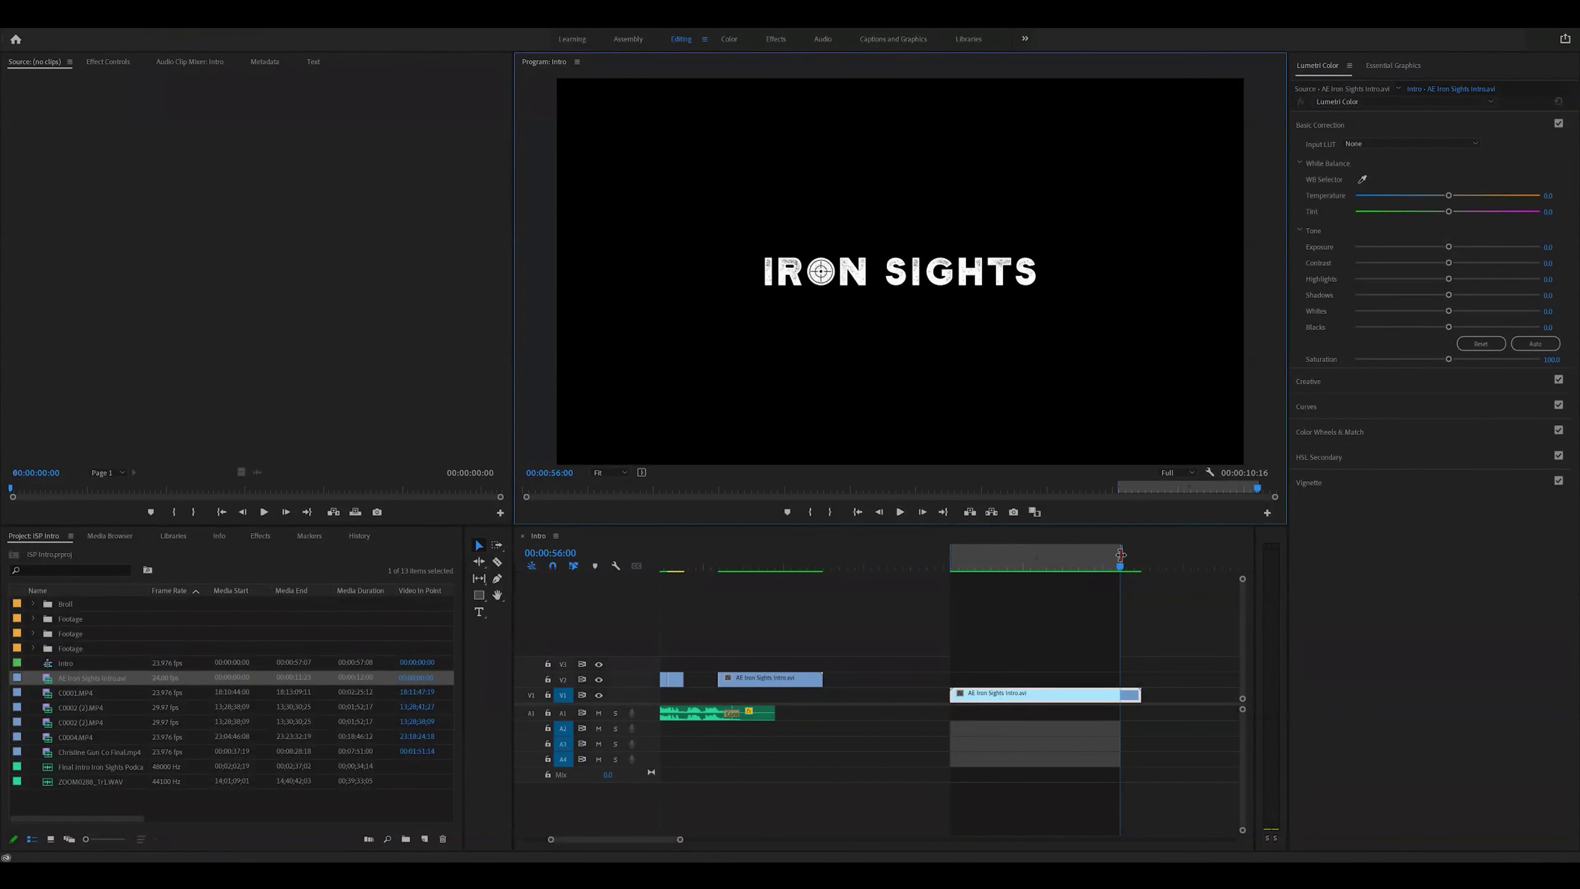
drag(1121, 551, 1139, 552)
Zoom in on the intro clip and park the playhead at 00:00:46:05
click(1035, 566)
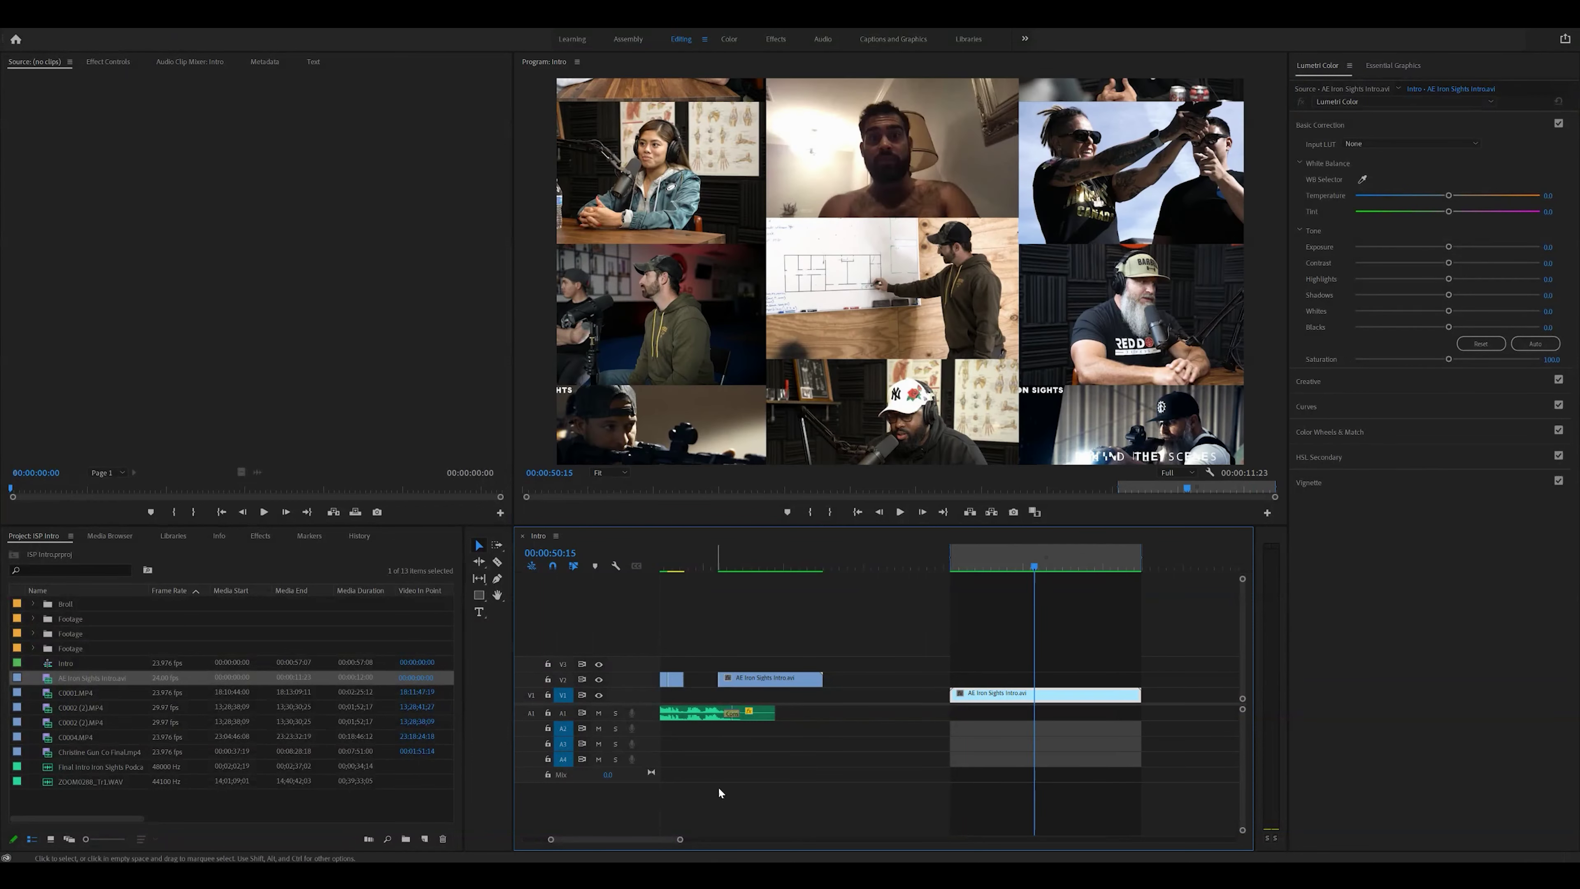
drag(681, 840, 653, 840)
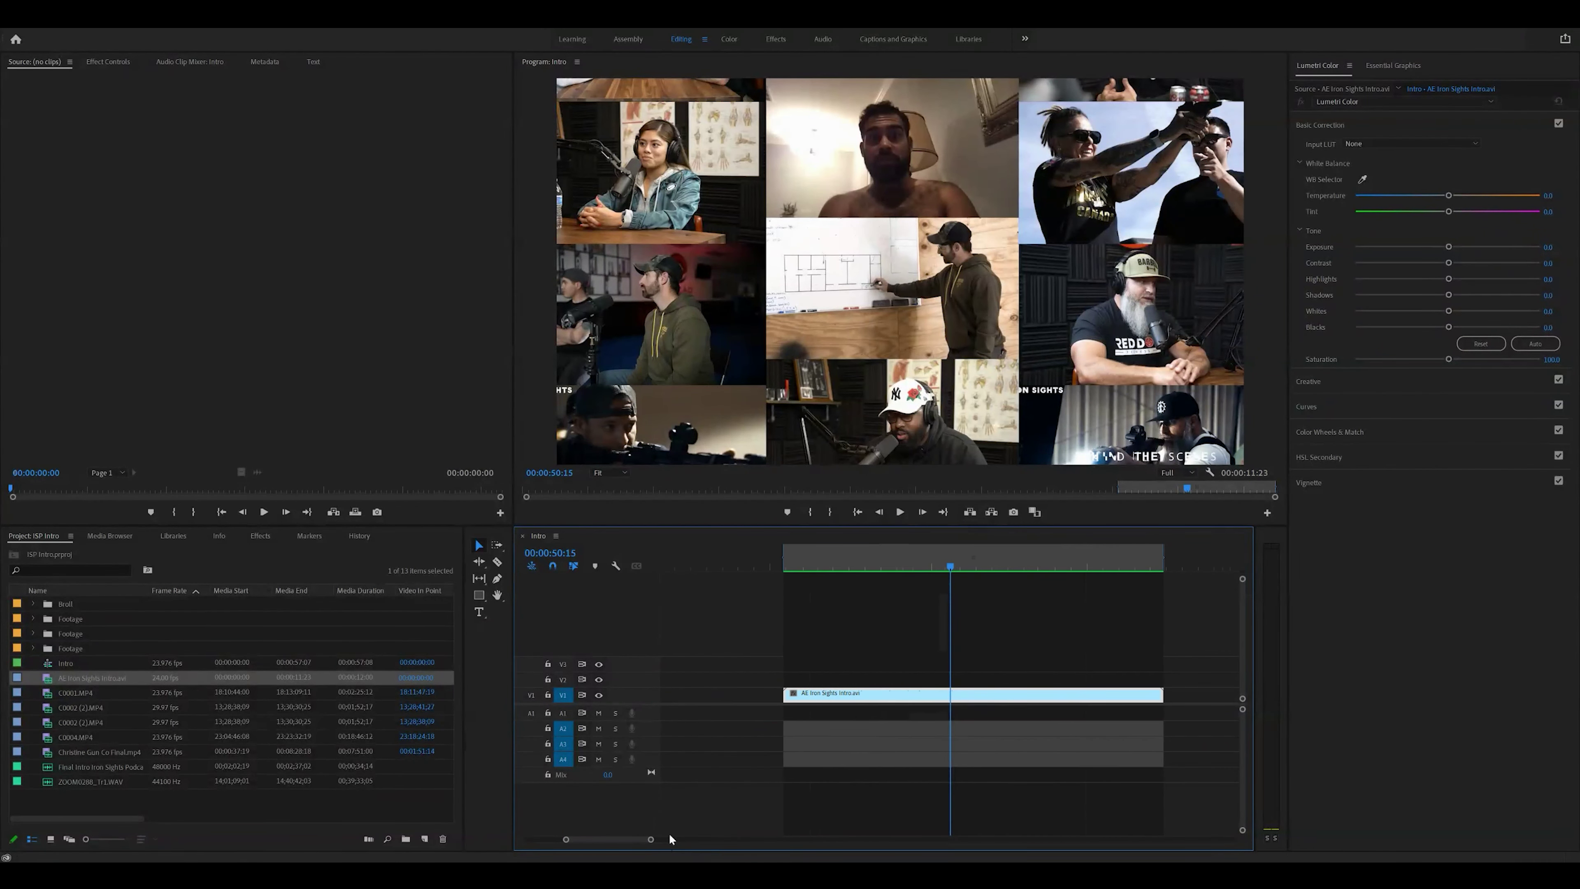
drag(809, 564, 806, 570)
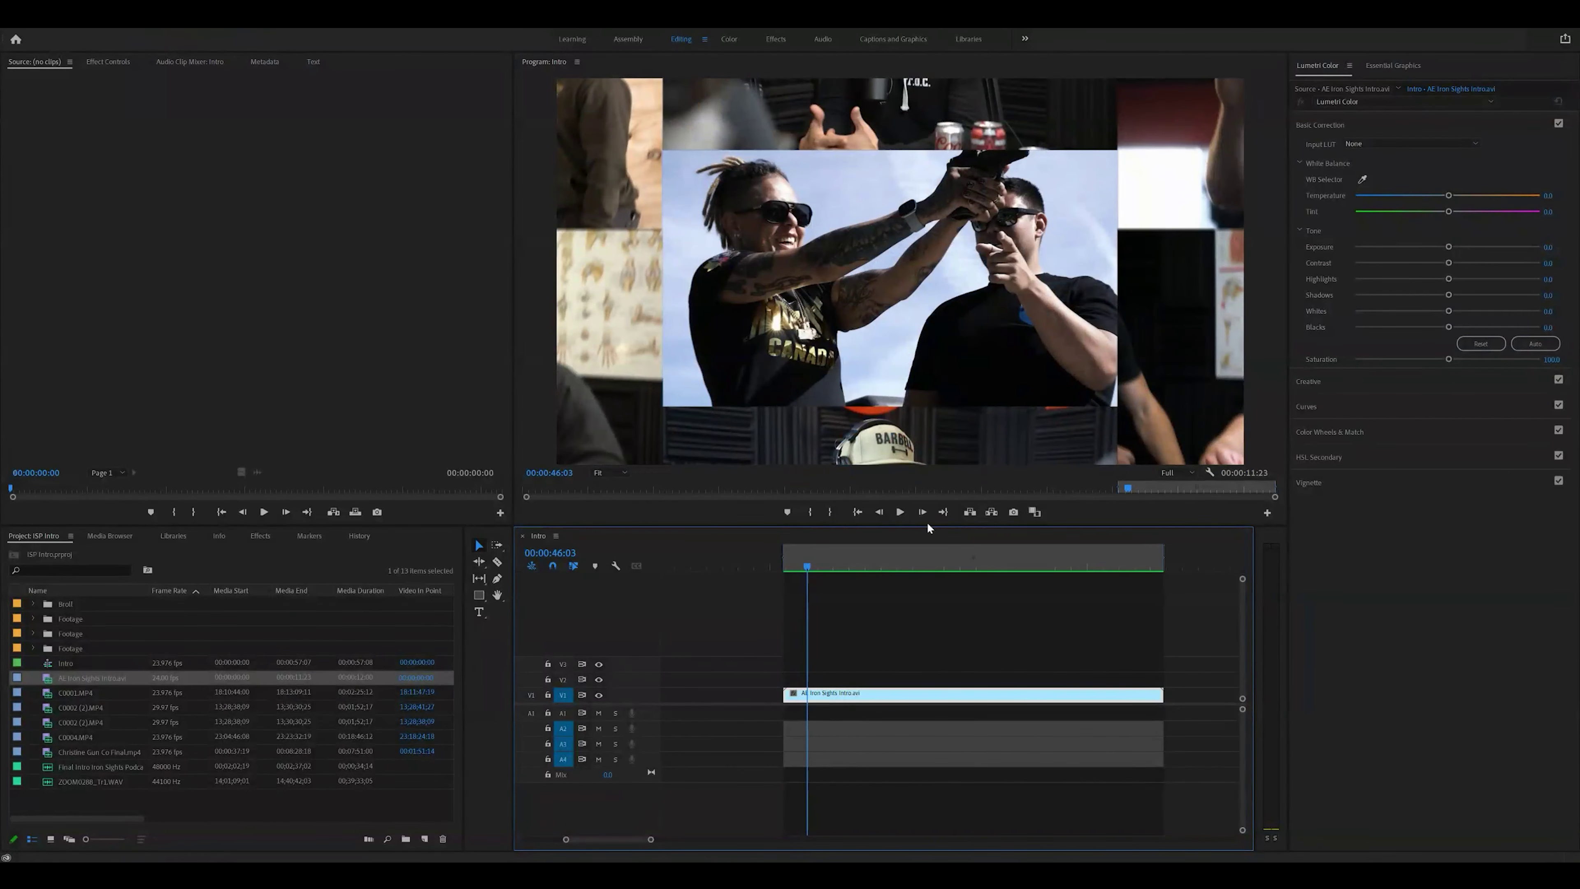
click(922, 513)
click(923, 512)
click(923, 513)
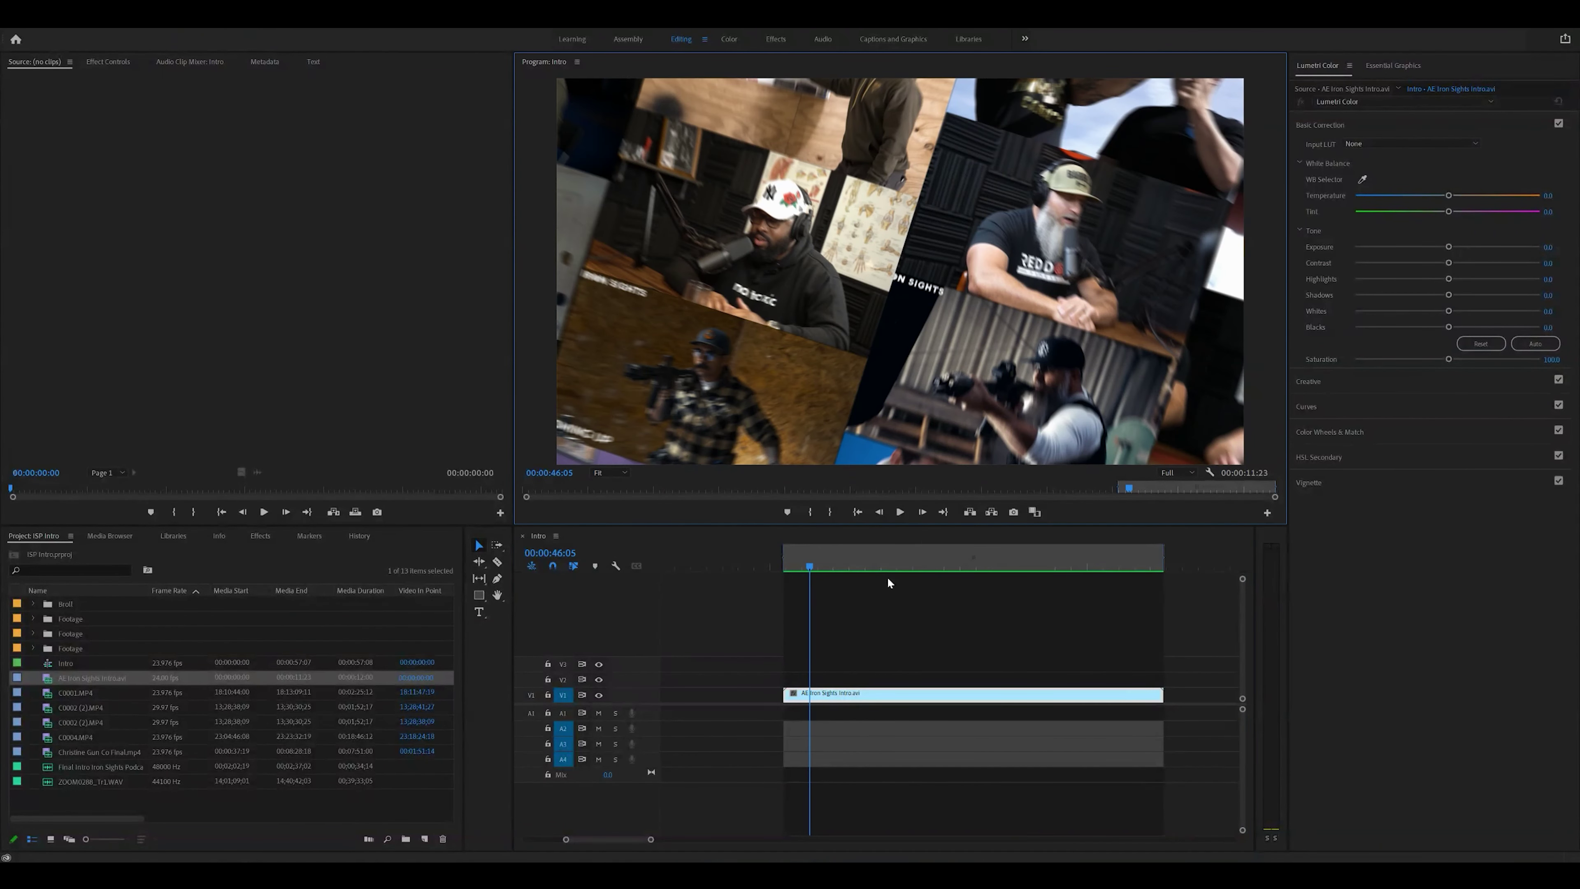
Razor-cut the intro clip at 00:00:46:05 and 00:00:46:16
key(c)
click(816, 693)
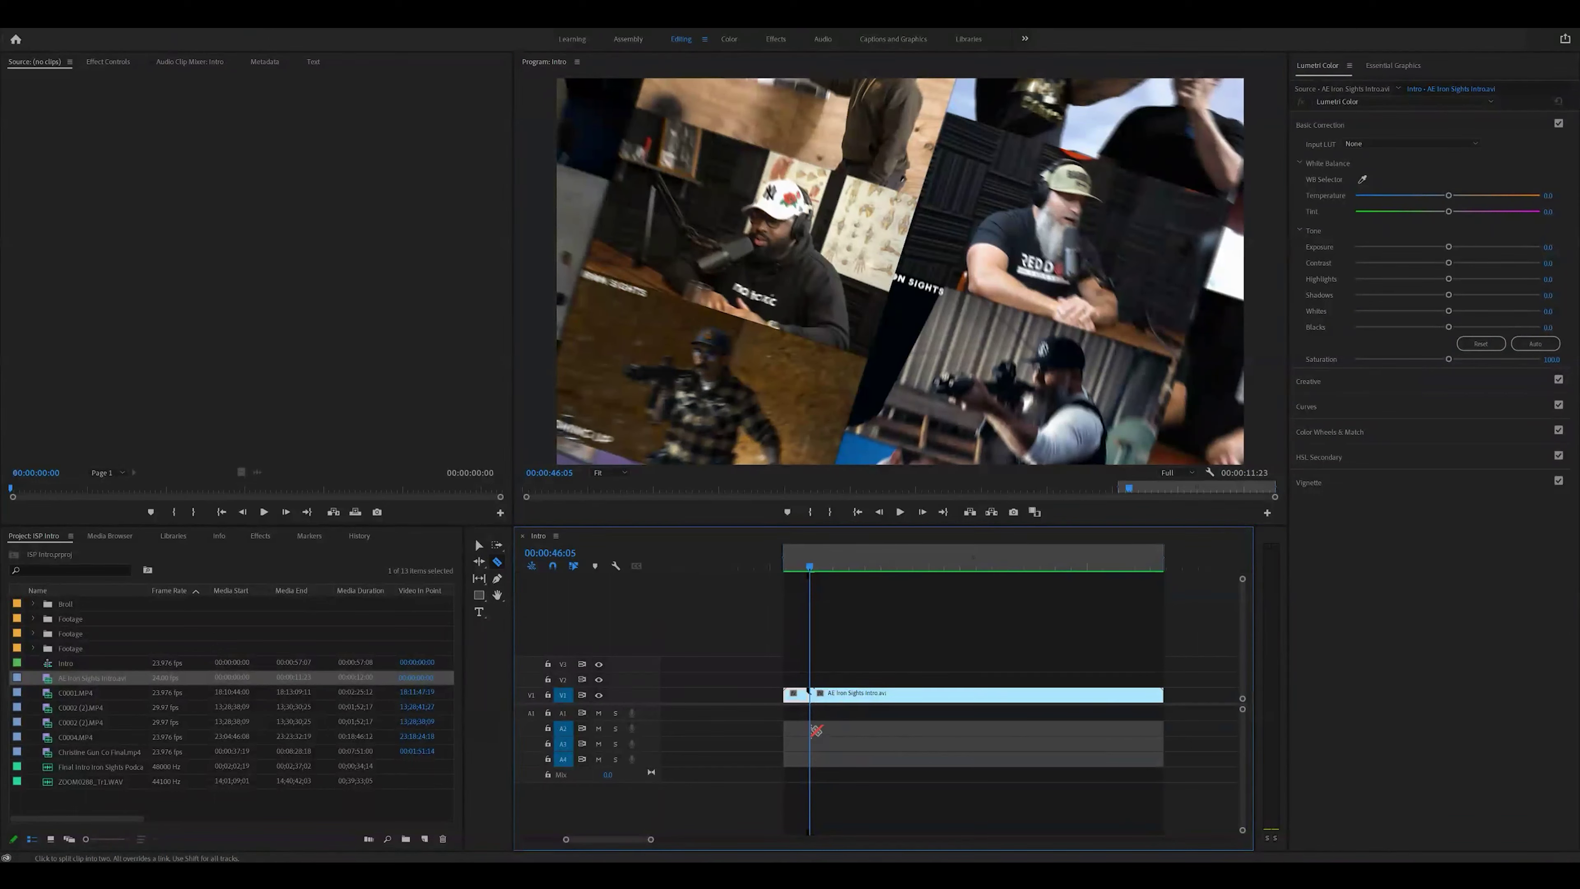
click(828, 566)
key(Left)
key(Left)
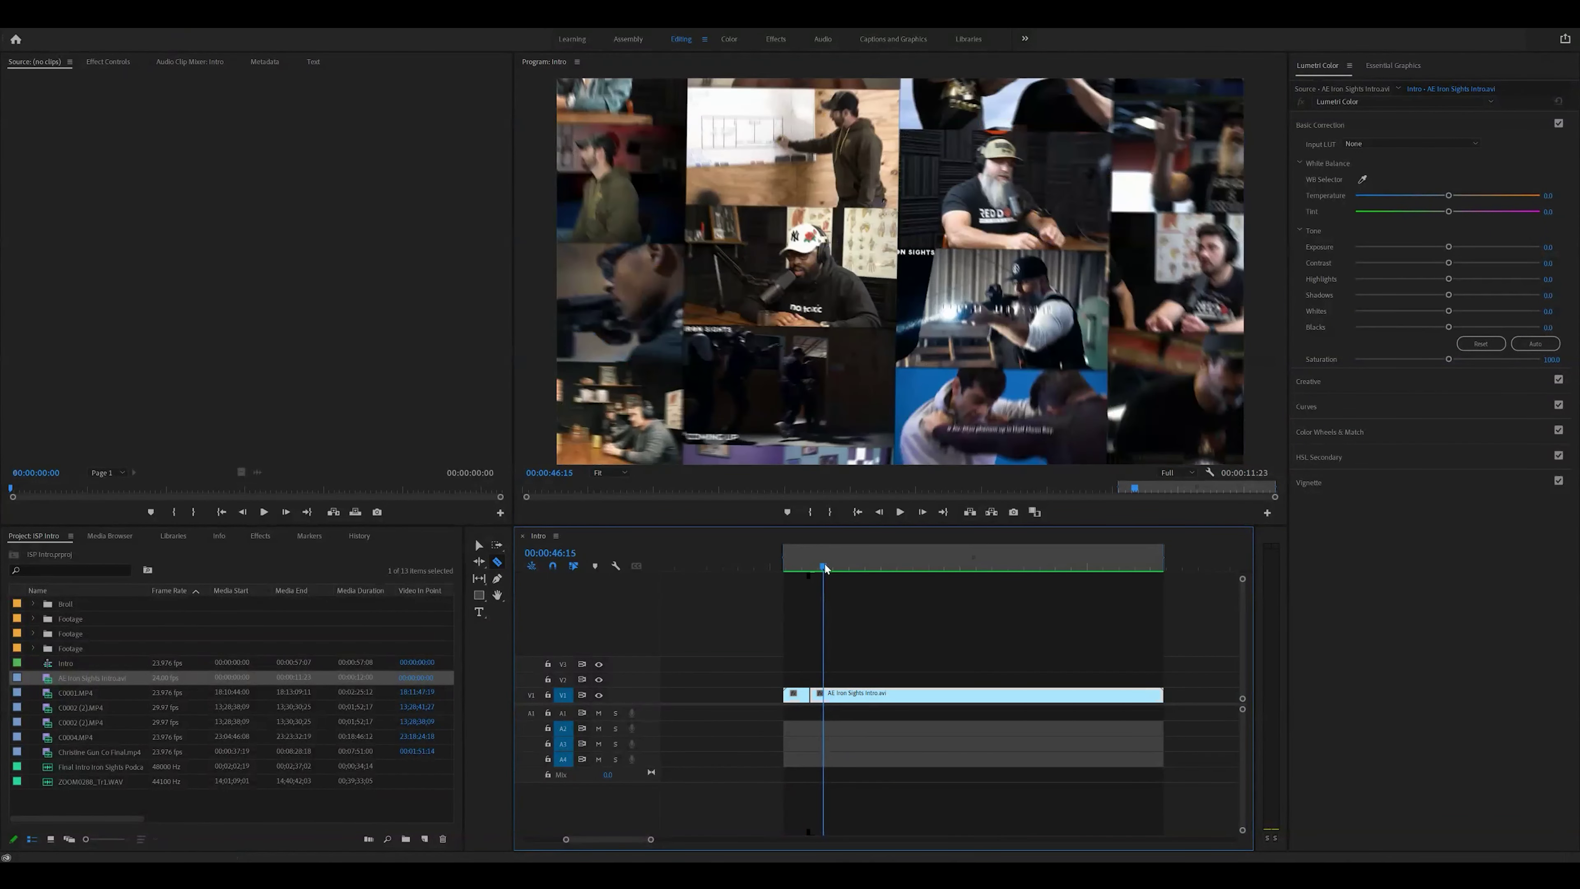
click(933, 523)
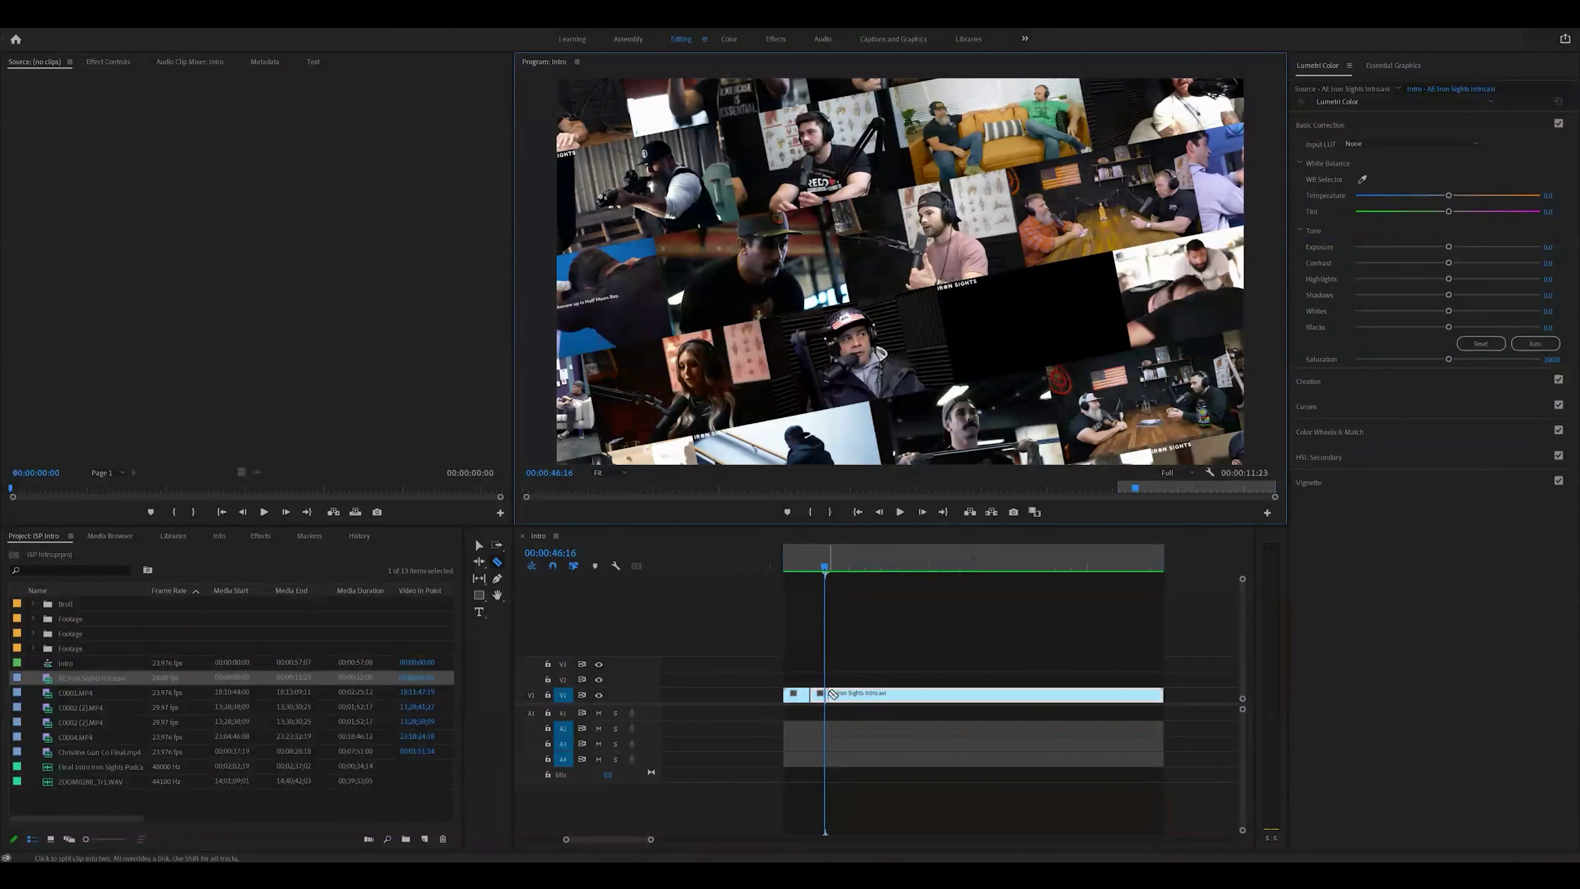
click(831, 582)
click(826, 694)
Shift the later intro pieces right to open a gap around 00:00:46:11
key(v)
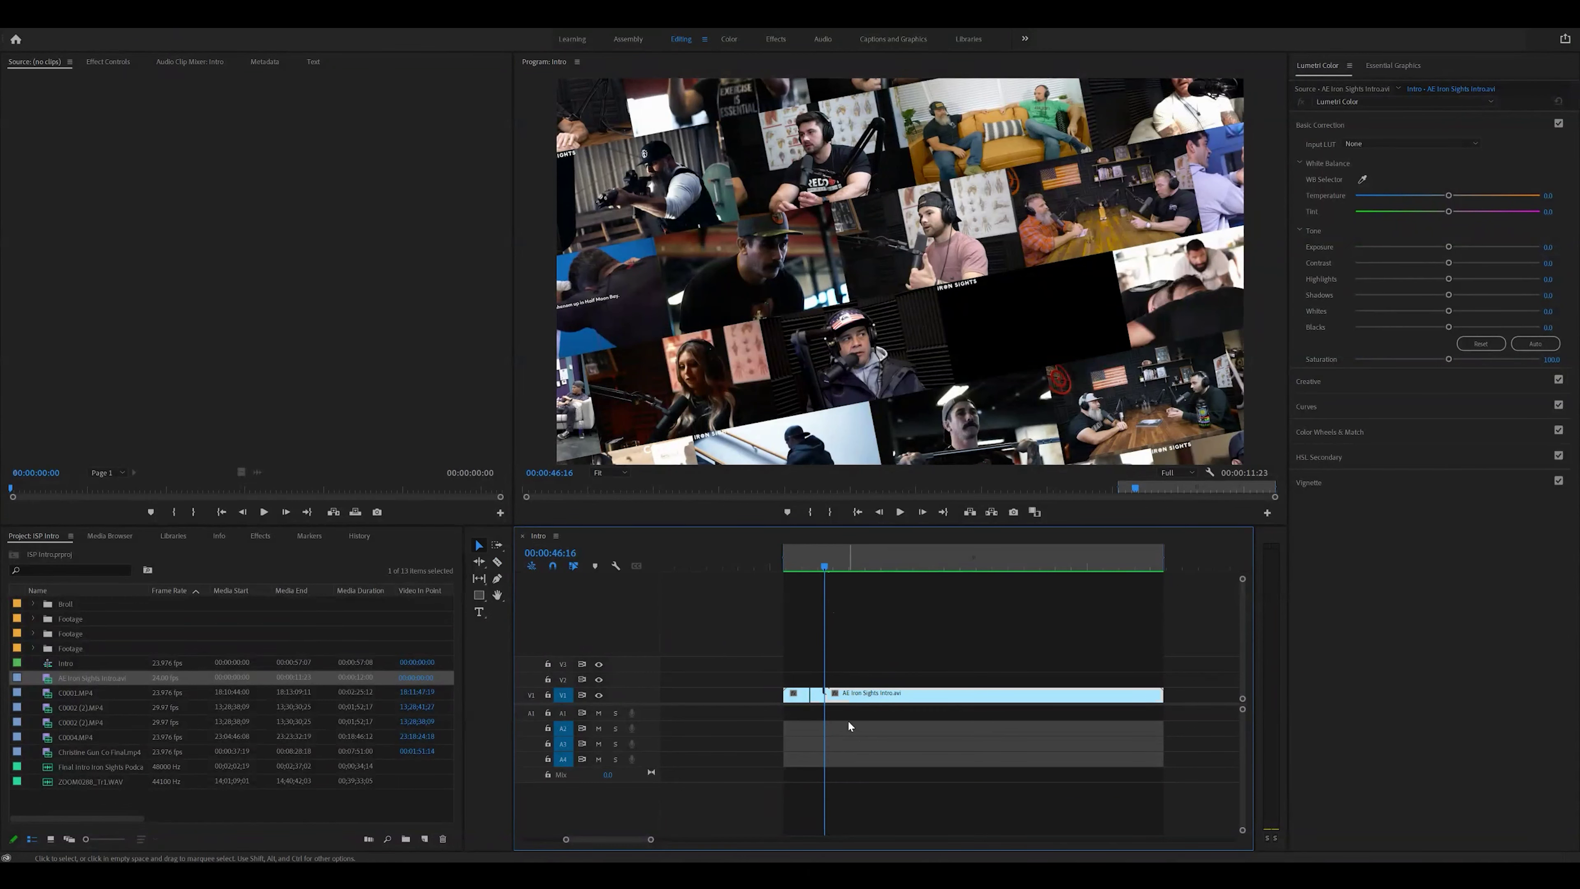
drag(836, 697, 915, 697)
click(969, 556)
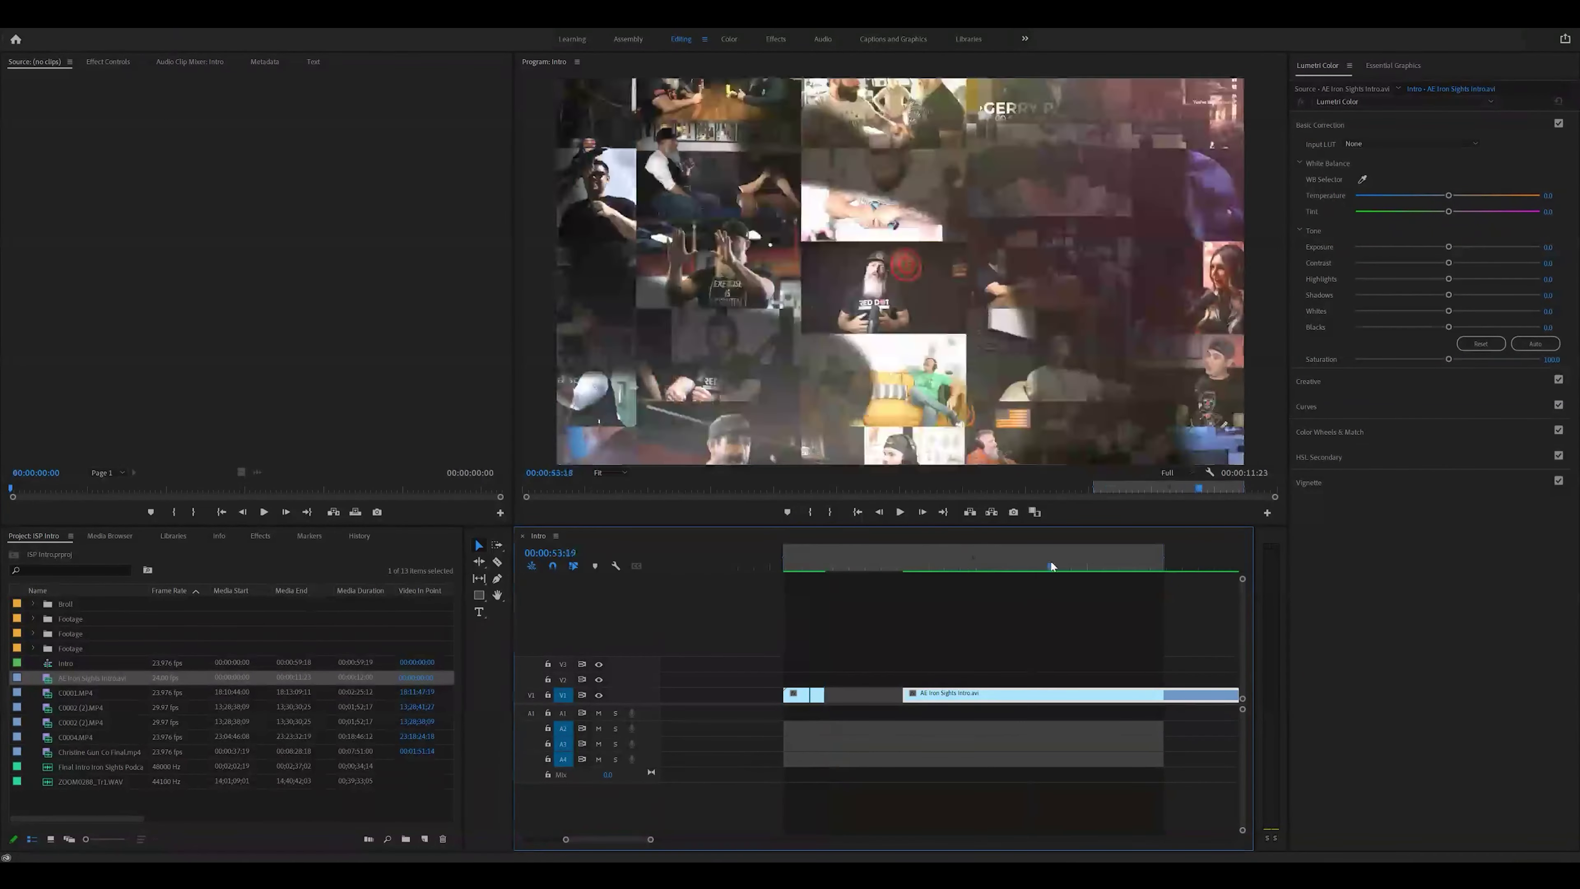
click(1026, 556)
click(818, 556)
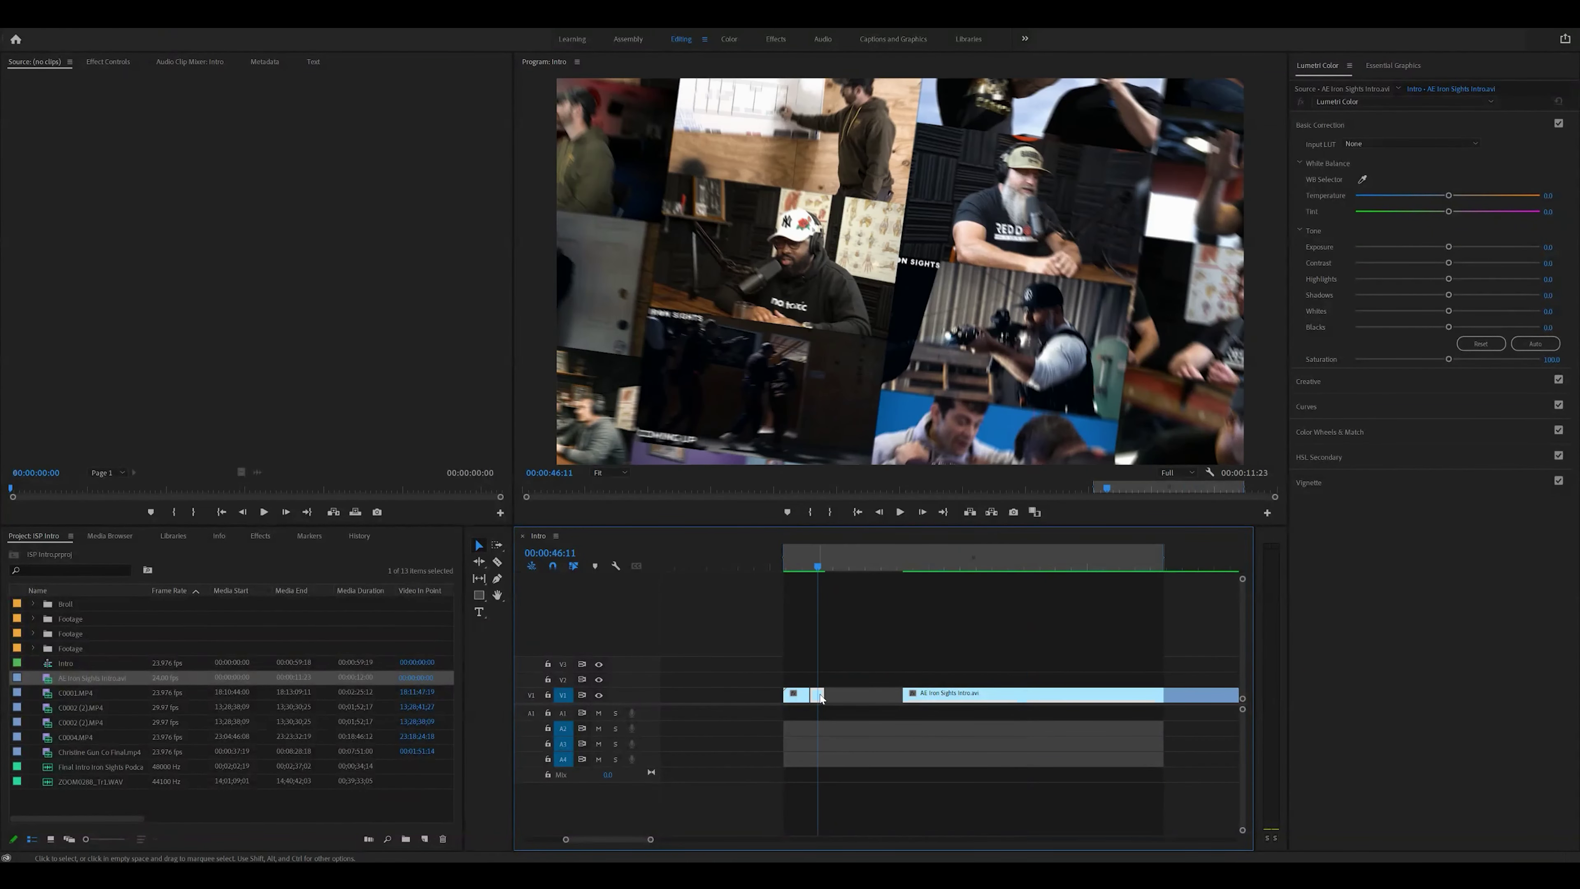
drag(820, 702, 853, 702)
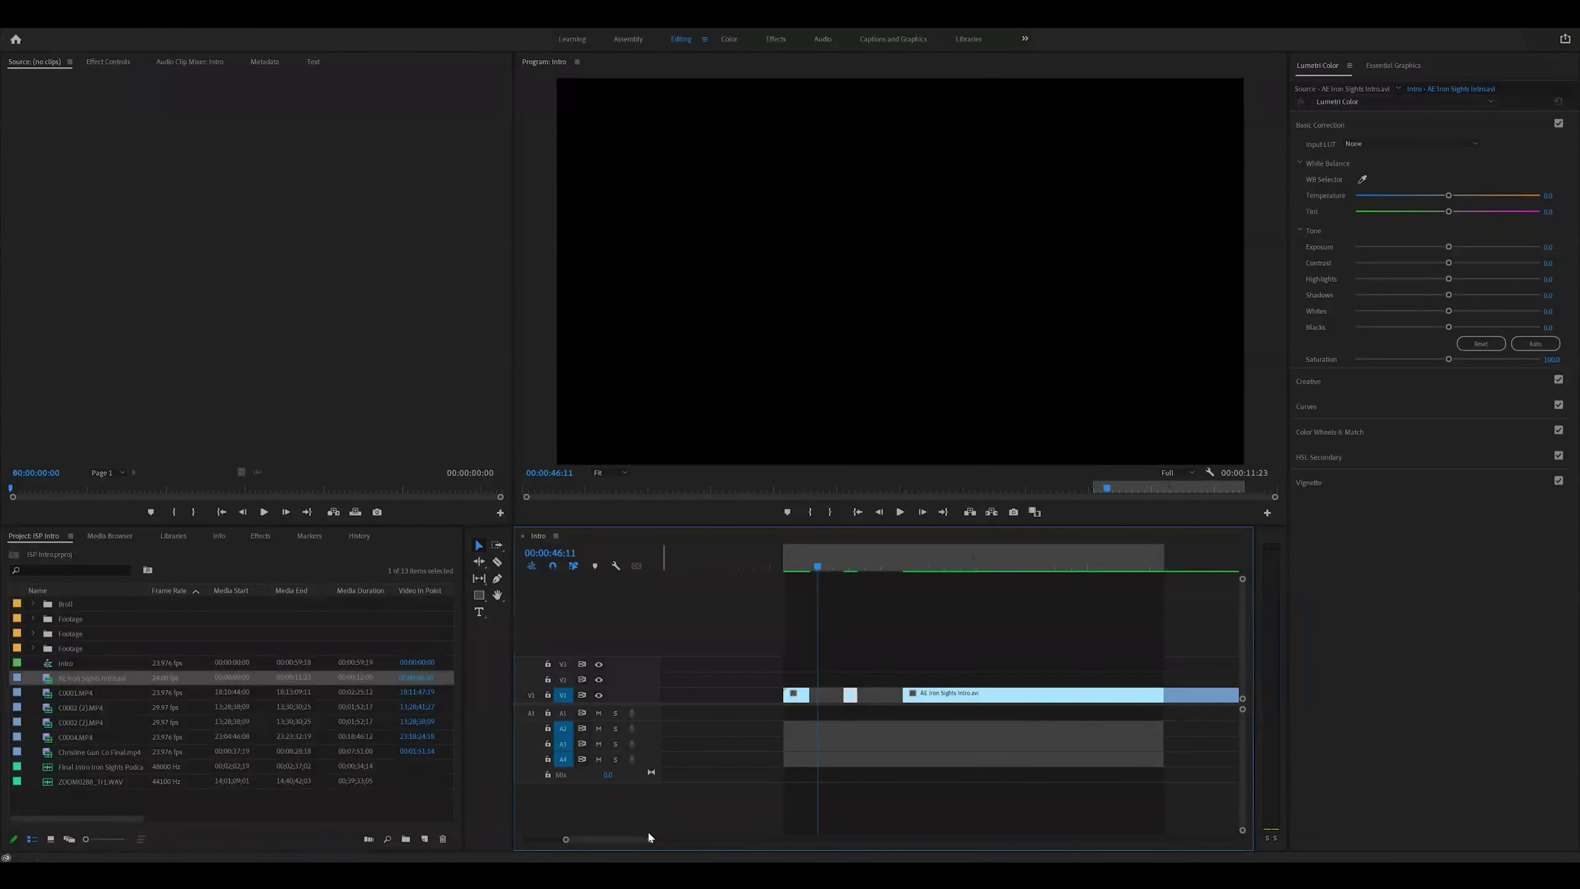
Drag the C0188.MP4 action clip from V2 into the gap on V1
drag(651, 839, 695, 842)
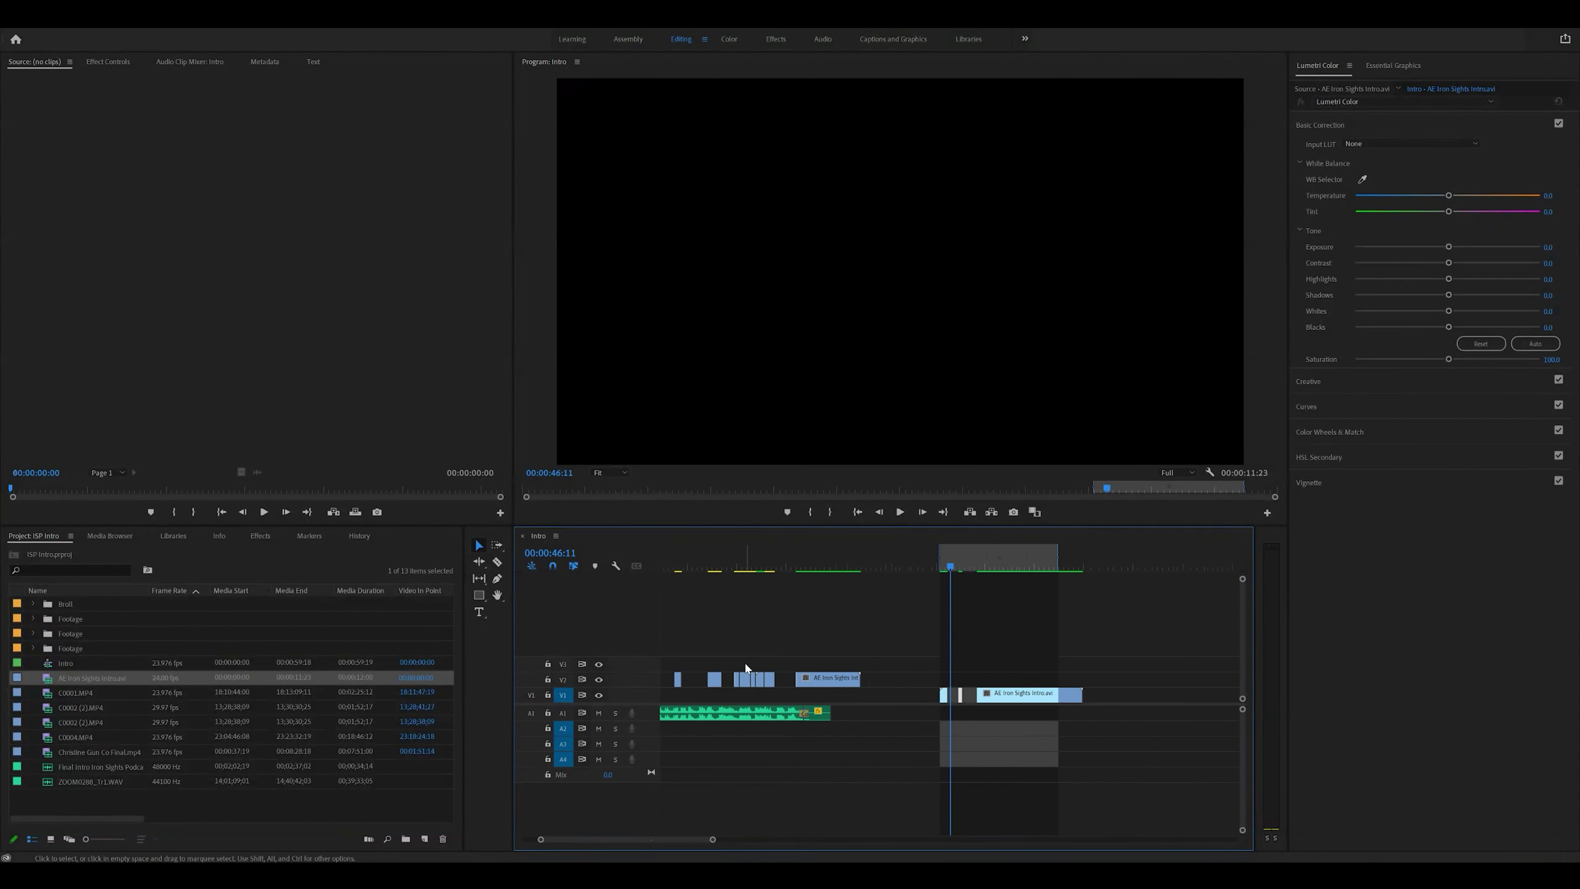
click(746, 681)
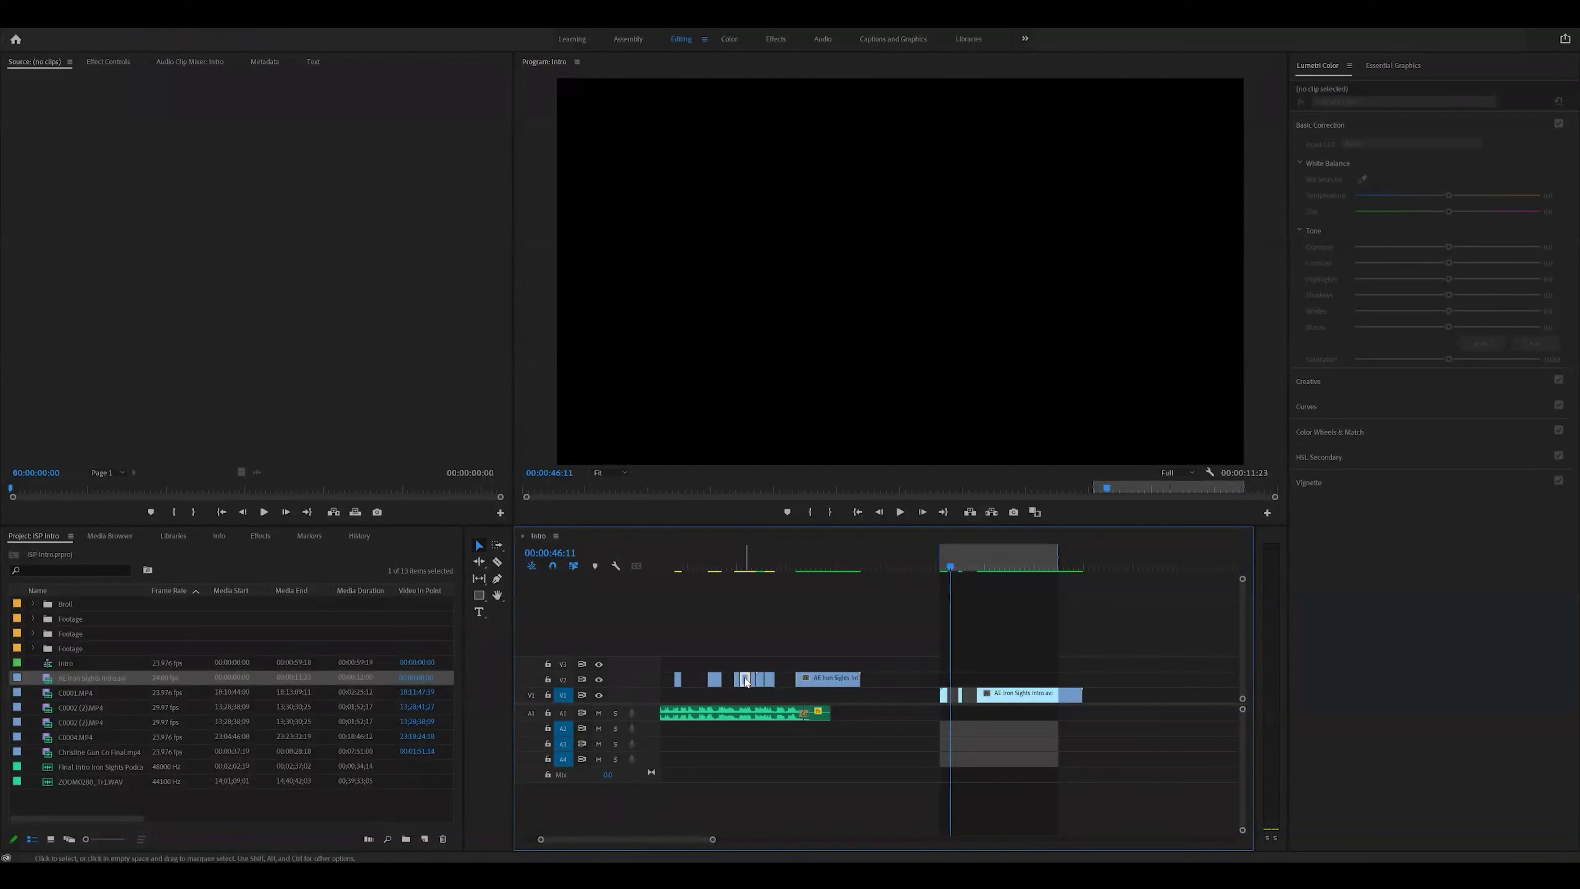
drag(746, 680, 954, 697)
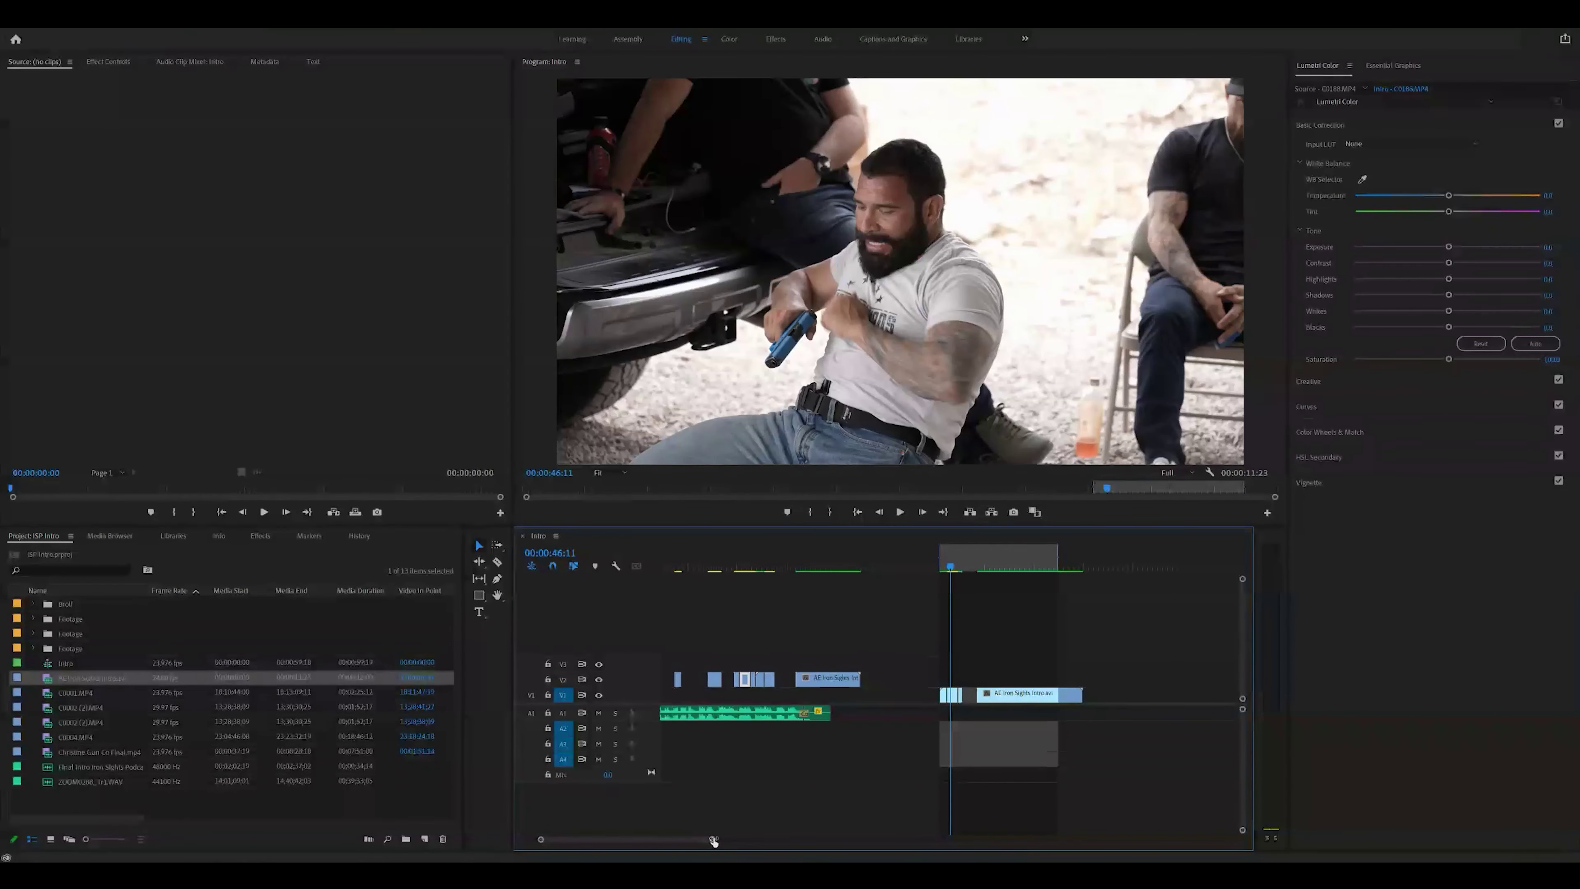
drag(712, 839, 675, 841)
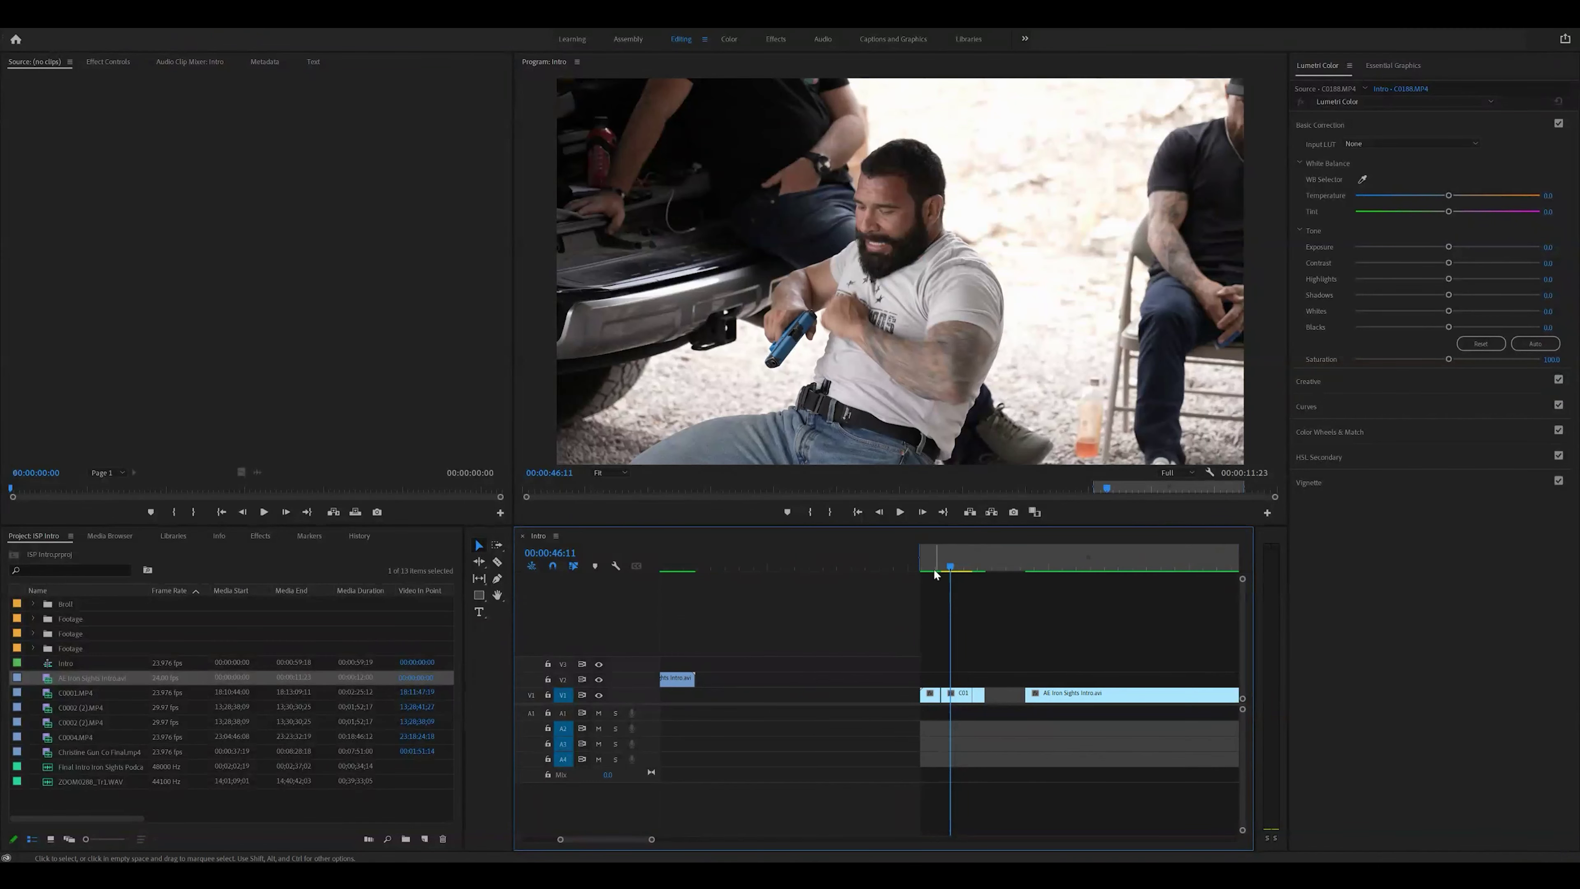
Preview the cut from 00:00:45:17, then return the playhead to 00:00:46:16
click(929, 567)
click(900, 513)
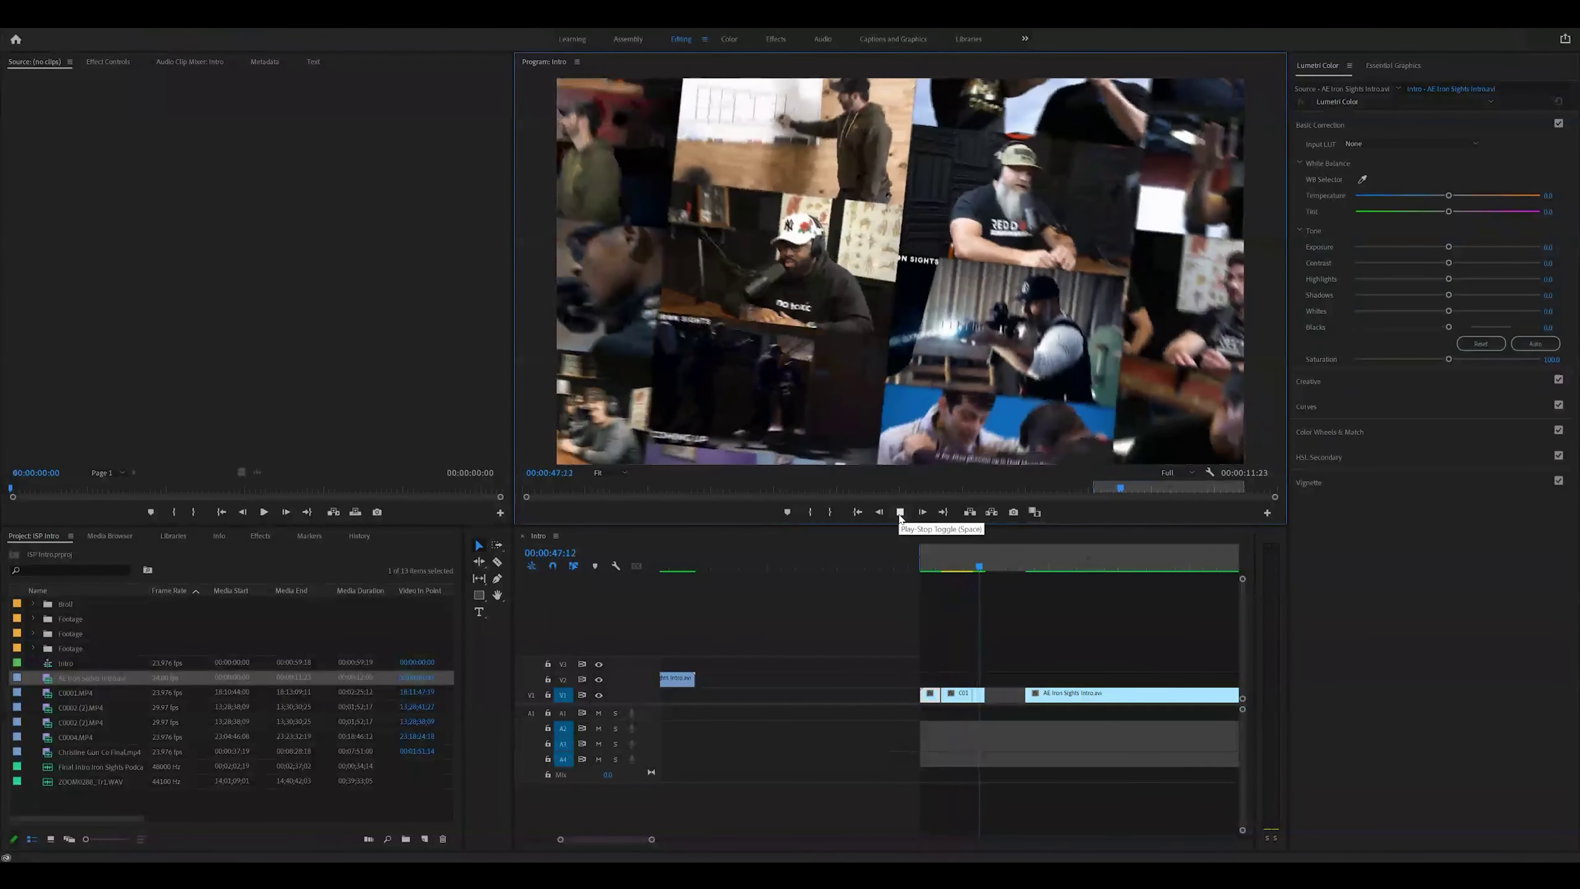
click(900, 513)
click(959, 566)
key(Left)
key(Left)
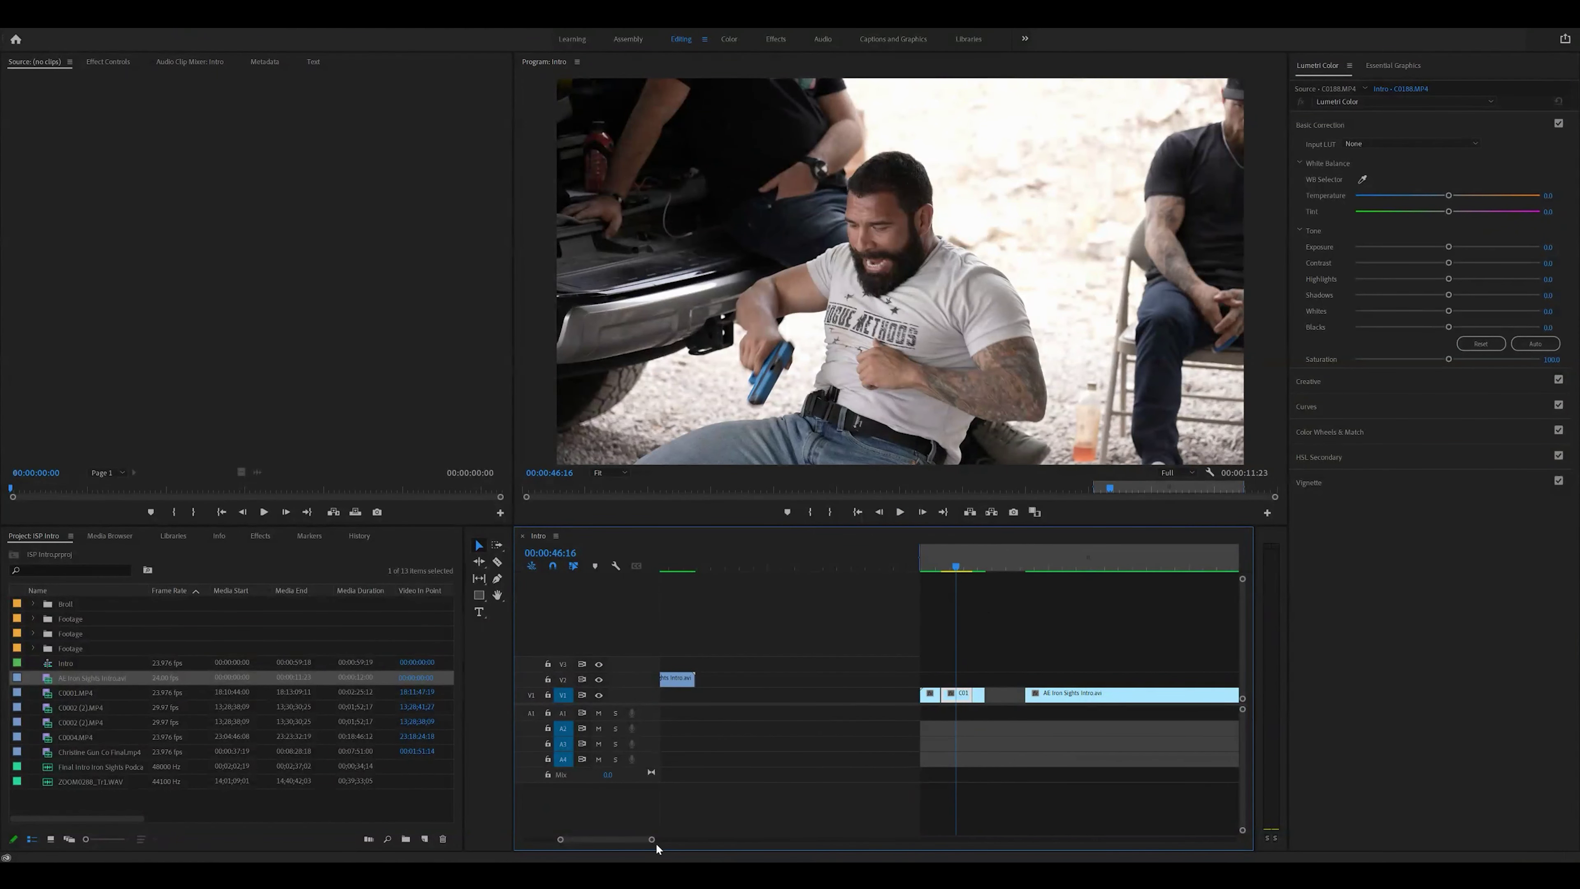
Drag the sequence out point right until the range duration reads 14:10
drag(676, 843, 675, 843)
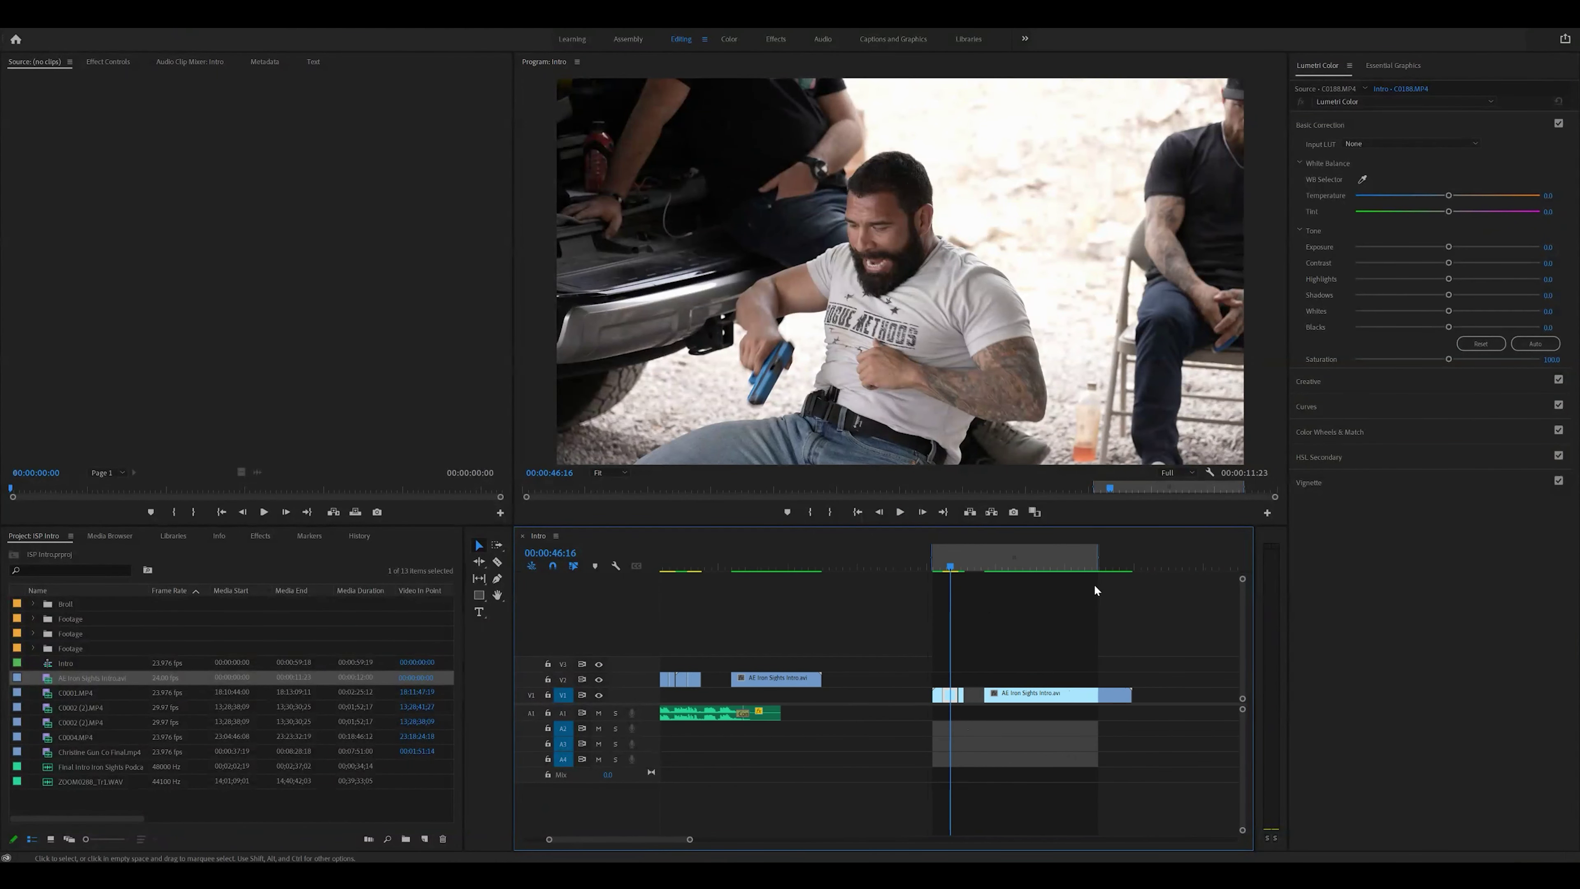
click(1019, 563)
drag(1102, 563, 1132, 563)
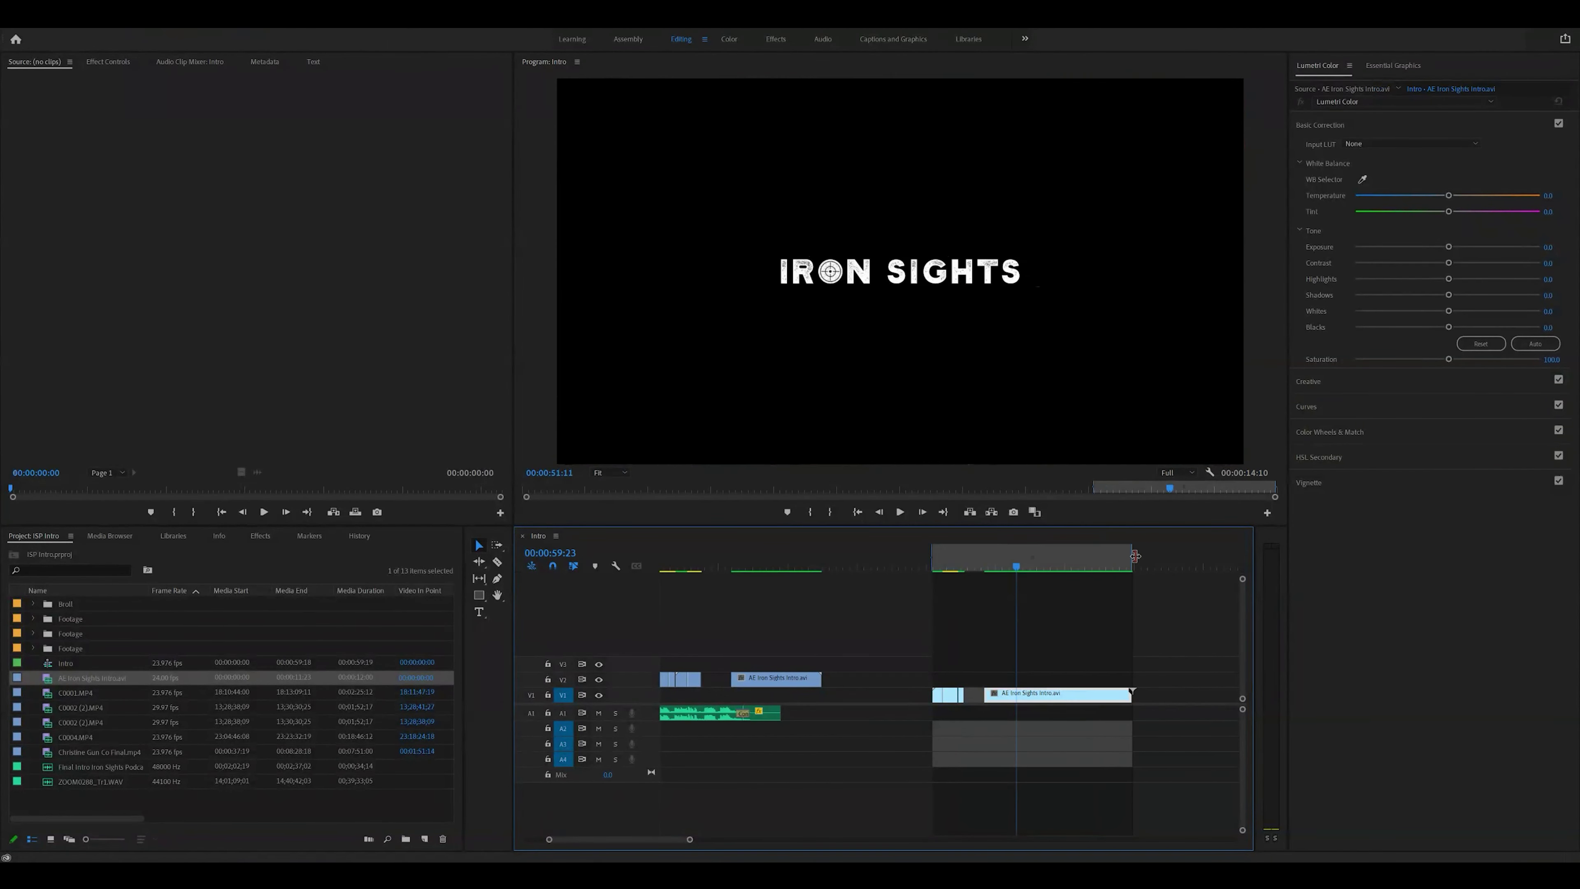
drag(1020, 565, 1094, 564)
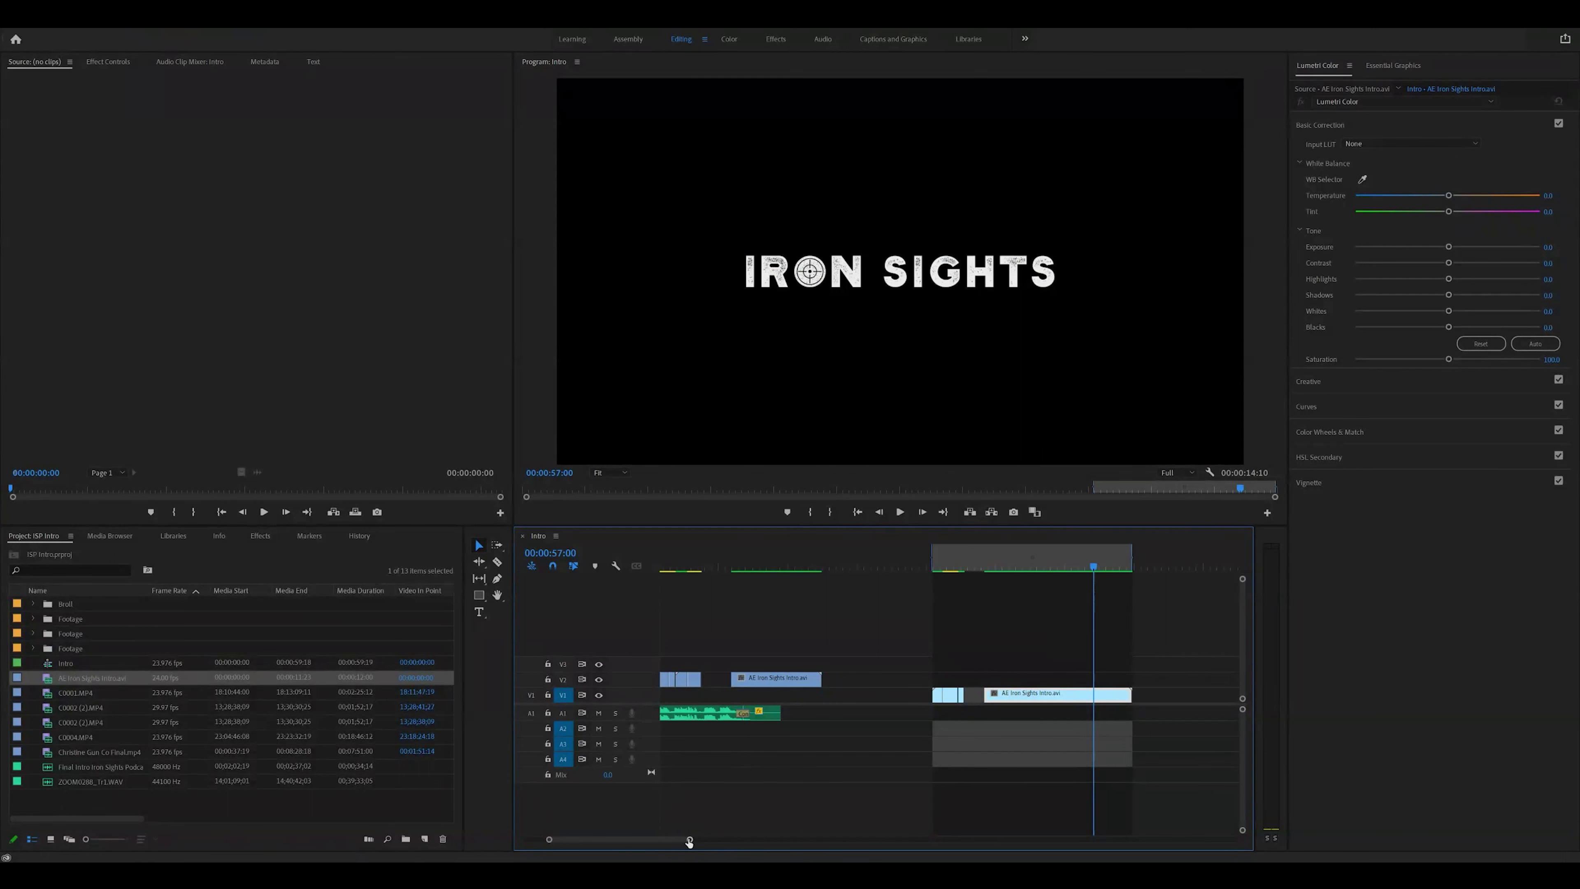
mouse_move(690, 840)
mouse_down()
mouse_move(723, 841)
mouse_move(681, 843)
mouse_up()
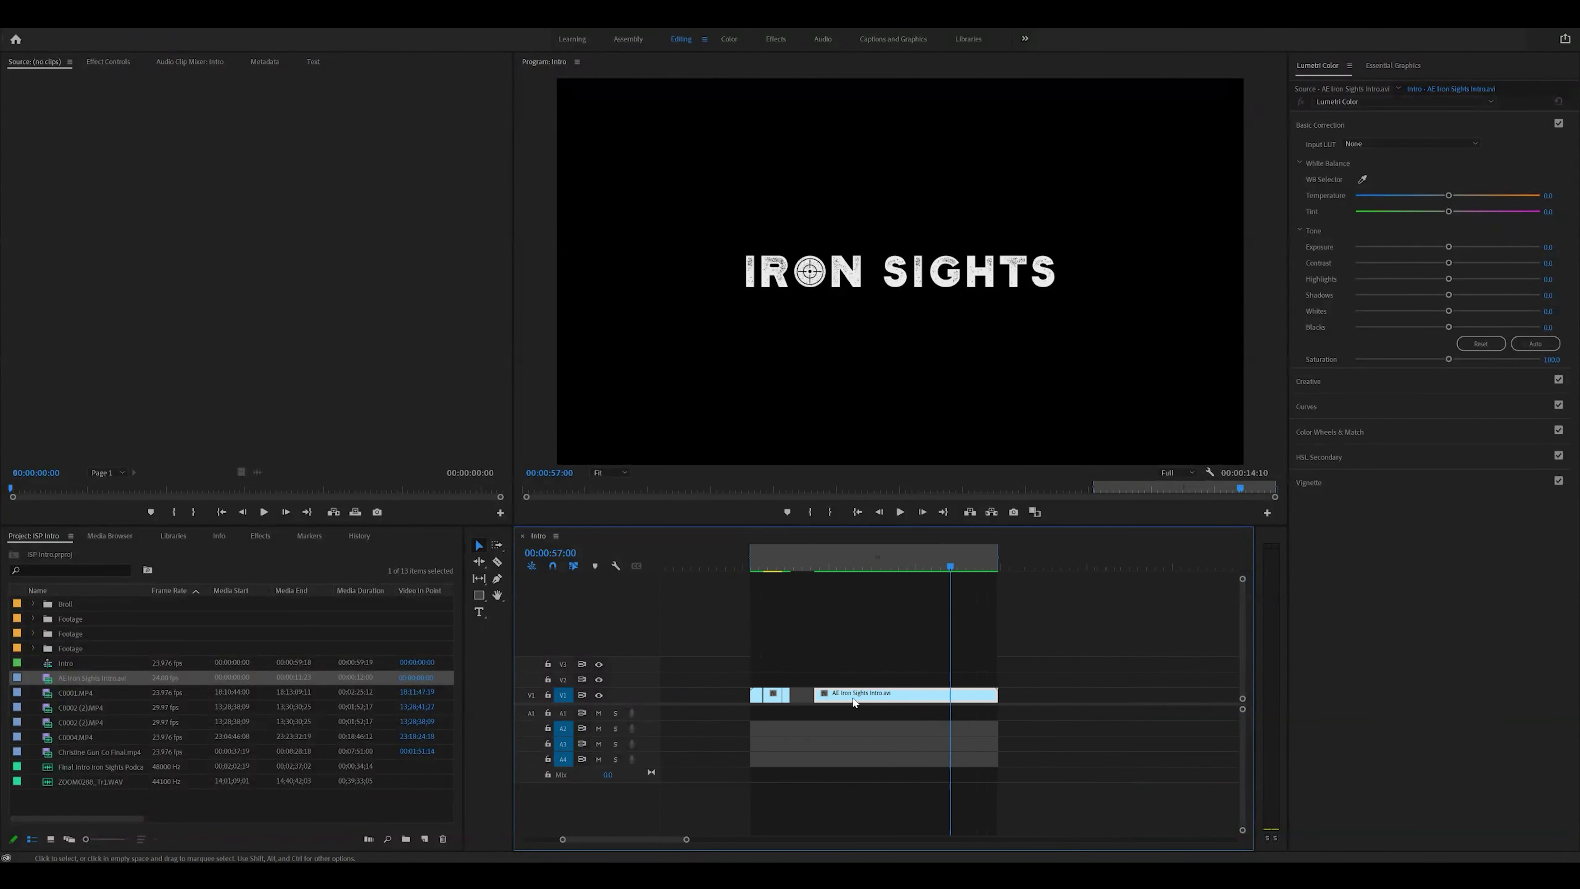